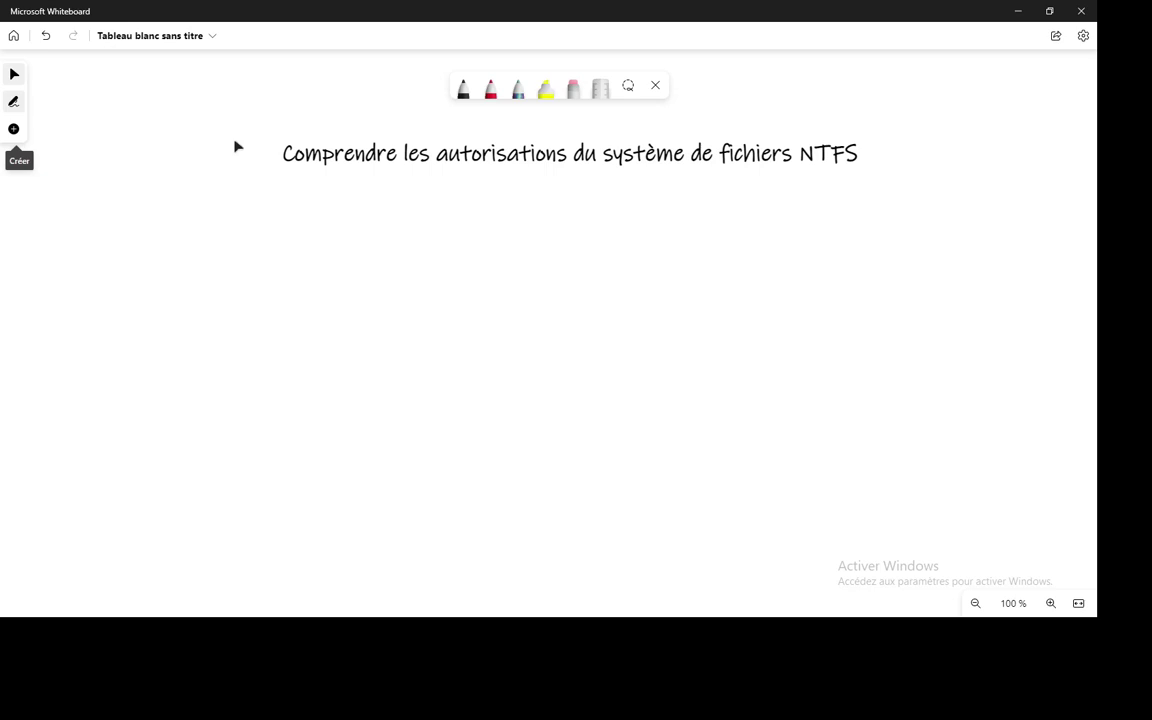
Step: Add a text block below the title listing FAT16, FAT32 and NTFS on separate lines
{"action": "left_click", "coordinate": [14, 130]}
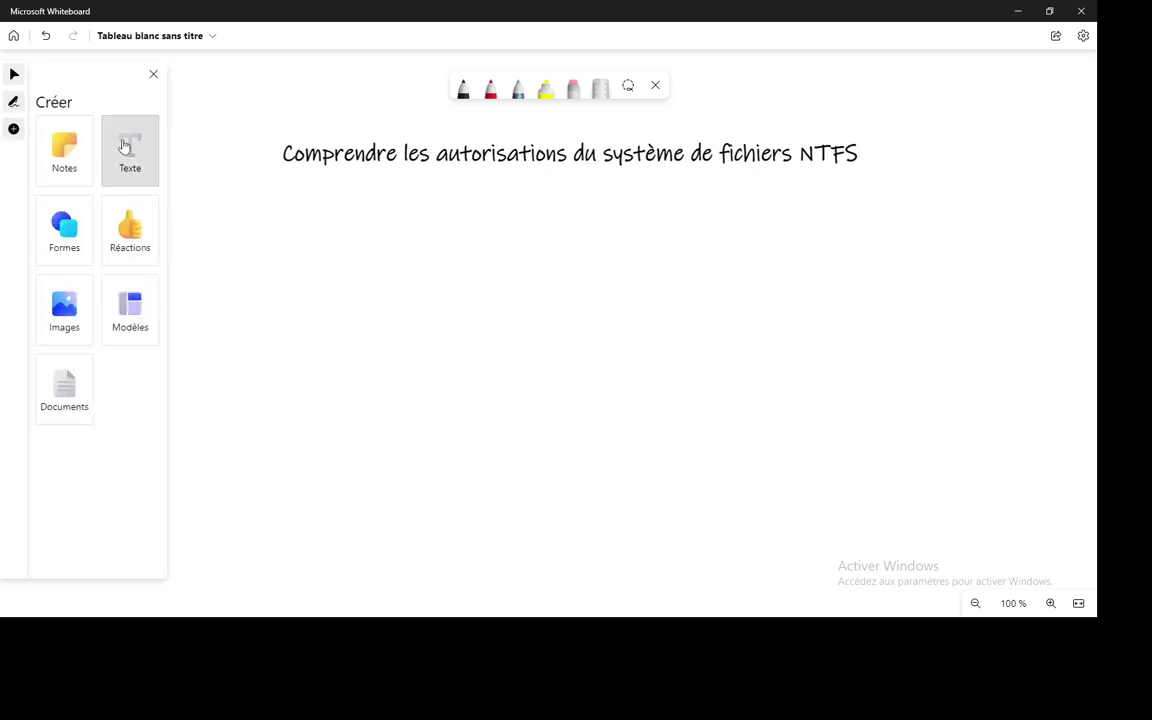
{"action": "left_click", "coordinate": [130, 150]}
{"action": "left_click", "coordinate": [428, 293]}
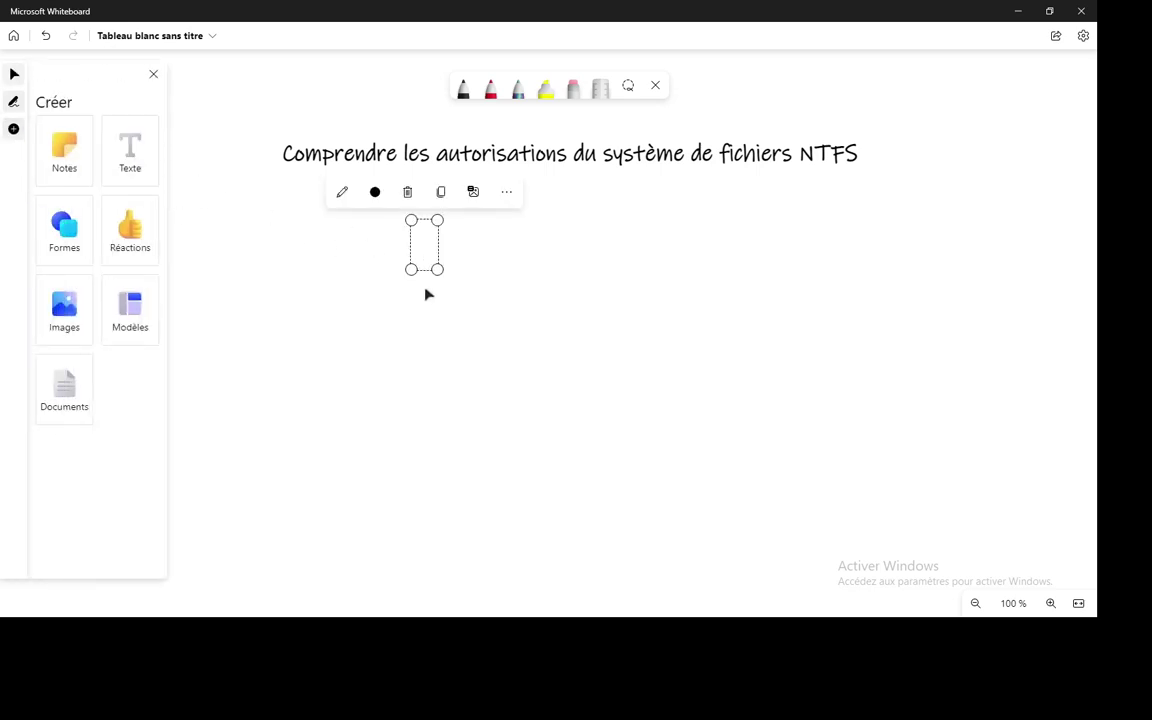
{"action": "type", "text": "FAT16"}
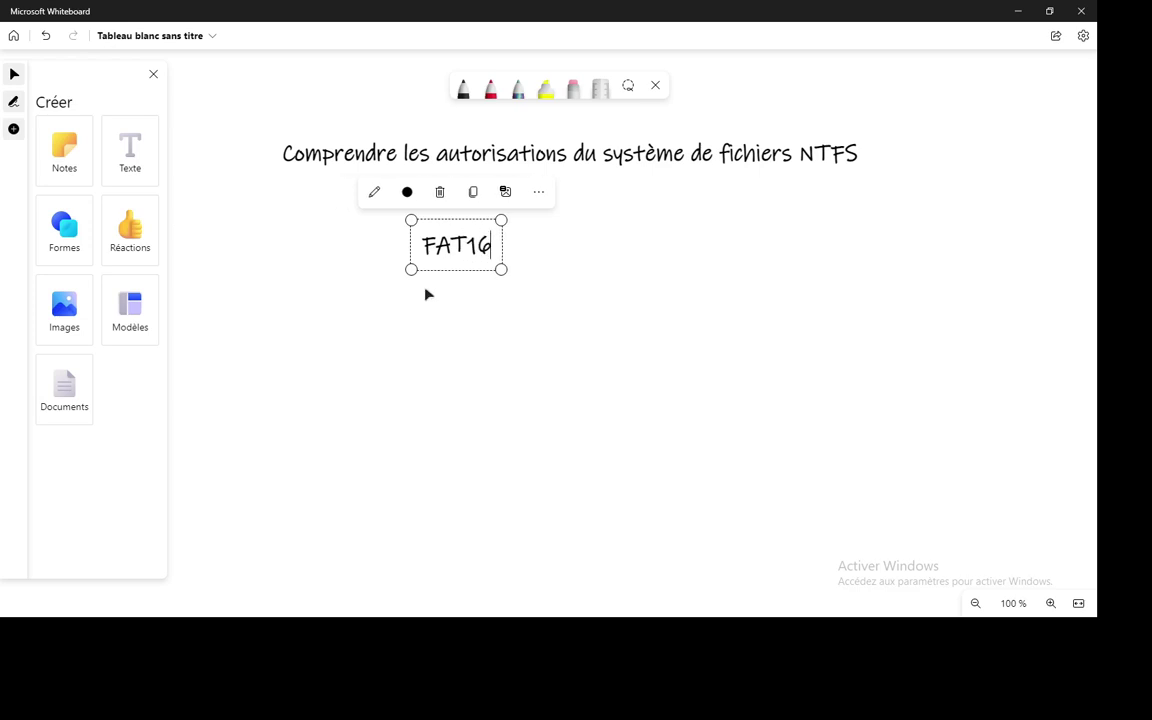
{"action": "key", "text": "Return"}
{"action": "type", "text": "FAT32"}
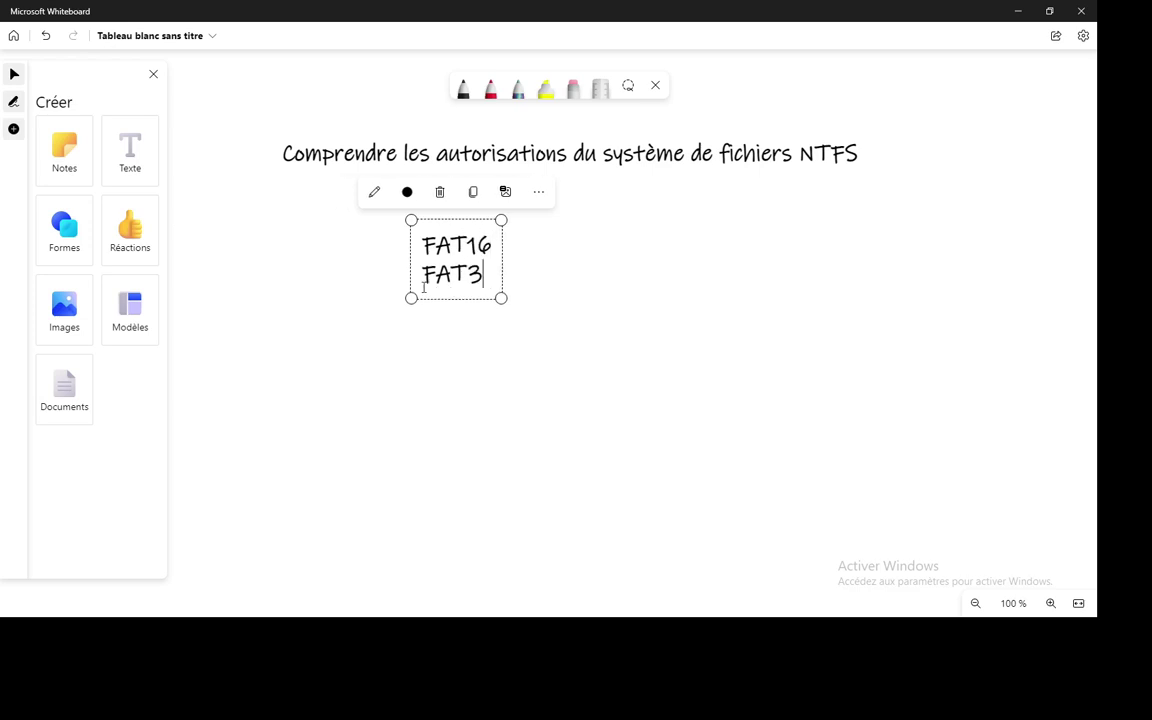
{"action": "key", "text": "Return"}
{"action": "type", "text": "NTFS"}
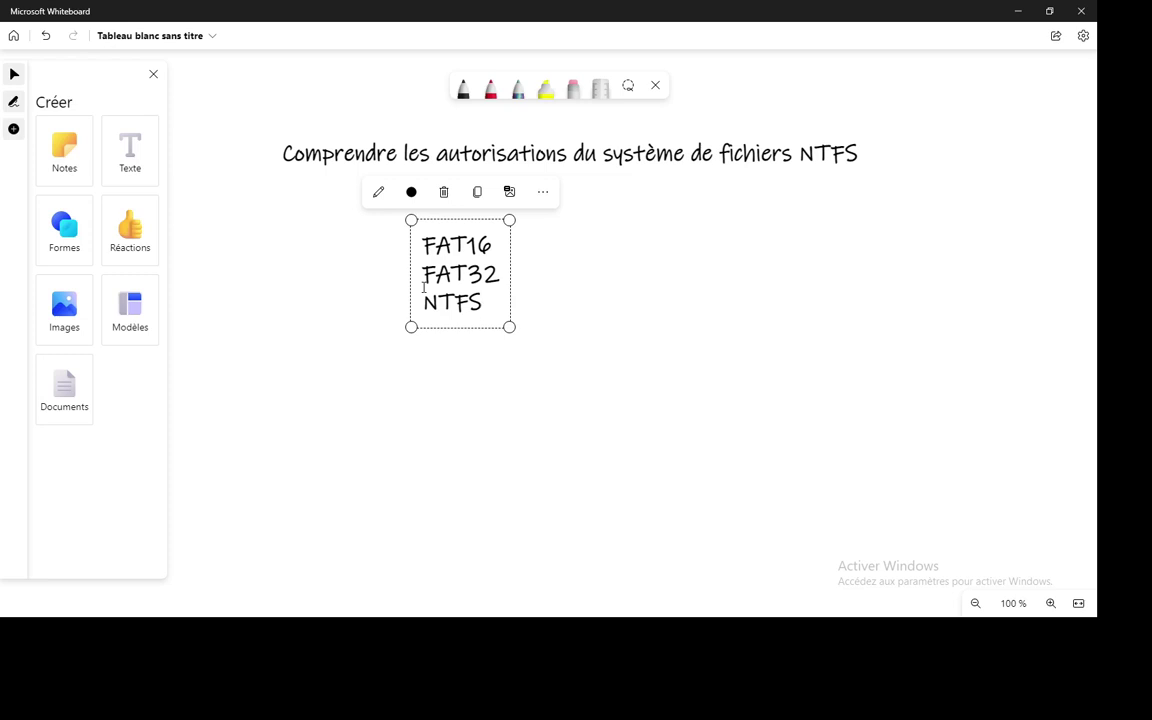
{"action": "left_click", "coordinate": [607, 266]}
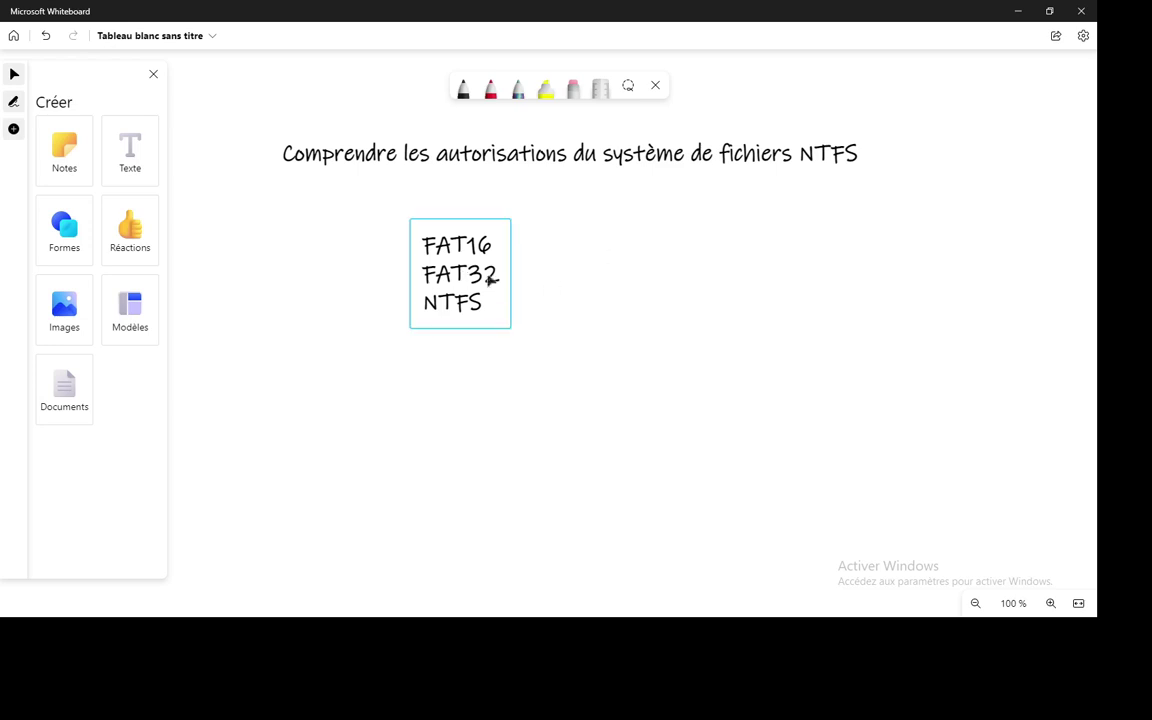
Step: Close the creation options and move the file system list up and to the left under the title
{"action": "left_click", "coordinate": [153, 74]}
{"action": "left_click_drag", "start_coordinate": [459, 271], "coordinate": [389, 254]}
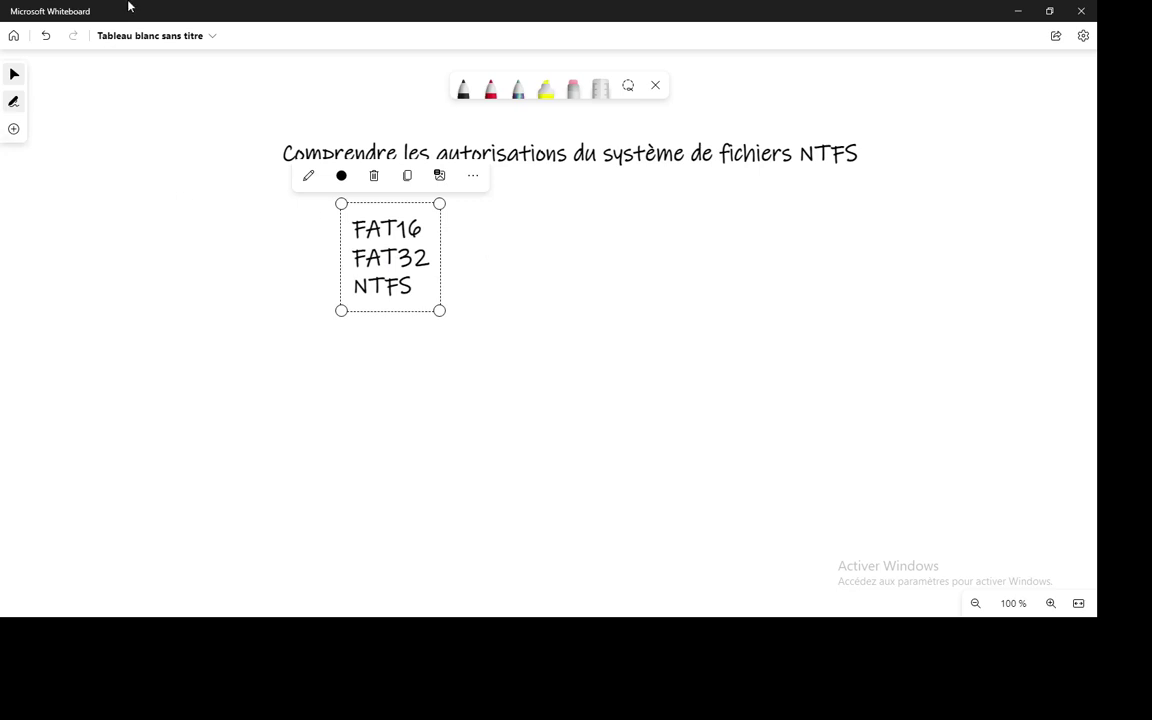
{"action": "left_click", "coordinate": [505, 283]}
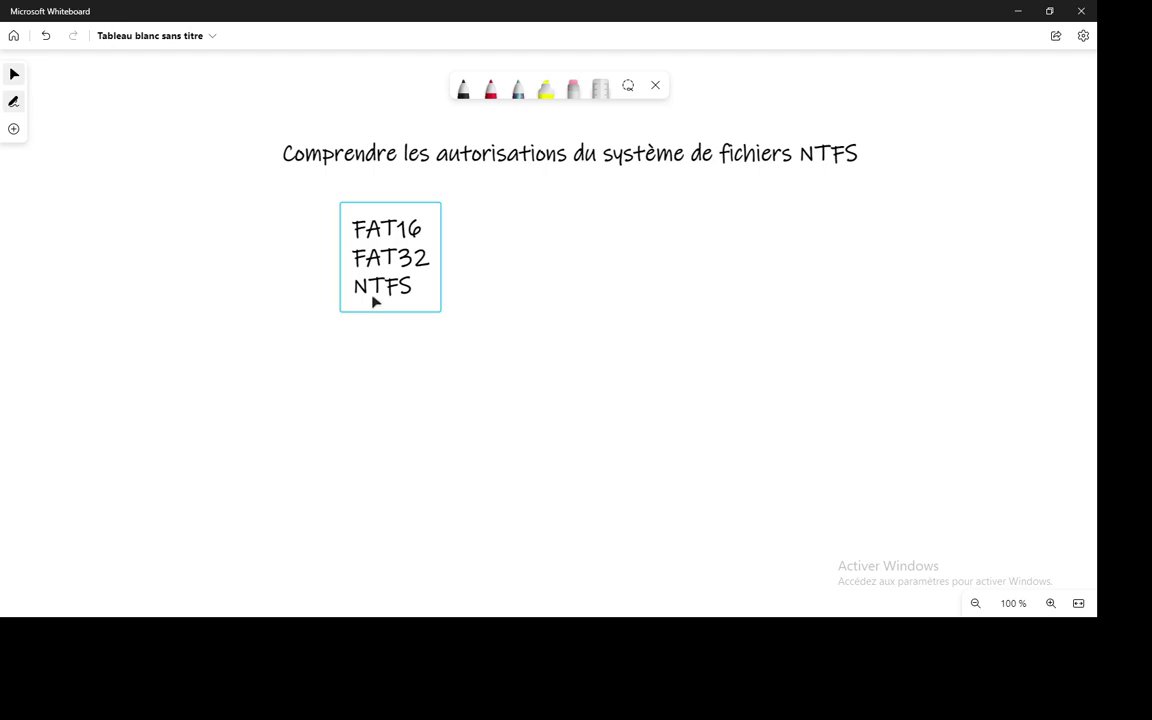
{"action": "left_click", "coordinate": [510, 298]}
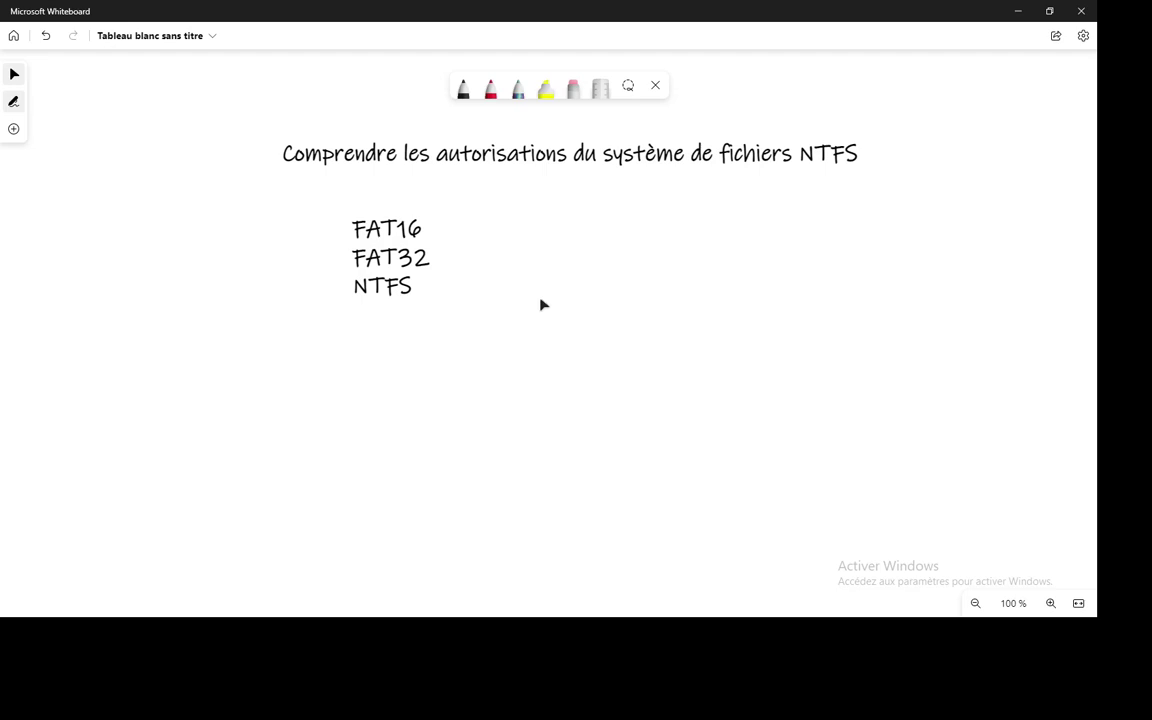
Step: Draw a curved black pen bracket along the right side of the file system list
{"action": "left_click", "coordinate": [398, 265]}
{"action": "left_click", "coordinate": [463, 88]}
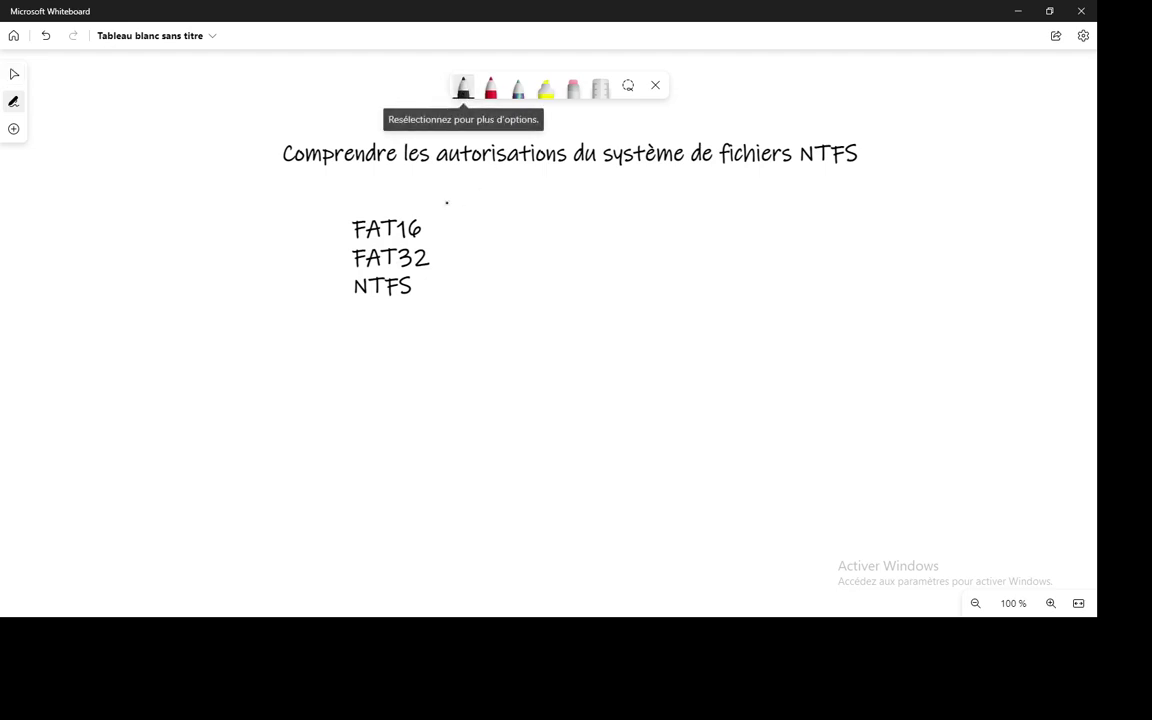
{"action": "mouse_move", "coordinate": [442, 203]}
{"action": "left_mouse_down"}
{"action": "mouse_move", "coordinate": [522, 272]}
{"action": "mouse_move", "coordinate": [468, 329]}
{"action": "left_mouse_up"}
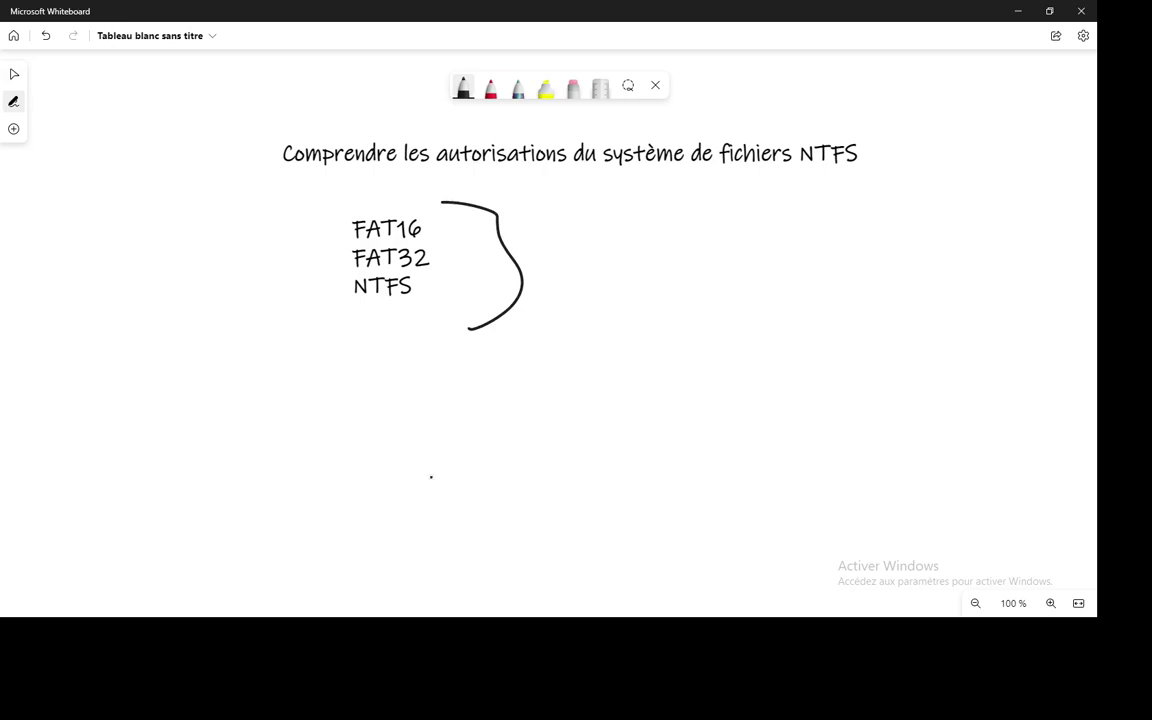
Step: Handwrite the drive labels C: and D: below the list, with an underline beneath D:
{"action": "mouse_move", "coordinate": [470, 407]}
{"action": "left_mouse_down"}
{"action": "mouse_move", "coordinate": [398, 424]}
{"action": "mouse_move", "coordinate": [509, 466]}
{"action": "left_mouse_up"}
{"action": "left_click", "coordinate": [544, 457]}
{"action": "left_click", "coordinate": [536, 433]}
{"action": "mouse_move", "coordinate": [757, 430]}
{"action": "left_mouse_down"}
{"action": "mouse_move", "coordinate": [785, 475]}
{"action": "mouse_move", "coordinate": [958, 486]}
{"action": "left_mouse_up"}
{"action": "left_click", "coordinate": [919, 424]}
{"action": "left_click", "coordinate": [919, 449]}
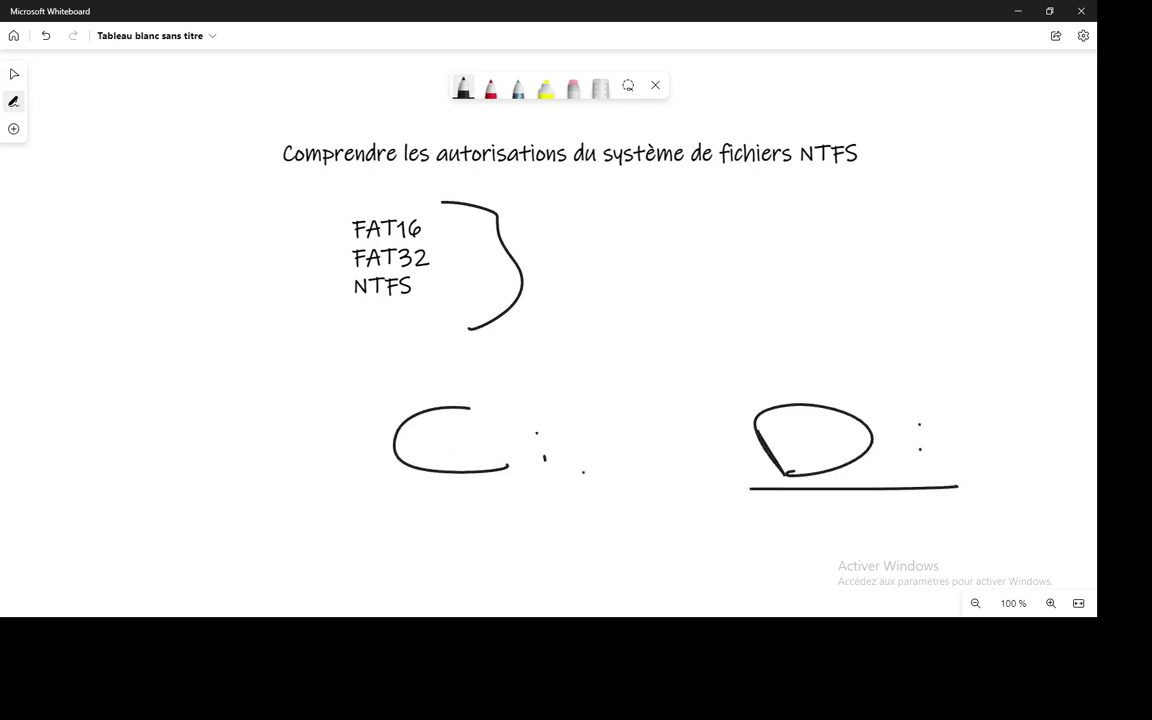
Step: Handwrite NTFS above the D: drive label
{"action": "mouse_move", "coordinate": [764, 388]}
{"action": "left_mouse_down"}
{"action": "mouse_move", "coordinate": [753, 355]}
{"action": "mouse_move", "coordinate": [820, 325]}
{"action": "mouse_move", "coordinate": [887, 386]}
{"action": "left_mouse_up"}
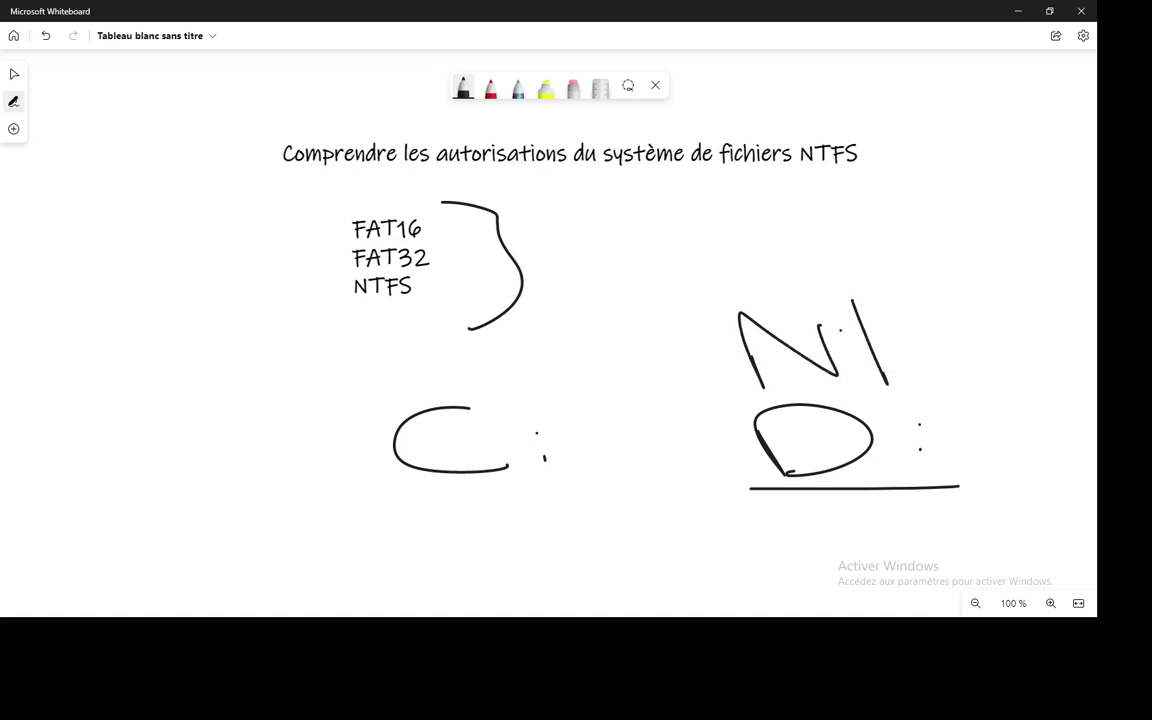
{"action": "mouse_move", "coordinate": [824, 313]}
{"action": "left_mouse_down"}
{"action": "mouse_move", "coordinate": [908, 298]}
{"action": "mouse_move", "coordinate": [937, 368]}
{"action": "left_mouse_up"}
{"action": "left_click_drag", "start_coordinate": [914, 298], "coordinate": [949, 281]}
{"action": "left_click_drag", "start_coordinate": [919, 326], "coordinate": [942, 321]}
{"action": "left_click", "coordinate": [760, 484]}
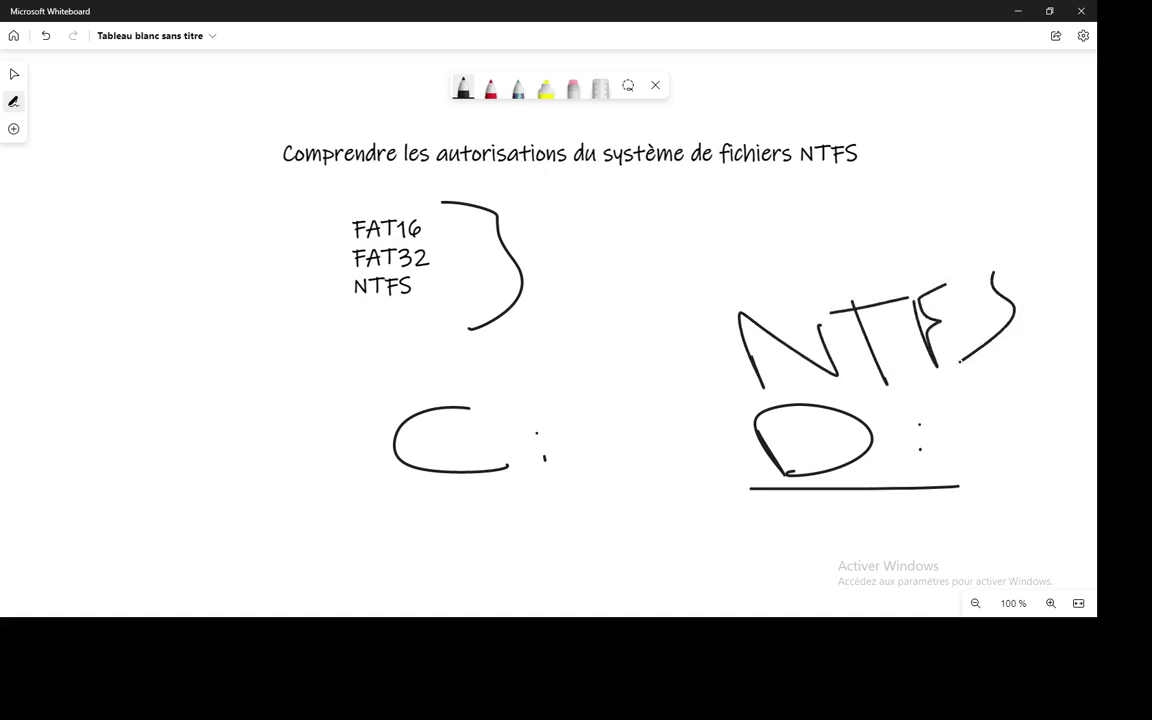
{"action": "left_click_drag", "start_coordinate": [992, 272], "coordinate": [955, 365]}
Step: Handwrite a files label and a user label below the D: underline, and strike through the user label
{"action": "mouse_move", "coordinate": [794, 522]}
{"action": "left_mouse_down"}
{"action": "mouse_move", "coordinate": [804, 574]}
{"action": "mouse_move", "coordinate": [806, 526]}
{"action": "mouse_move", "coordinate": [800, 540]}
{"action": "mouse_move", "coordinate": [826, 548]}
{"action": "mouse_move", "coordinate": [983, 546]}
{"action": "mouse_move", "coordinate": [998, 522]}
{"action": "mouse_move", "coordinate": [1030, 540]}
{"action": "mouse_move", "coordinate": [1093, 512]}
{"action": "left_mouse_up"}
{"action": "left_click", "coordinate": [816, 552]}
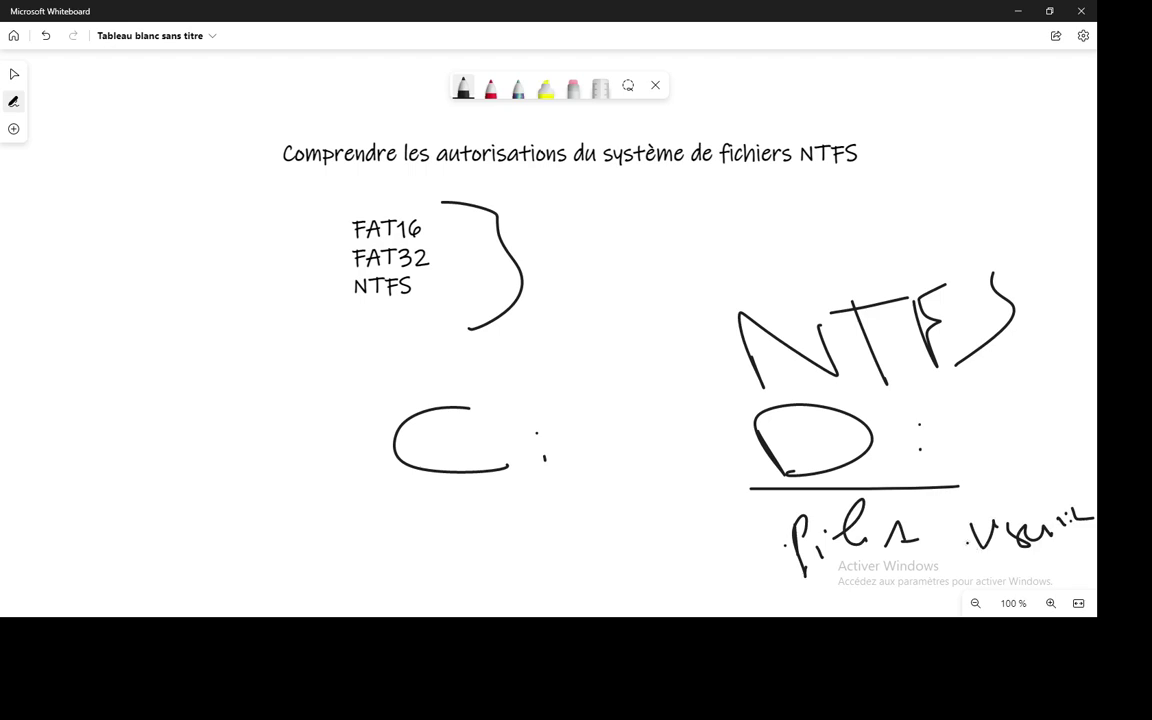
{"action": "left_click_drag", "start_coordinate": [963, 545], "coordinate": [1085, 520]}
{"action": "key", "text": "super"}
{"action": "left_click", "coordinate": [889, 610]}
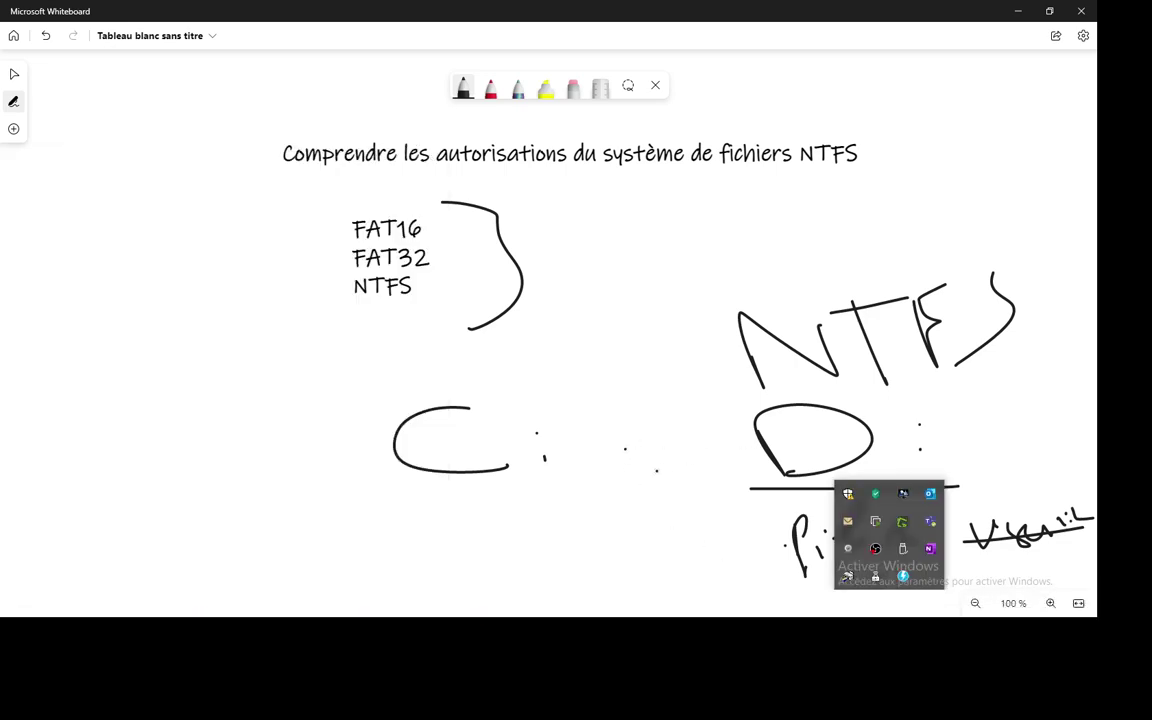
{"action": "left_click", "coordinate": [657, 471]}
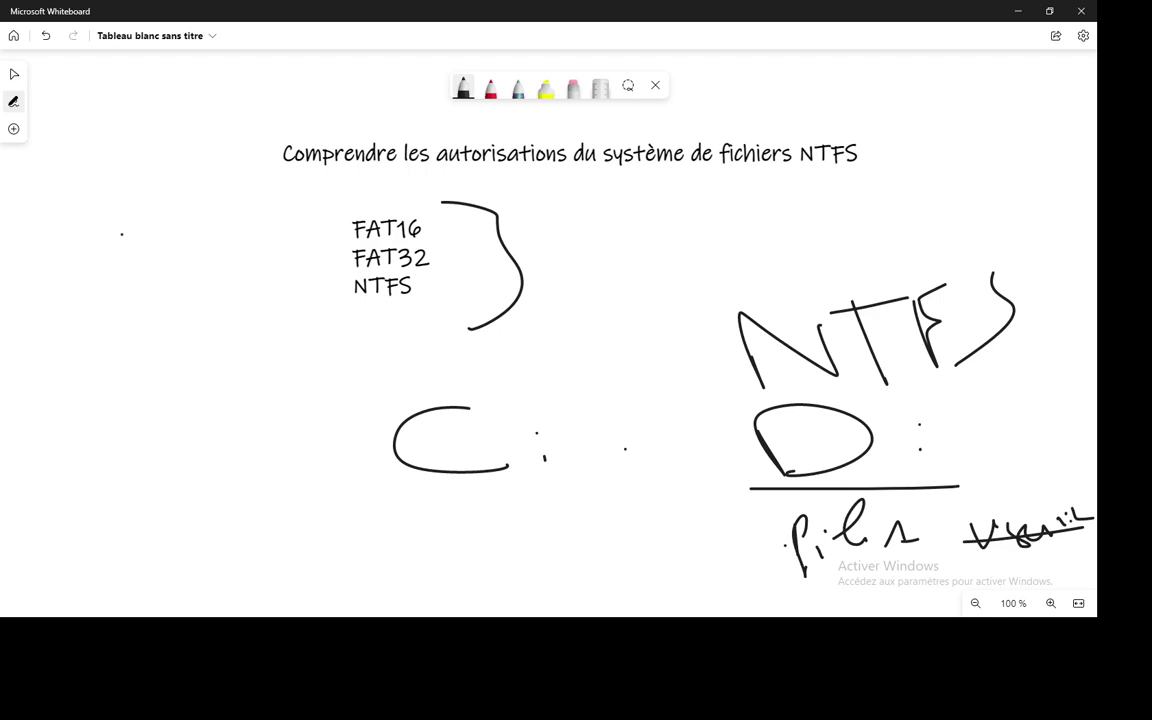
Step: Draw a letter D with a box beside it, left of the file system list, and label the box DACL
{"action": "mouse_move", "coordinate": [108, 226]}
{"action": "left_mouse_down"}
{"action": "mouse_move", "coordinate": [112, 296]}
{"action": "mouse_move", "coordinate": [114, 280]}
{"action": "left_mouse_up"}
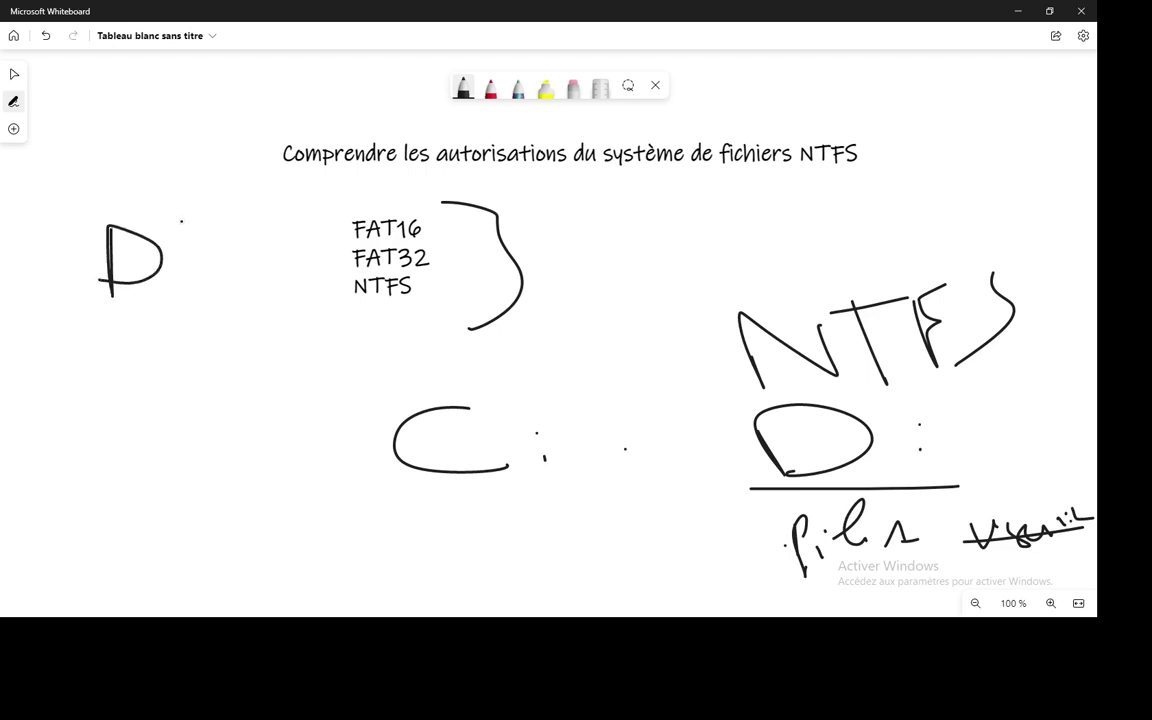
{"action": "left_click_drag", "start_coordinate": [181, 222], "coordinate": [192, 295]}
{"action": "mouse_move", "coordinate": [181, 221]}
{"action": "left_mouse_down"}
{"action": "mouse_move", "coordinate": [316, 213]}
{"action": "mouse_move", "coordinate": [302, 309]}
{"action": "left_mouse_up"}
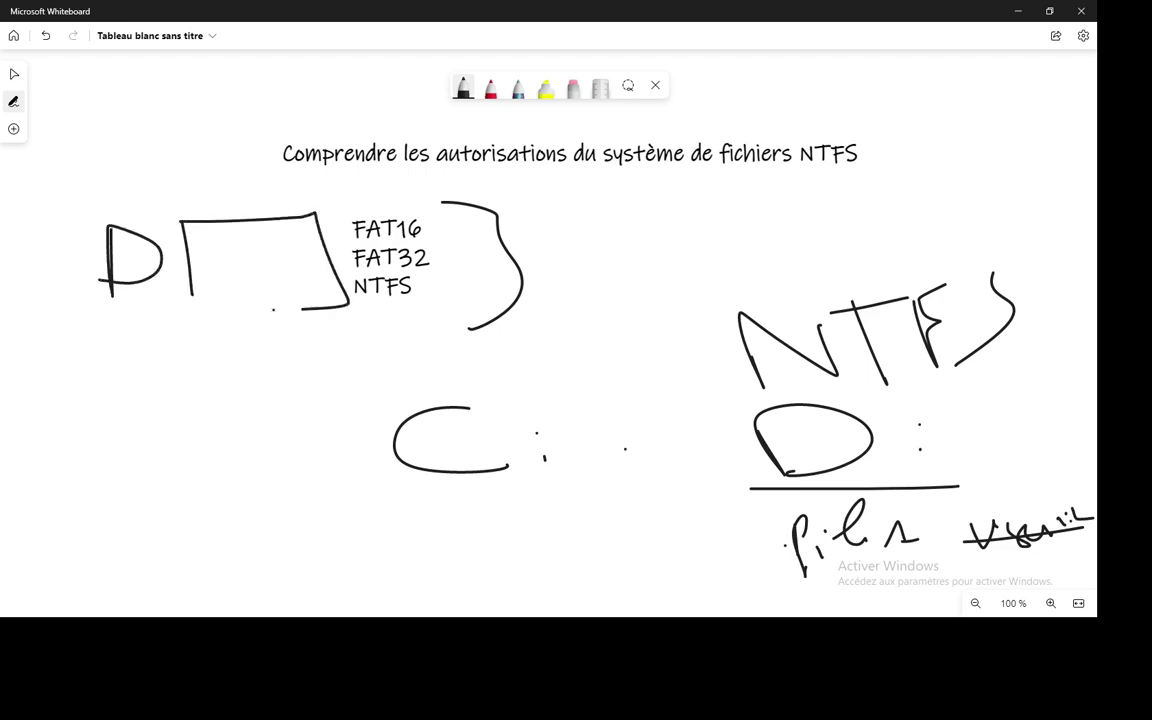
{"action": "left_click_drag", "start_coordinate": [200, 290], "coordinate": [302, 309]}
{"action": "mouse_move", "coordinate": [224, 200]}
{"action": "left_mouse_down"}
{"action": "mouse_move", "coordinate": [182, 183]}
{"action": "mouse_move", "coordinate": [197, 227]}
{"action": "mouse_move", "coordinate": [232, 158]}
{"action": "mouse_move", "coordinate": [258, 216]}
{"action": "left_mouse_up"}
{"action": "mouse_move", "coordinate": [262, 172]}
{"action": "left_mouse_down"}
{"action": "mouse_move", "coordinate": [272, 210]}
{"action": "mouse_move", "coordinate": [318, 208]}
{"action": "left_mouse_up"}
{"action": "left_click_drag", "start_coordinate": [331, 205], "coordinate": [335, 204]}
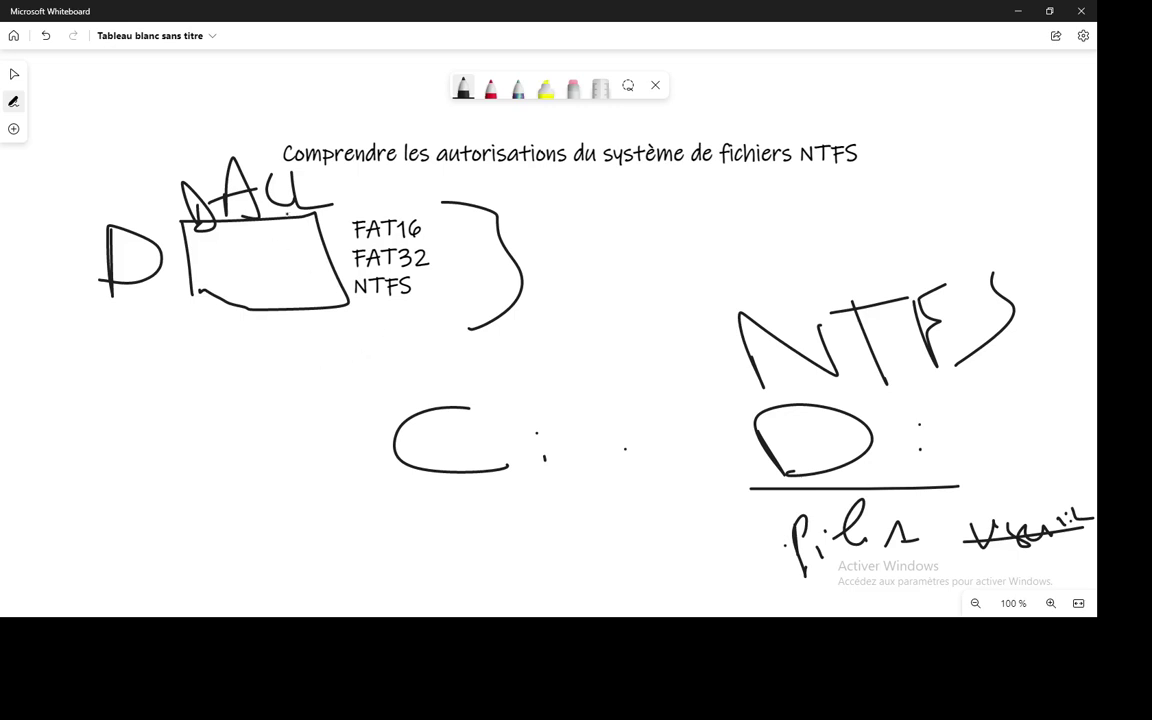
Step: Handwrite two user entries inside the DACL box
{"action": "mouse_move", "coordinate": [200, 246]}
{"action": "left_mouse_down"}
{"action": "mouse_move", "coordinate": [232, 265]}
{"action": "mouse_move", "coordinate": [324, 254]}
{"action": "left_mouse_up"}
{"action": "left_click", "coordinate": [289, 256]}
{"action": "left_click_drag", "start_coordinate": [199, 290], "coordinate": [278, 296]}
{"action": "left_click_drag", "start_coordinate": [289, 287], "coordinate": [333, 296]}
{"action": "left_click", "coordinate": [309, 290]}
{"action": "left_click", "coordinate": [315, 283]}
Step: Draw an arrow from below up to the letter D, frame the letter, and link it to the DACL box
{"action": "mouse_move", "coordinate": [194, 494]}
{"action": "left_mouse_down"}
{"action": "mouse_move", "coordinate": [117, 255]}
{"action": "mouse_move", "coordinate": [122, 226]}
{"action": "mouse_move", "coordinate": [136, 232]}
{"action": "left_mouse_up"}
{"action": "mouse_move", "coordinate": [66, 222]}
{"action": "left_mouse_down"}
{"action": "mouse_move", "coordinate": [72, 322]}
{"action": "mouse_move", "coordinate": [172, 200]}
{"action": "mouse_move", "coordinate": [66, 222]}
{"action": "left_mouse_up"}
{"action": "mouse_move", "coordinate": [165, 234]}
{"action": "left_mouse_down"}
{"action": "mouse_move", "coordinate": [214, 230]}
{"action": "mouse_move", "coordinate": [207, 262]}
{"action": "left_mouse_up"}
{"action": "left_click", "coordinate": [157, 285]}
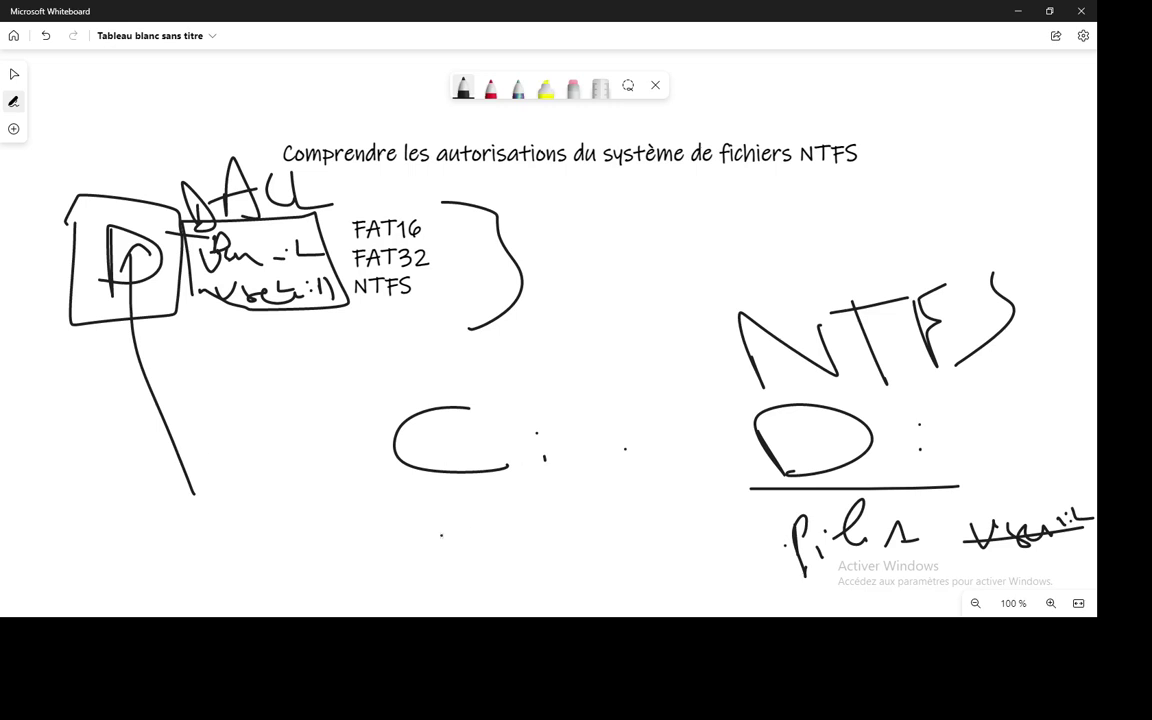
Step: Switch to the Windows 10 virtual machine in VMware Workstation and show the security permissions of the desktop text file passe
{"action": "key", "text": "alt+Tab"}
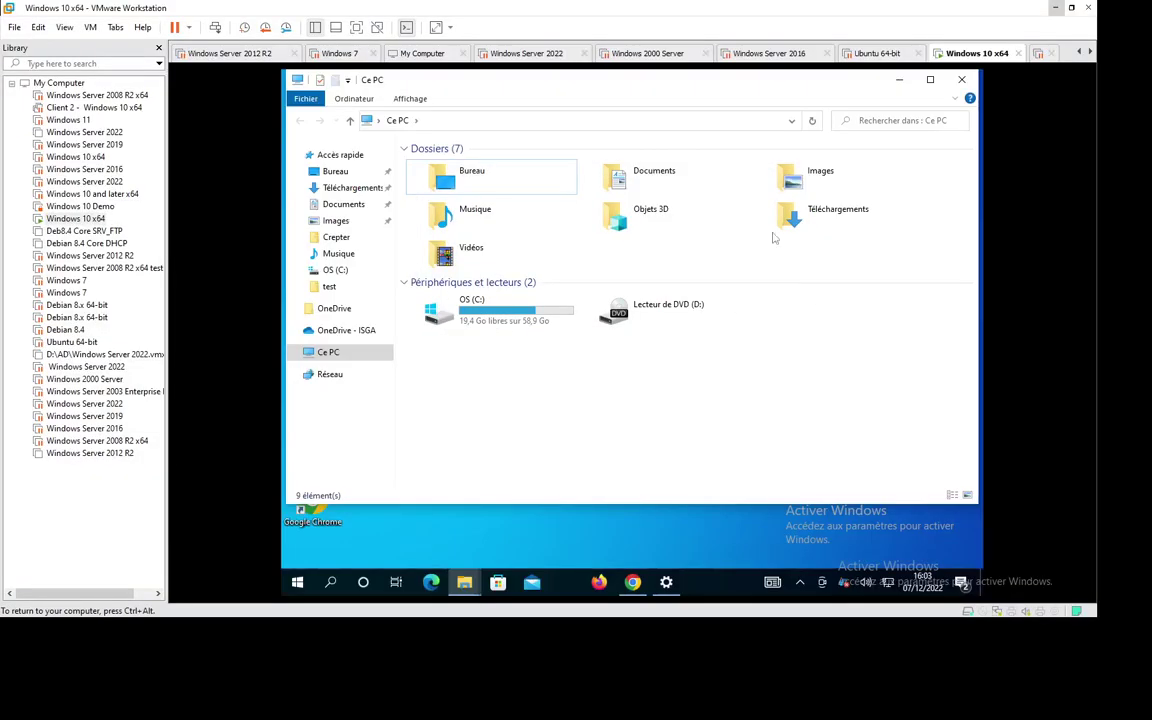
{"action": "left_click", "coordinate": [899, 79]}
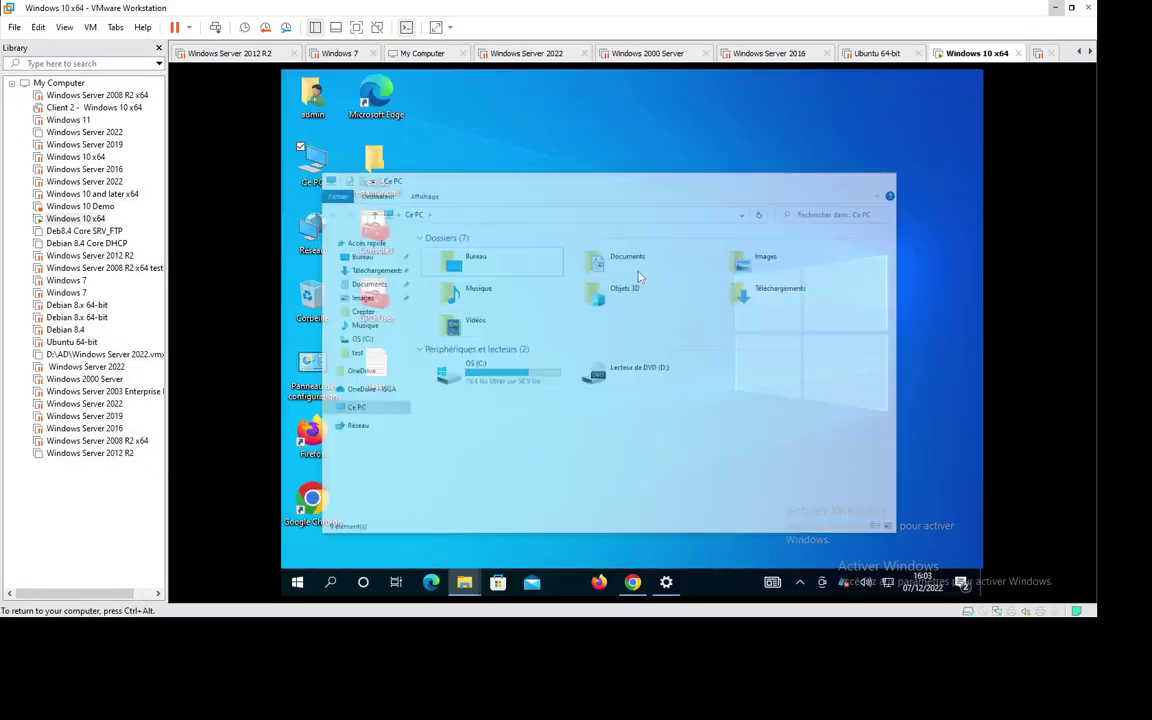
{"action": "left_click", "coordinate": [376, 366]}
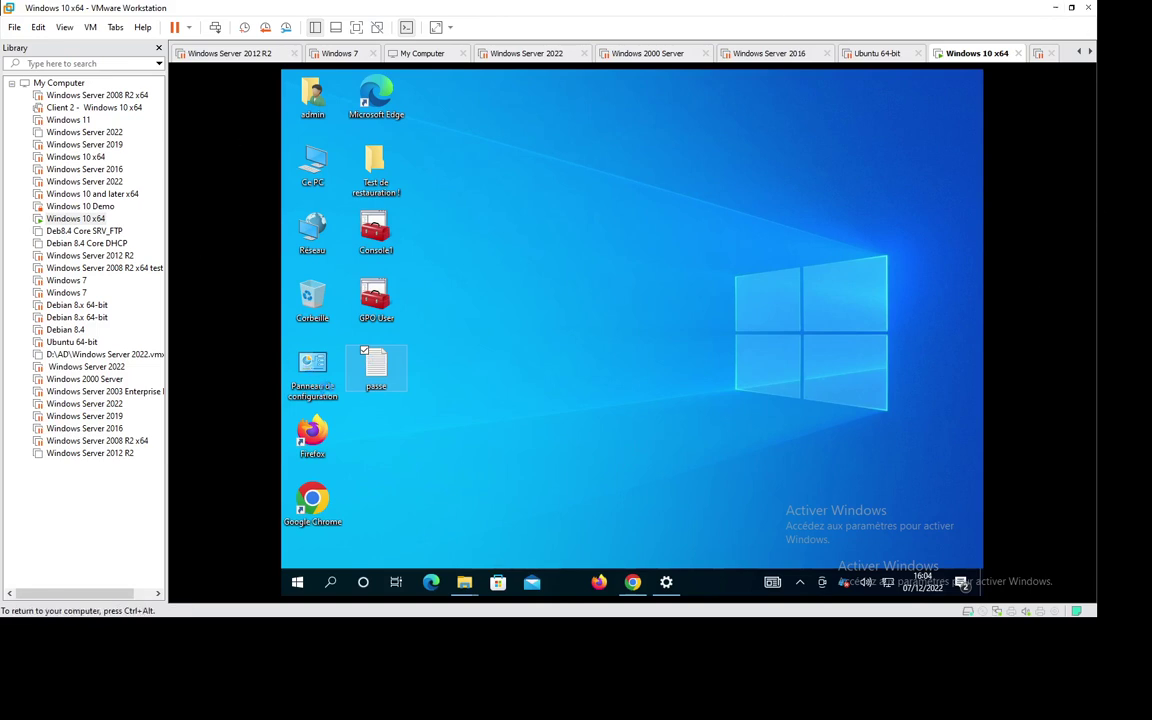
{"action": "right_click", "coordinate": [380, 378]}
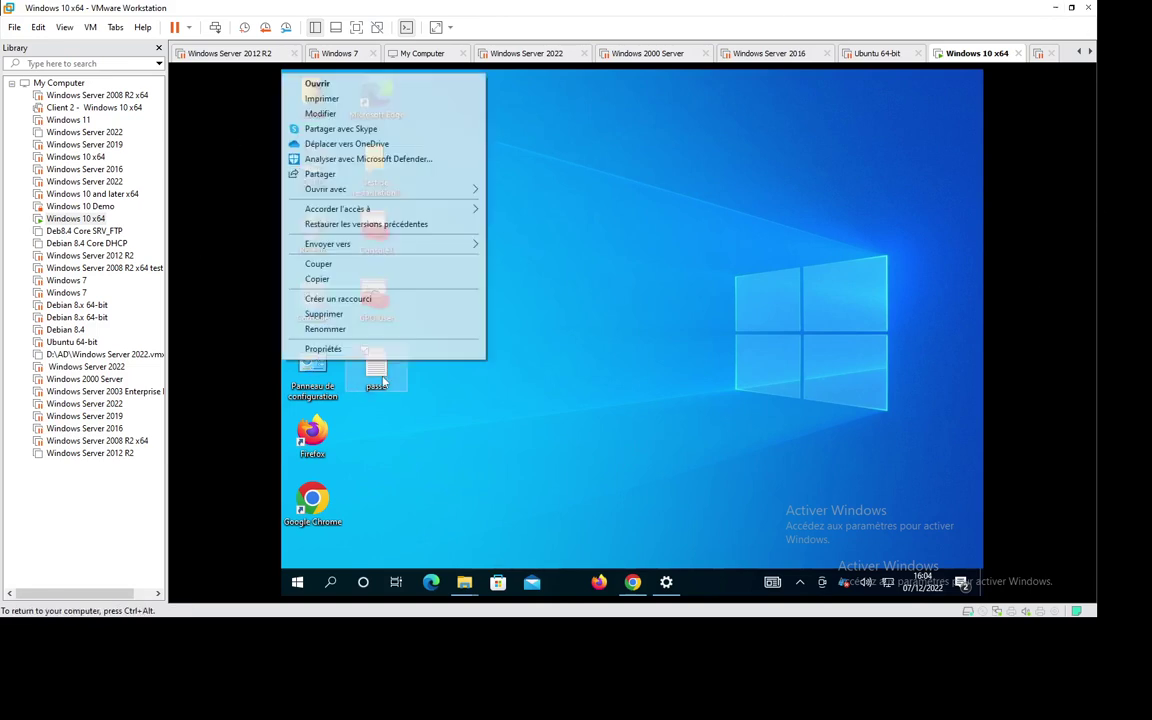
{"action": "left_click", "coordinate": [419, 373]}
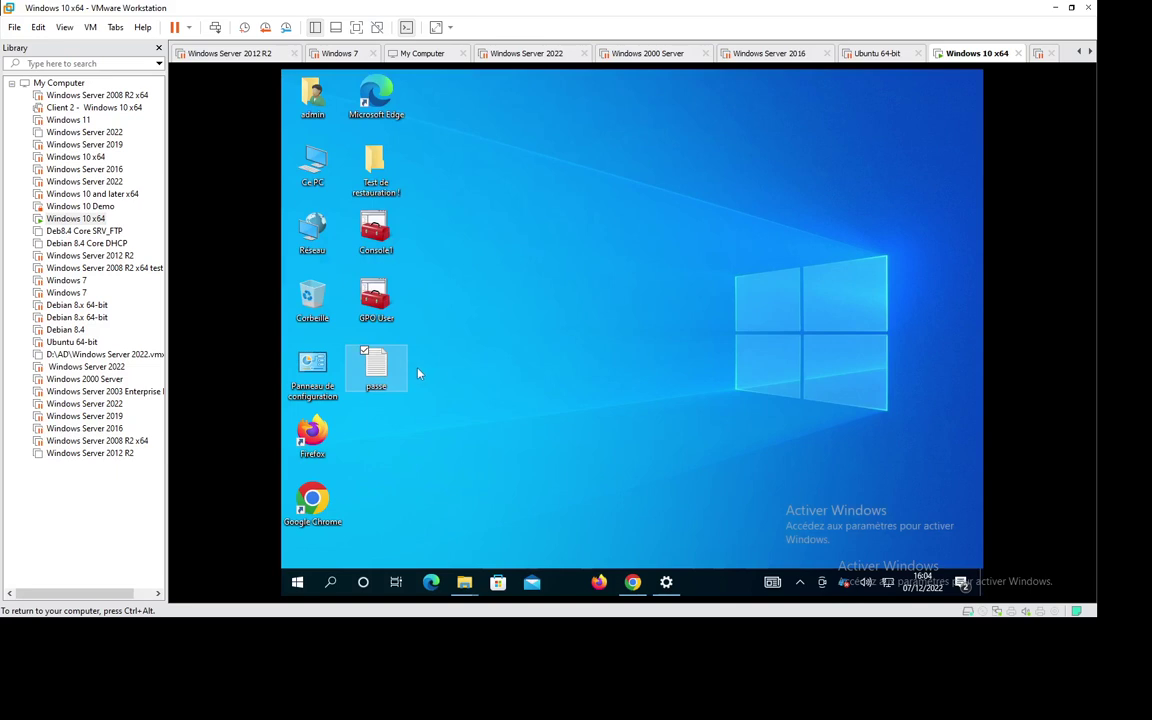
{"action": "left_click", "coordinate": [419, 373]}
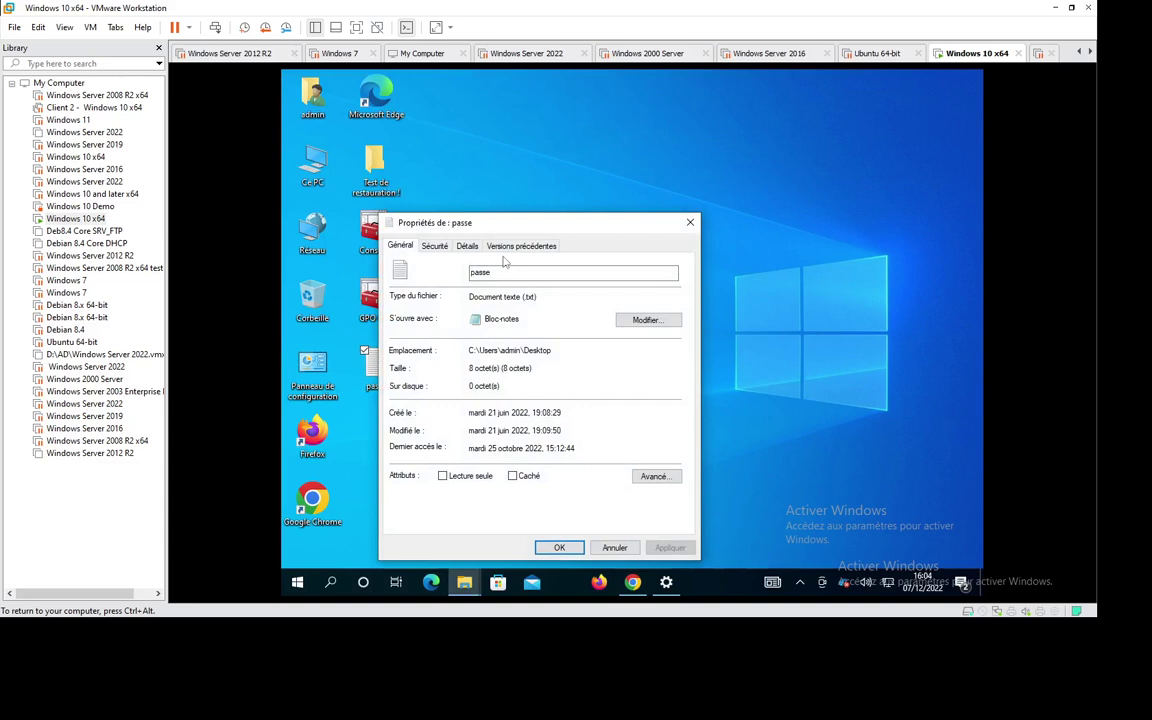
{"action": "left_click", "coordinate": [435, 247]}
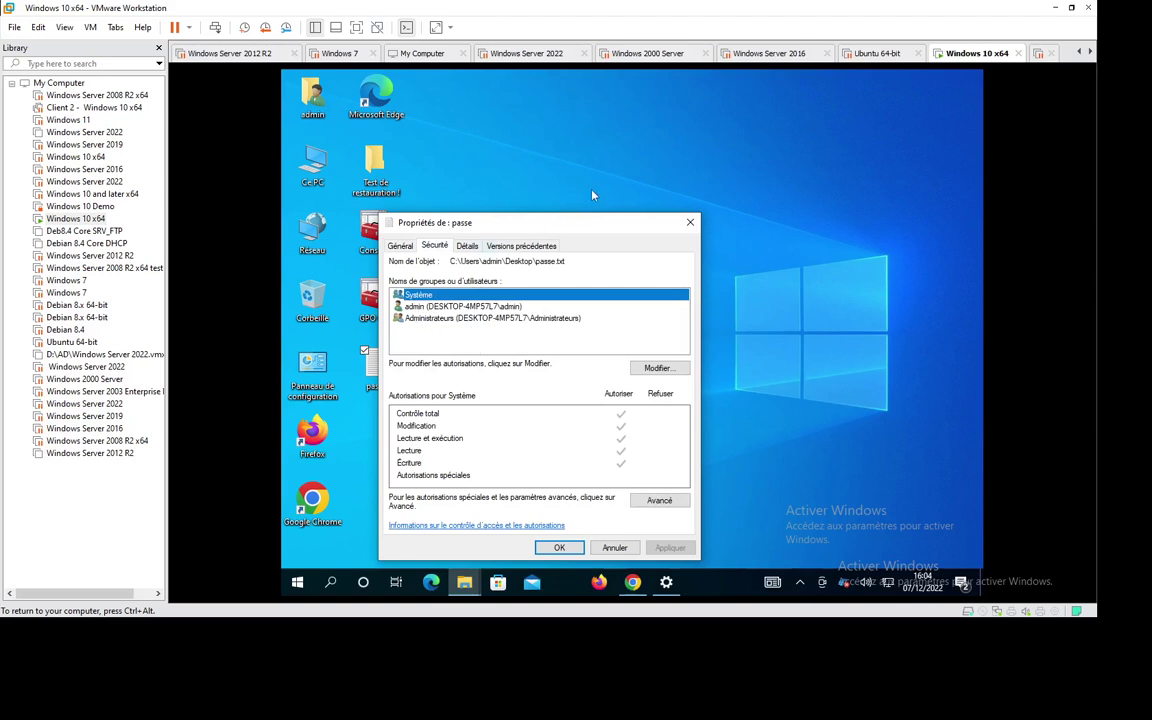
{"action": "left_click_drag", "start_coordinate": [532, 224], "coordinate": [656, 127]}
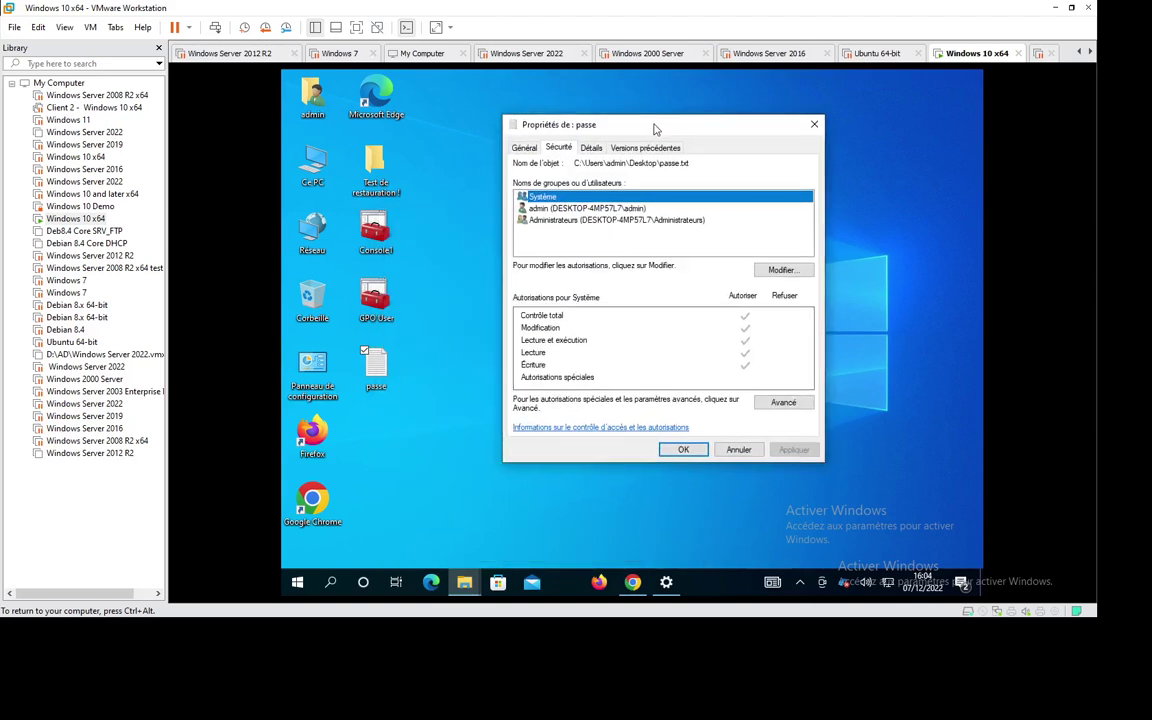
Step: Examine the passe file's permissions for admin, Administrateurs and Système, and close its properties
{"action": "left_click", "coordinate": [557, 207]}
{"action": "left_click", "coordinate": [551, 221]}
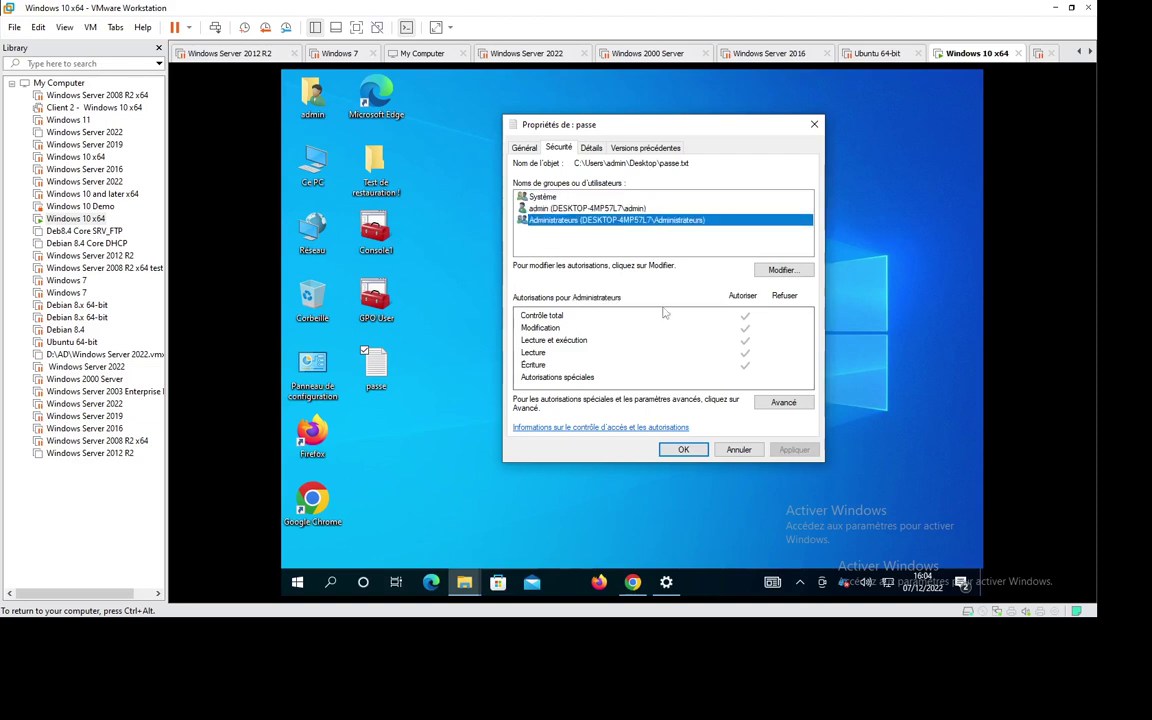
{"action": "left_click", "coordinate": [535, 208]}
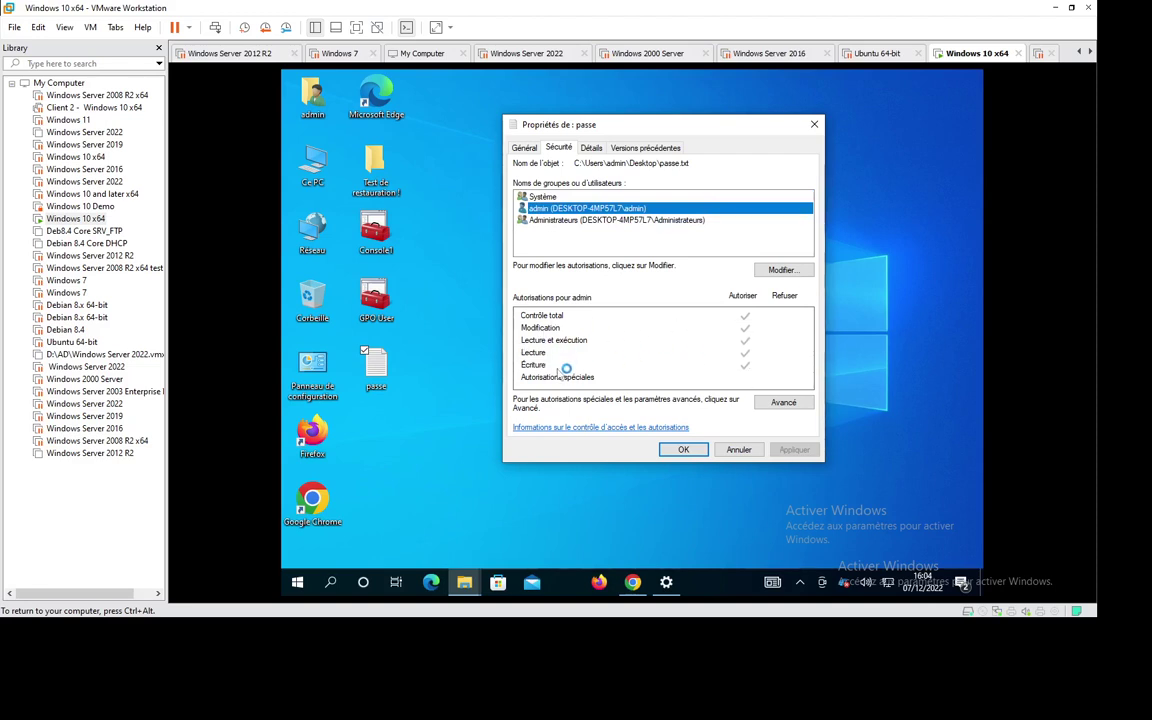
{"action": "left_click", "coordinate": [540, 198]}
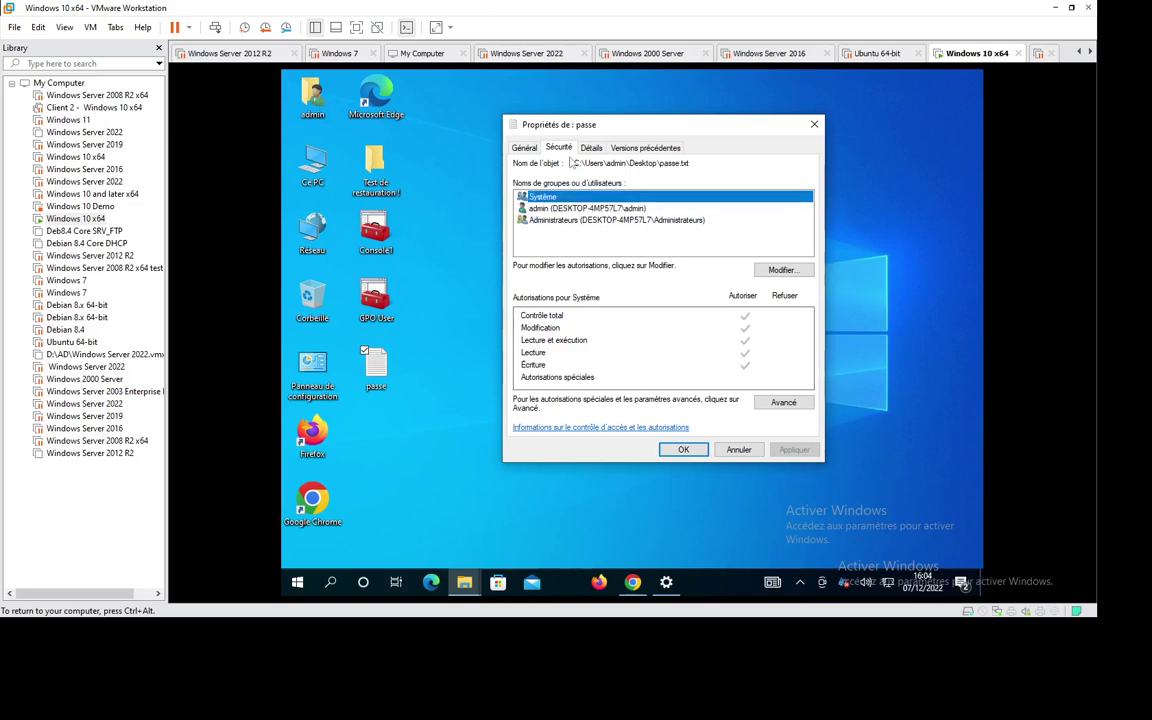
{"action": "left_click", "coordinate": [816, 125]}
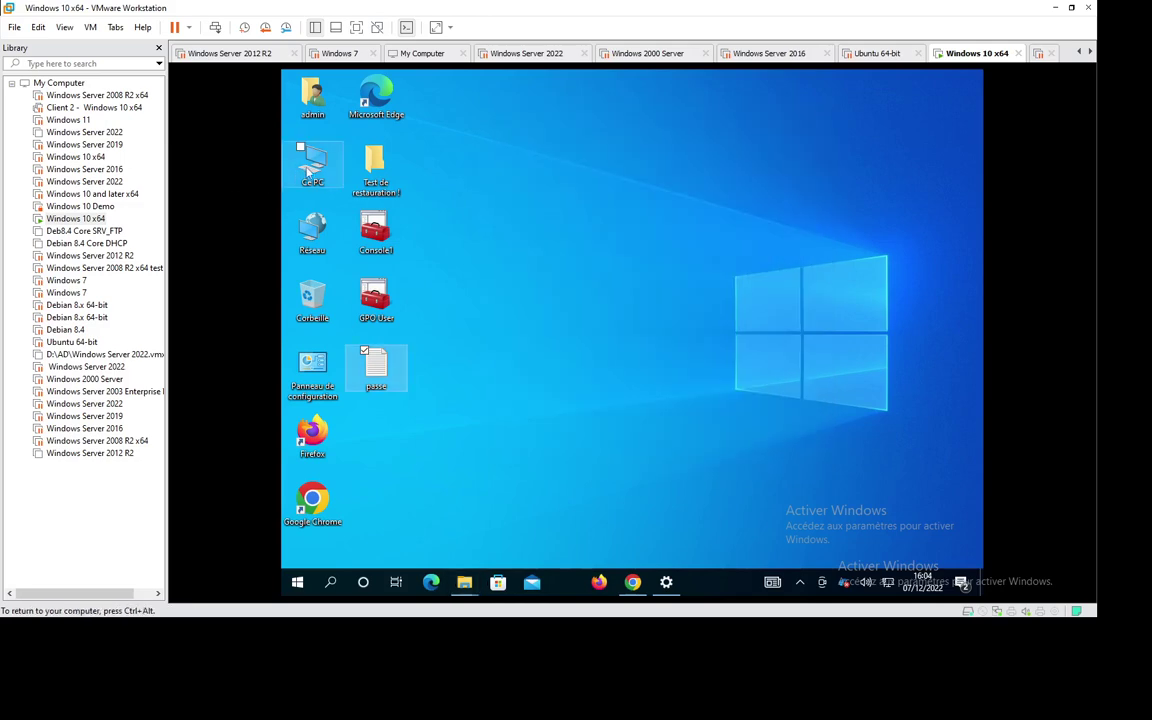
Step: Open Ce PC and examine the drives available in the Windows 10 virtual machine
{"action": "double_click", "coordinate": [300, 162]}
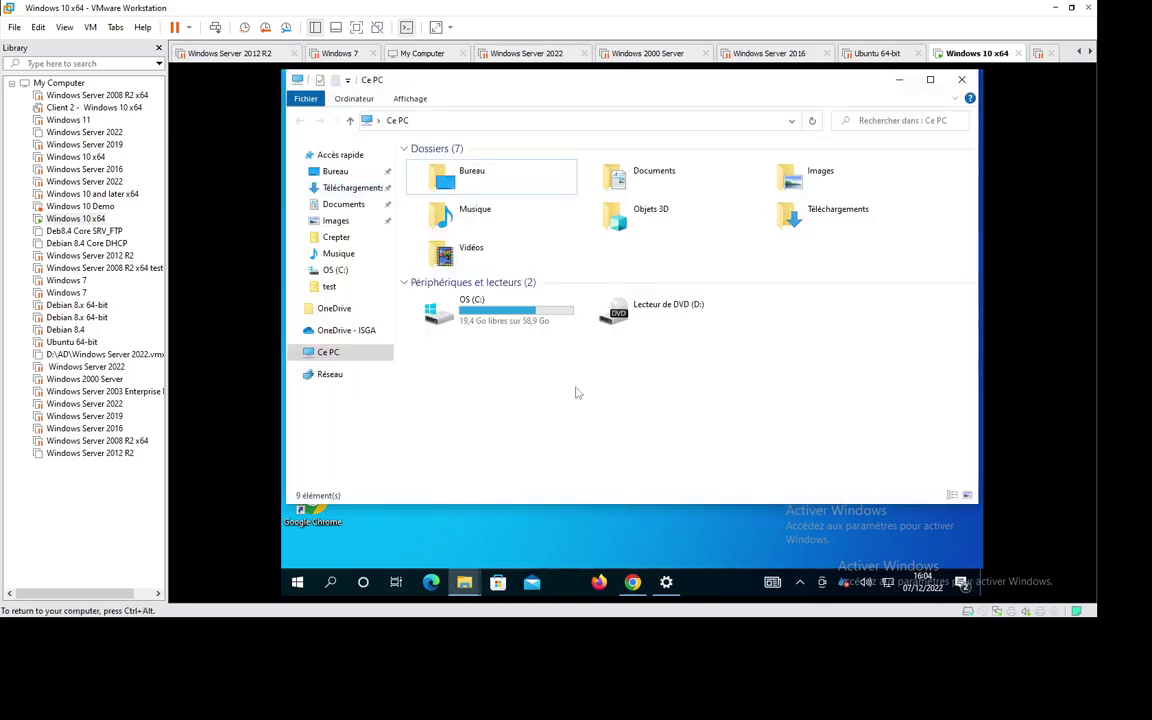
{"action": "left_click", "coordinate": [505, 321]}
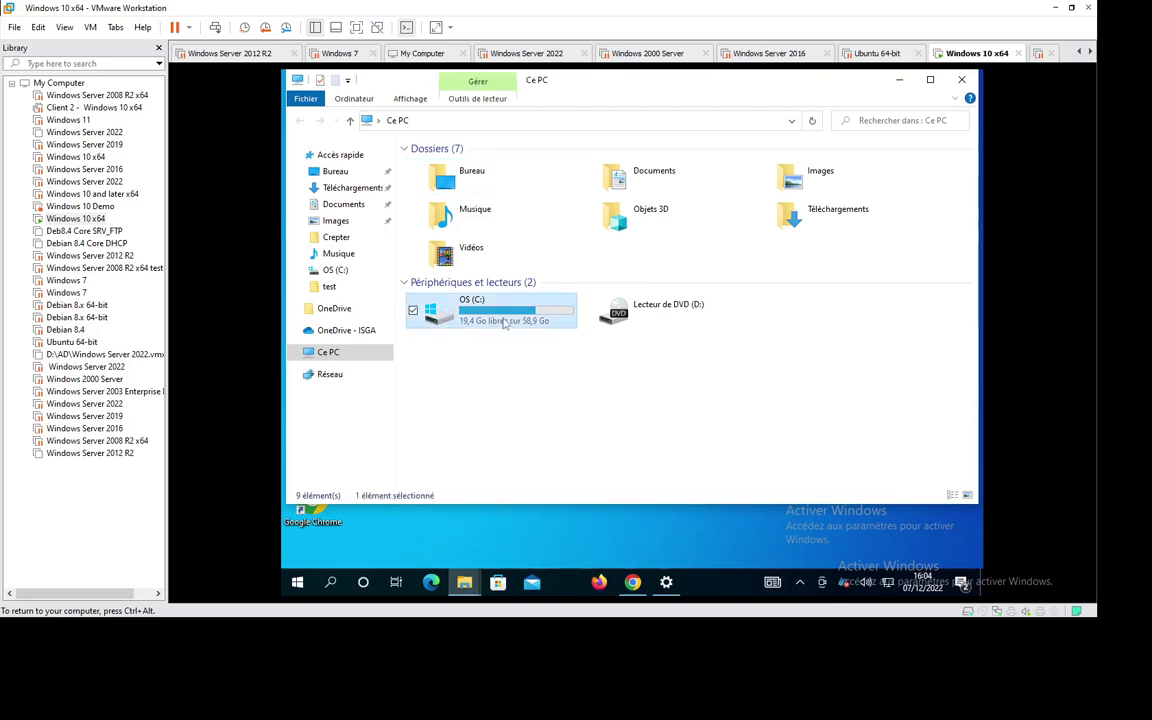
{"action": "left_click", "coordinate": [527, 385]}
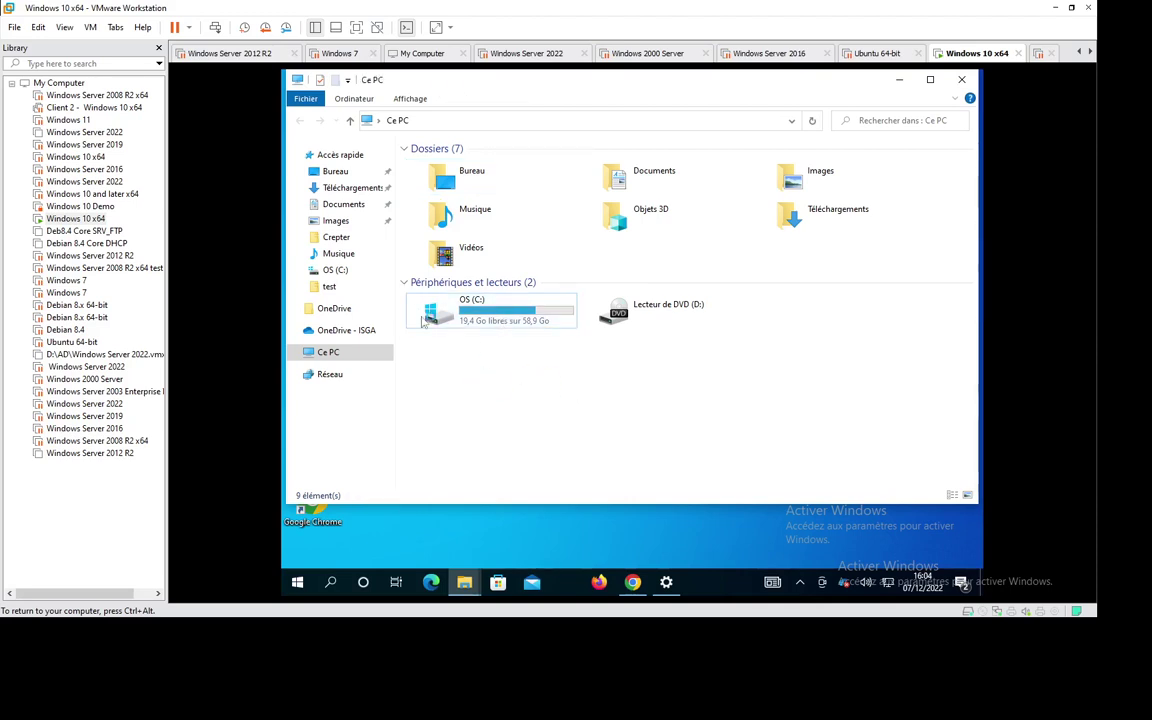
Step: Add a new 60 GB SCSI virtual hard disk to the Windows 10 x64 machine, stored as the single file Windows 10 x64-0.vmdk
{"action": "right_click", "coordinate": [963, 57]}
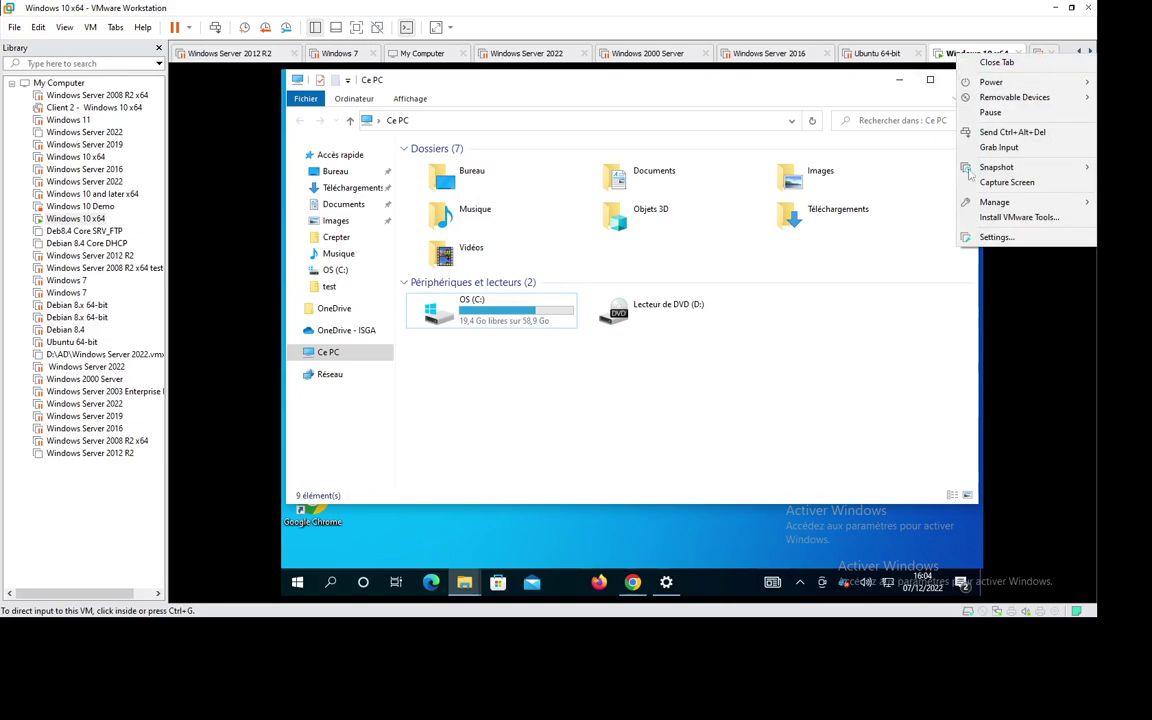
{"action": "left_click", "coordinate": [1022, 240]}
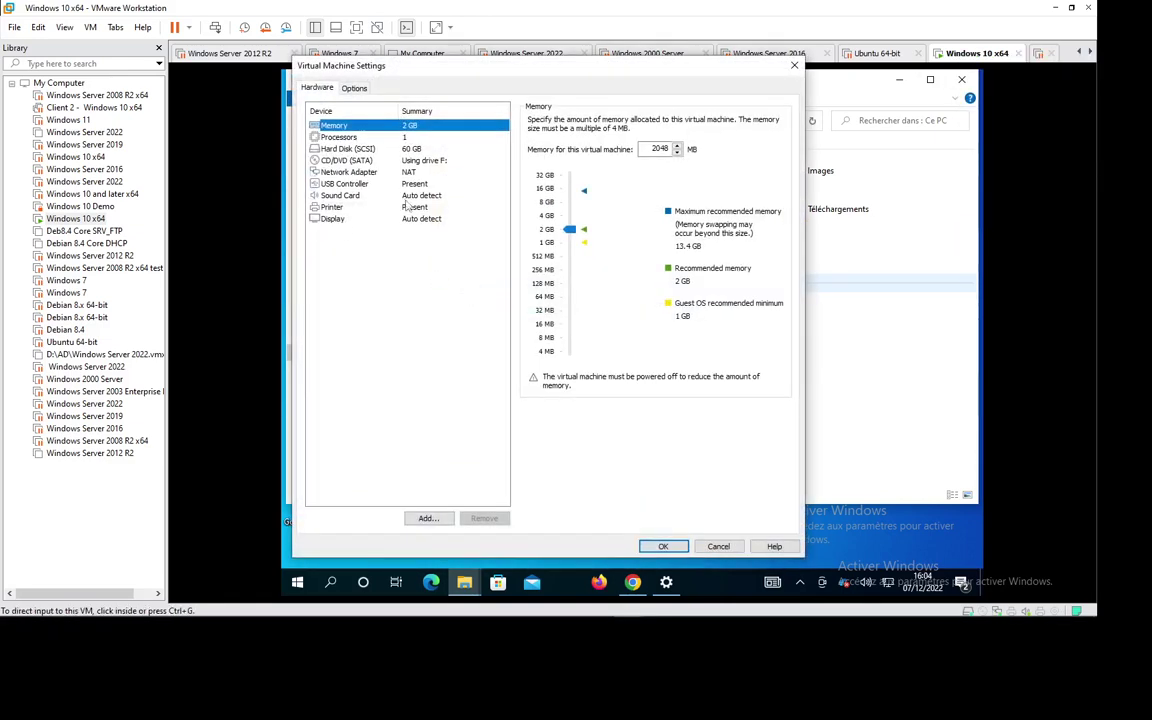
{"action": "left_click", "coordinate": [428, 518]}
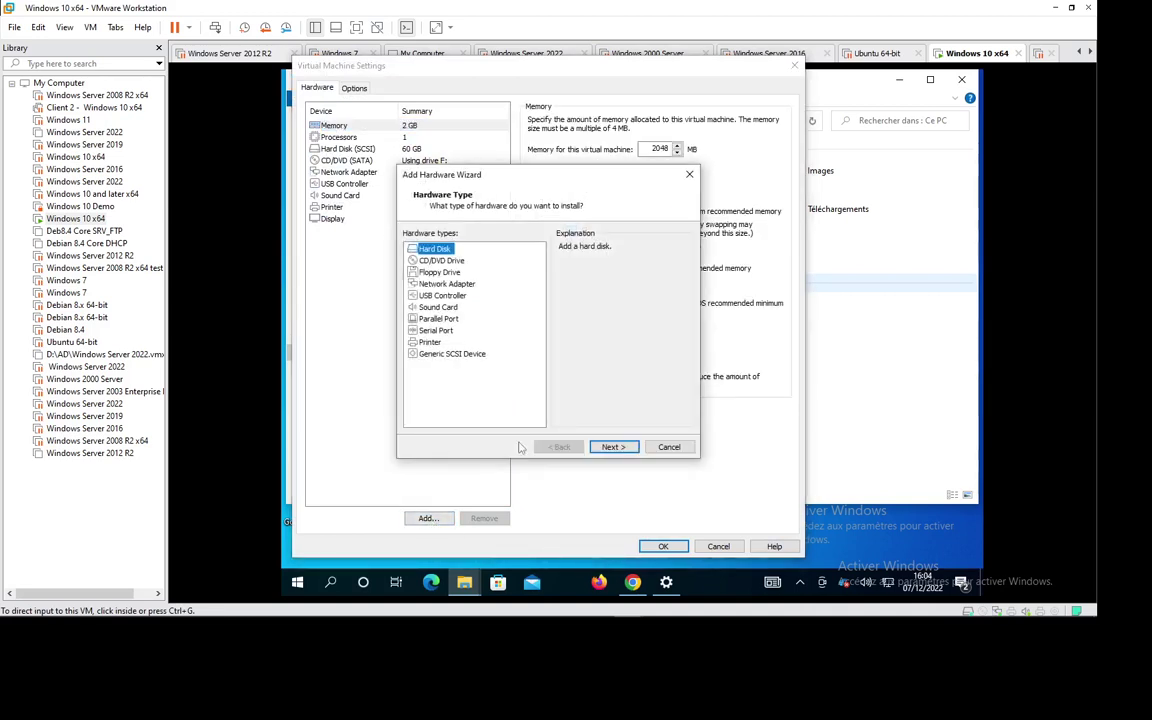
{"action": "left_click", "coordinate": [613, 446]}
{"action": "left_click", "coordinate": [613, 446]}
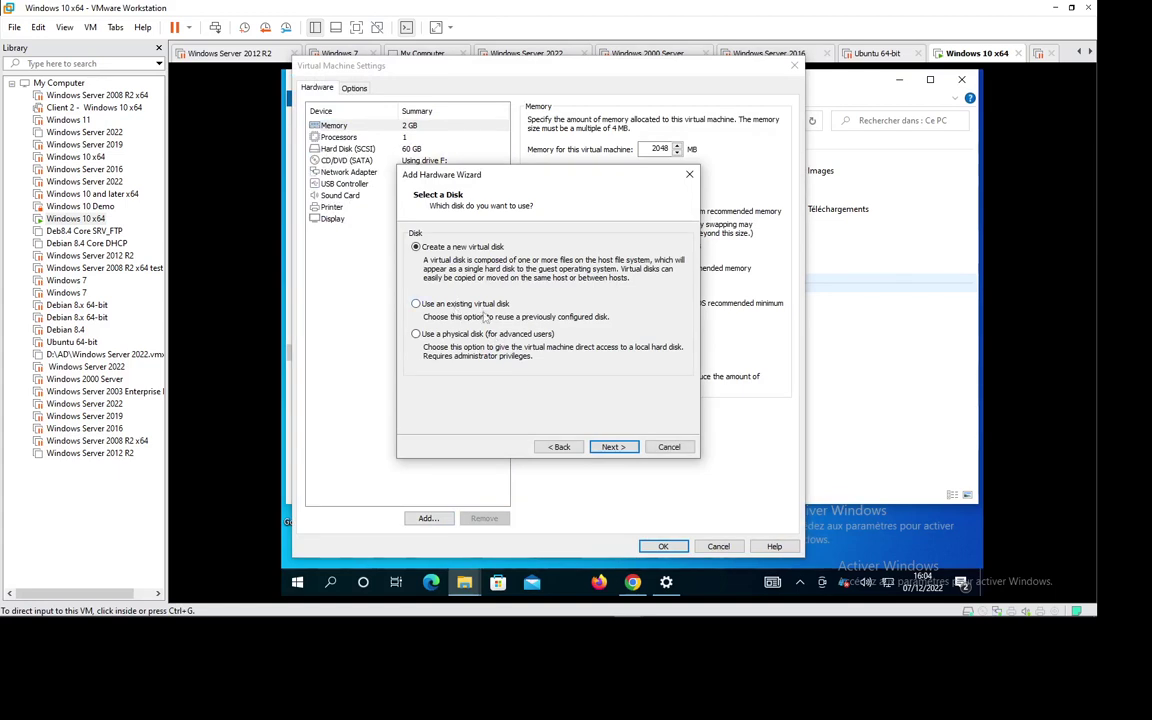
{"action": "left_click", "coordinate": [614, 447]}
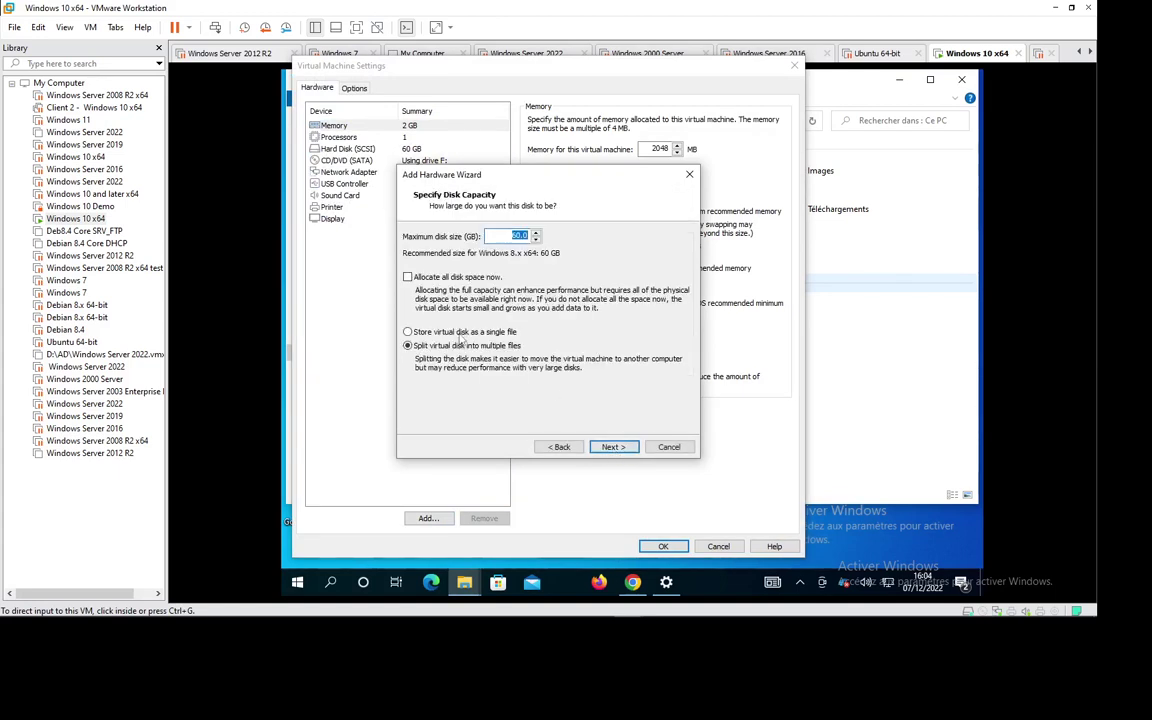
{"action": "left_click", "coordinate": [613, 446]}
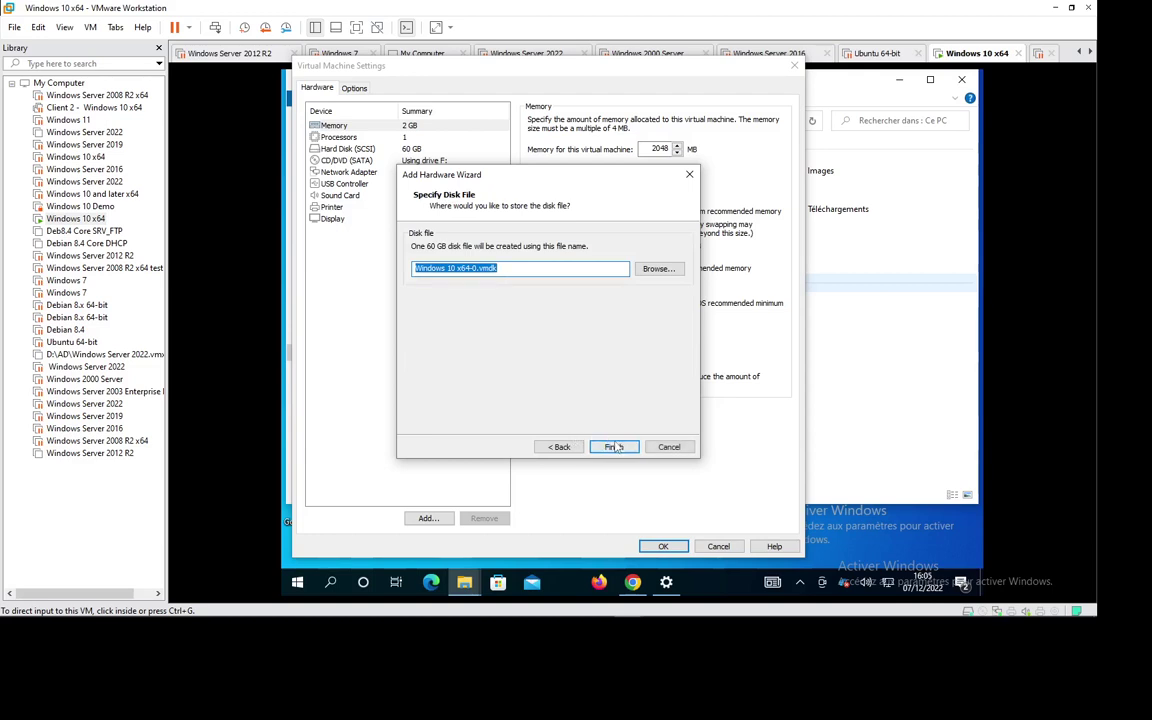
{"action": "left_click", "coordinate": [613, 446]}
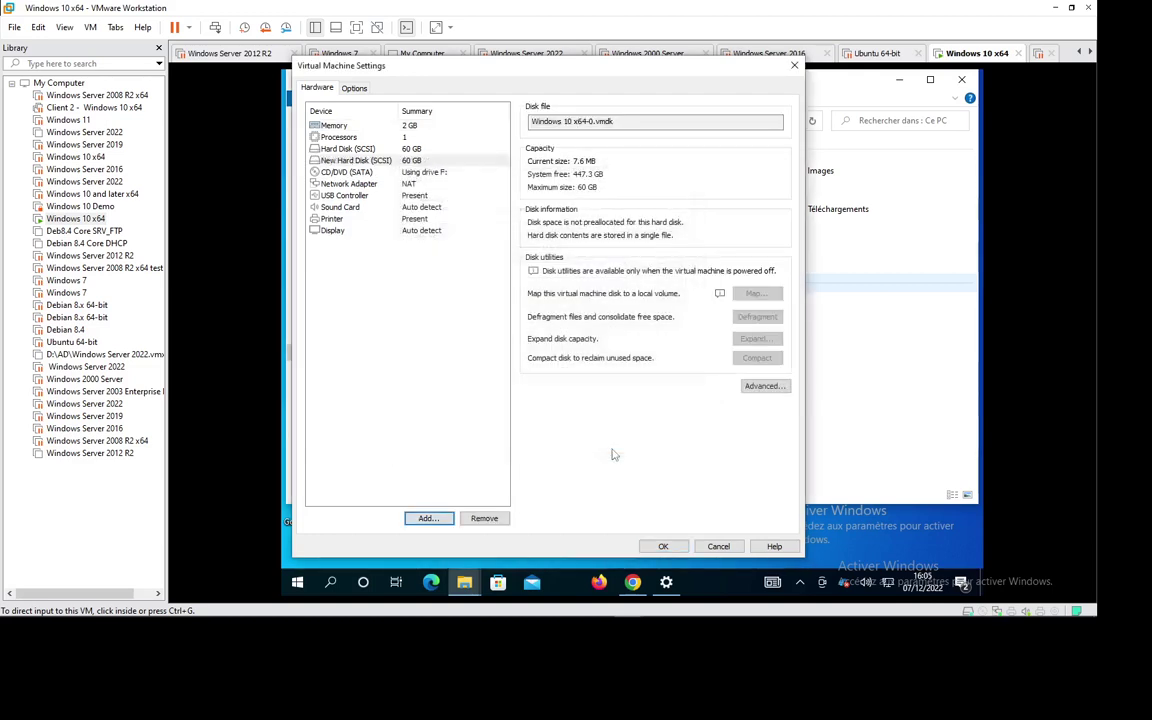
{"action": "left_click", "coordinate": [663, 546]}
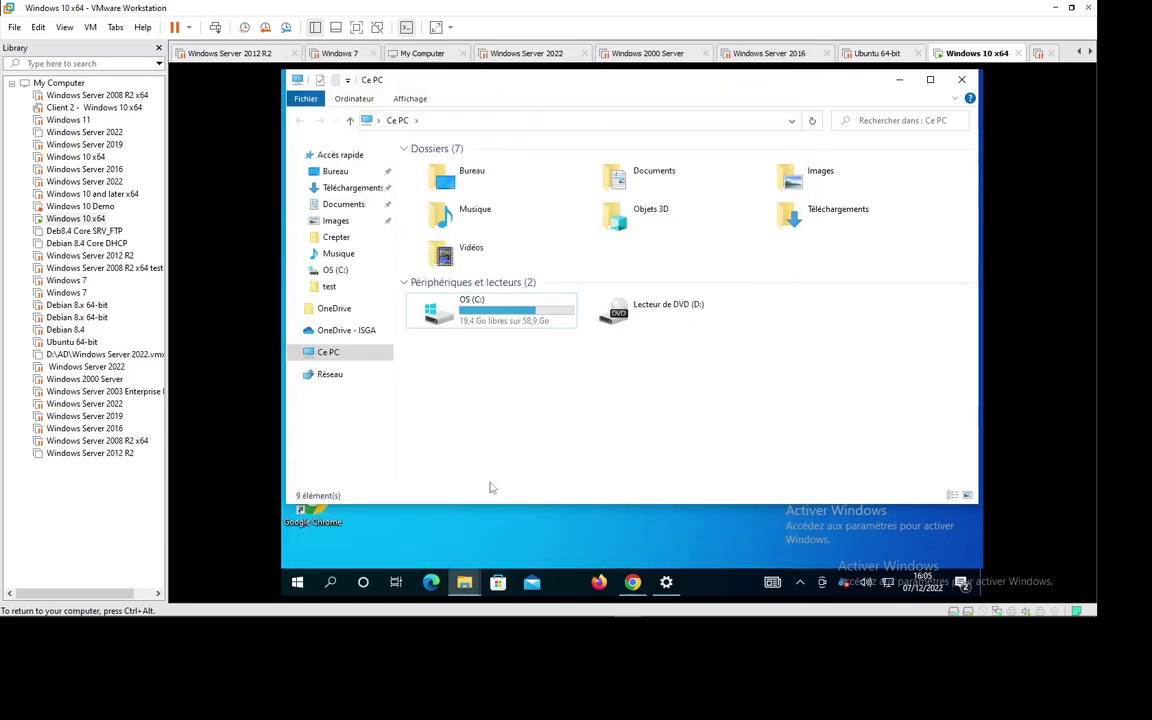
Step: Close the Paramètres window and open Gestion des disques in the computer management console
{"action": "left_click", "coordinate": [899, 81]}
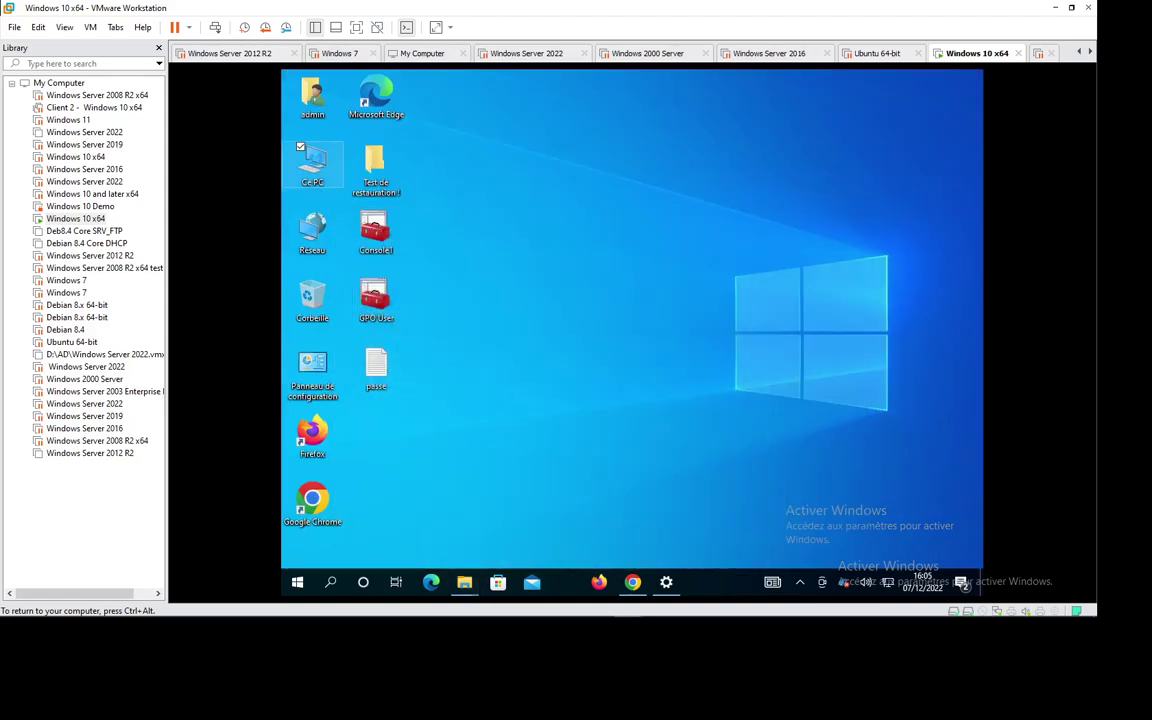
{"action": "right_click", "coordinate": [285, 158]}
{"action": "left_click", "coordinate": [320, 202]}
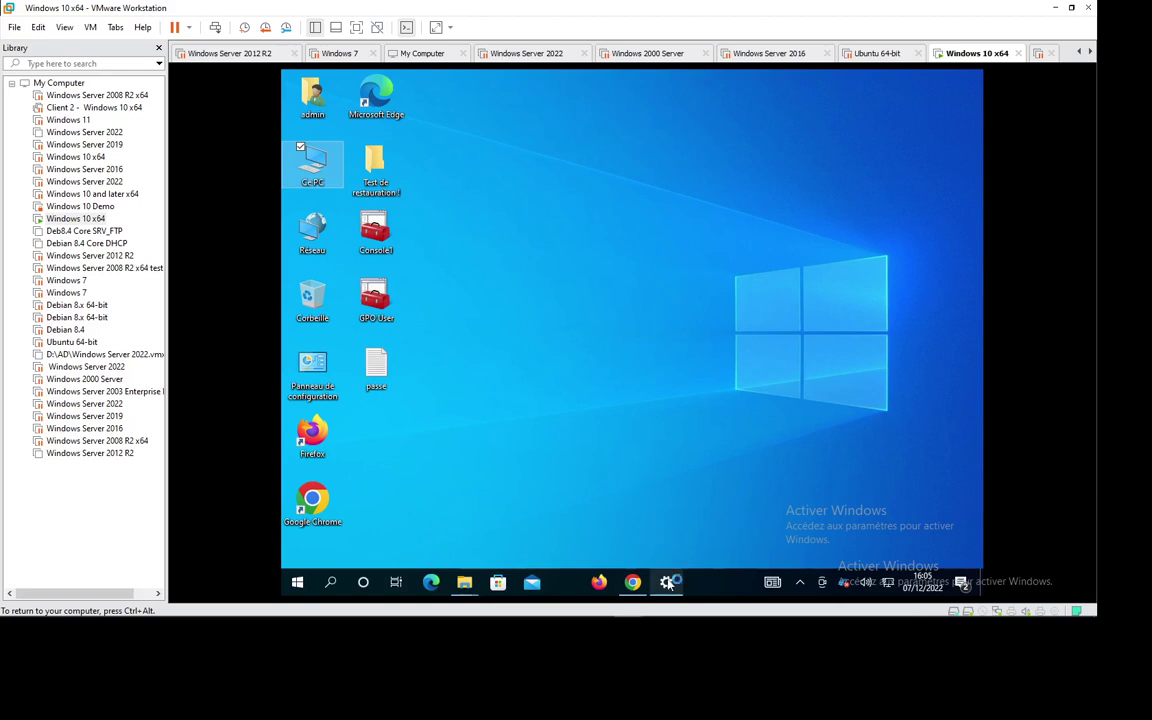
{"action": "mouse_move", "coordinate": [668, 583]}
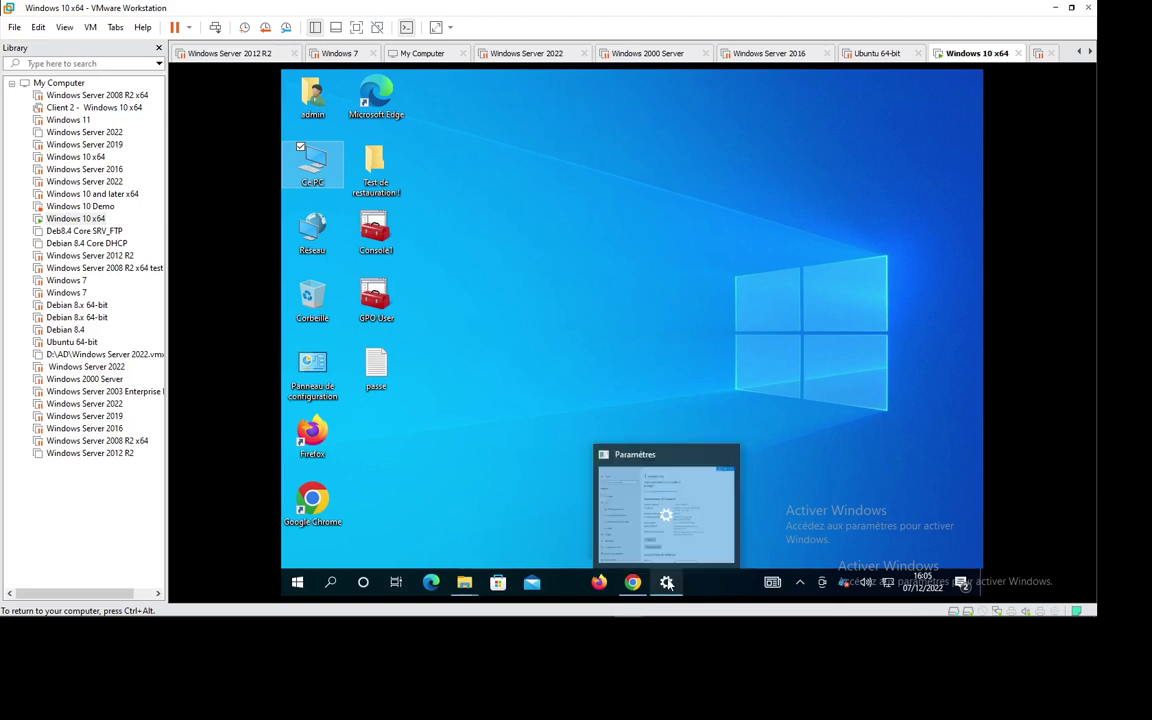
{"action": "left_click", "coordinate": [729, 457]}
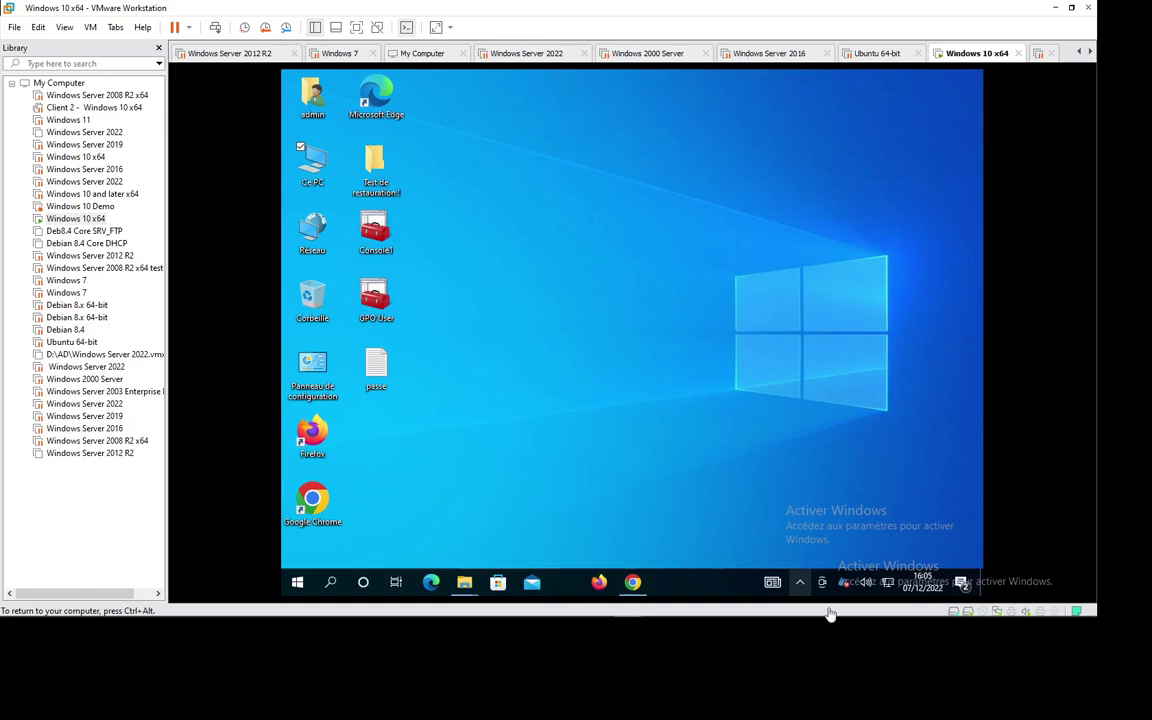
{"action": "mouse_move", "coordinate": [879, 619]}
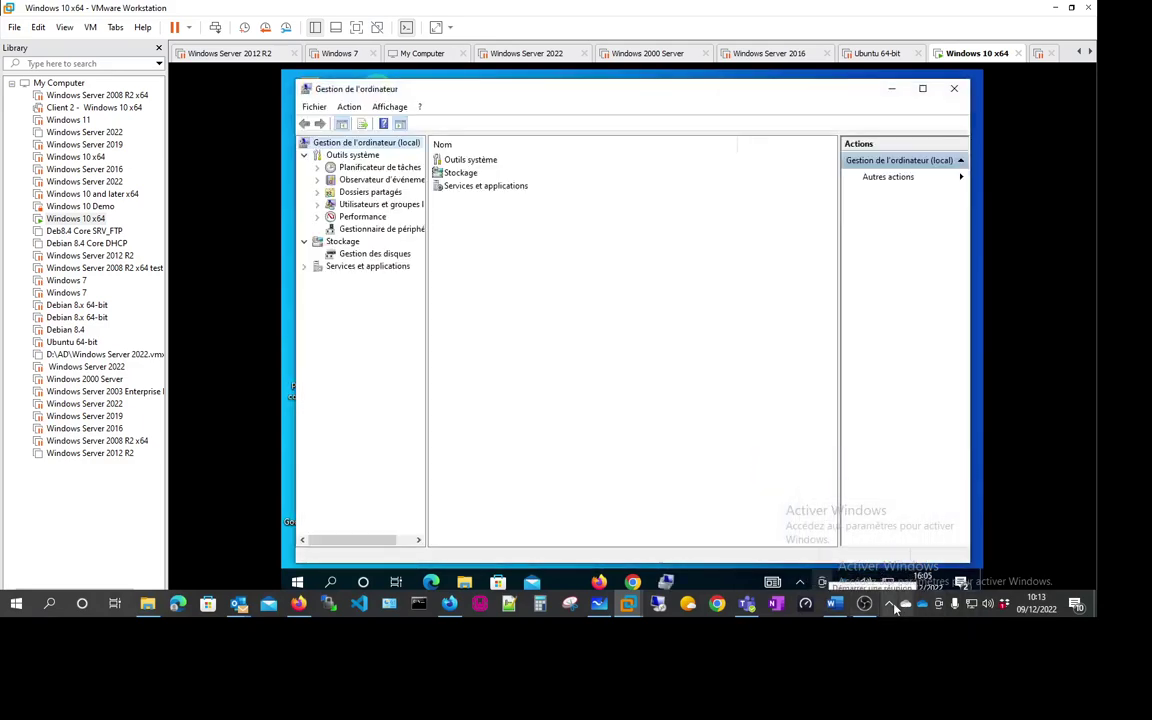
{"action": "left_click", "coordinate": [891, 604]}
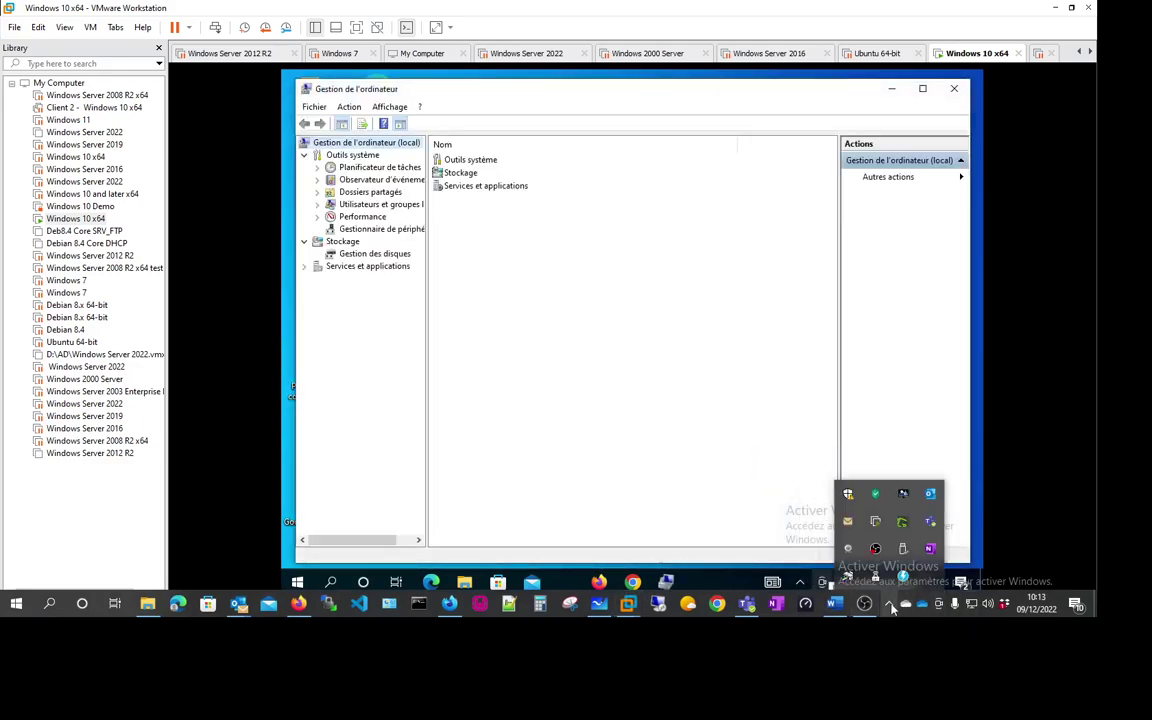
{"action": "left_click", "coordinate": [390, 336]}
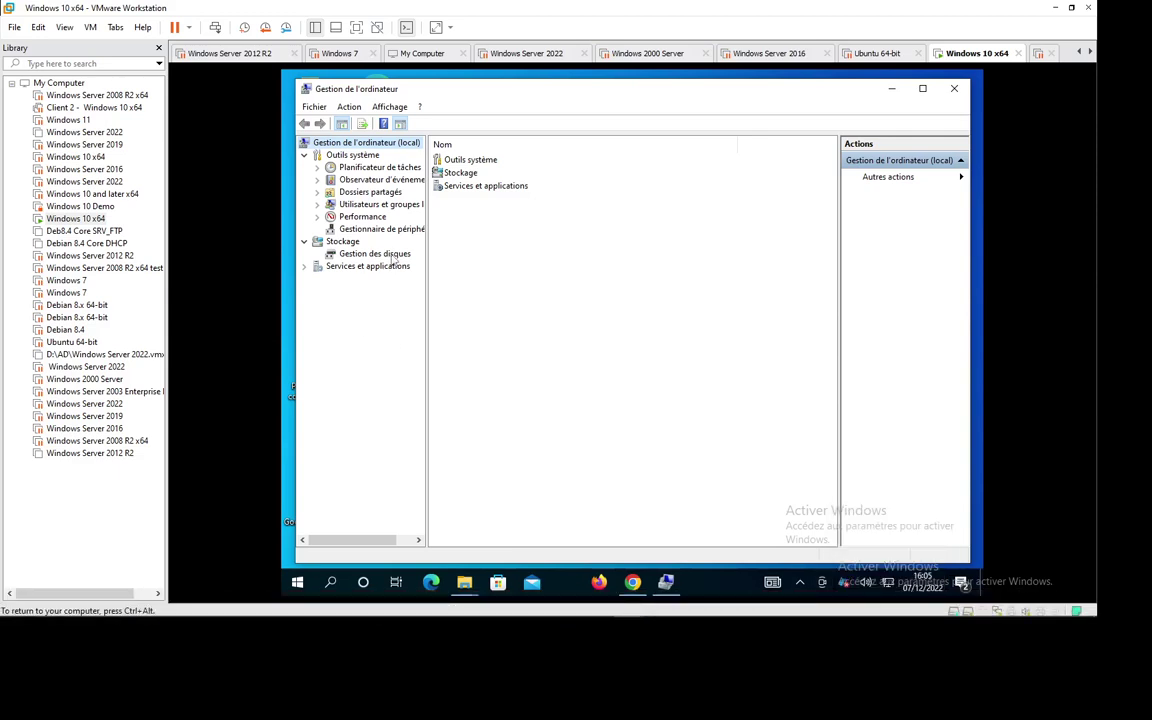
{"action": "left_click", "coordinate": [372, 254]}
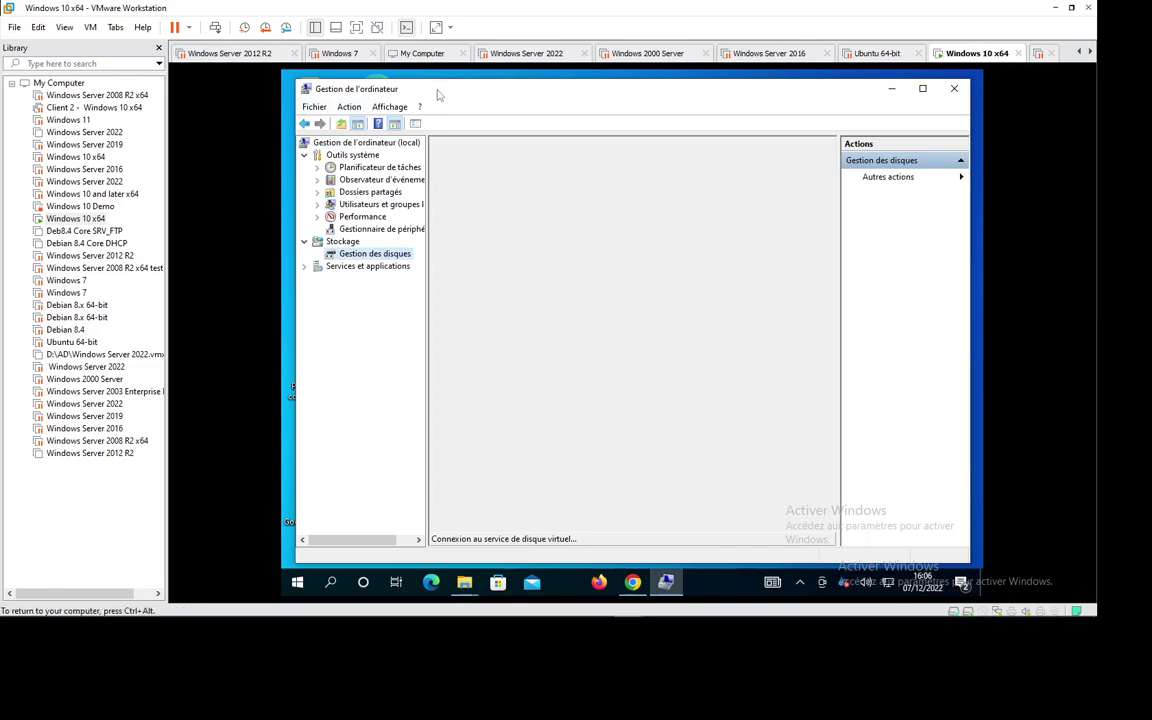
Step: Check the drives listed in Ce PC again, then minimise its window
{"action": "left_click_drag", "start_coordinate": [437, 95], "coordinate": [550, 104]}
{"action": "double_click", "coordinate": [313, 168]}
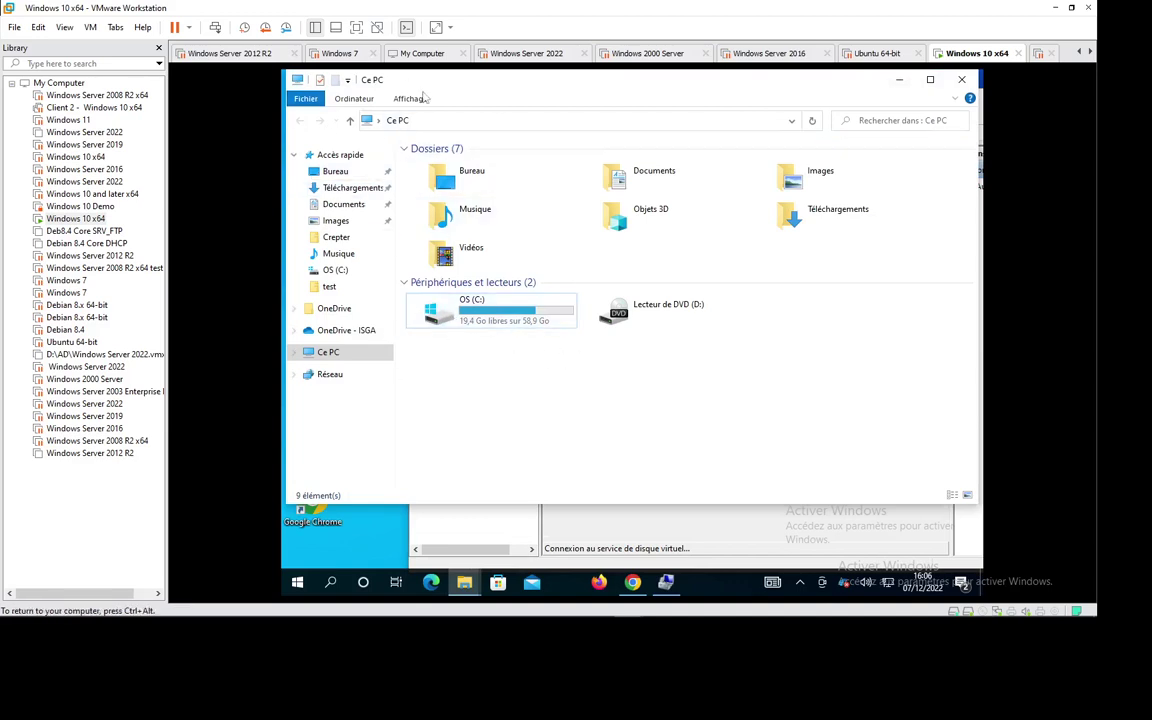
{"action": "left_click", "coordinate": [899, 79]}
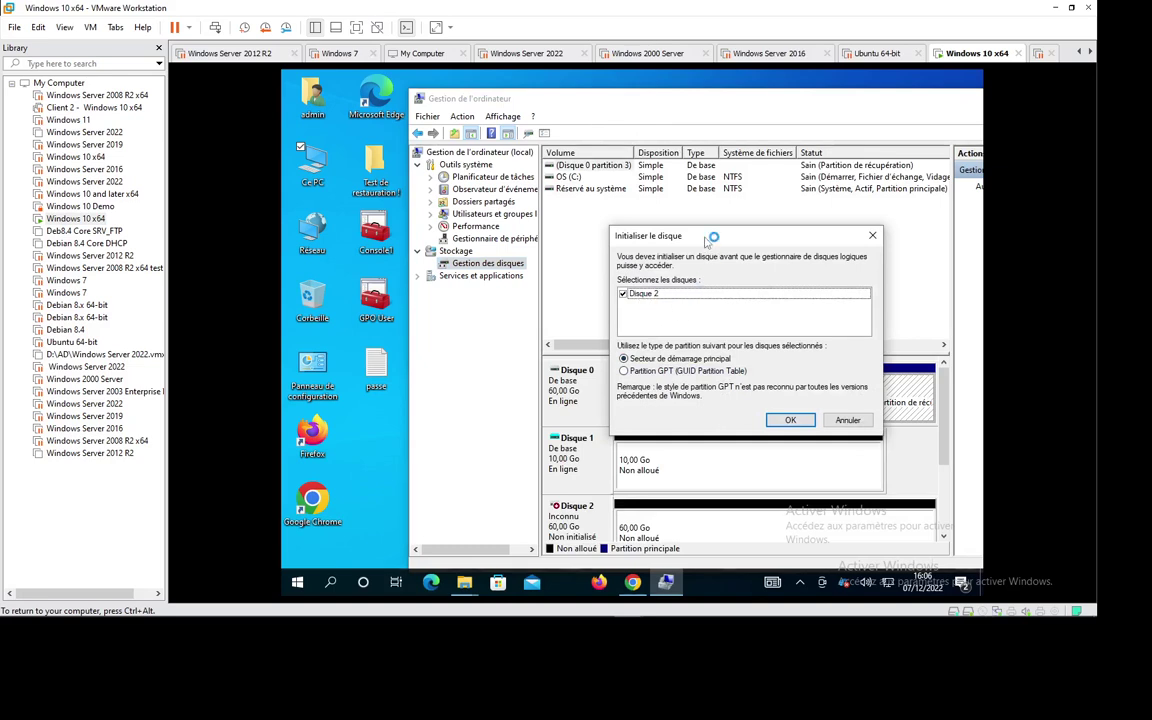
Step: Dismiss the automatic initialisation dialog, then initialise Disque 2 with the Secteur de démarrage principal partition style
{"action": "left_click", "coordinate": [872, 235]}
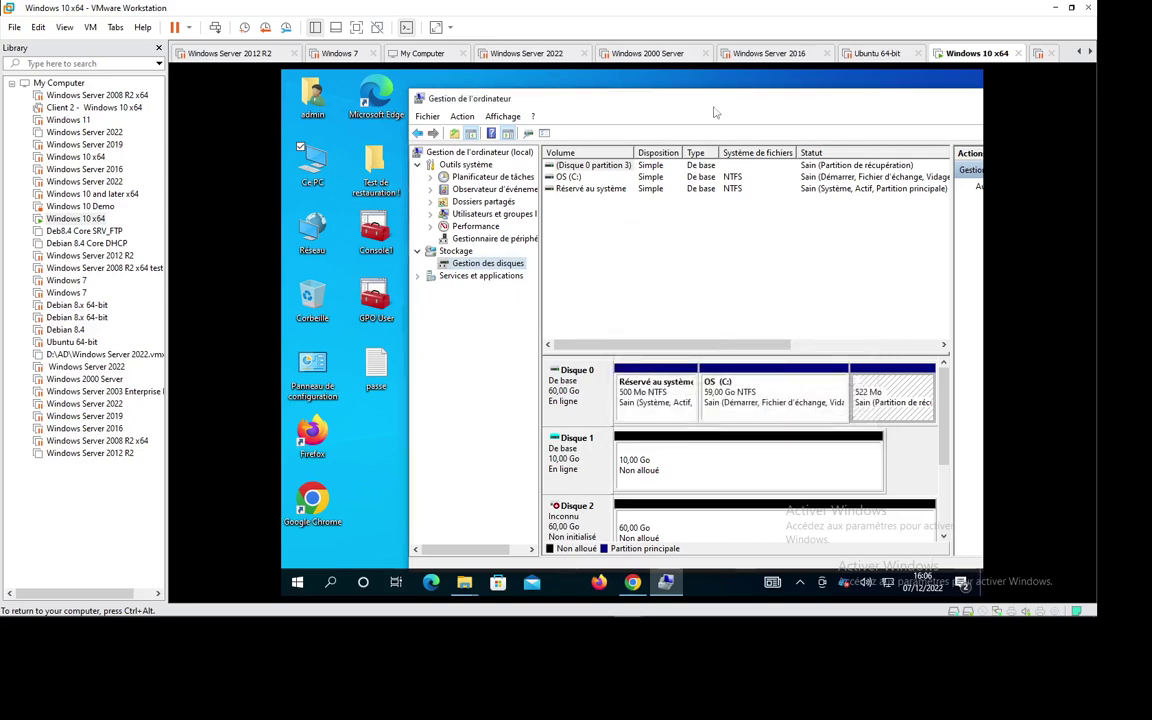
{"action": "left_click_drag", "start_coordinate": [649, 103], "coordinate": [563, 85]}
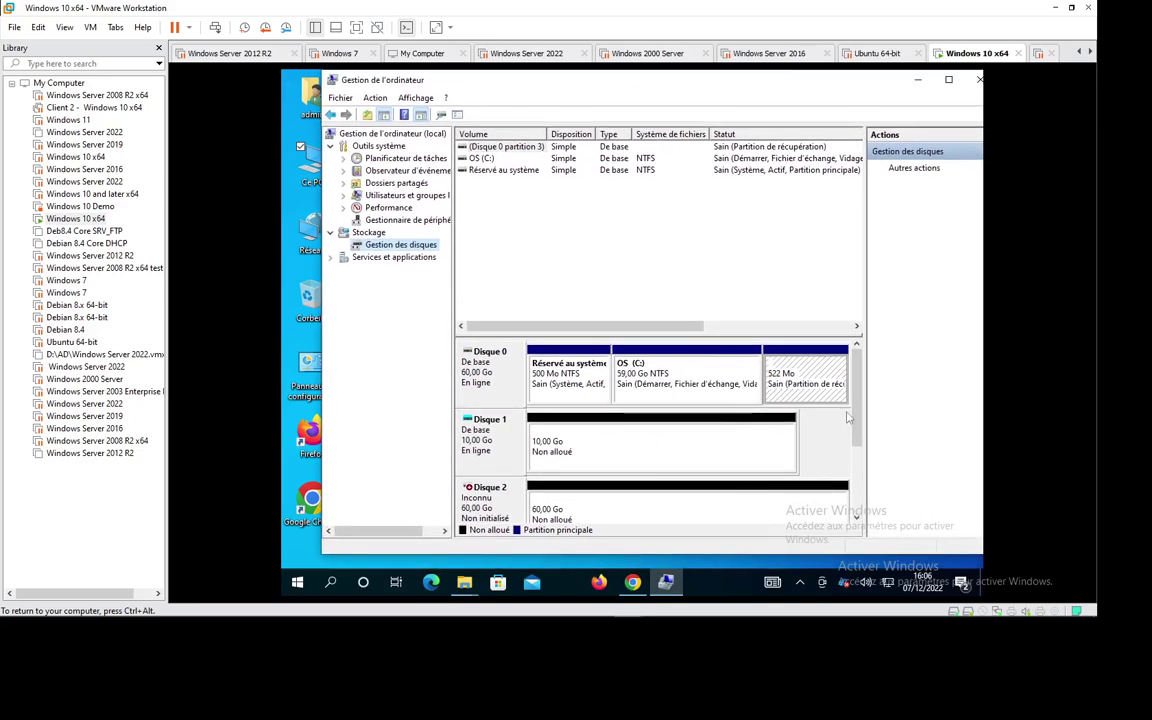
{"action": "left_click_drag", "start_coordinate": [855, 420], "coordinate": [859, 487]}
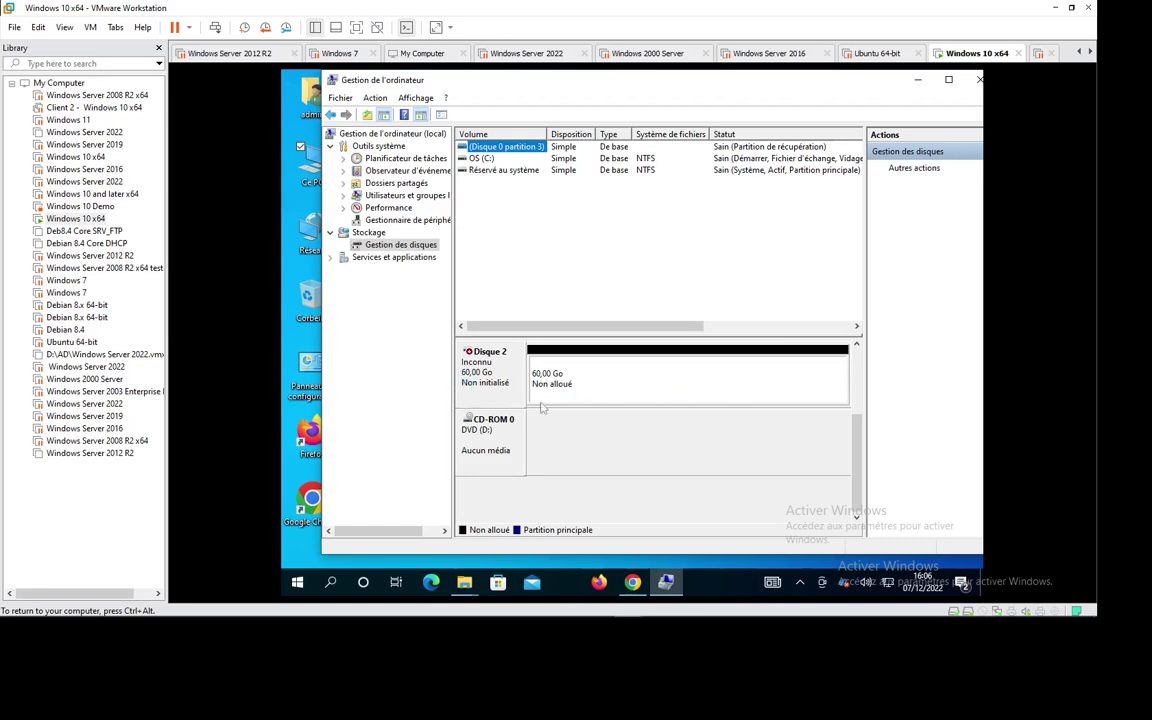
{"action": "left_click", "coordinate": [487, 373]}
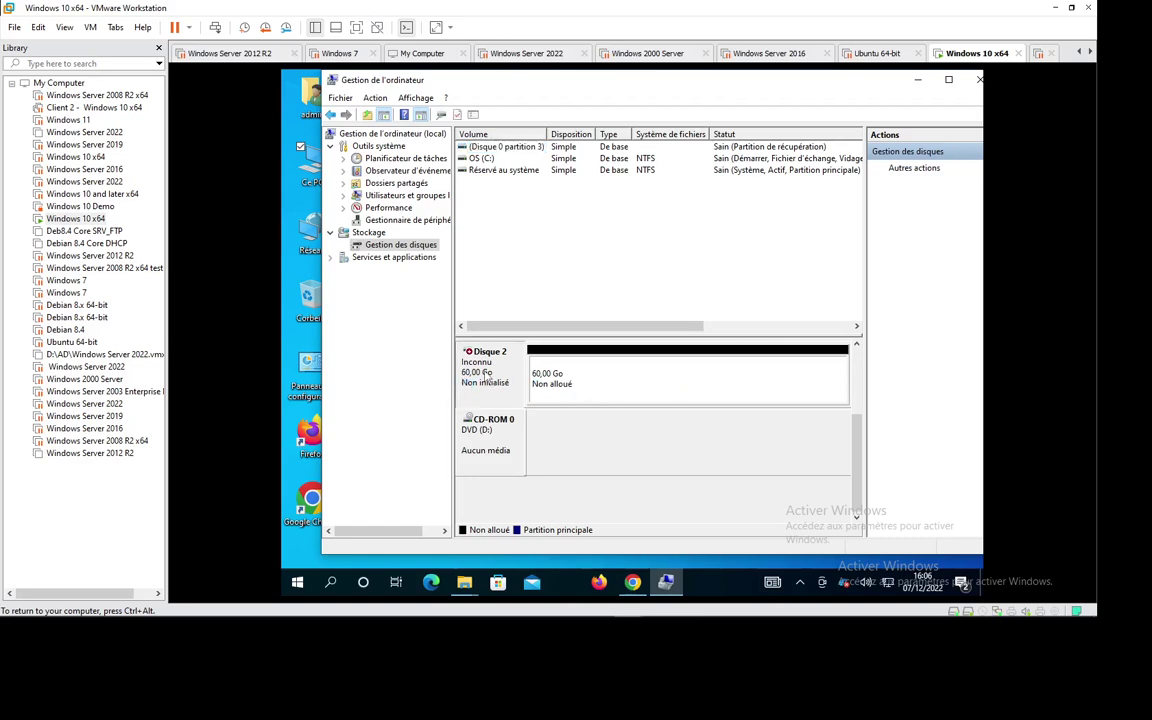
{"action": "right_click", "coordinate": [487, 373]}
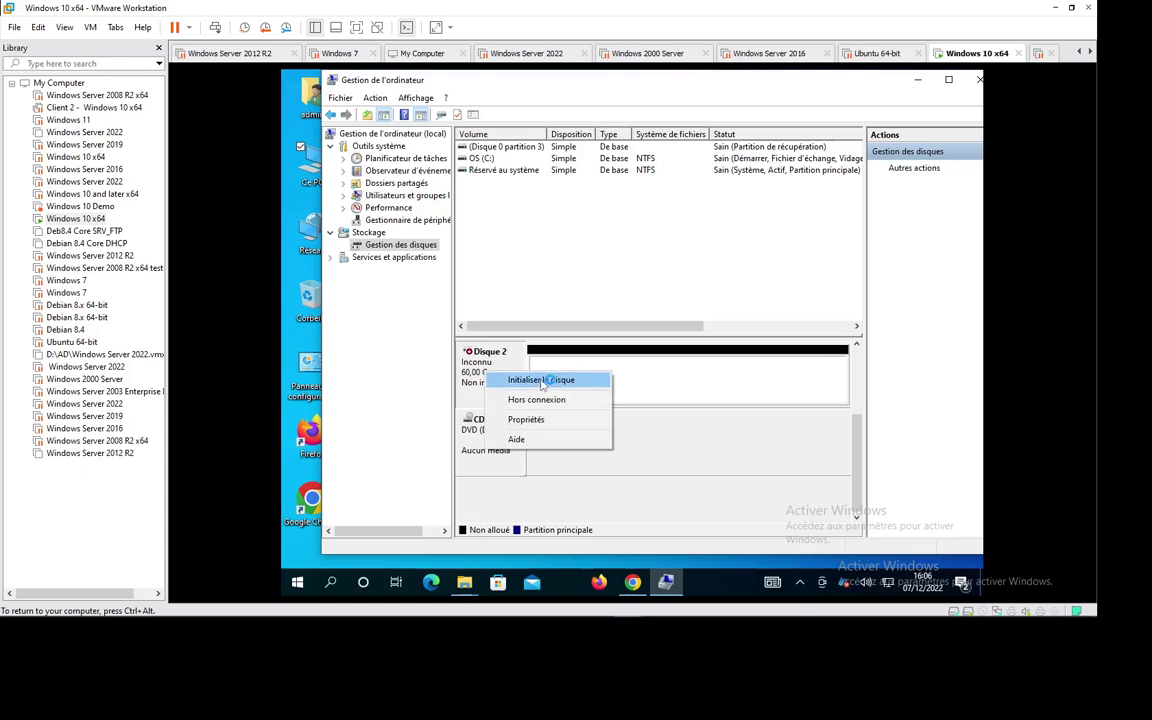
{"action": "left_click", "coordinate": [543, 381]}
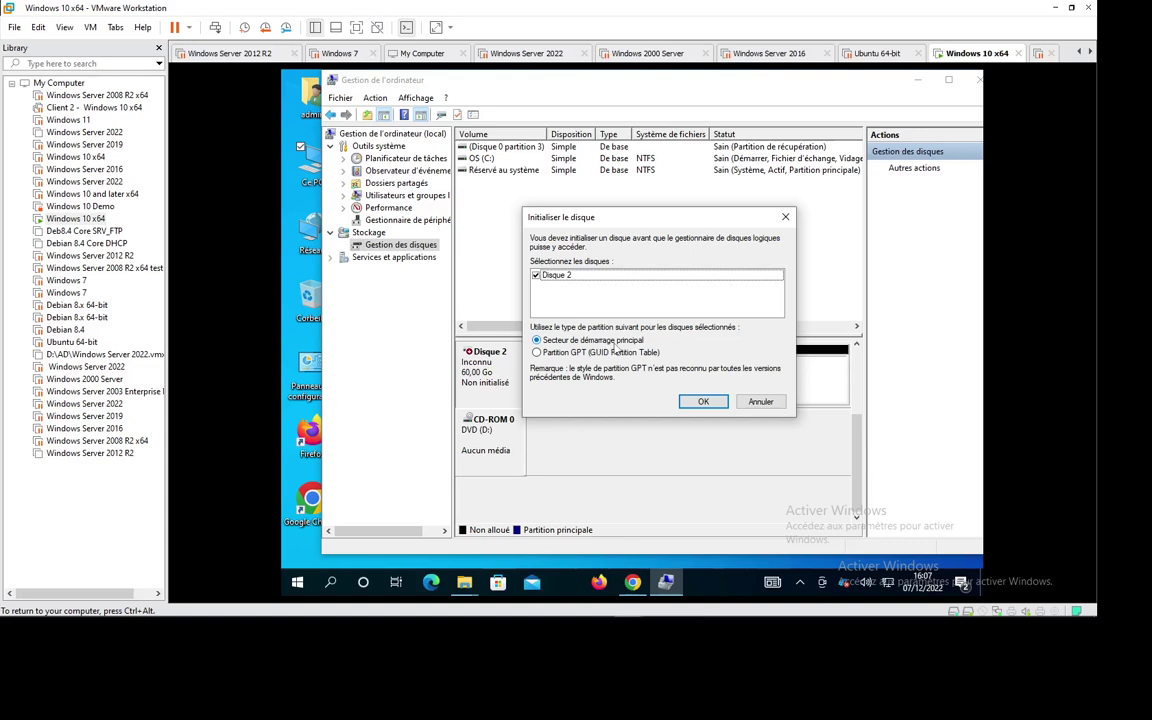
{"action": "left_click", "coordinate": [701, 401]}
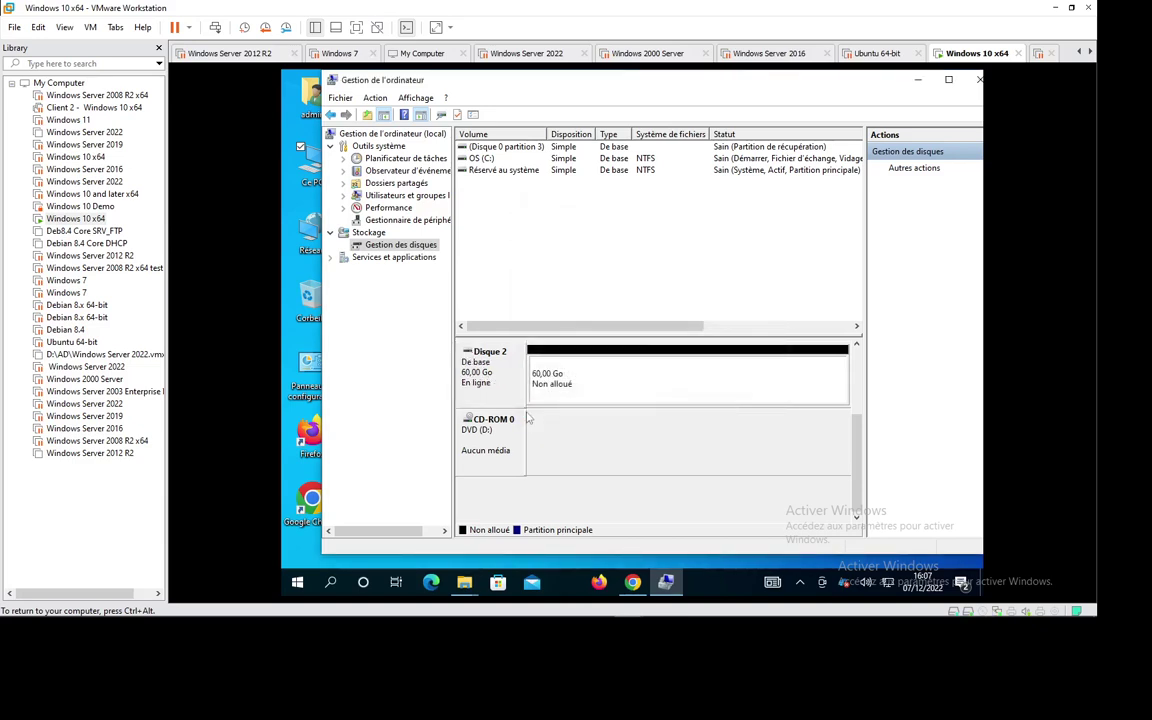
Step: Begin a new simple volume in Disque 2's unallocated space, 30000 MB in size with drive letter E
{"action": "left_click", "coordinate": [606, 384]}
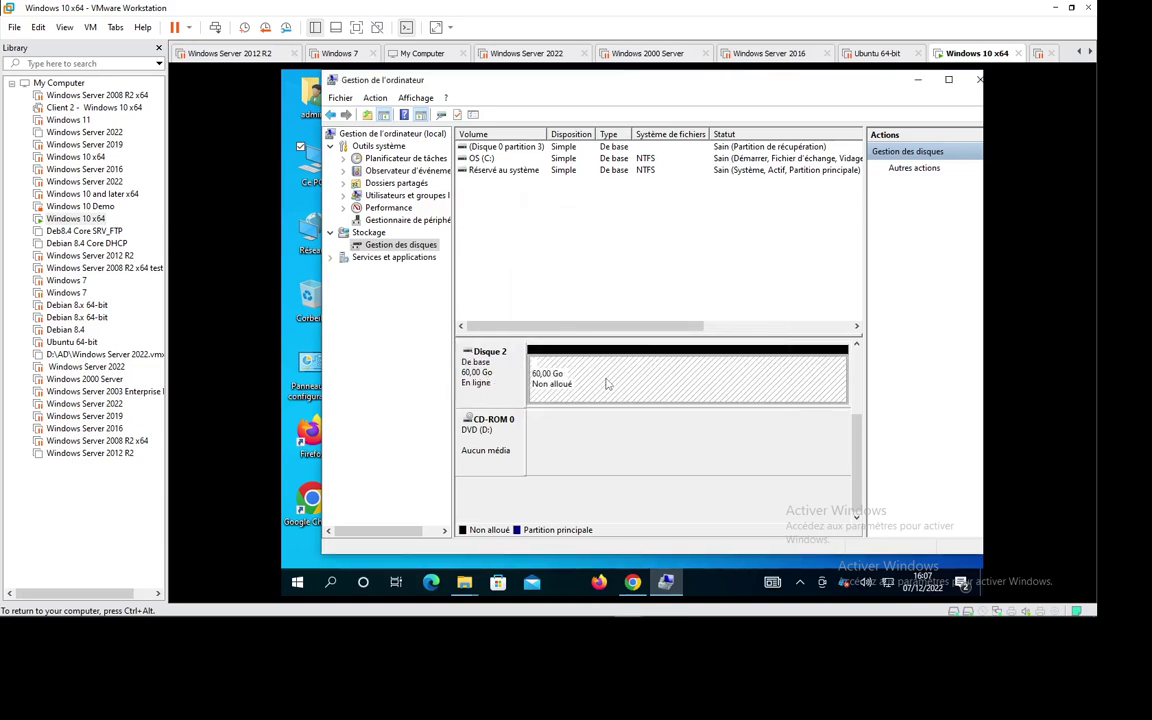
{"action": "right_click", "coordinate": [605, 382]}
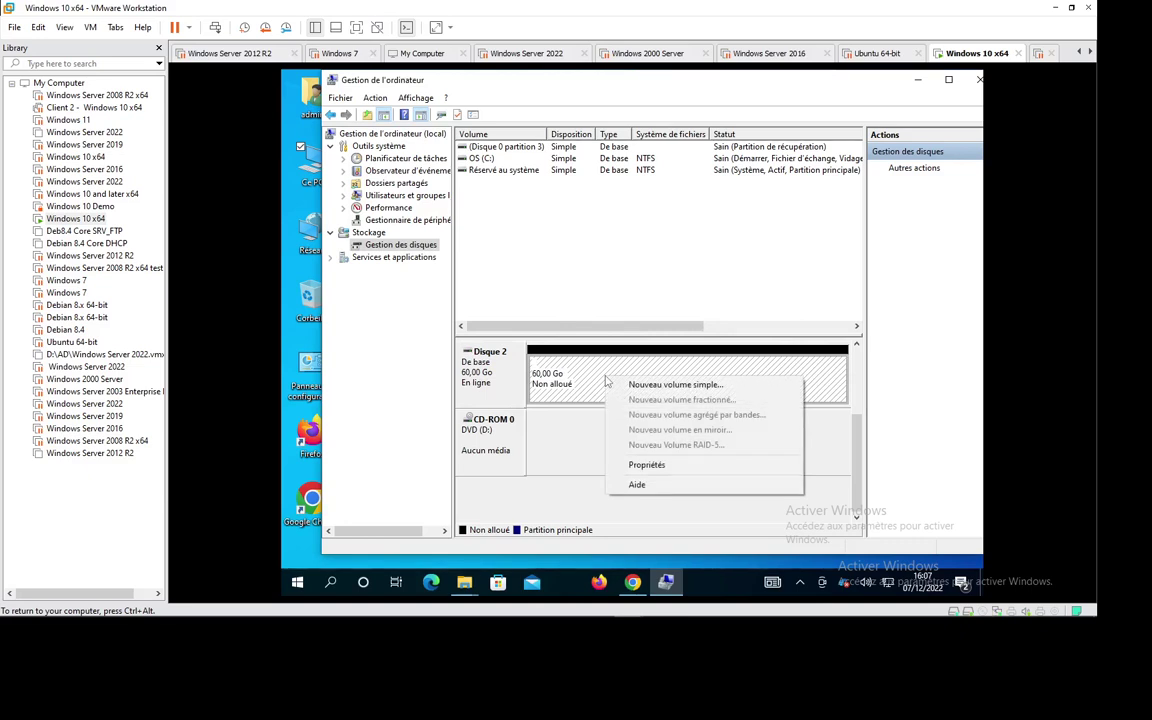
{"action": "left_click", "coordinate": [622, 385]}
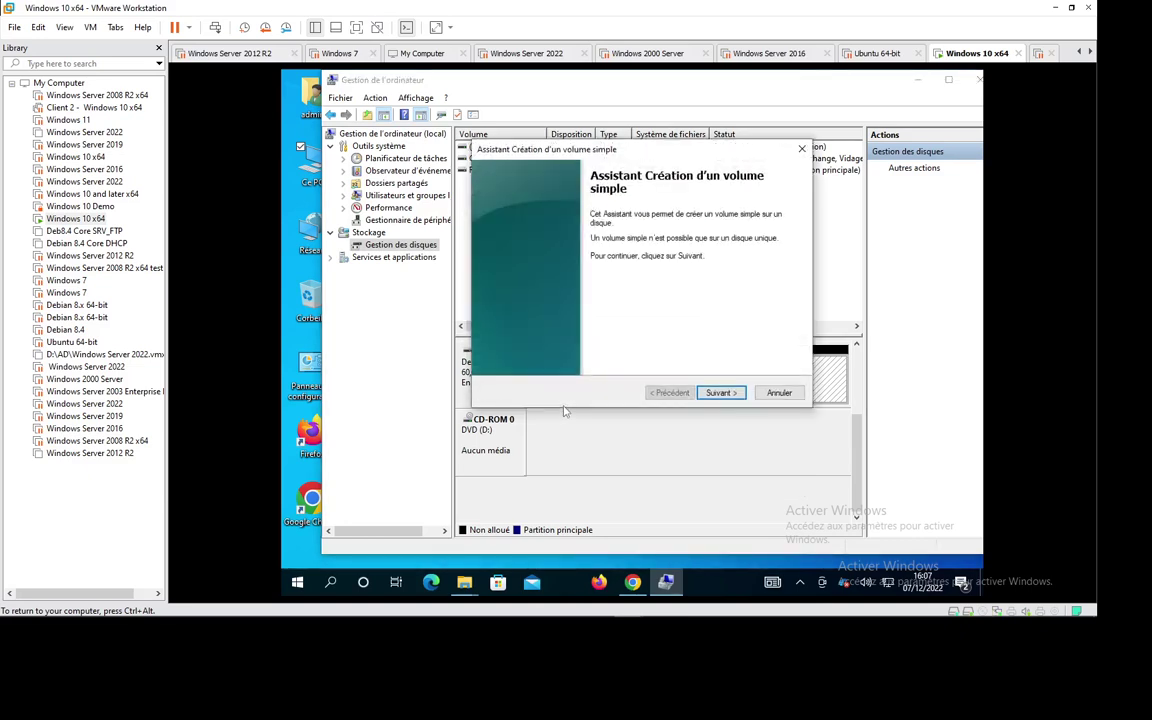
{"action": "left_click", "coordinate": [720, 392]}
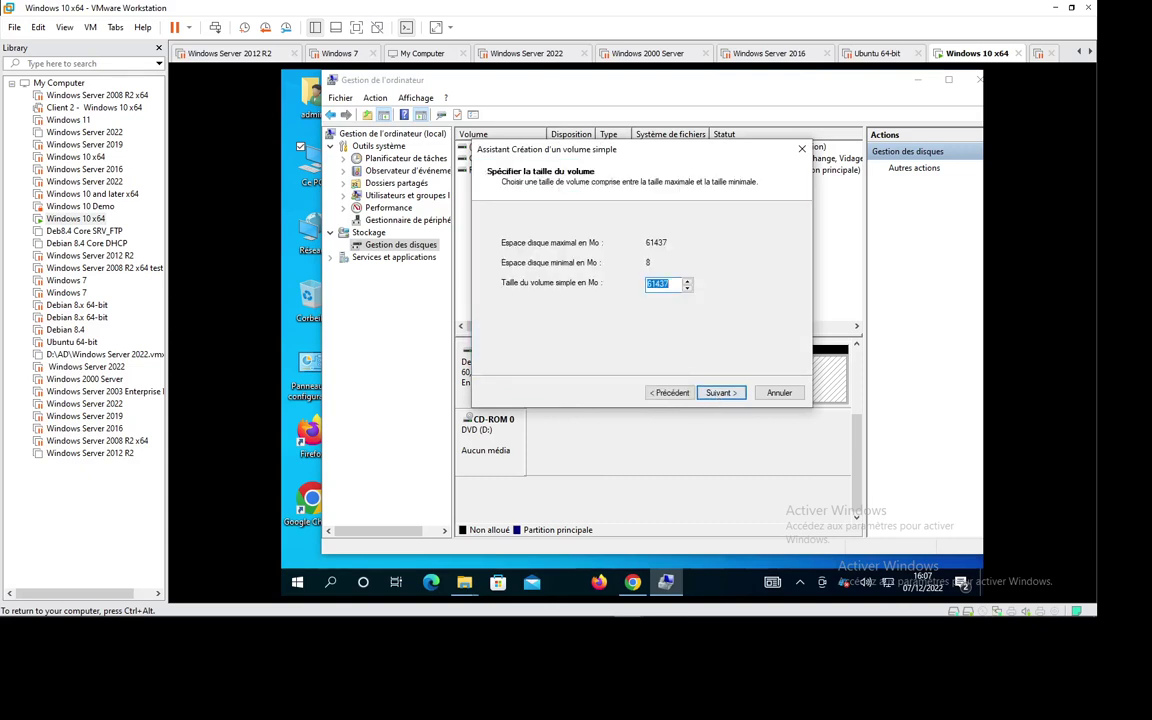
{"action": "type", "text": "30000"}
{"action": "left_click", "coordinate": [723, 395]}
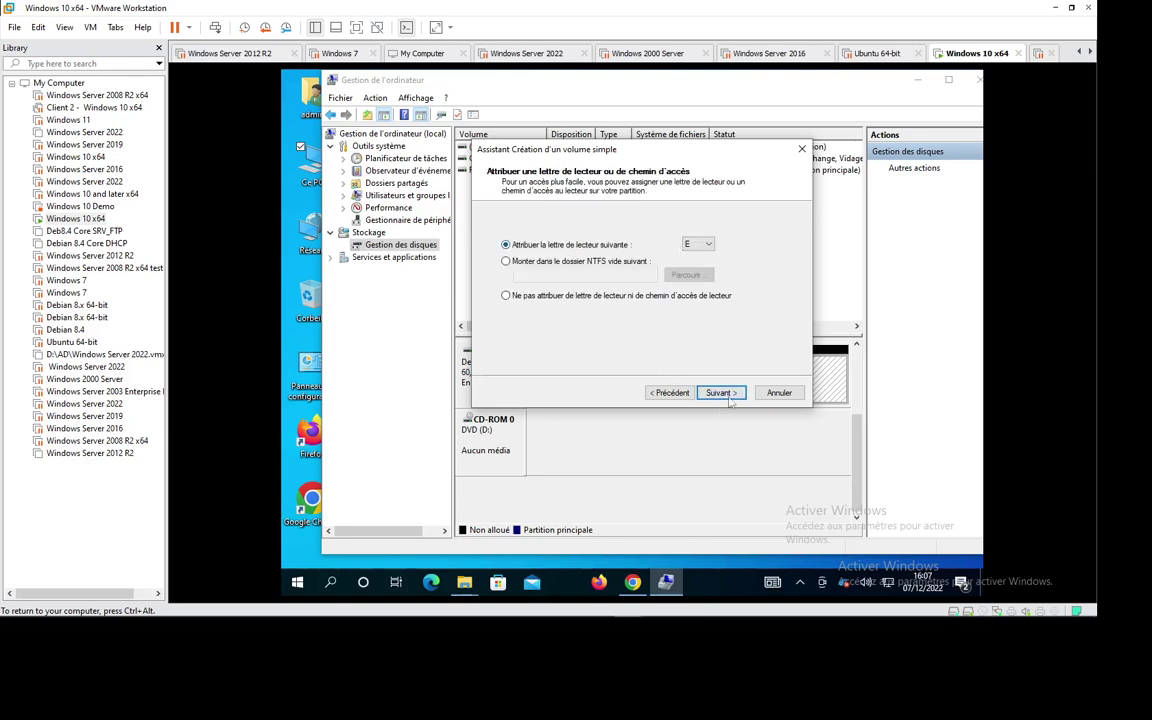
{"action": "left_click", "coordinate": [722, 393]}
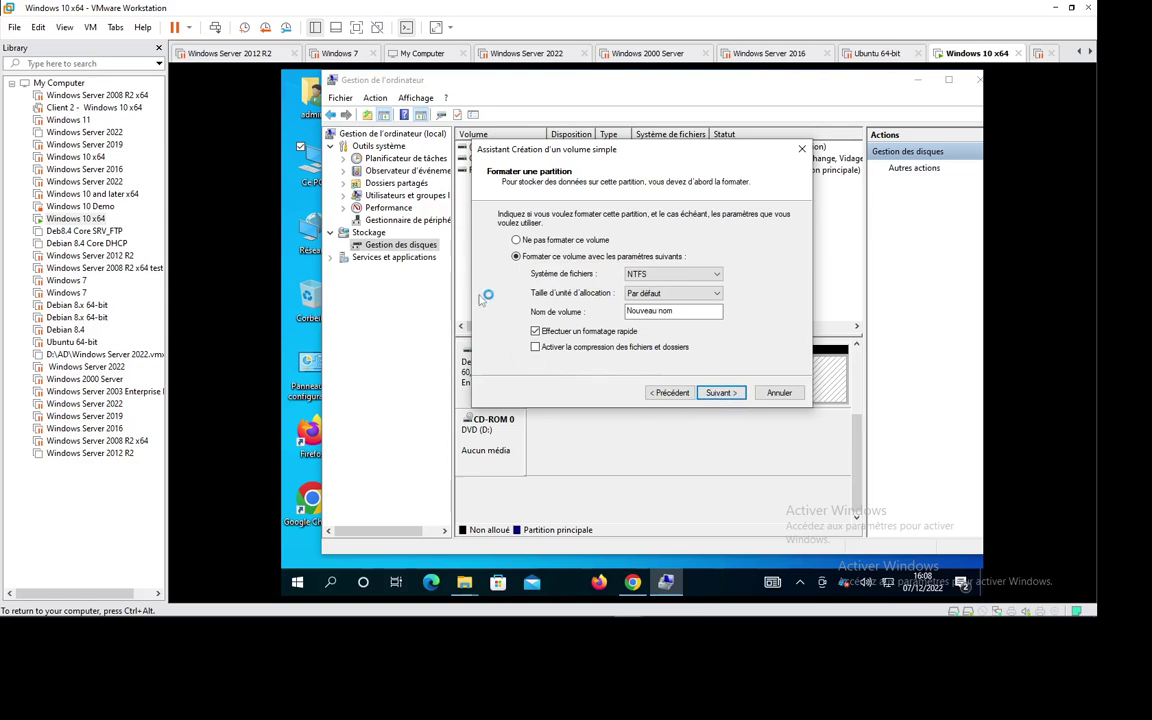
Step: Name the new volume DATA and select NTFS as its file system
{"action": "left_click_drag", "start_coordinate": [677, 312], "coordinate": [484, 314]}
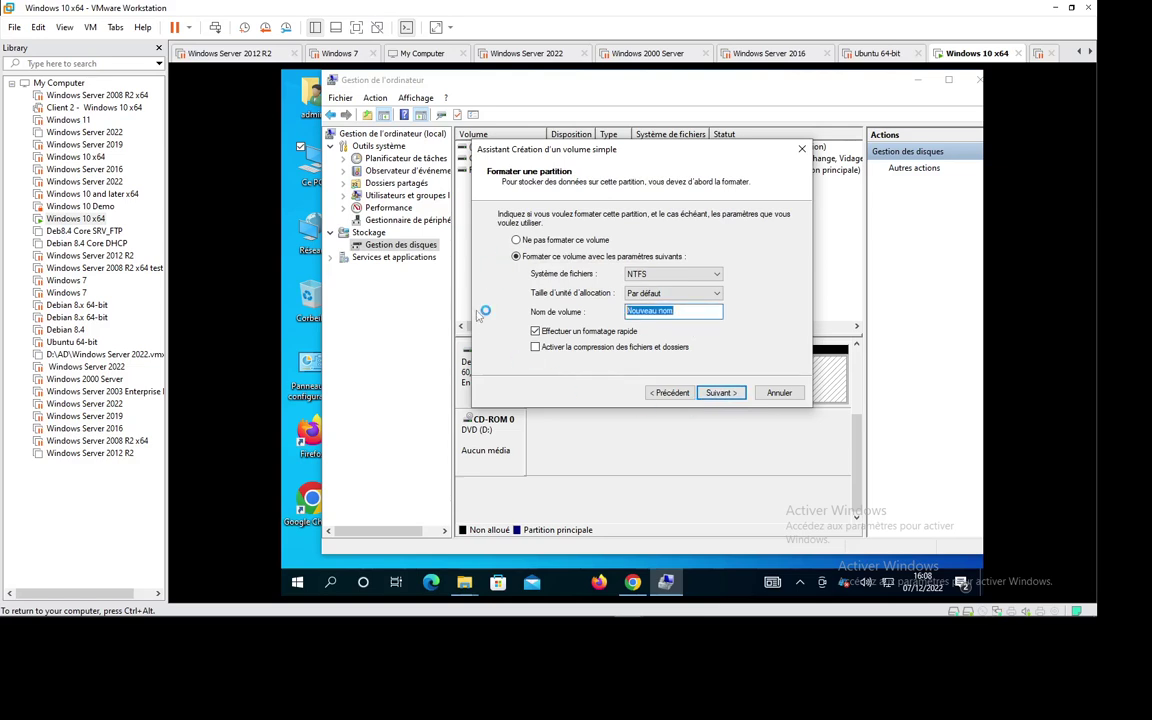
{"action": "type", "text": "DATA"}
{"action": "left_click", "coordinate": [716, 276]}
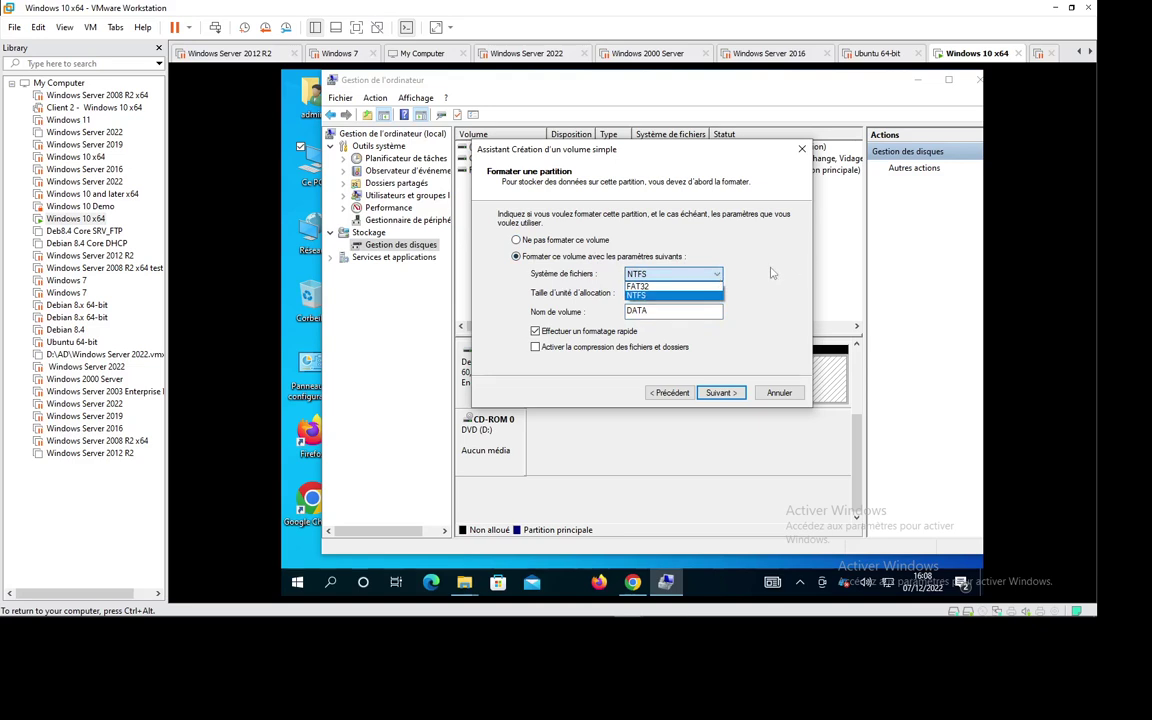
{"action": "left_click", "coordinate": [640, 296]}
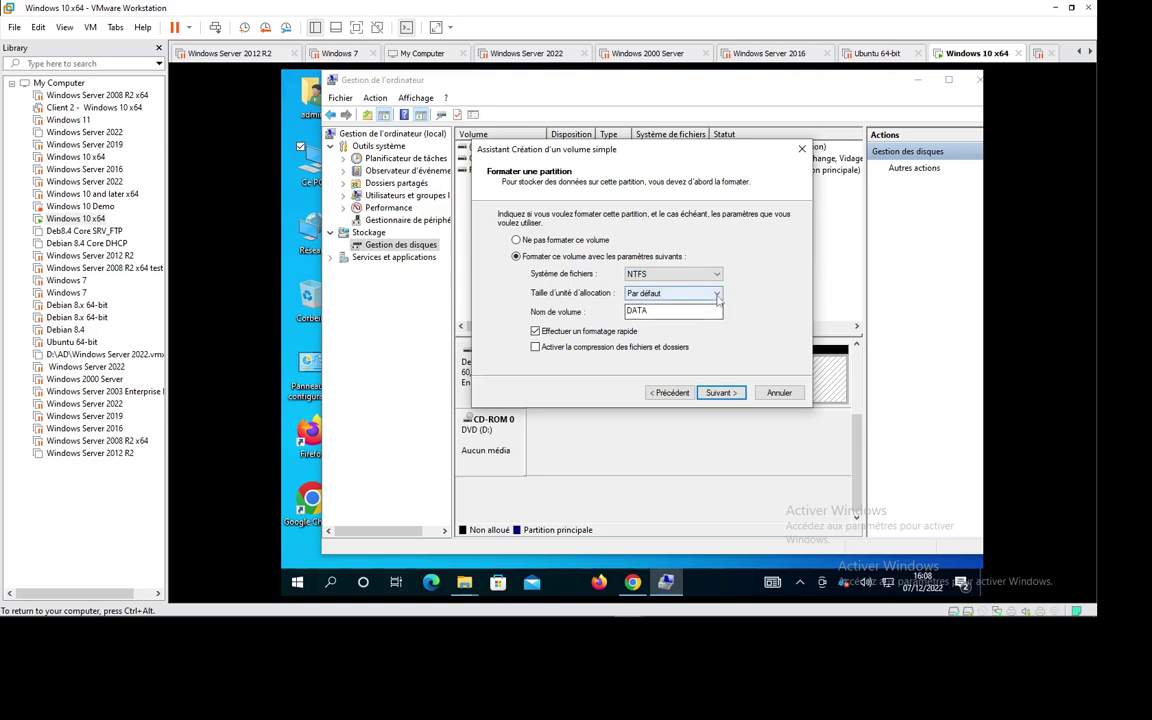
Step: Look at the allocation unit size setting and try FAT32 as the DATA volume's file system
{"action": "left_click", "coordinate": [680, 293]}
{"action": "left_click", "coordinate": [761, 297]}
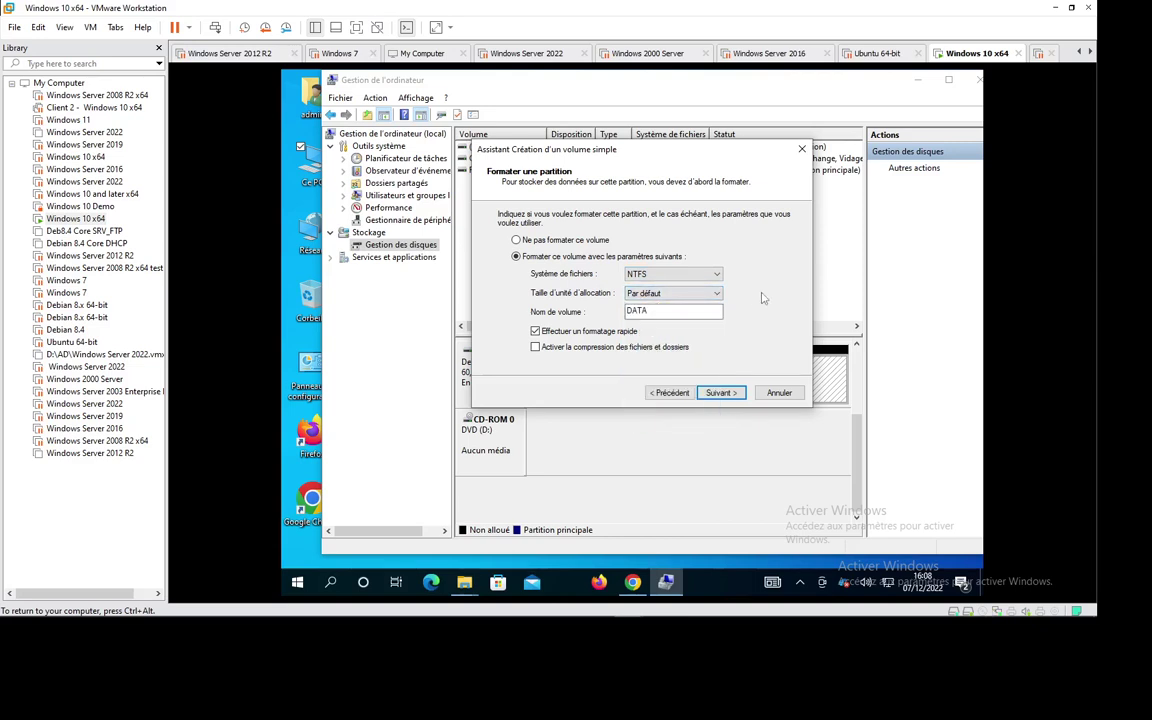
{"action": "key", "text": "Tab"}
{"action": "left_click", "coordinate": [713, 276]}
{"action": "left_click", "coordinate": [659, 288]}
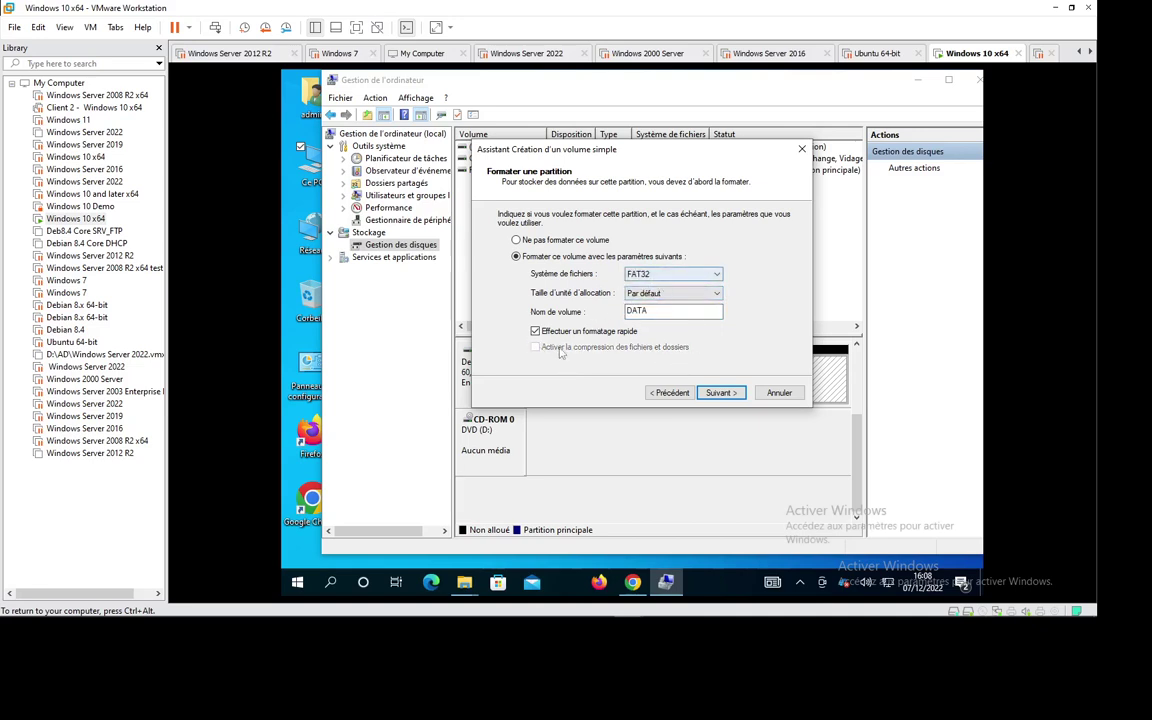
Step: Set the file system back to NTFS and finish creating the DATA volume with quick formatting
{"action": "left_click", "coordinate": [672, 273]}
{"action": "left_click", "coordinate": [660, 298]}
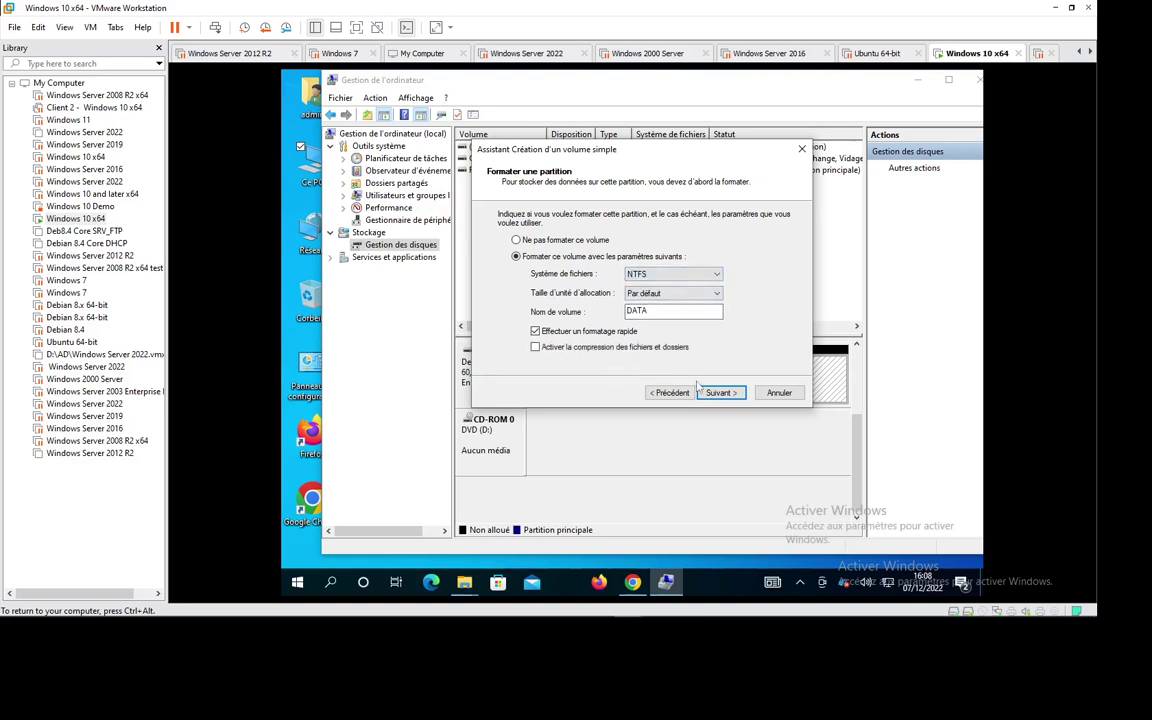
{"action": "left_click", "coordinate": [720, 392]}
{"action": "left_click", "coordinate": [720, 392]}
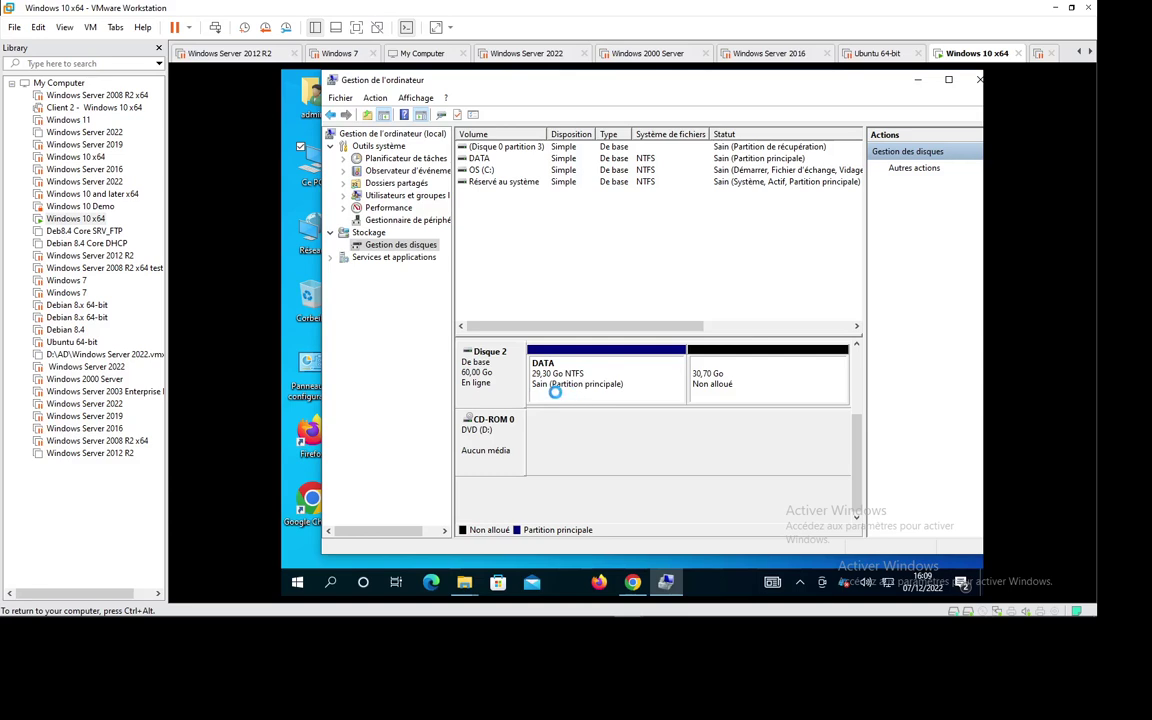
Step: Check the new DATA (E:) drive in Ce PC
{"action": "left_click", "coordinate": [310, 181]}
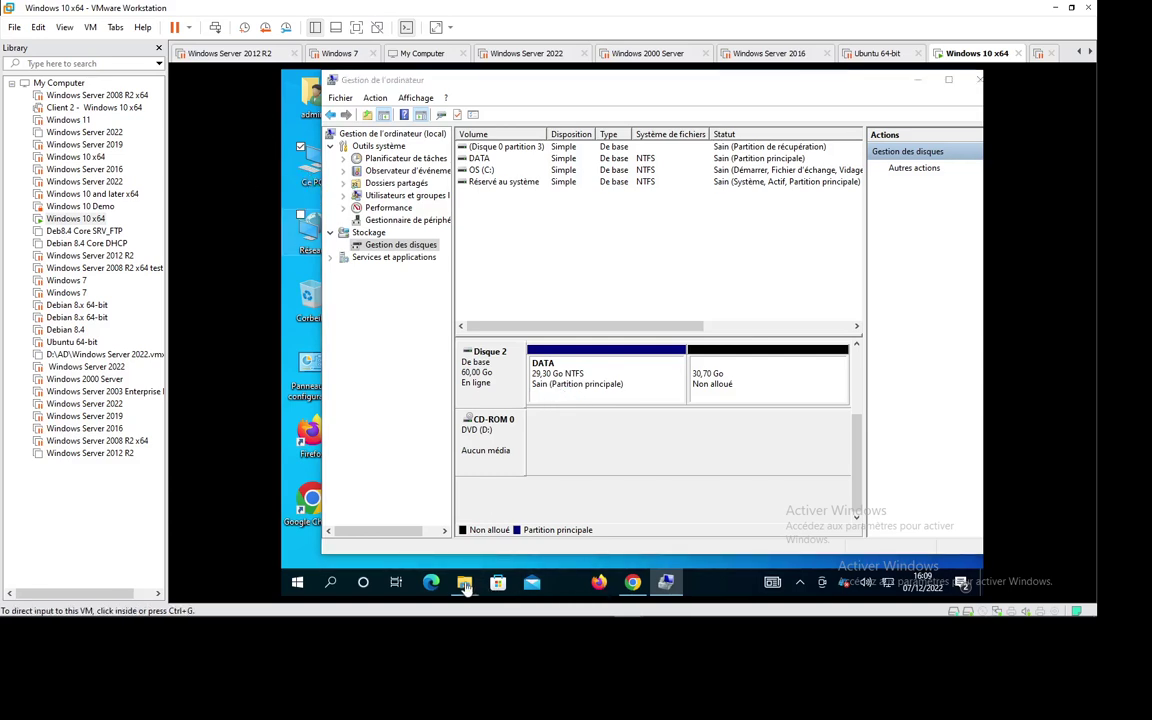
{"action": "left_click", "coordinate": [465, 588]}
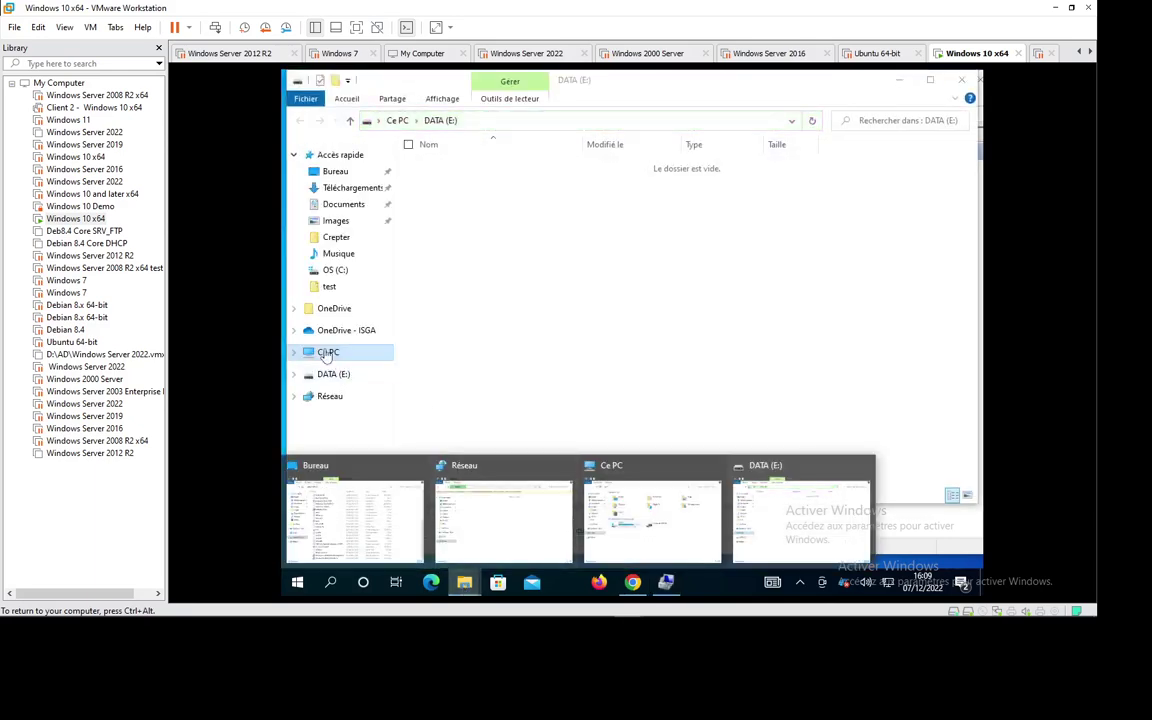
{"action": "left_click", "coordinate": [328, 353]}
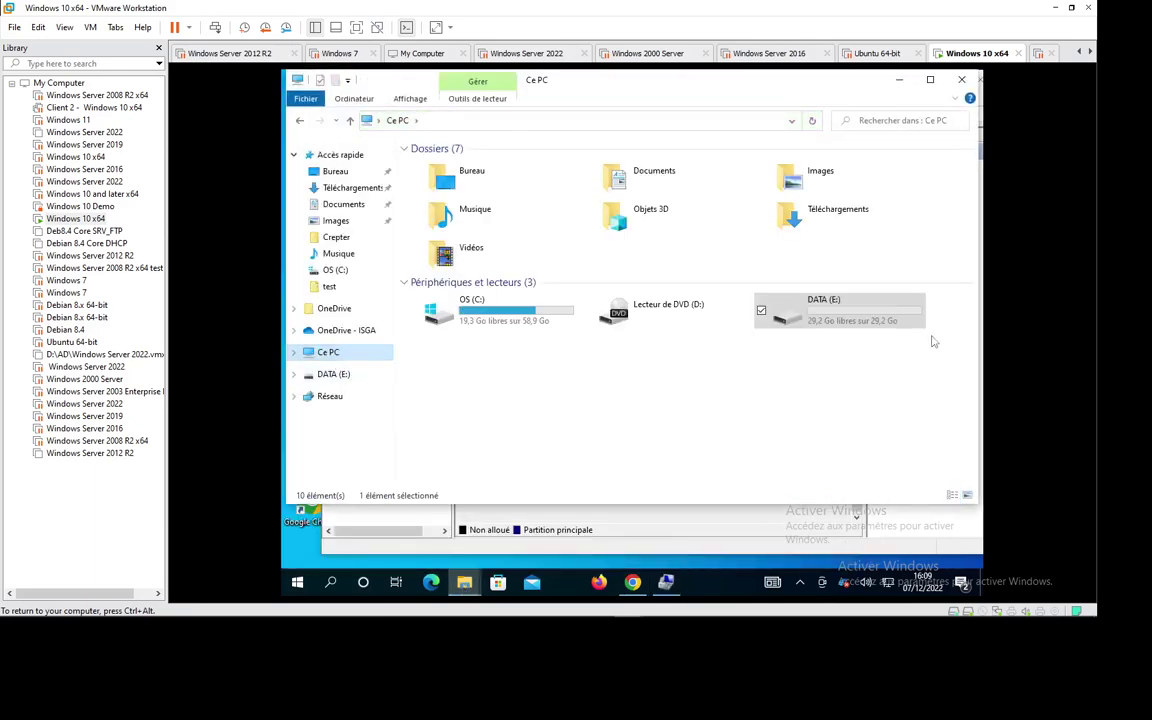
{"action": "left_click", "coordinate": [824, 321]}
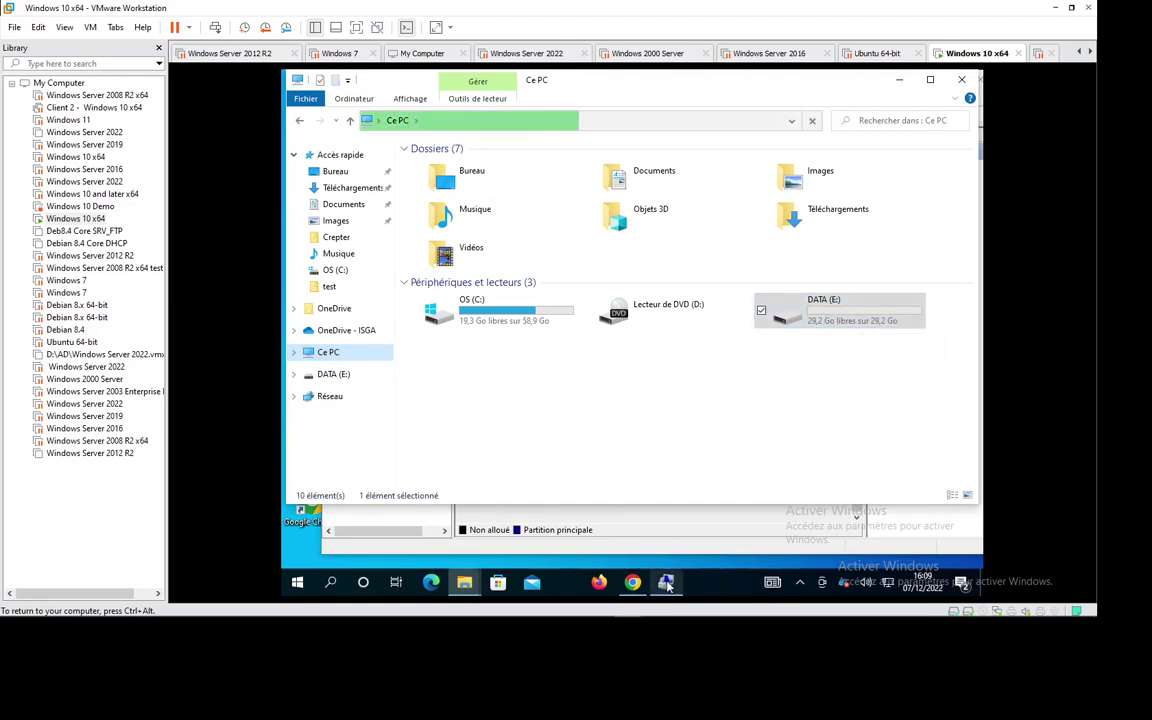
Step: Return to Gestion des disques and create an unformatted 31437 MB simple volume with drive letter F in Disque 2's remaining space
{"action": "left_click", "coordinate": [769, 547]}
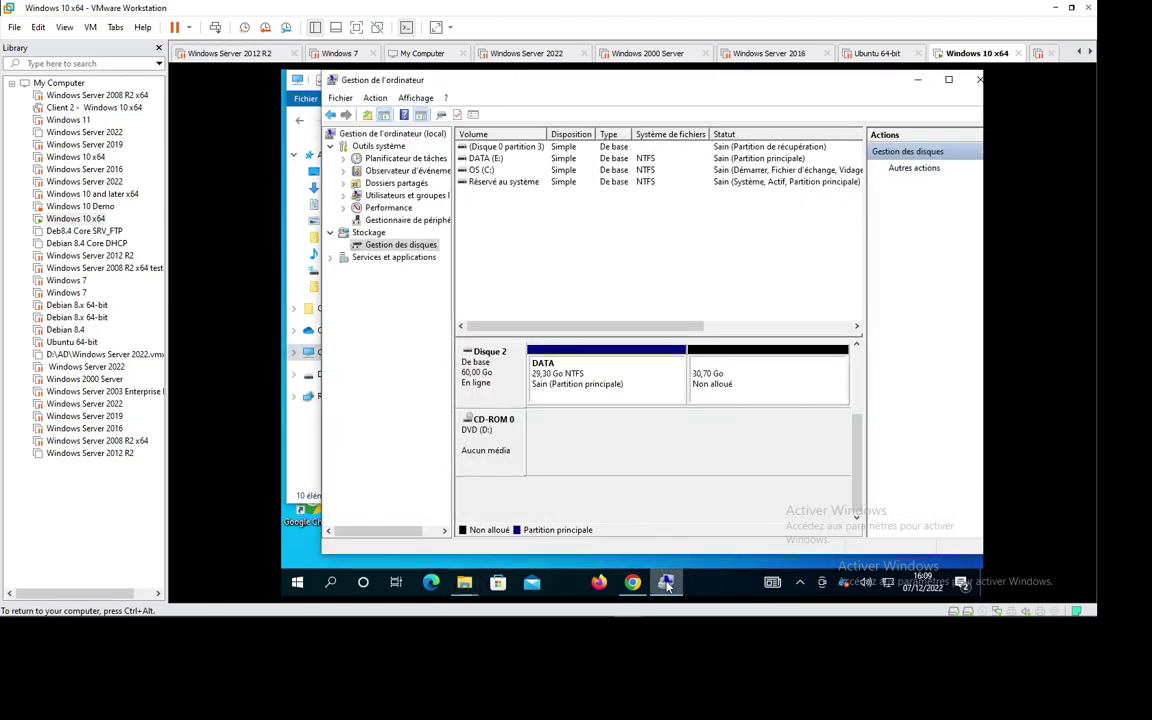
{"action": "right_click", "coordinate": [735, 380]}
{"action": "left_click", "coordinate": [783, 386]}
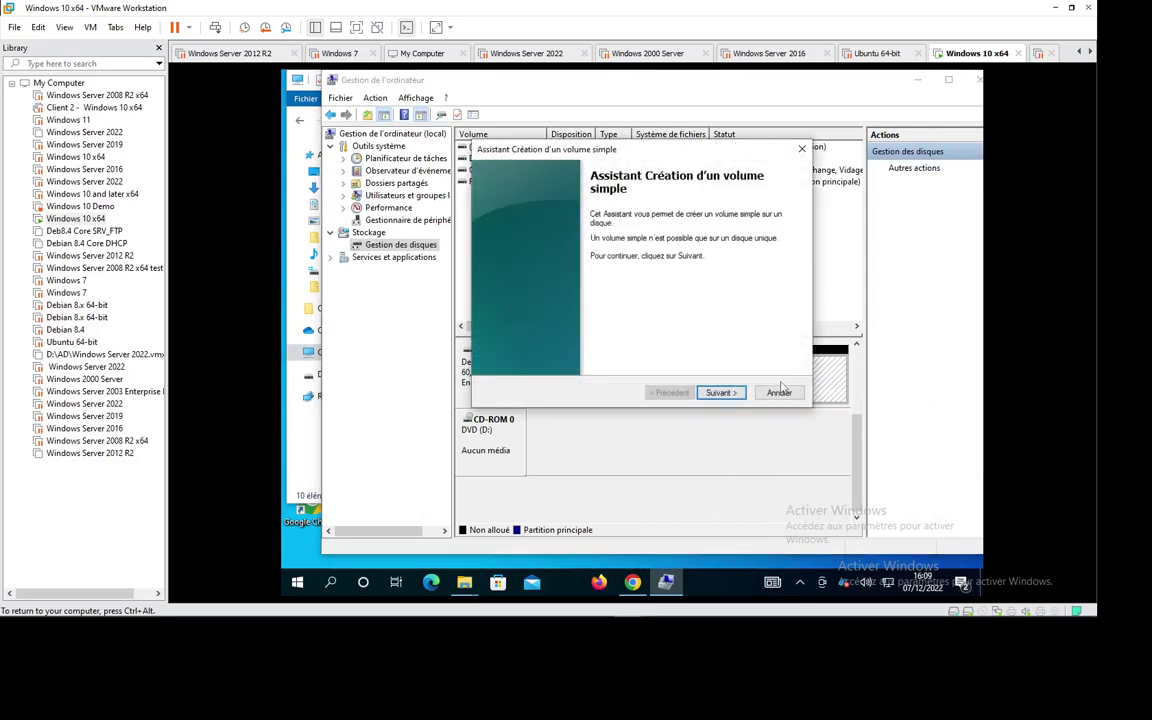
{"action": "left_click", "coordinate": [720, 391]}
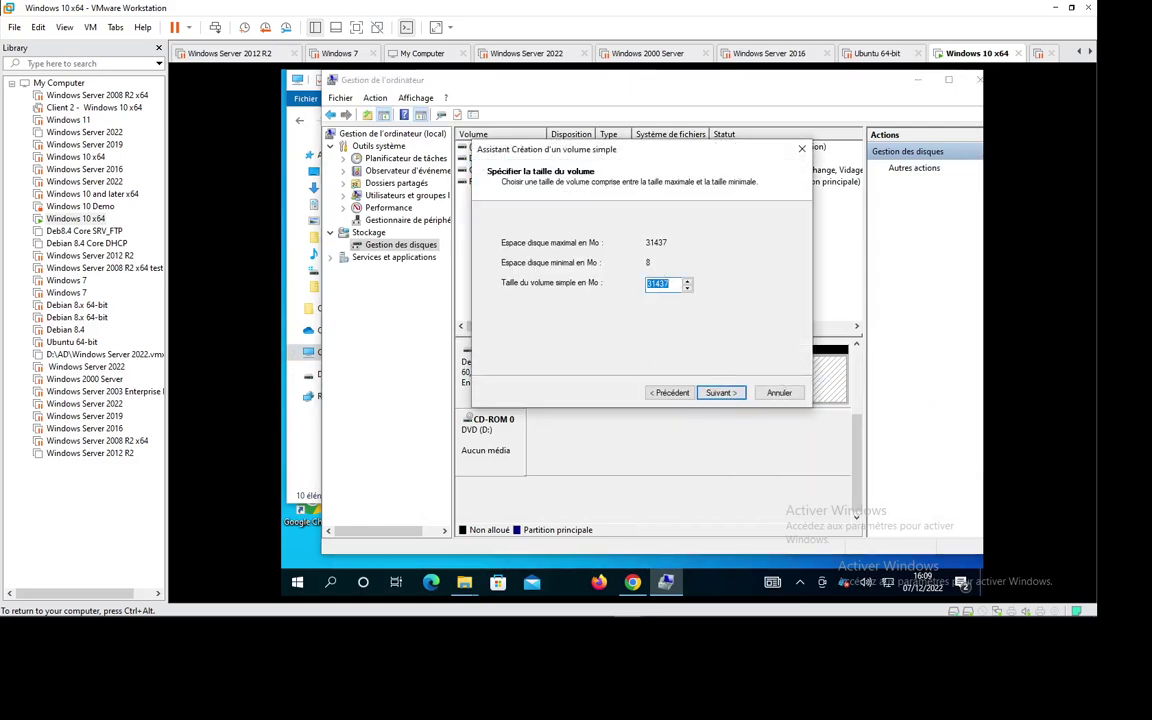
{"action": "left_click", "coordinate": [720, 392]}
{"action": "left_click", "coordinate": [721, 393]}
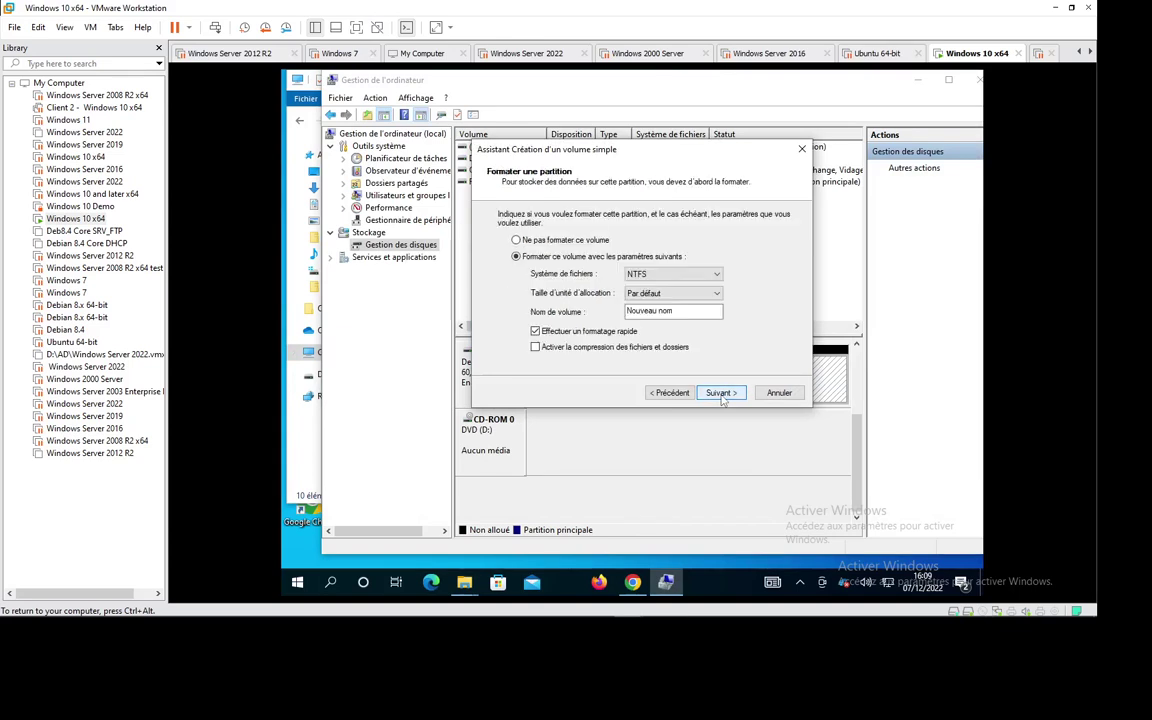
{"action": "left_click", "coordinate": [548, 244]}
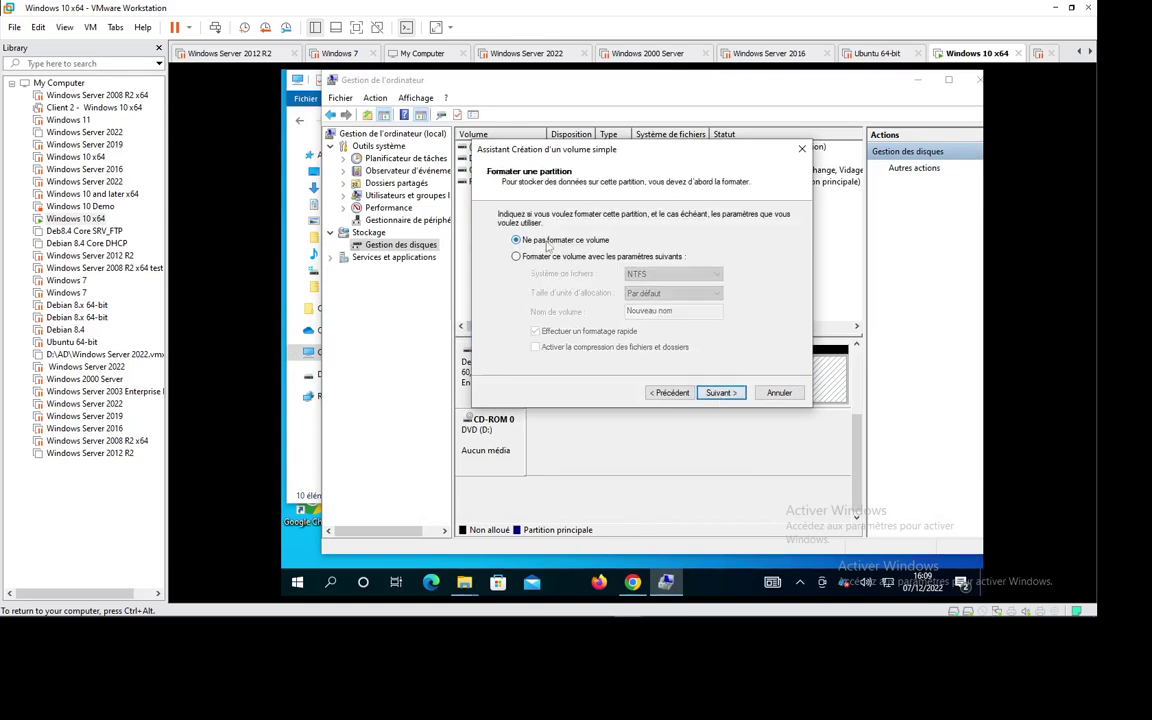
{"action": "left_click", "coordinate": [721, 393]}
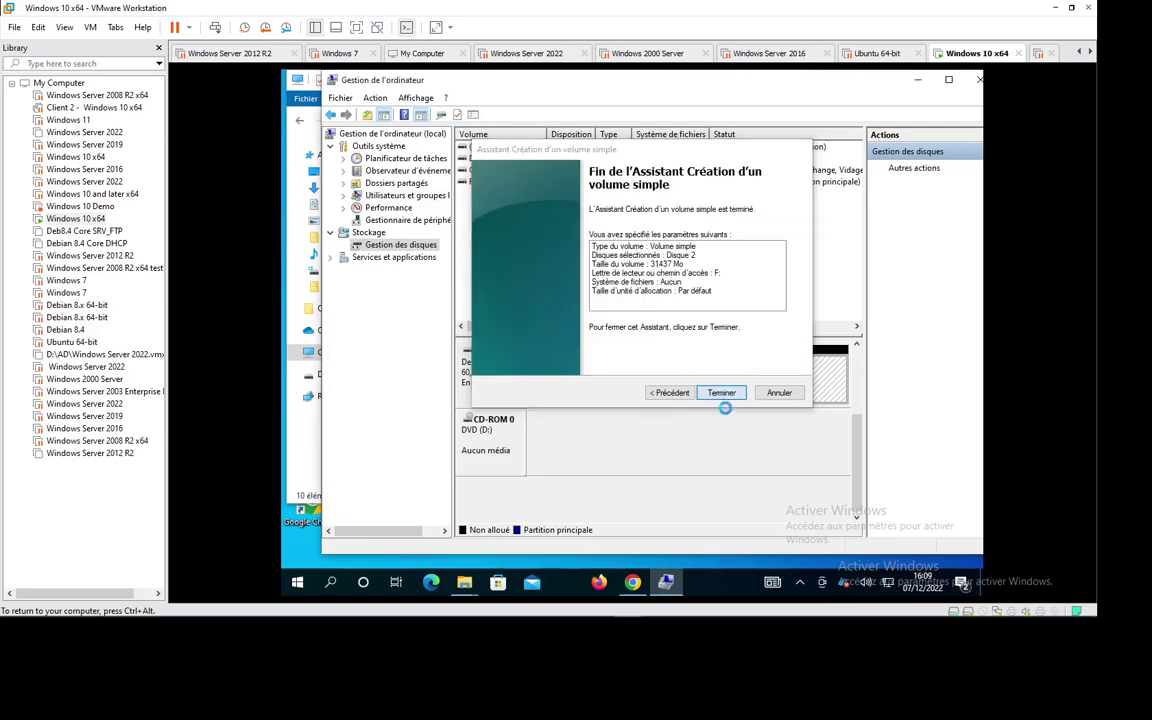
{"action": "left_click", "coordinate": [723, 396]}
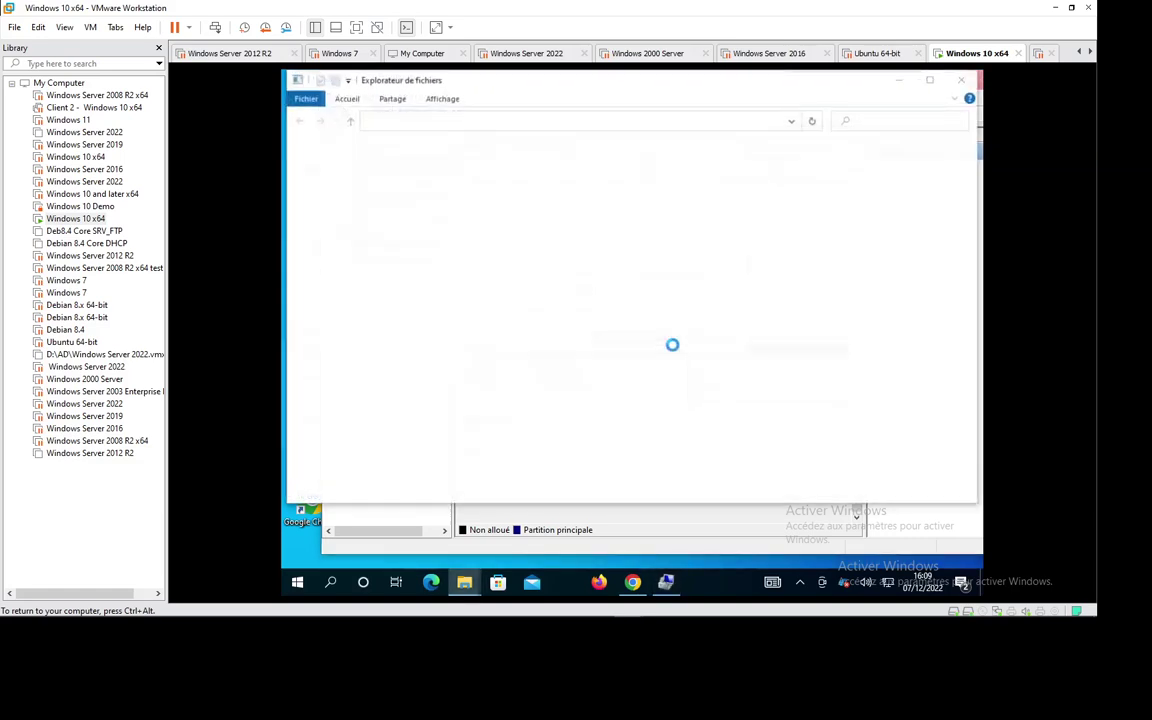
Step: Decline formatting drive F: and minimise the computer management console to return to Ce PC
{"action": "left_click", "coordinate": [712, 338]}
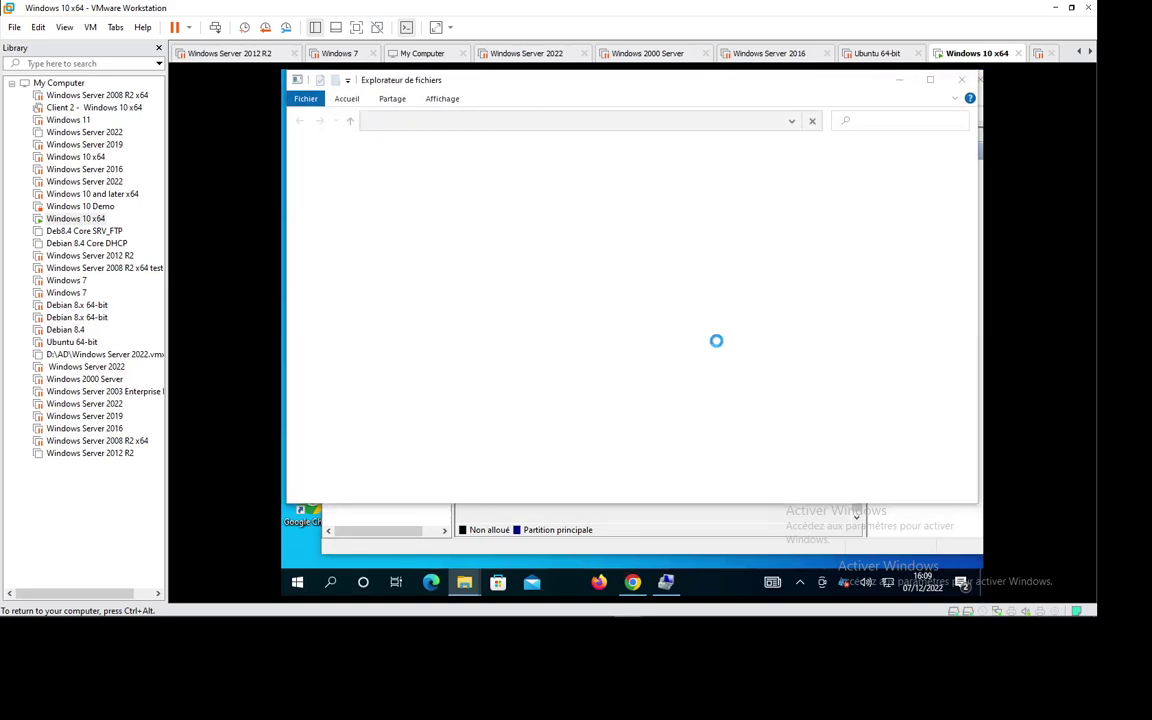
{"action": "left_click", "coordinate": [792, 341]}
{"action": "left_click", "coordinate": [957, 83]}
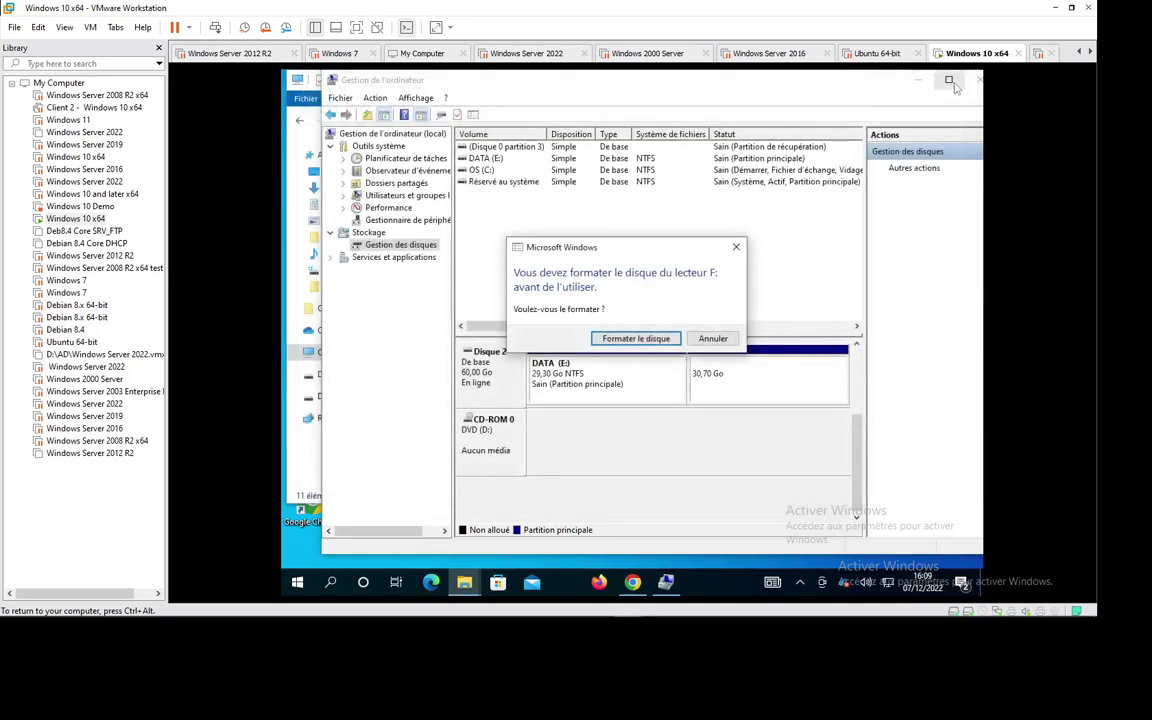
{"action": "key", "text": "Escape"}
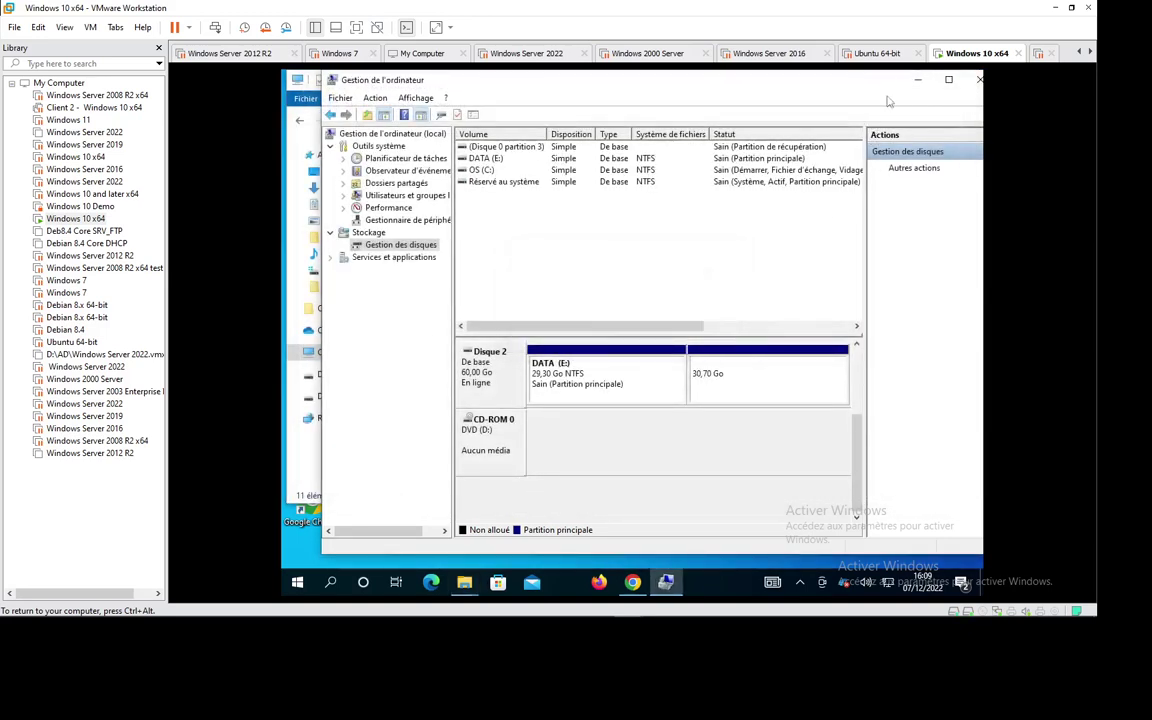
{"action": "left_click", "coordinate": [918, 80]}
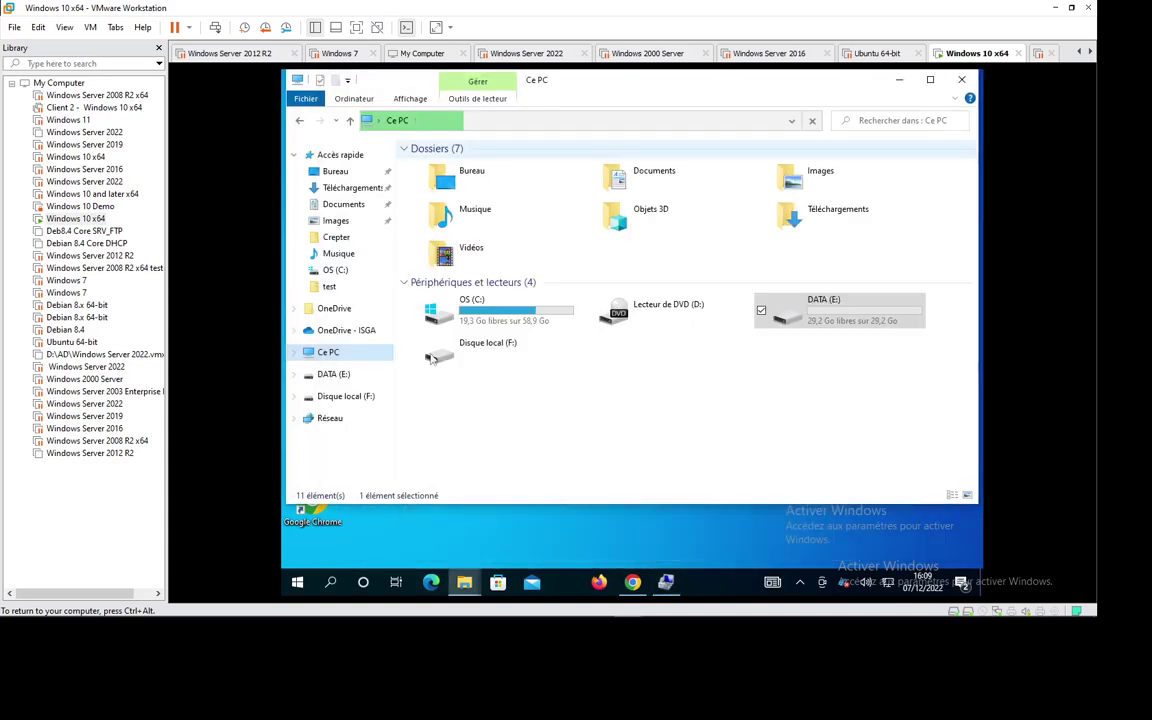
{"action": "right_click", "coordinate": [657, 455]}
{"action": "left_click", "coordinate": [781, 376]}
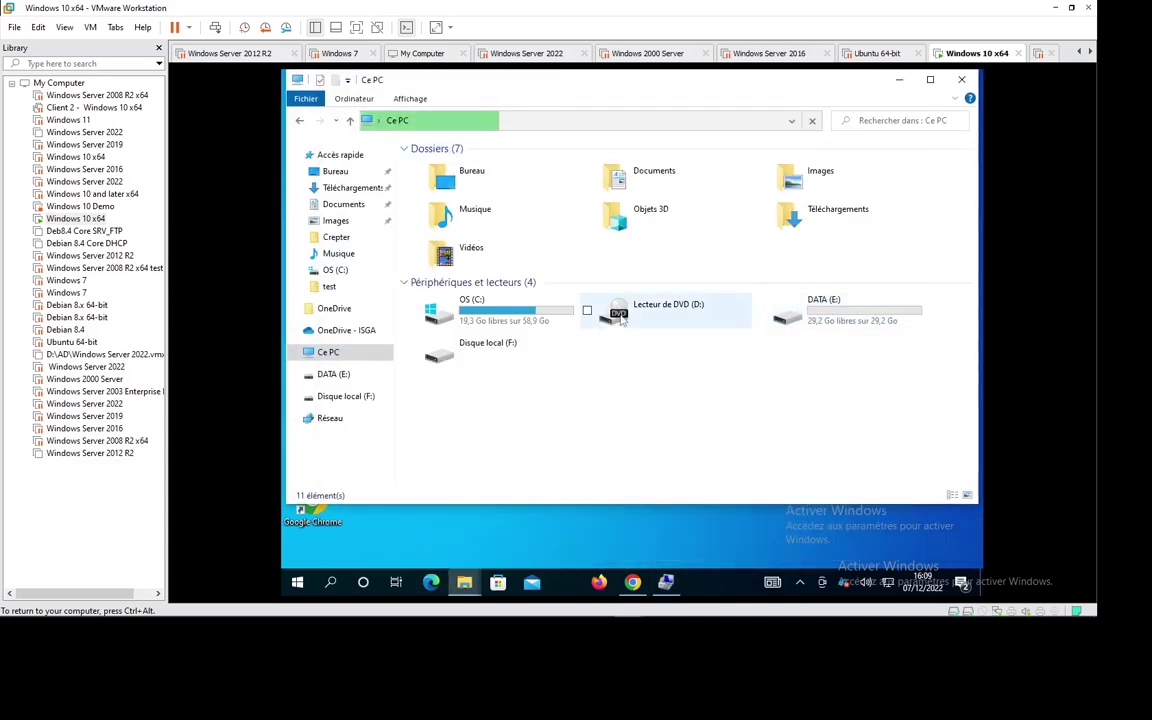
Step: Open the DATA (E:) drive and create a folder named D1 in it
{"action": "left_click", "coordinate": [822, 313]}
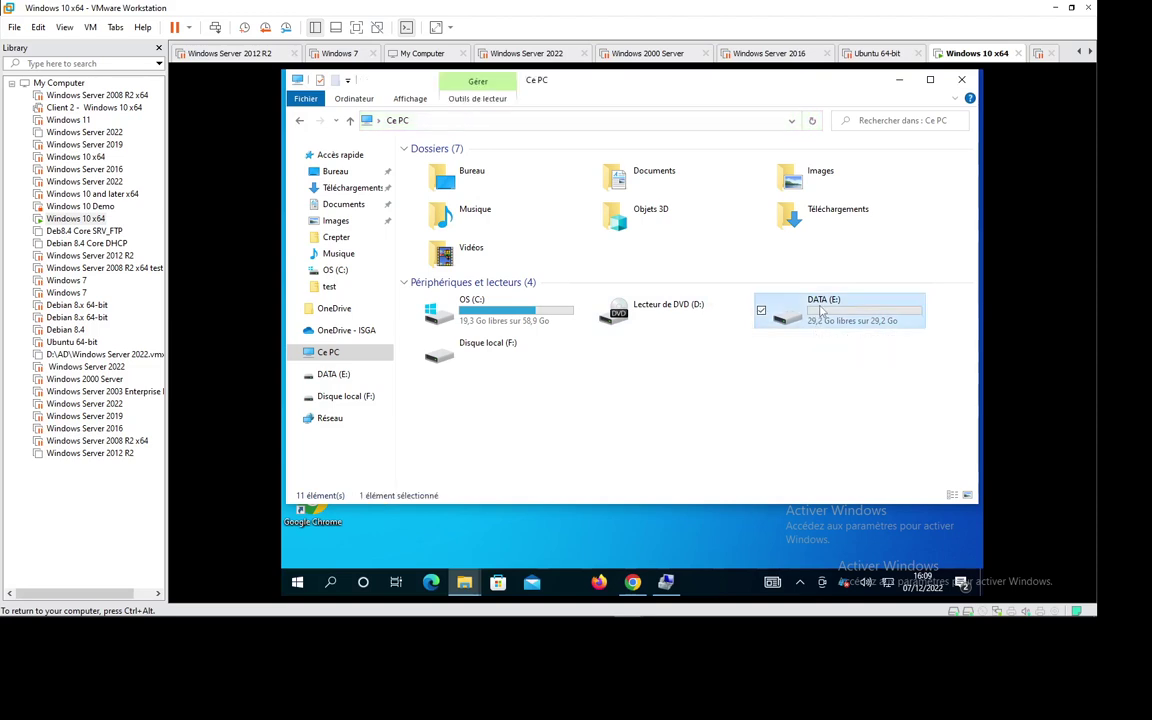
{"action": "double_click", "coordinate": [822, 313]}
{"action": "right_click", "coordinate": [483, 249]}
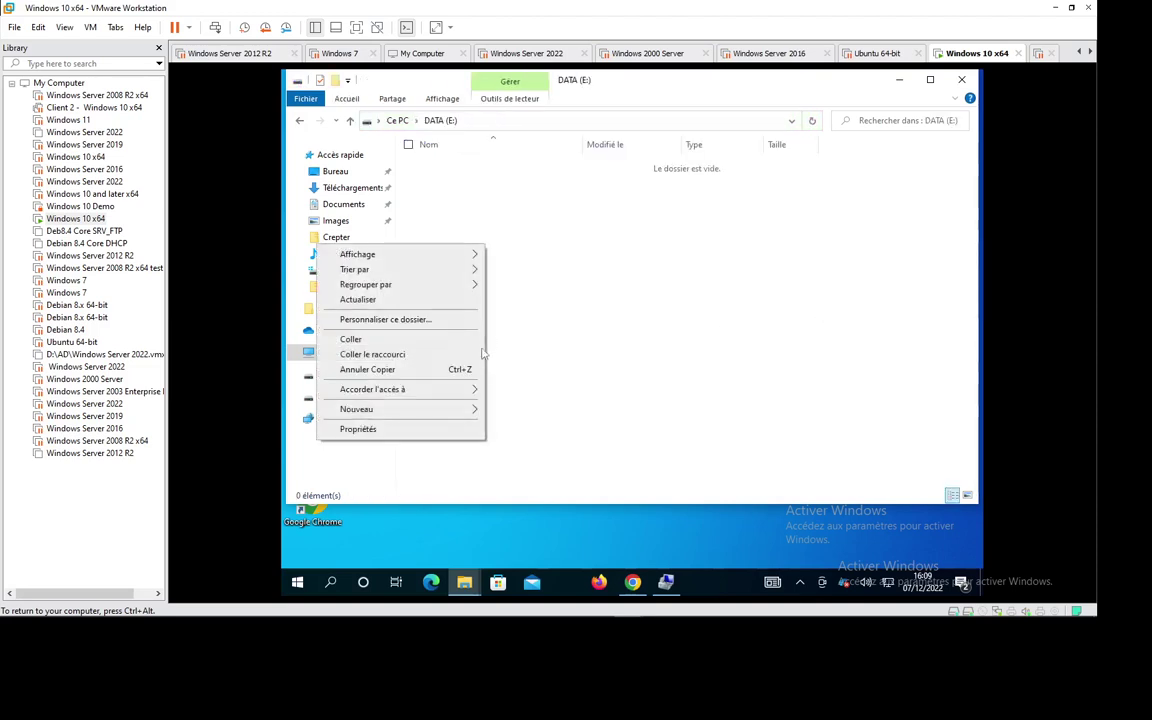
{"action": "mouse_move", "coordinate": [476, 410]}
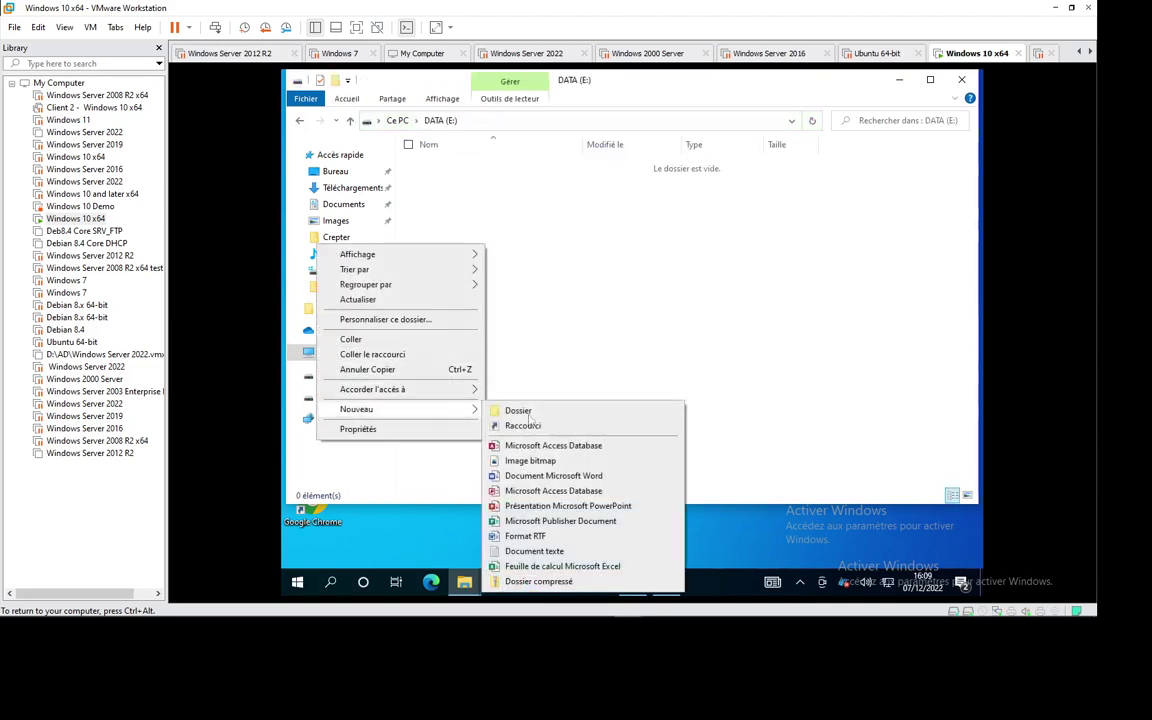
{"action": "left_click", "coordinate": [529, 413]}
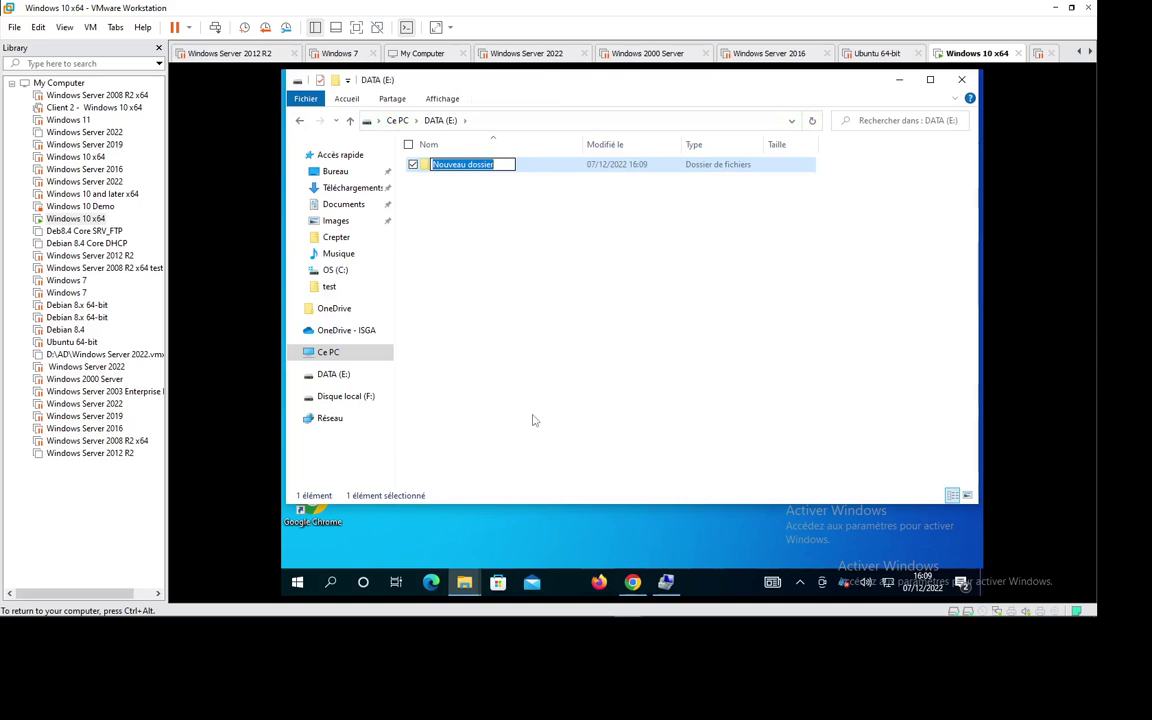
{"action": "type", "text": "D1"}
{"action": "key", "text": "Return"}
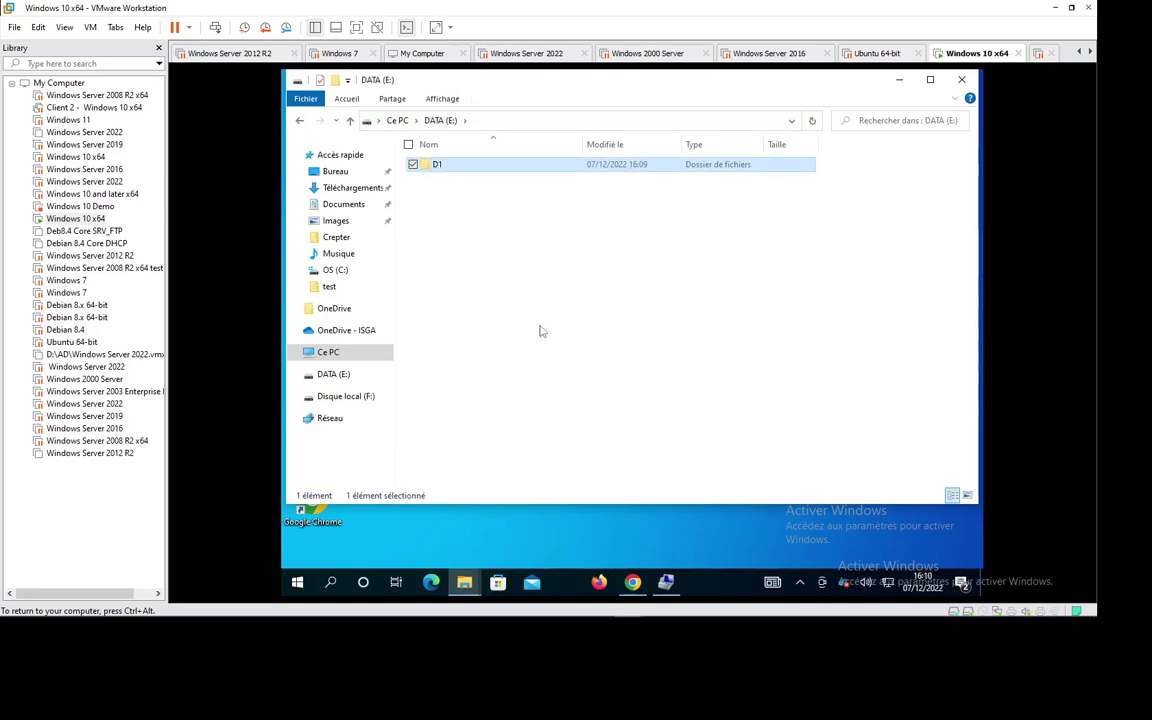
{"action": "left_click", "coordinate": [540, 331]}
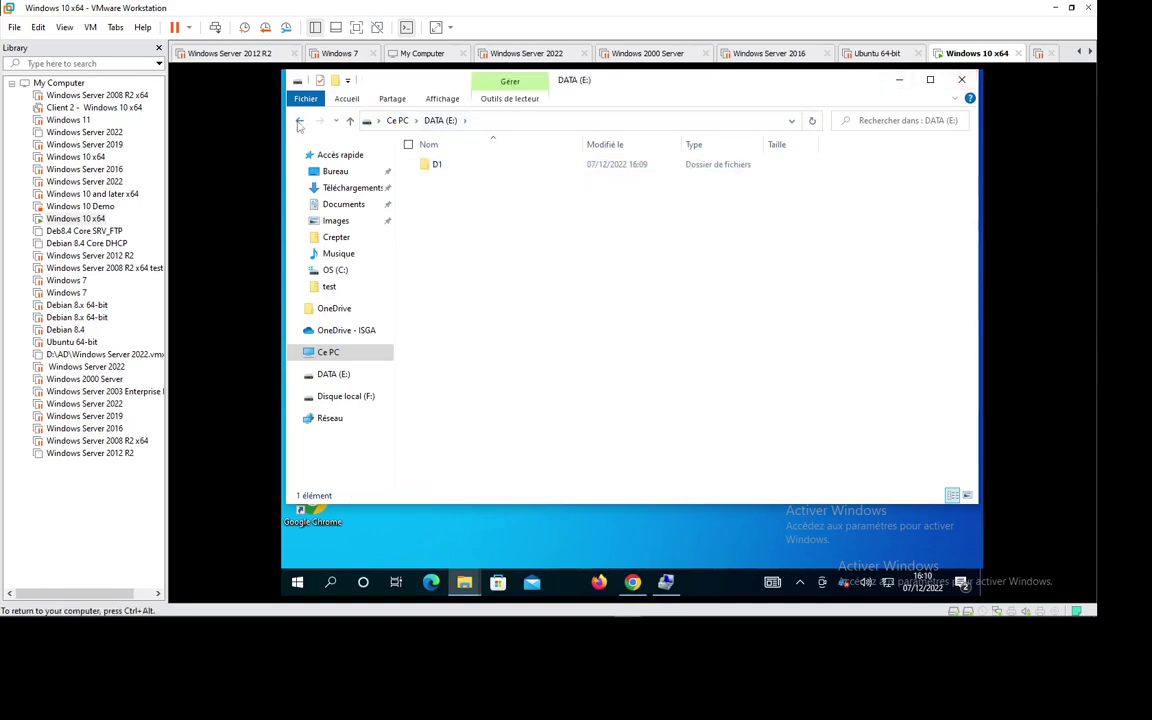
Step: Go back to Ce PC and prepare formatting Disque local (F:) as NTFS with the default allocation size and volume name Archives
{"action": "left_click", "coordinate": [298, 121]}
{"action": "left_click", "coordinate": [477, 350]}
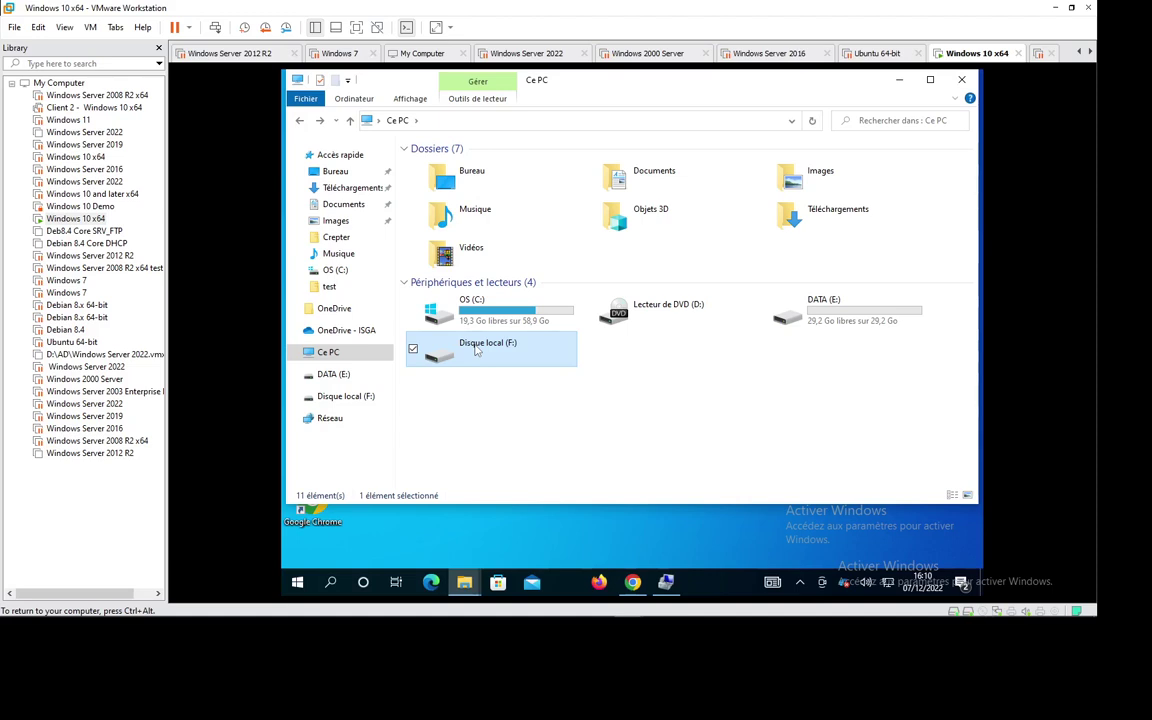
{"action": "double_click", "coordinate": [477, 350]}
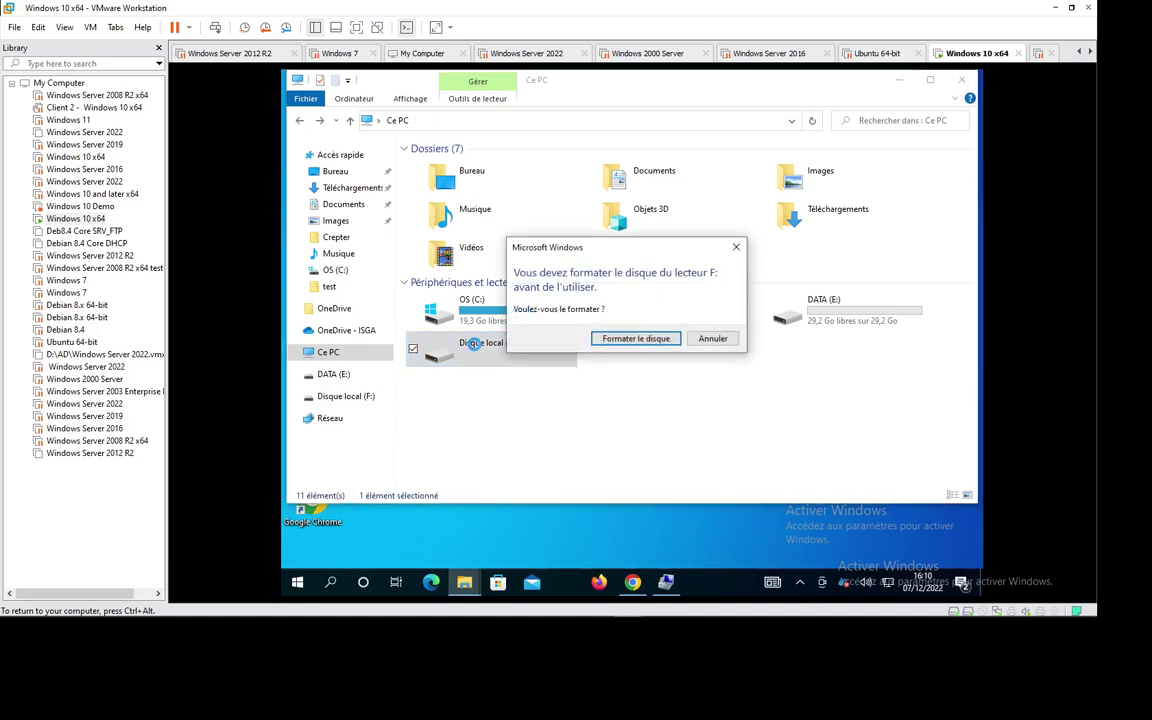
{"action": "left_click", "coordinate": [632, 339]}
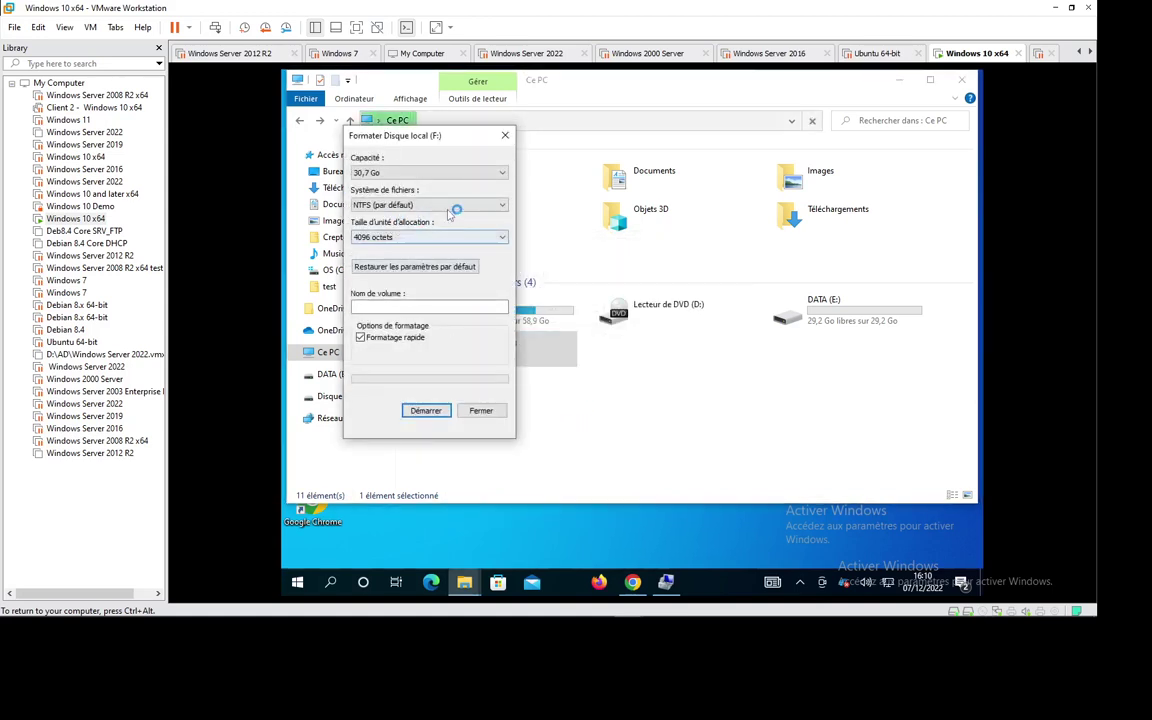
{"action": "left_click", "coordinate": [457, 207]}
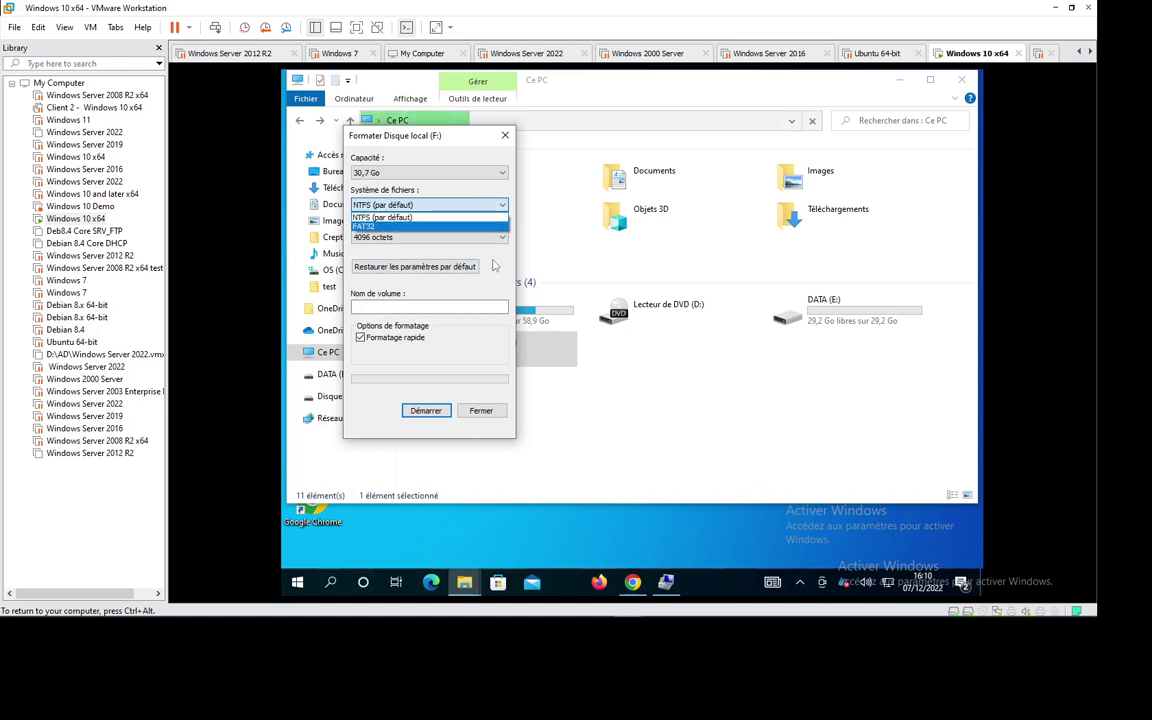
{"action": "left_click", "coordinate": [443, 236]}
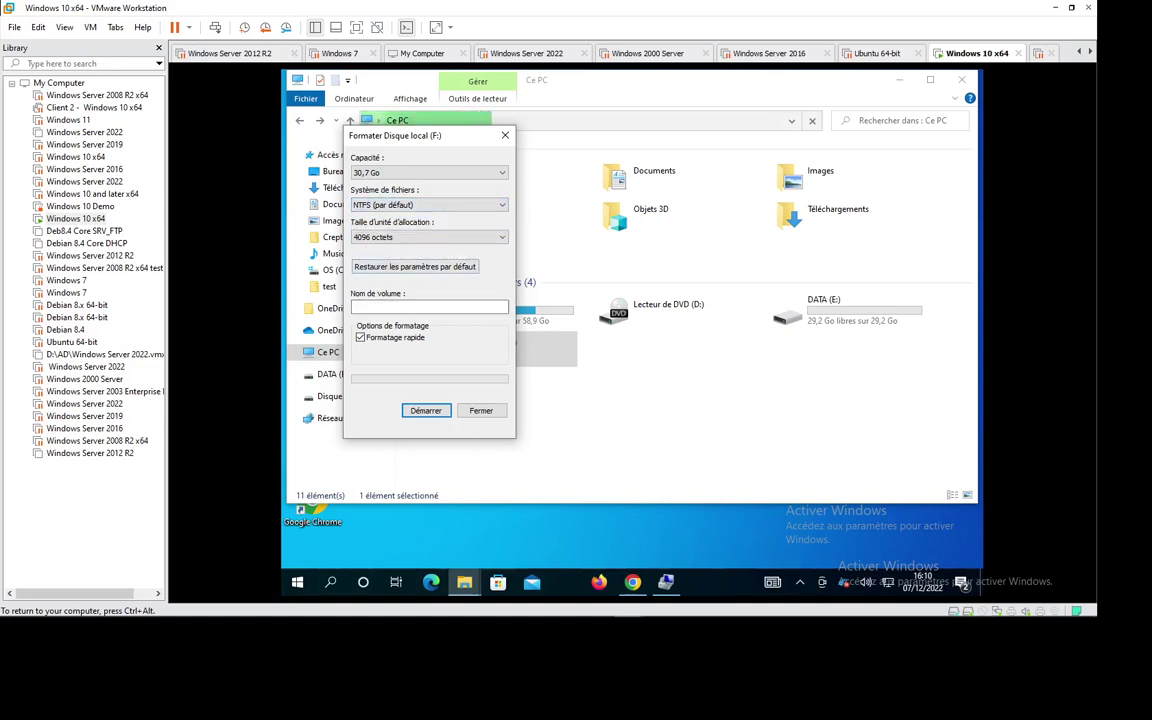
{"action": "left_click", "coordinate": [403, 307]}
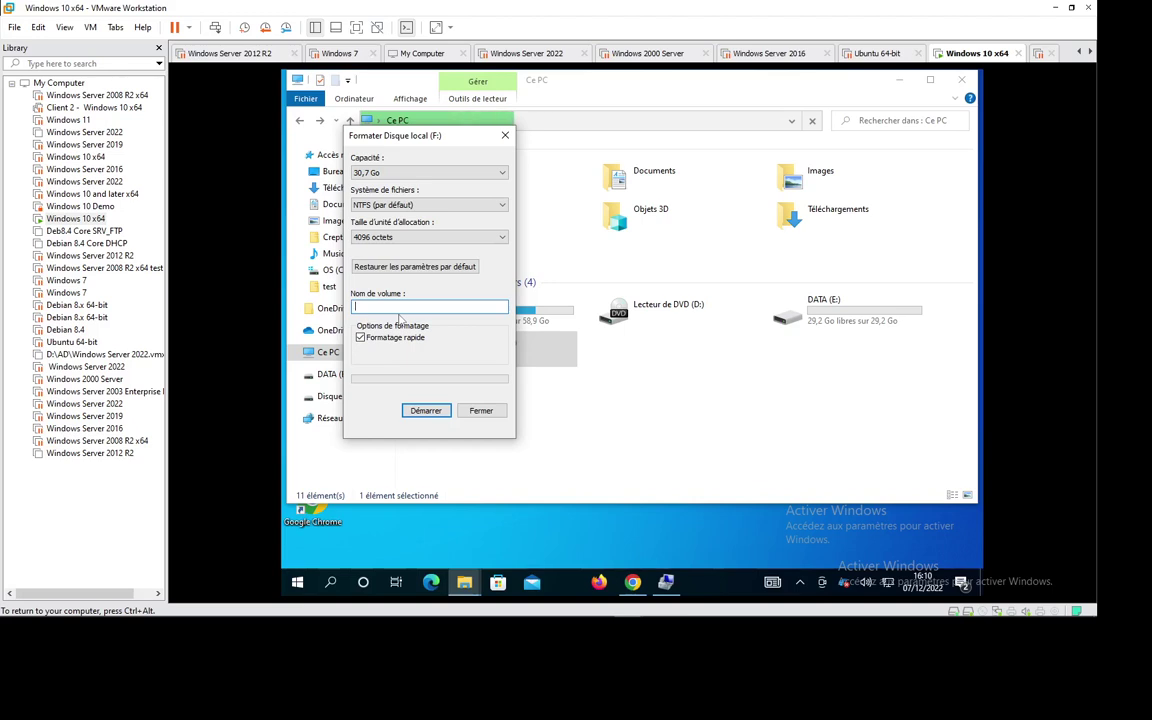
{"action": "type", "text": "Archives"}
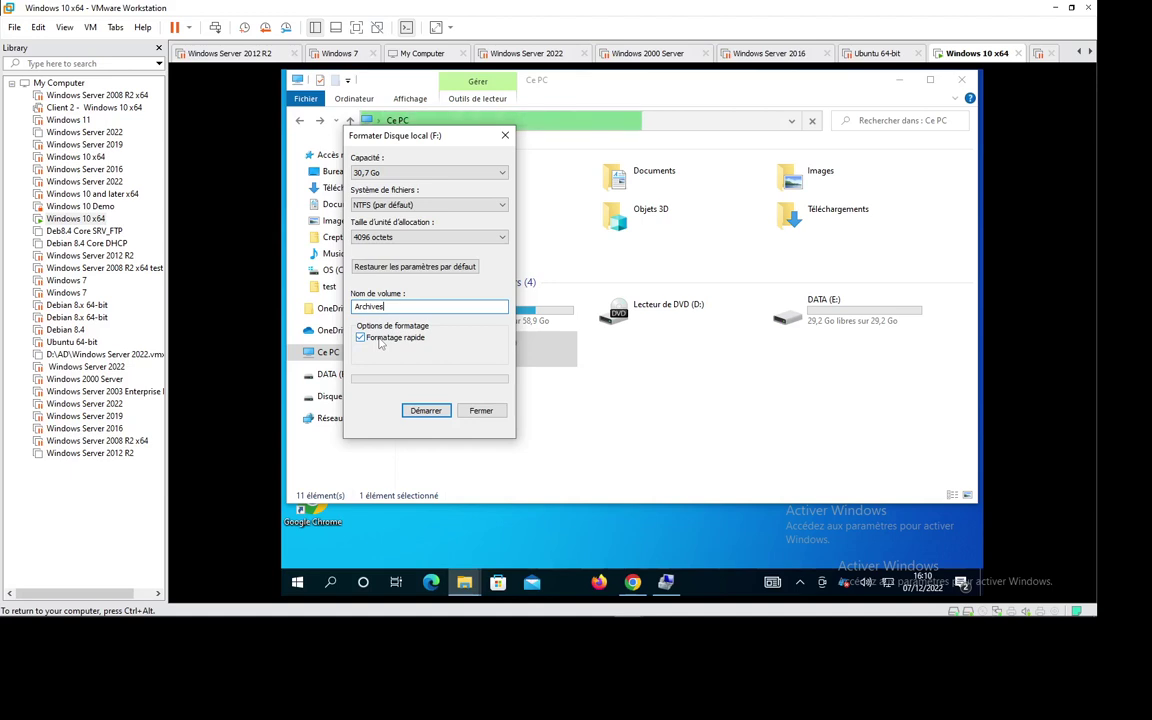
Step: Run the quick format of drive F:, accepting the data loss, and close the format dialog
{"action": "left_click", "coordinate": [434, 416]}
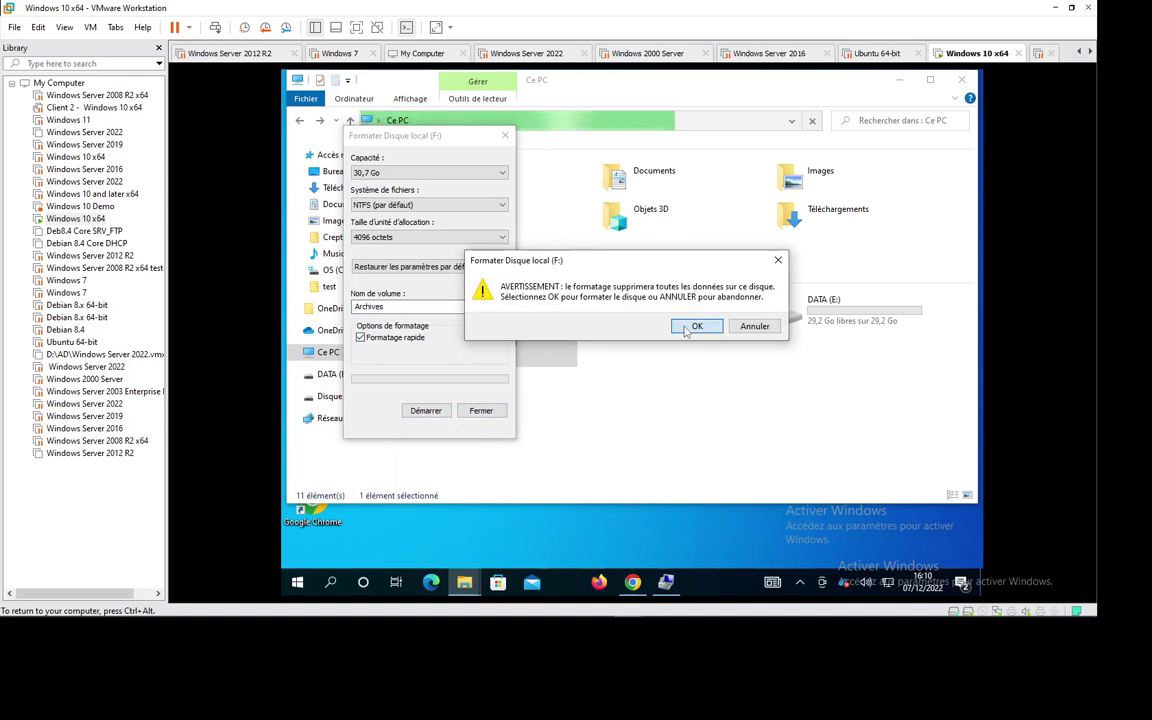
{"action": "left_click", "coordinate": [692, 327]}
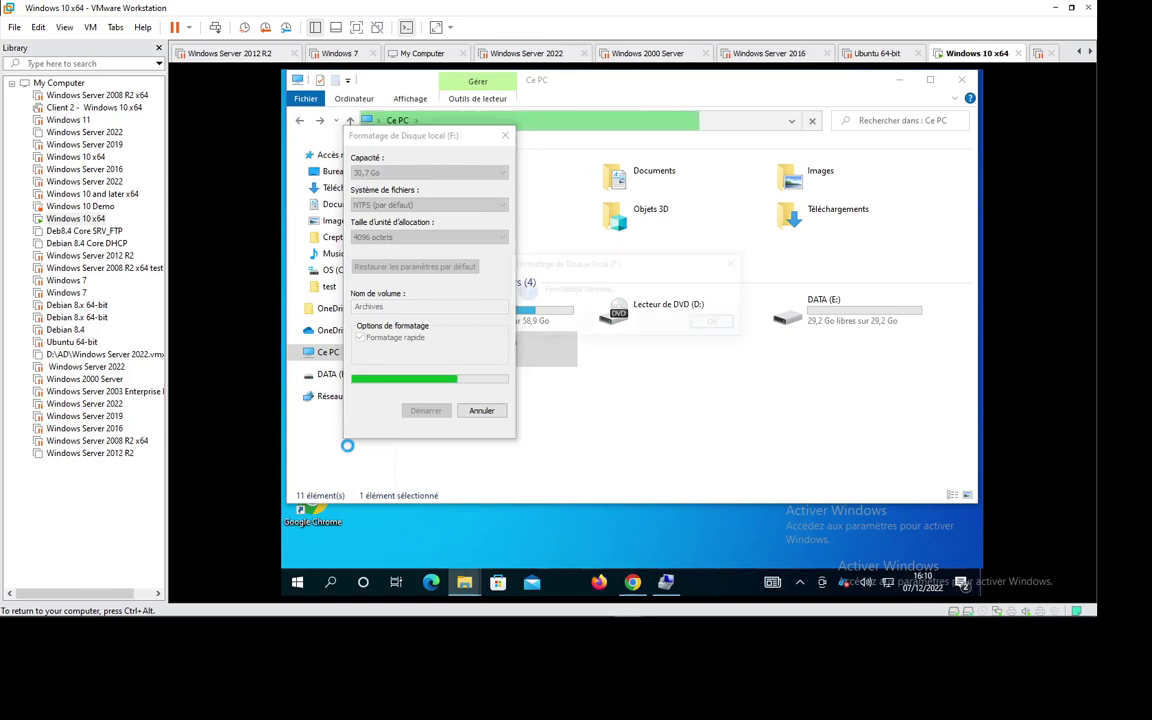
{"action": "left_click", "coordinate": [712, 321]}
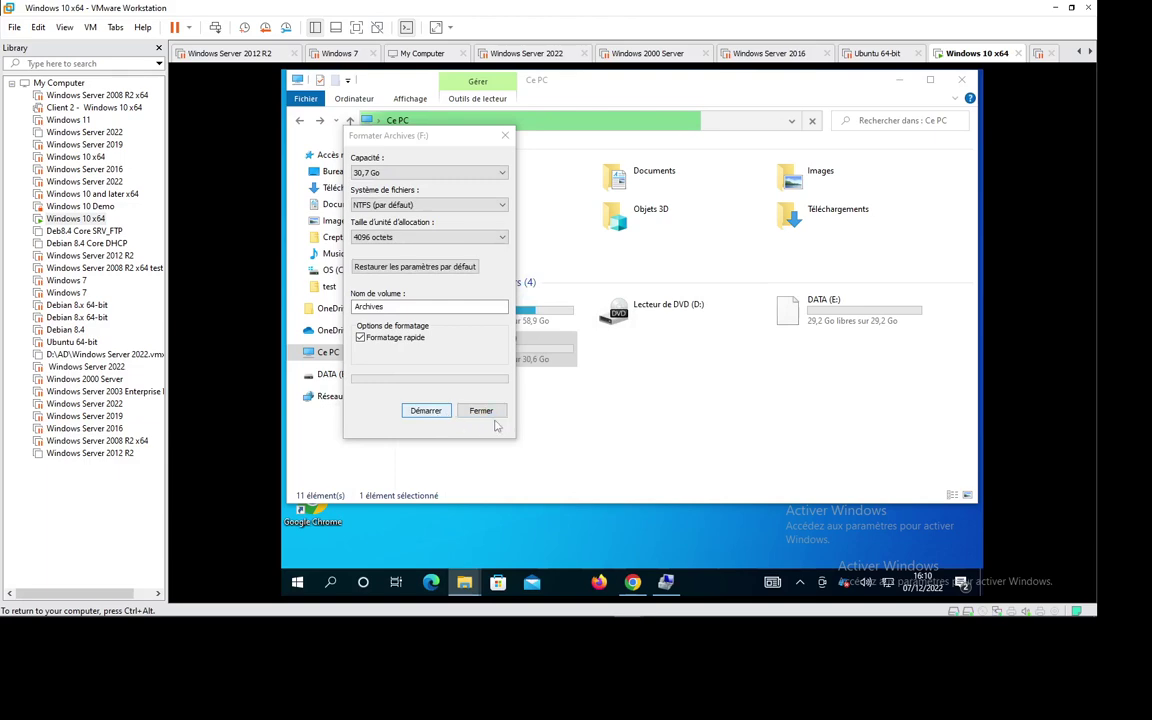
{"action": "left_click", "coordinate": [488, 410]}
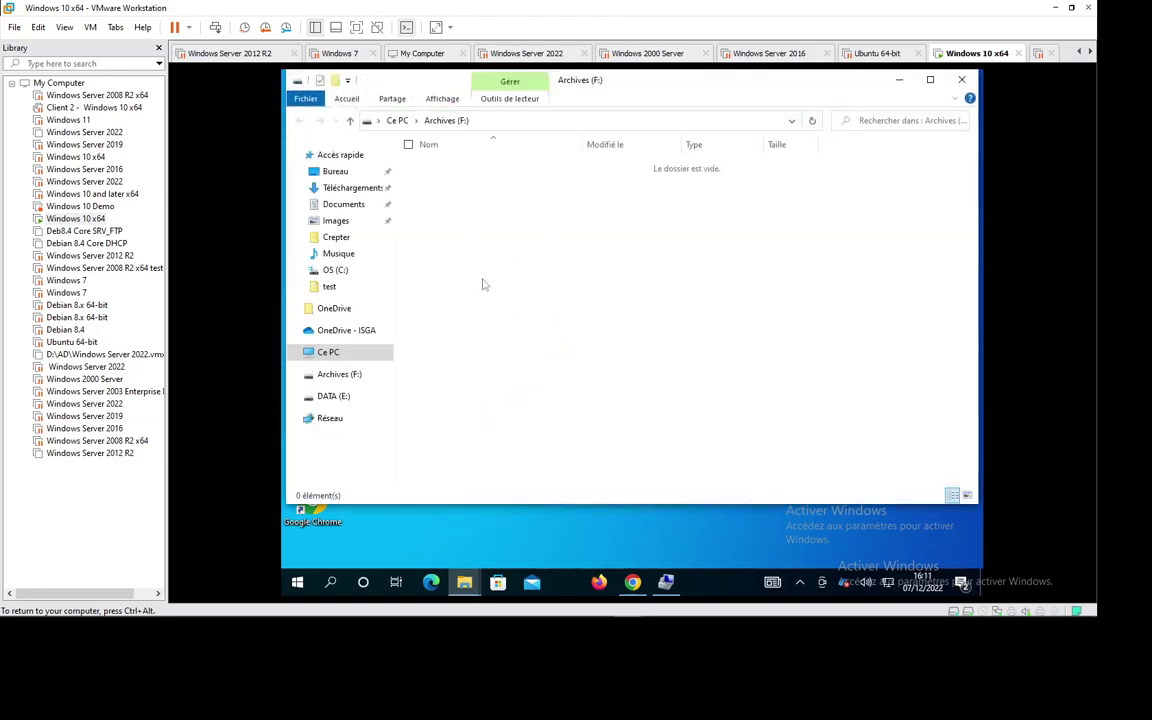
{"action": "right_click", "coordinate": [476, 322]}
{"action": "mouse_move", "coordinate": [430, 362]}
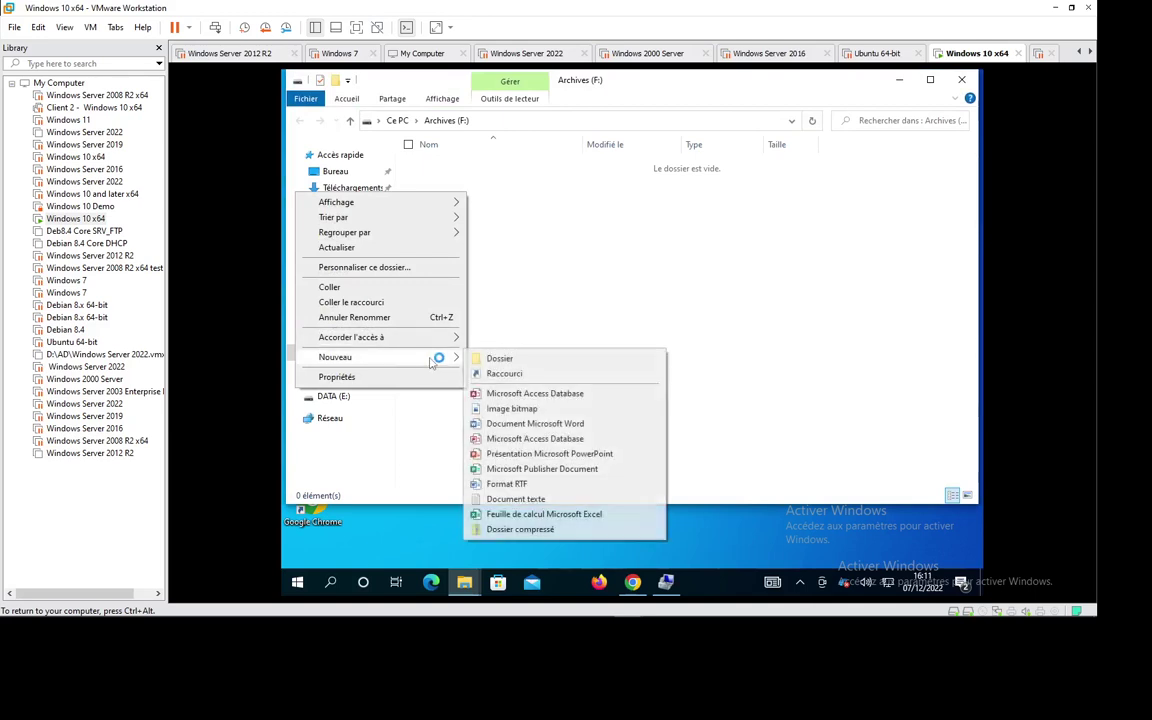
{"action": "left_click", "coordinate": [545, 221]}
Step: Examine the default security permissions of each group on the Archives (F:) drive, including Système, Administrateurs and Utilisateurs
{"action": "right_click", "coordinate": [517, 390]}
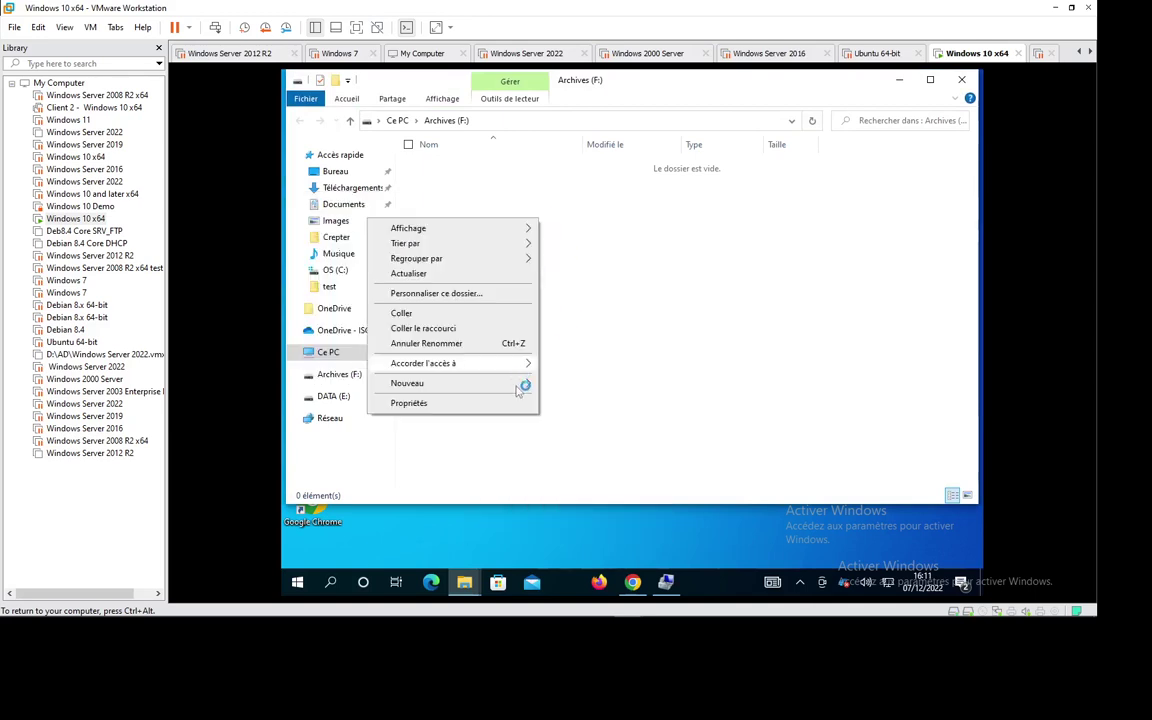
{"action": "left_click", "coordinate": [501, 403]}
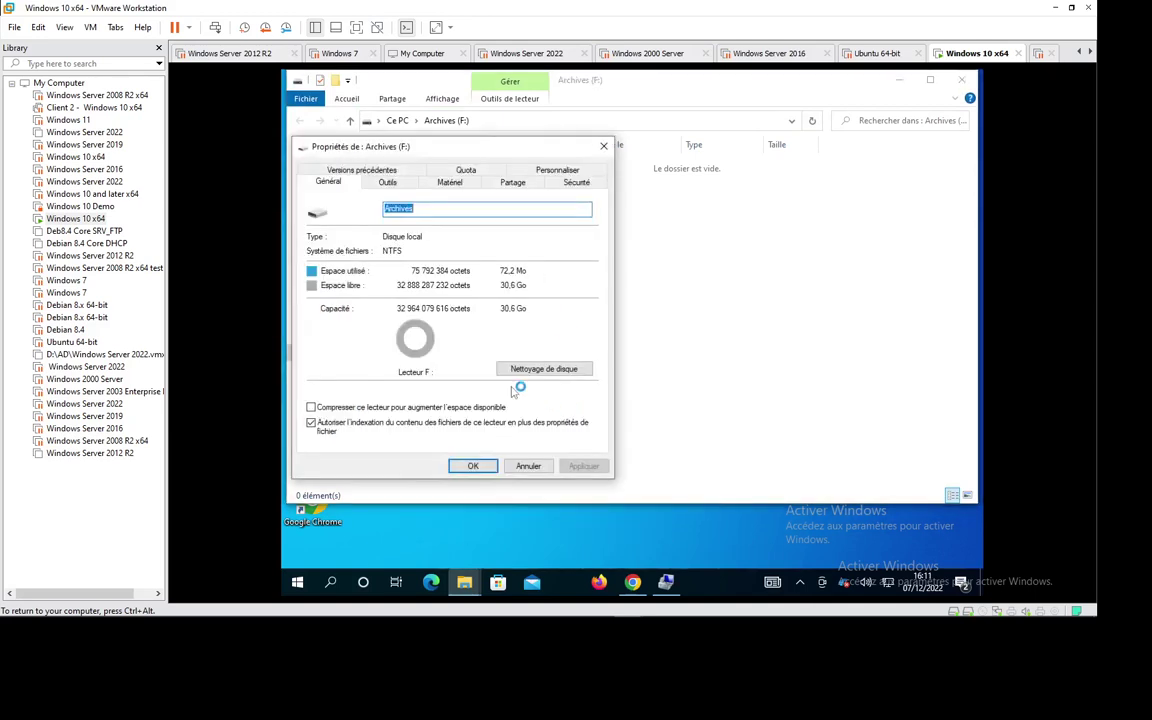
{"action": "left_click", "coordinate": [575, 182]}
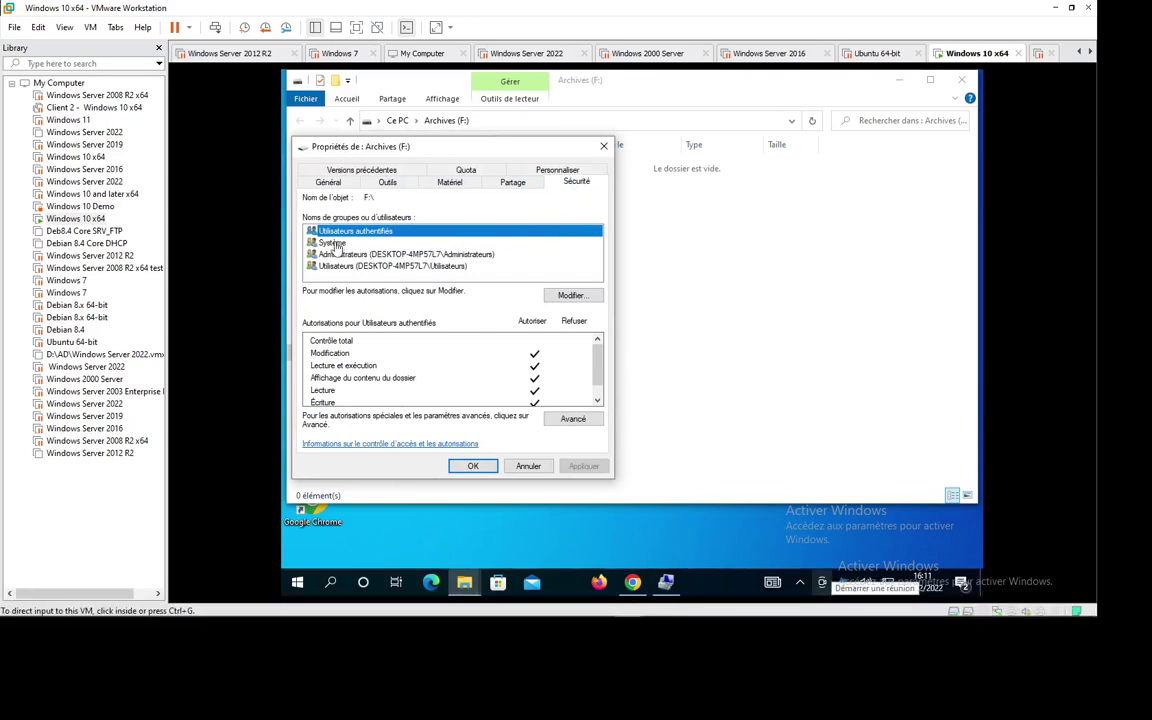
{"action": "left_click", "coordinate": [376, 234]}
{"action": "left_click", "coordinate": [334, 244]}
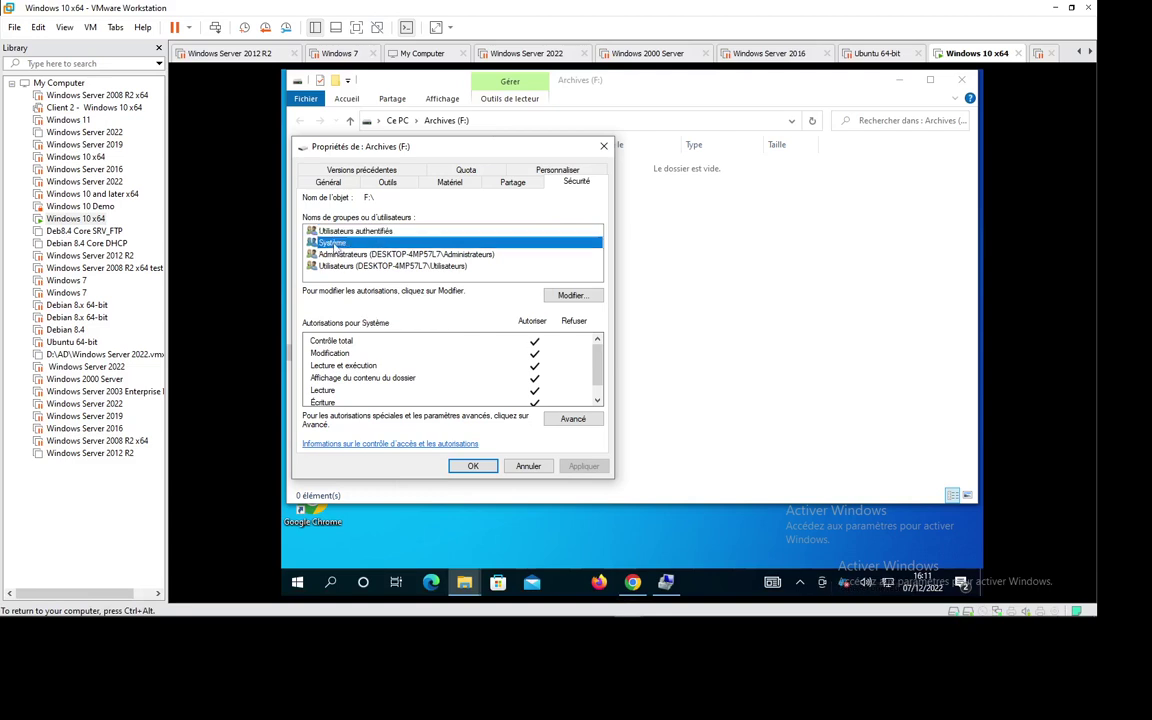
{"action": "left_click", "coordinate": [351, 256]}
{"action": "left_click", "coordinate": [372, 267]}
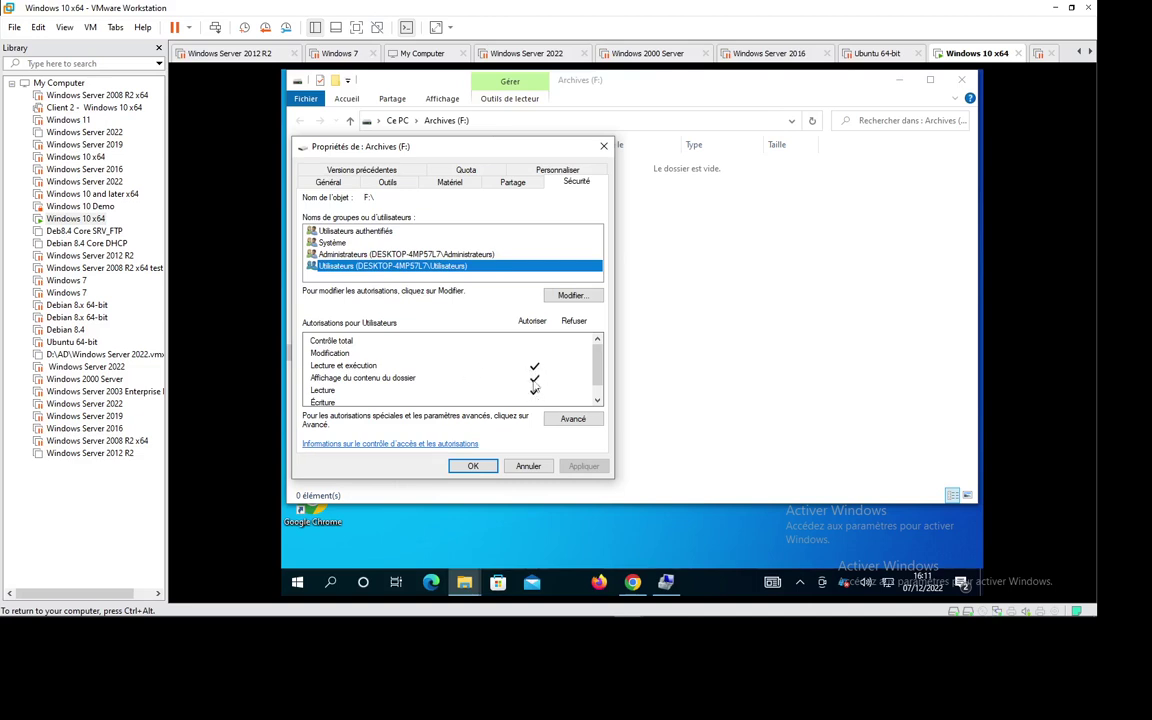
{"action": "left_click", "coordinate": [390, 367]}
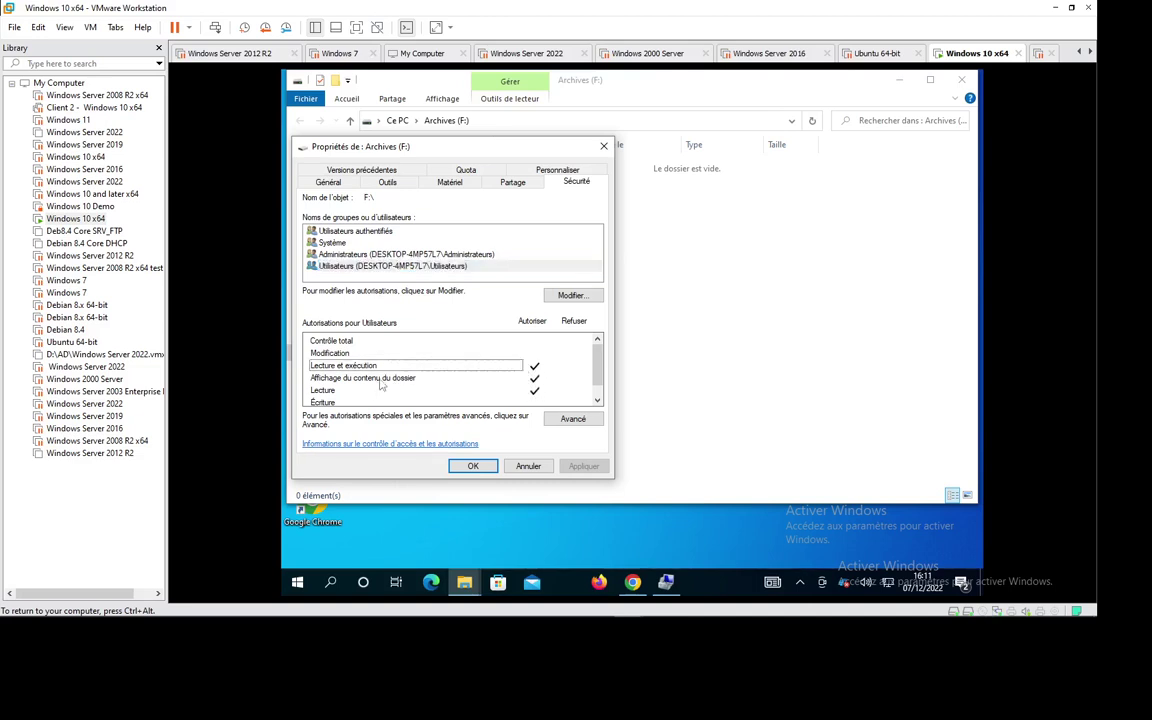
{"action": "left_click", "coordinate": [494, 391]}
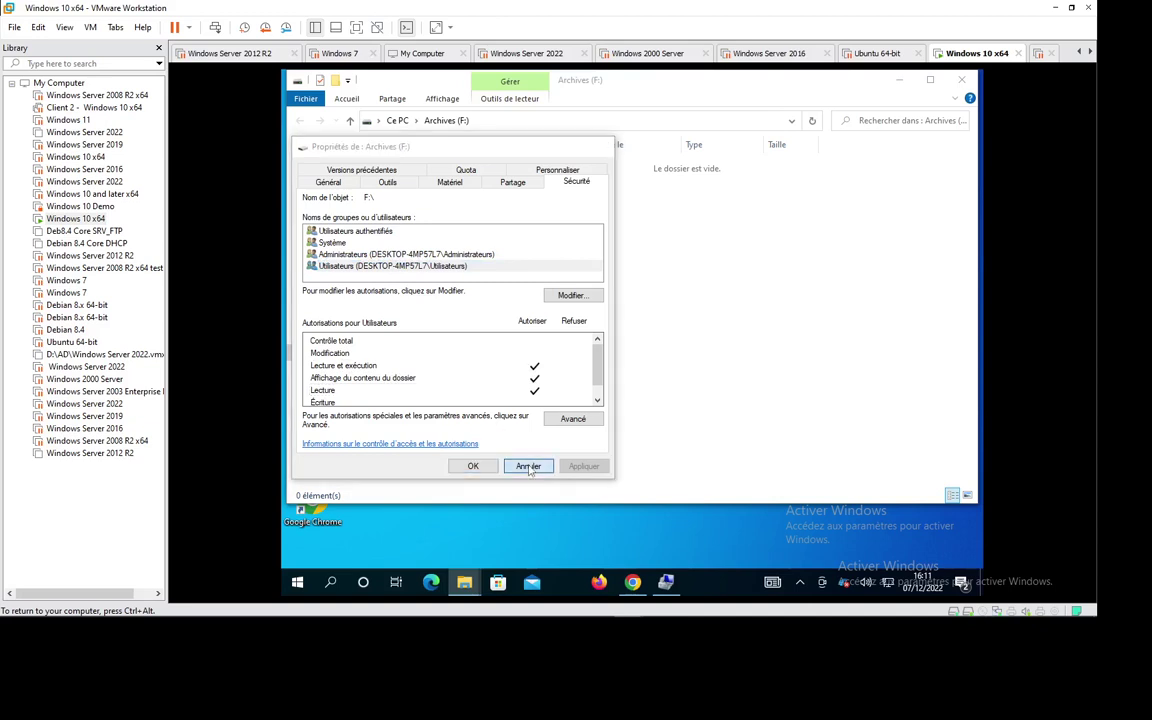
{"action": "left_click", "coordinate": [528, 467]}
Step: Dismiss the mail notification and create a folder named D1 in the Archives (F:) drive
{"action": "right_click", "coordinate": [506, 372]}
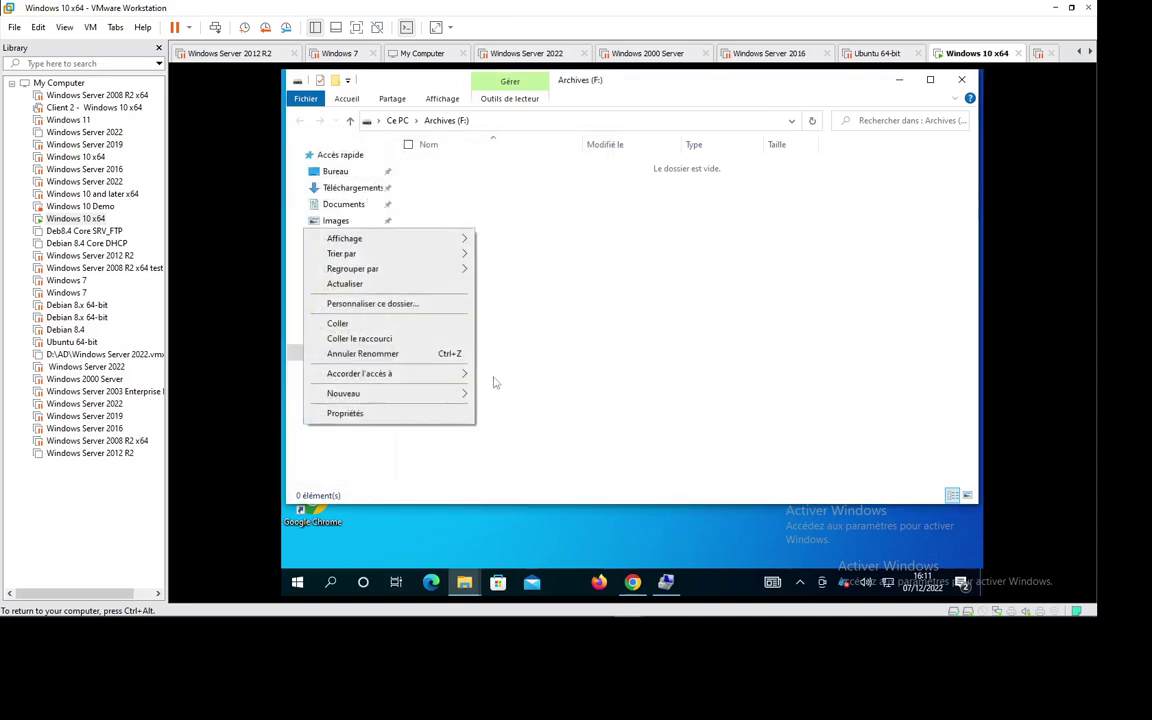
{"action": "mouse_move", "coordinate": [432, 393]}
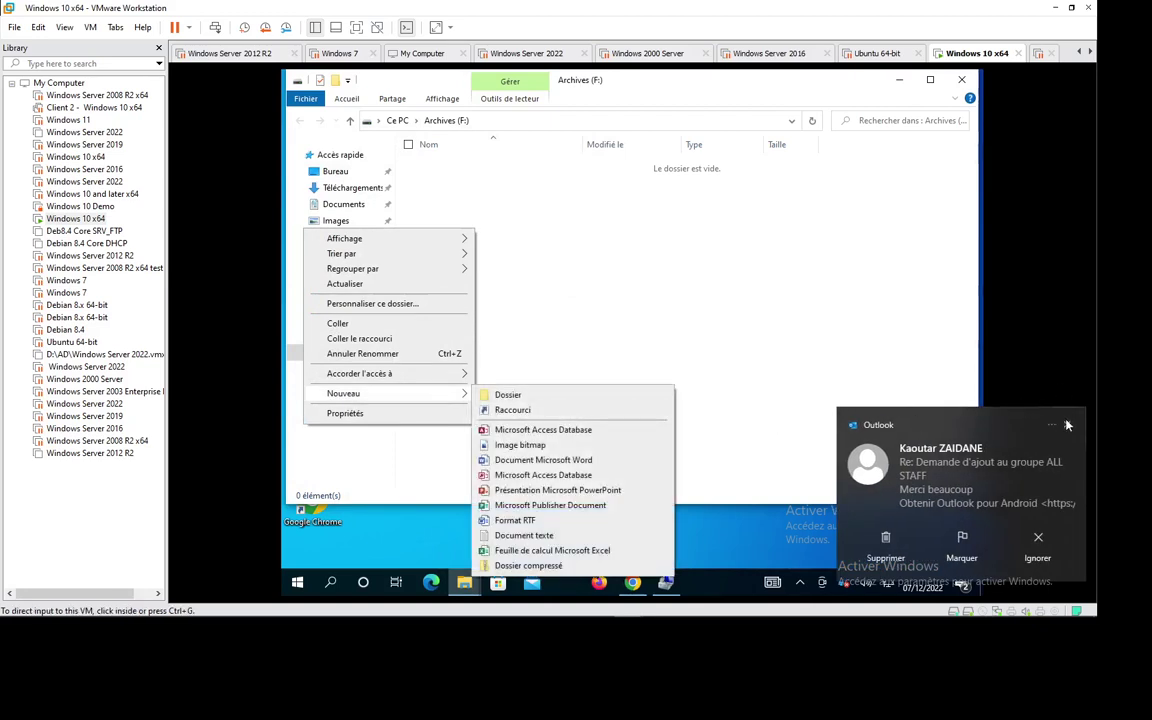
{"action": "left_click", "coordinate": [1067, 425]}
{"action": "left_click", "coordinate": [508, 394]}
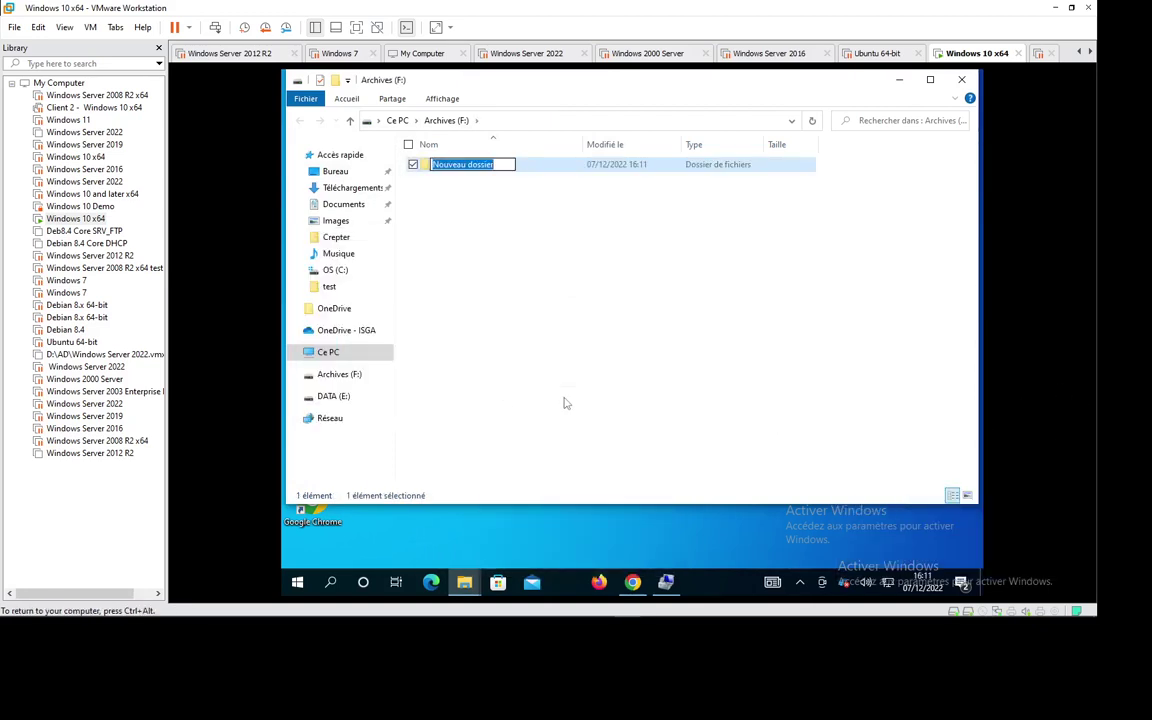
{"action": "type", "text": "D1"}
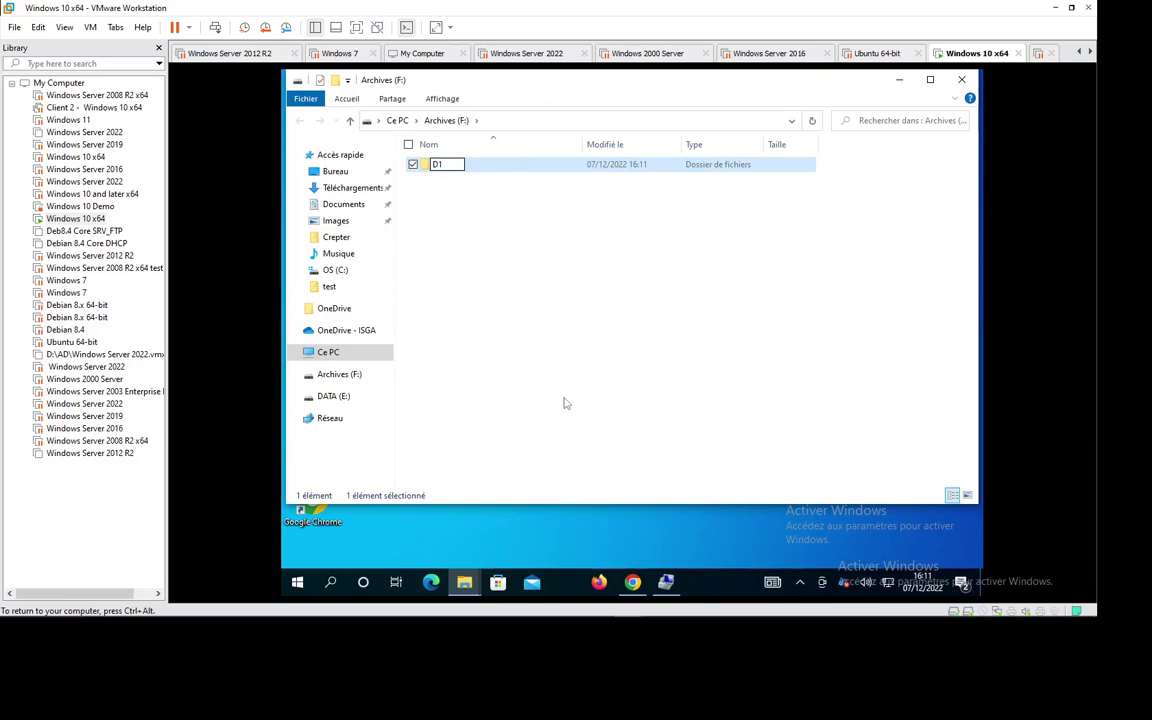
{"action": "key", "text": "Return"}
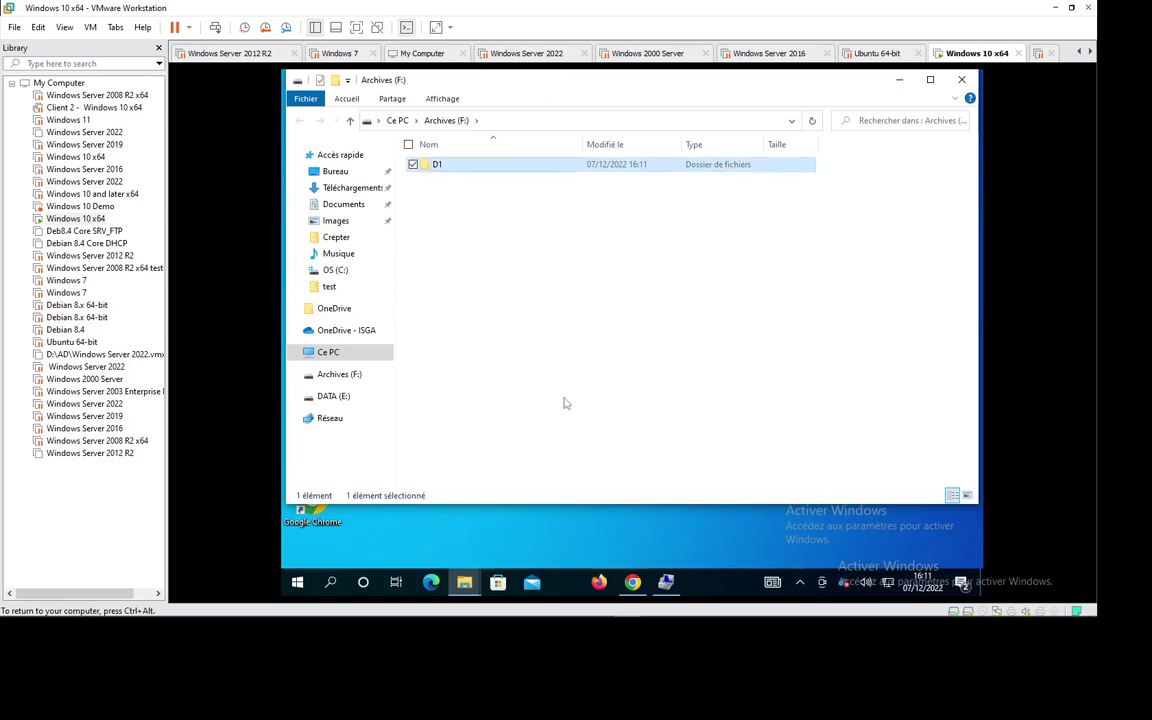
Step: Show the security permissions of the Utilisateurs group on the folder D1 in F:
{"action": "right_click", "coordinate": [449, 164]}
{"action": "left_click", "coordinate": [455, 432]}
{"action": "left_click", "coordinate": [540, 200]}
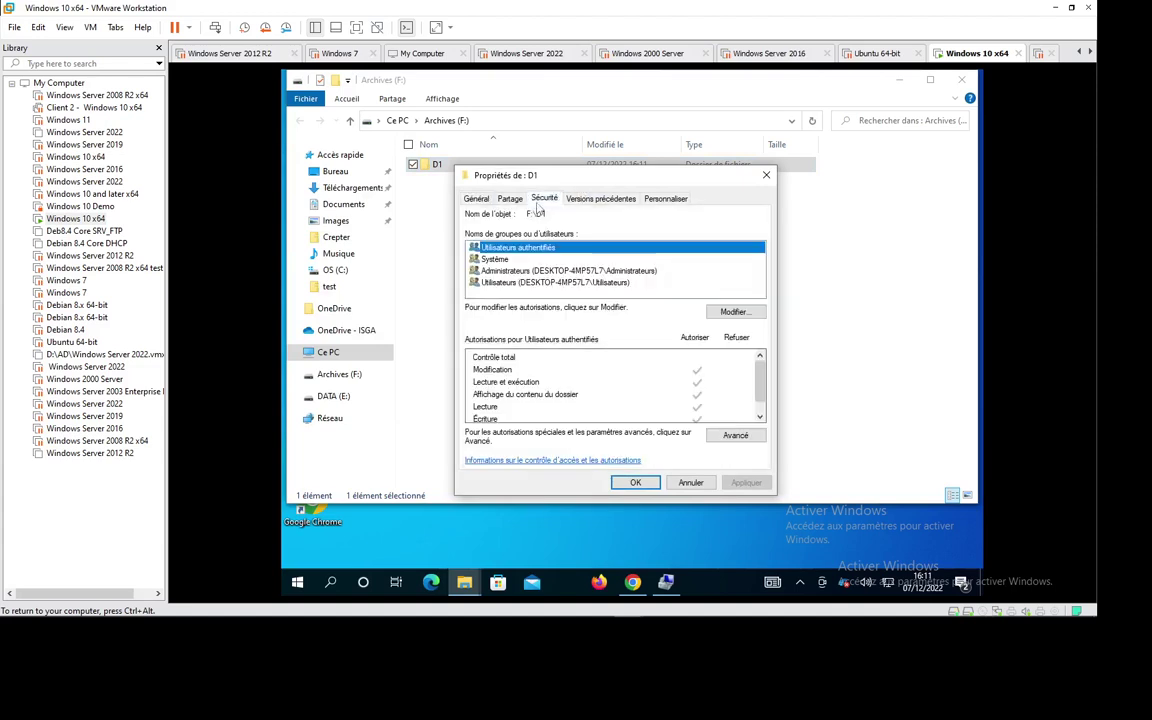
{"action": "left_click", "coordinate": [549, 284]}
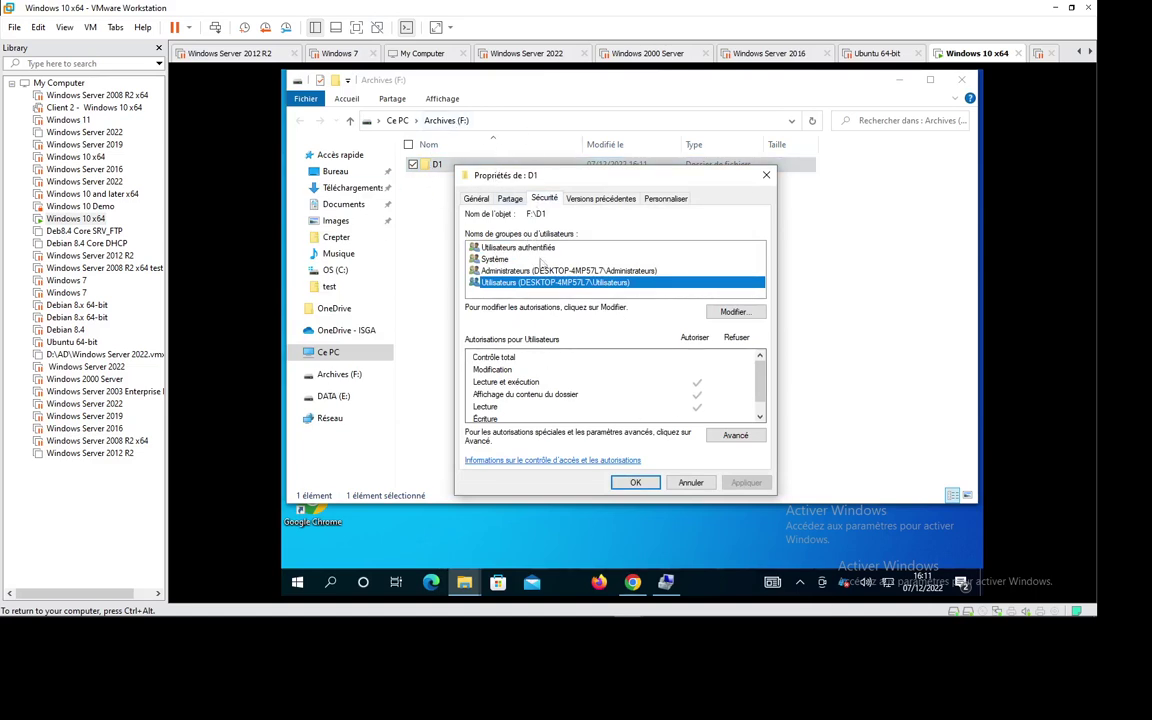
Step: Place the security properties of Archives (F:) and folder D1 side by side and compare the Utilisateurs group's permissions
{"action": "left_click_drag", "start_coordinate": [647, 173], "coordinate": [685, 162]}
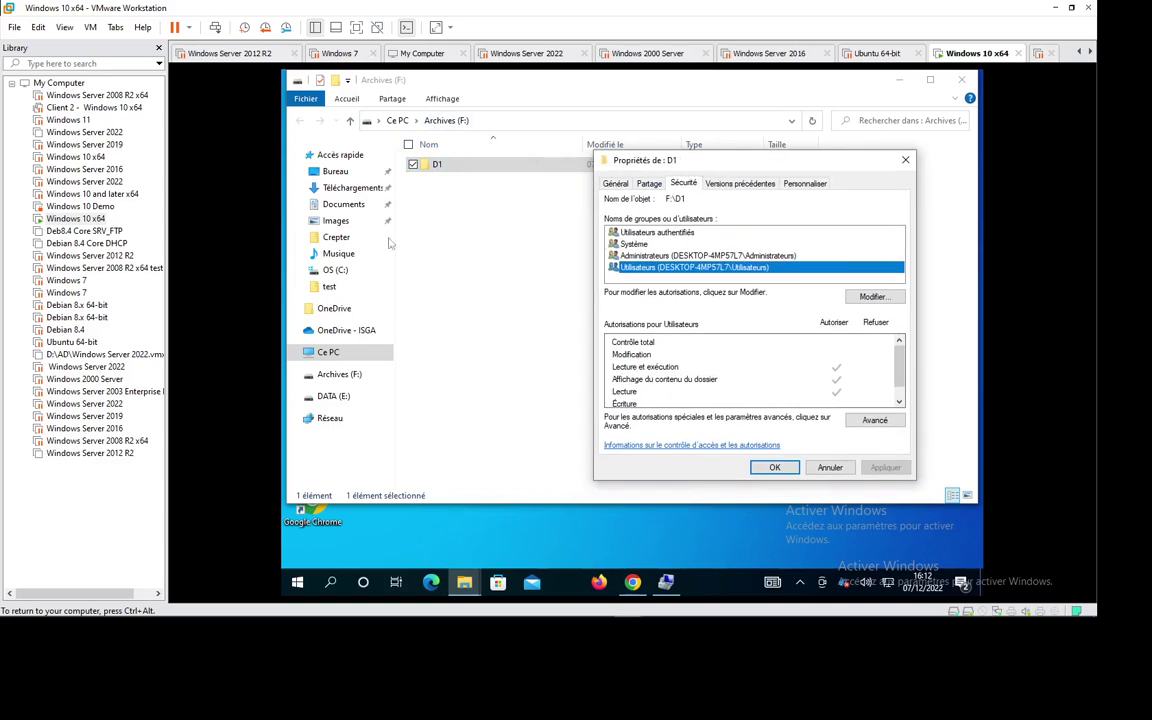
{"action": "key", "text": "Escape"}
{"action": "left_click", "coordinate": [483, 298]}
{"action": "right_click", "coordinate": [500, 350]}
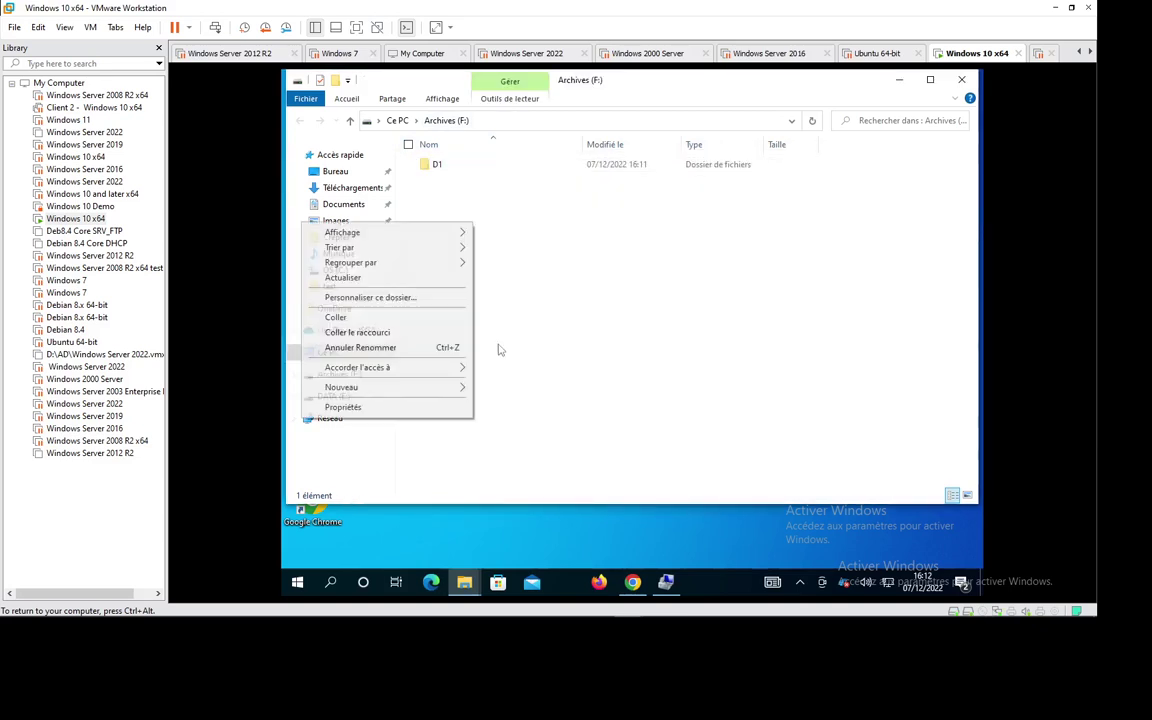
{"action": "left_click", "coordinate": [440, 408]}
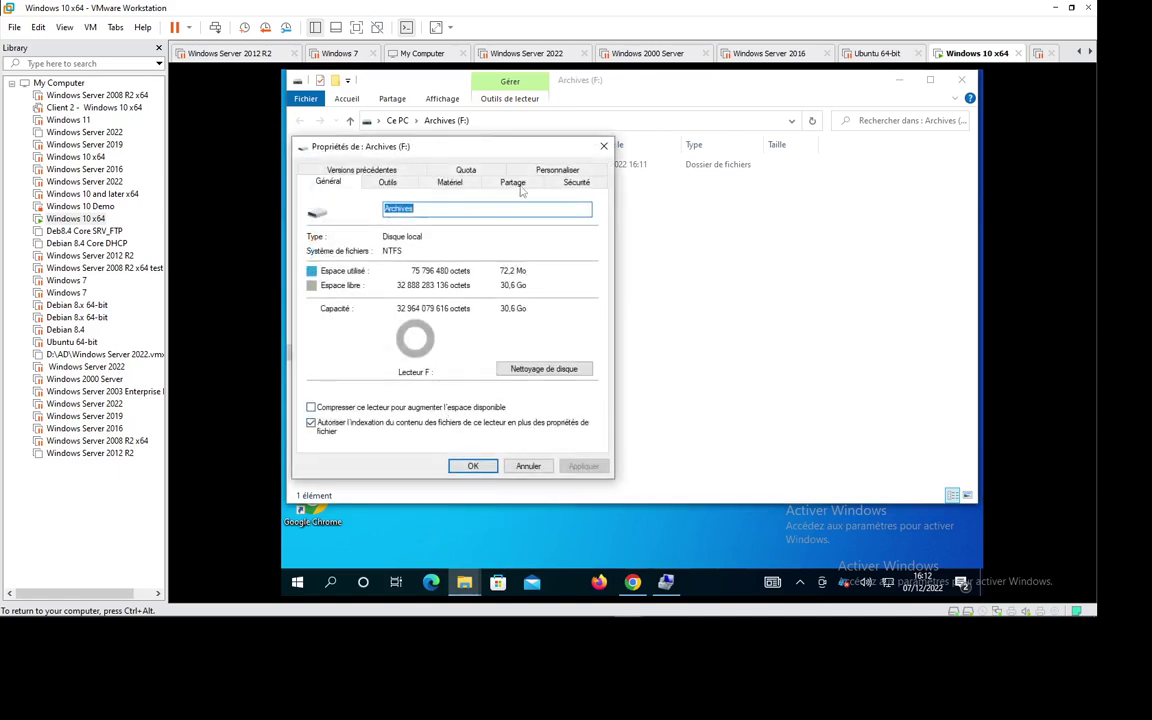
{"action": "left_click", "coordinate": [574, 183]}
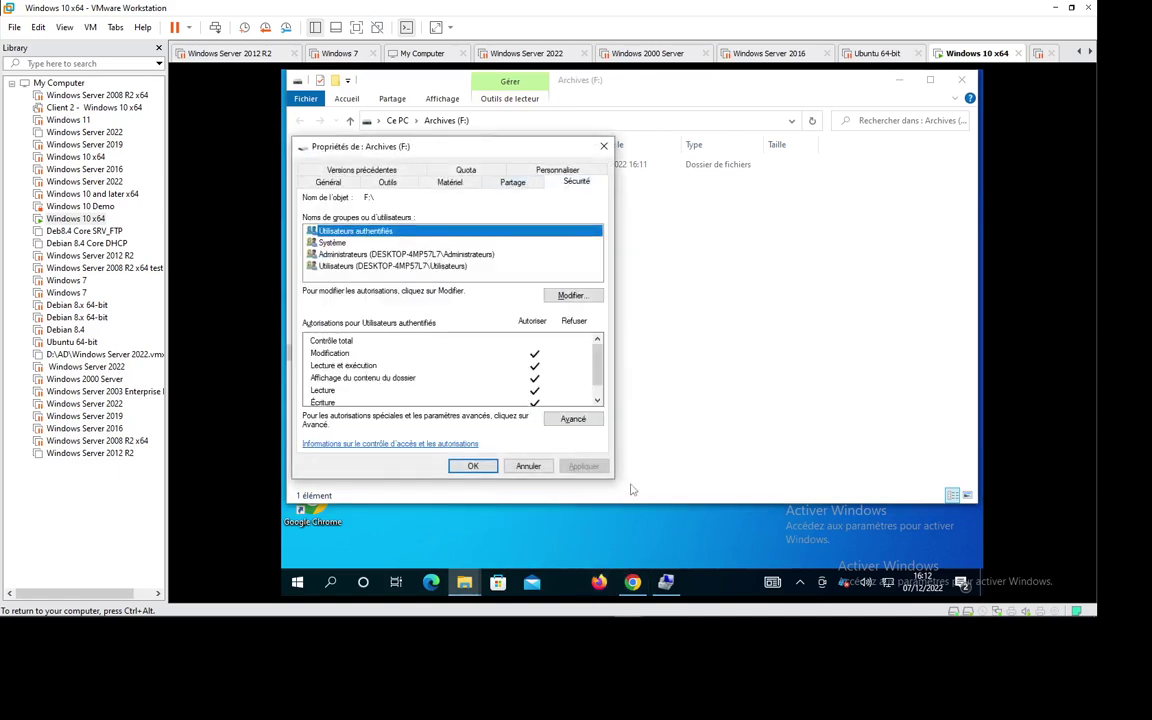
{"action": "key", "text": "alt+Tab"}
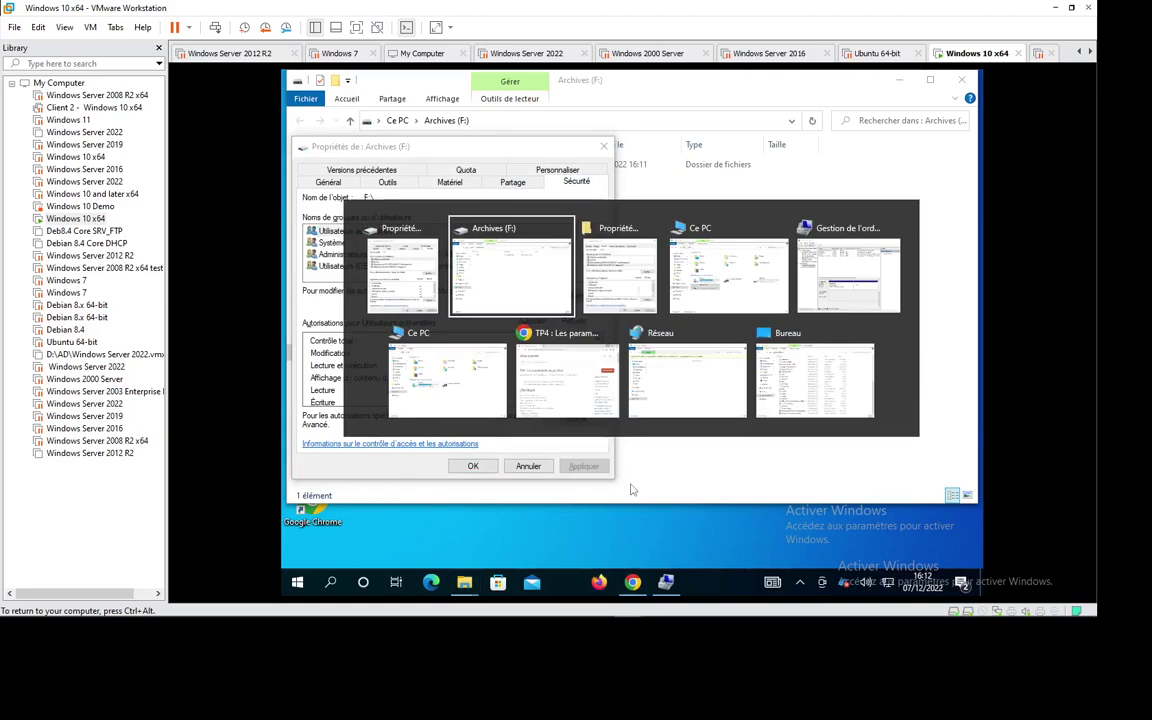
{"action": "key", "text": "alt+Tab"}
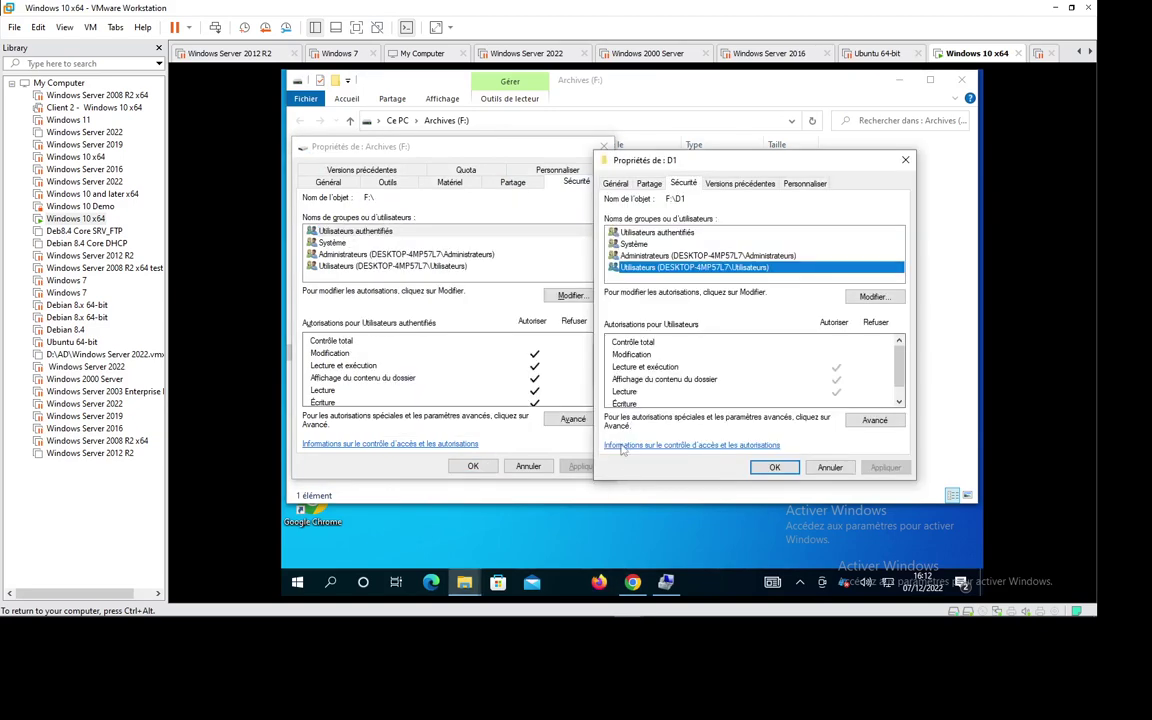
{"action": "left_click_drag", "start_coordinate": [673, 168], "coordinate": [706, 151]}
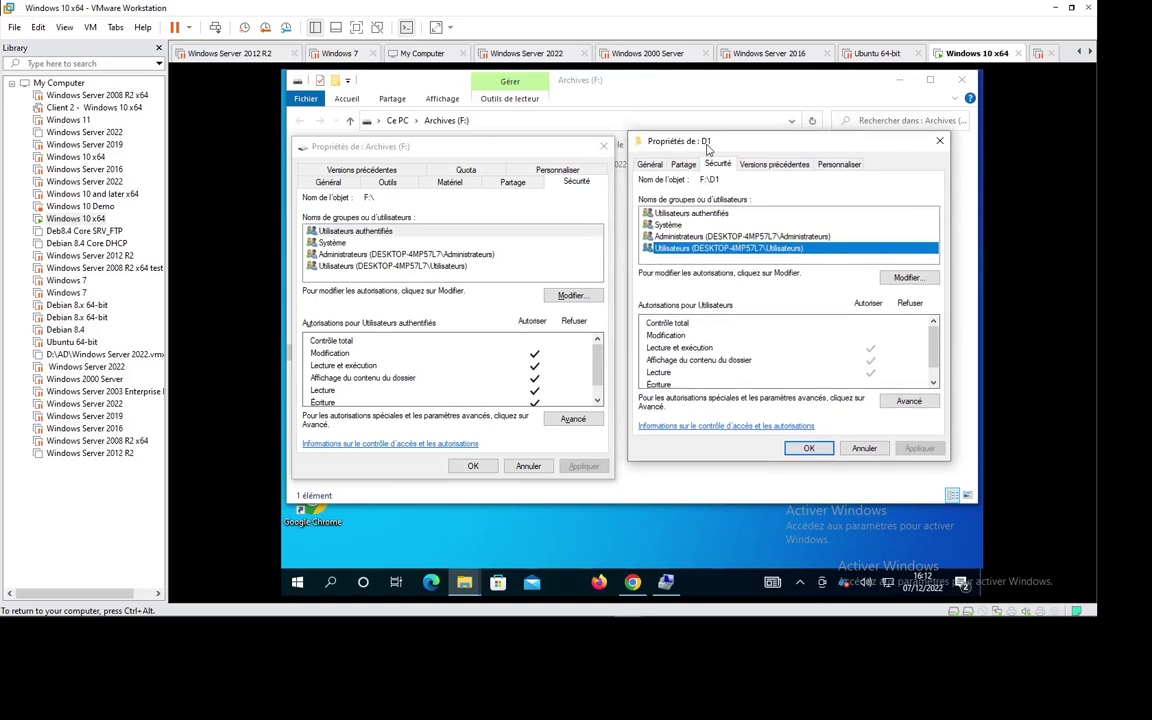
{"action": "left_click", "coordinate": [340, 265]}
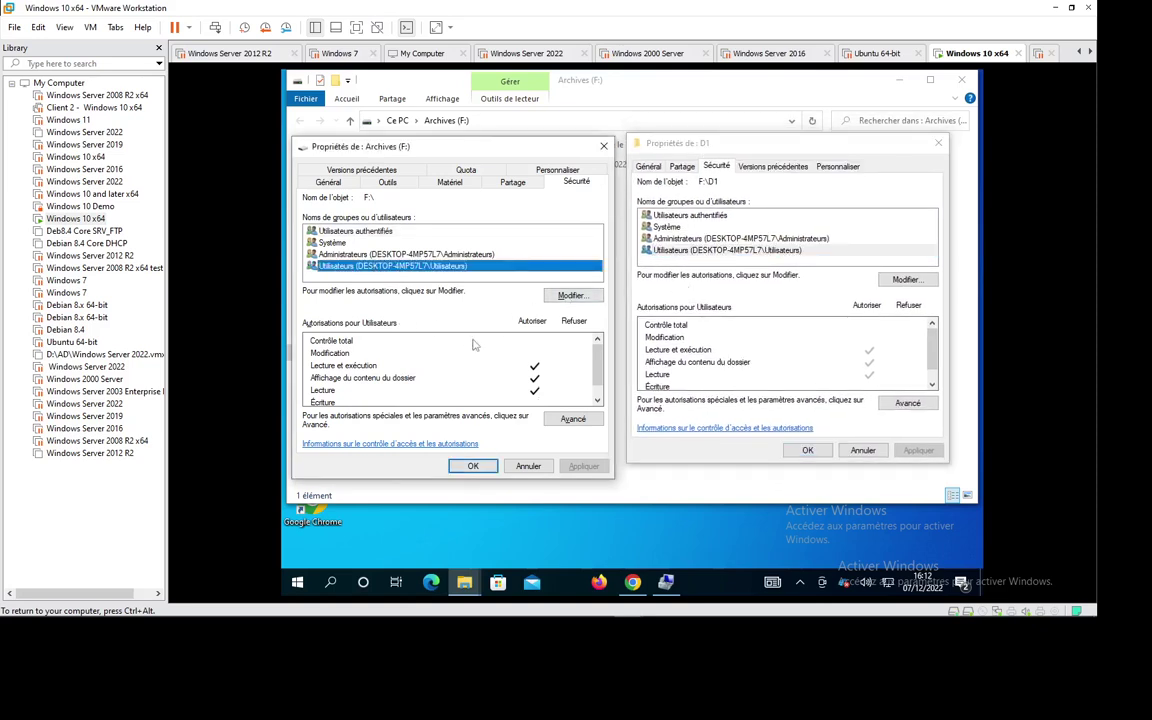
{"action": "left_click", "coordinate": [862, 358]}
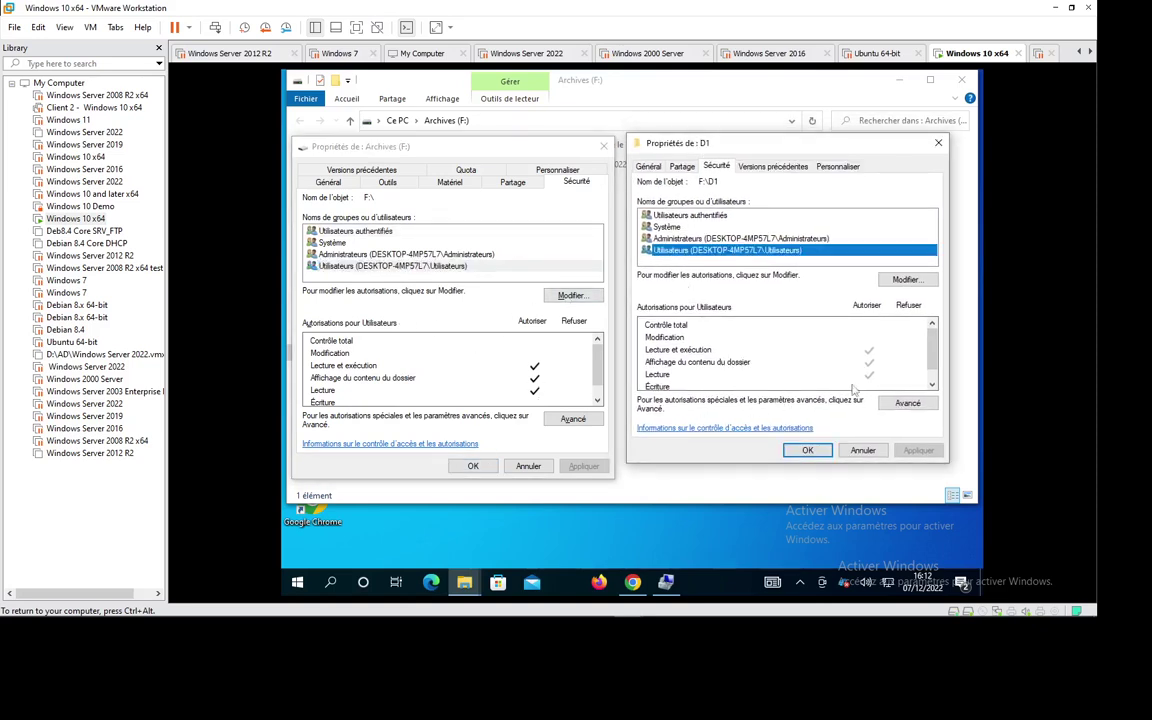
Step: Open the permission editors of folder D1 and Archives (F:) side by side with the Utilisateurs group selected in both
{"action": "left_click", "coordinate": [466, 332]}
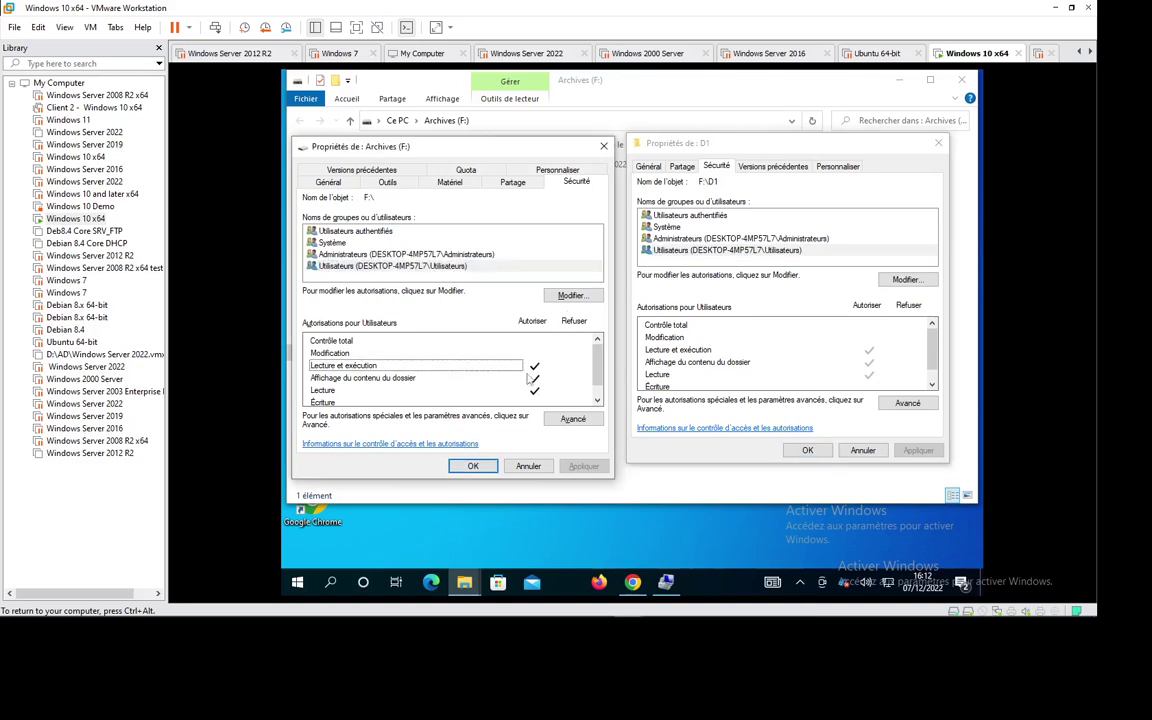
{"action": "left_click", "coordinate": [860, 358]}
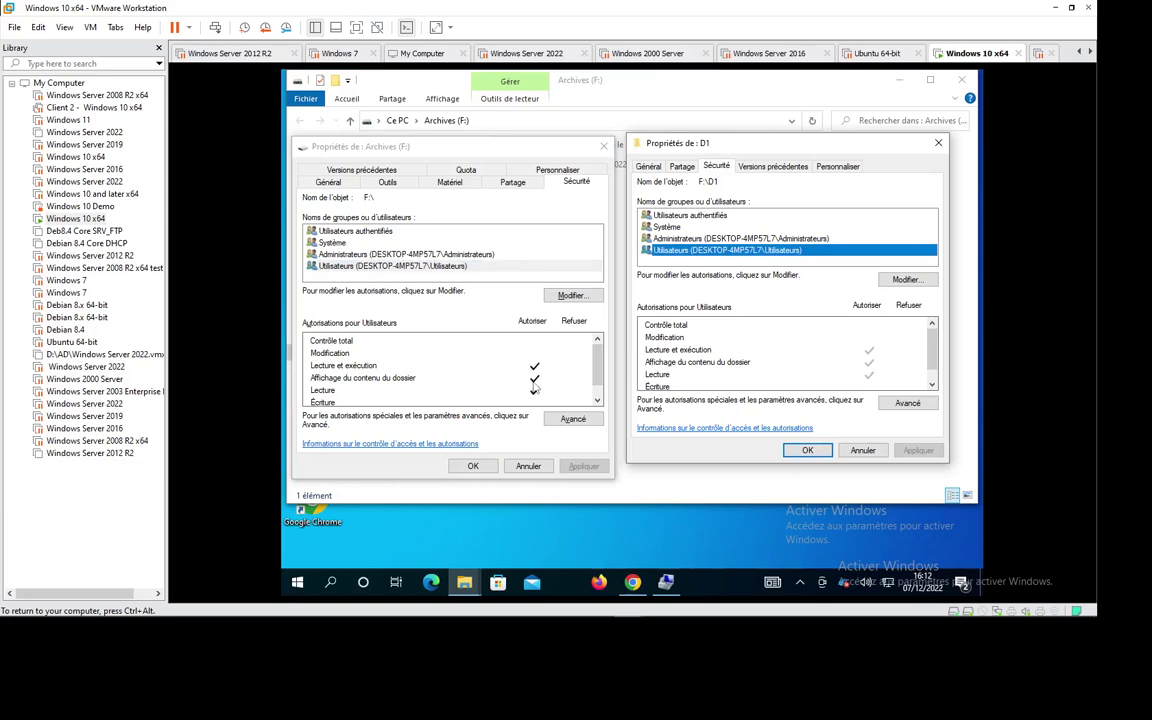
{"action": "left_click", "coordinate": [900, 281]}
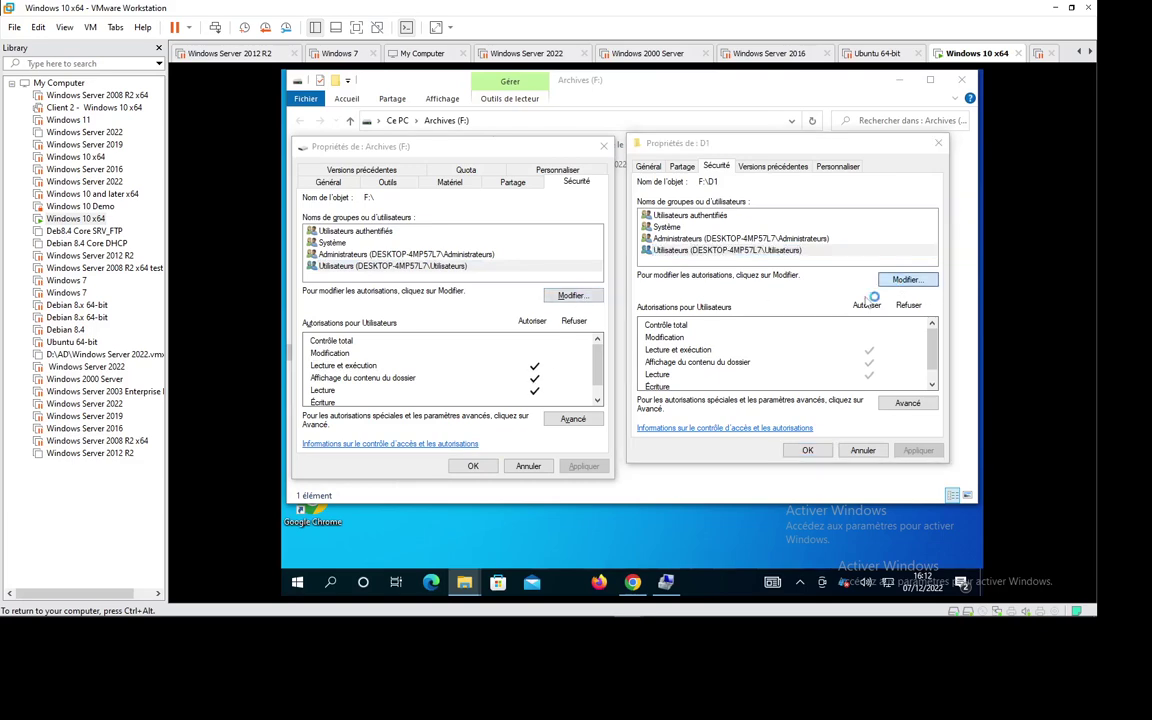
{"action": "left_click", "coordinate": [722, 303]}
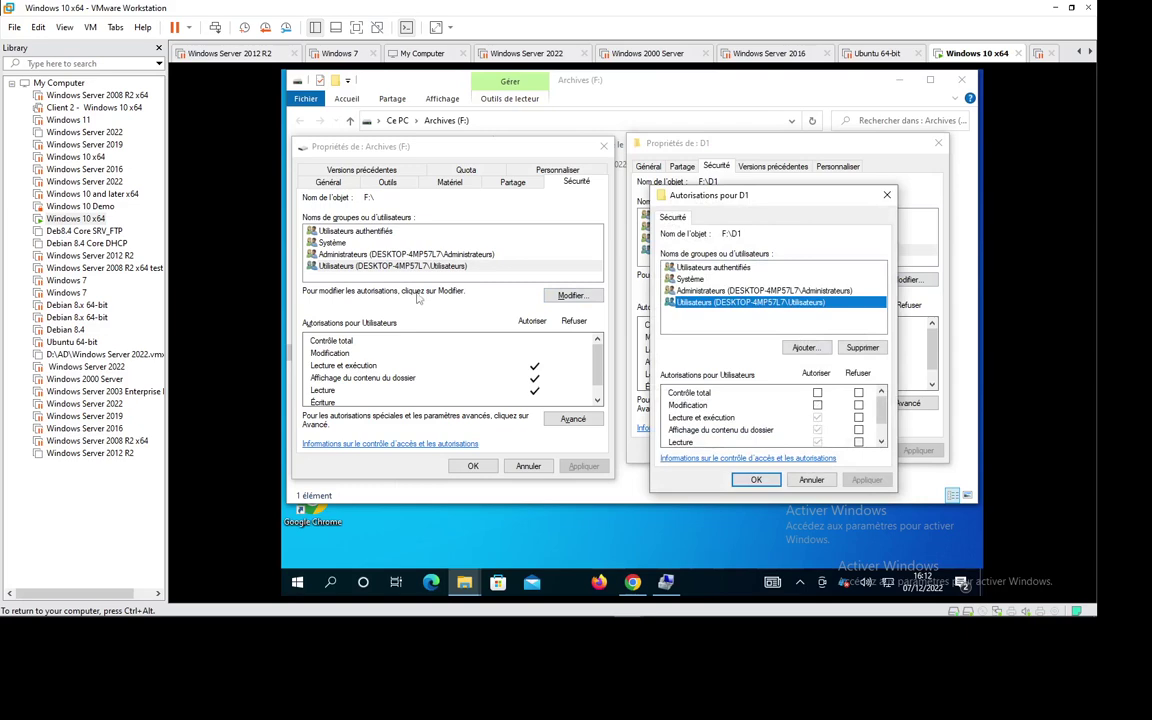
{"action": "left_click", "coordinate": [571, 295]}
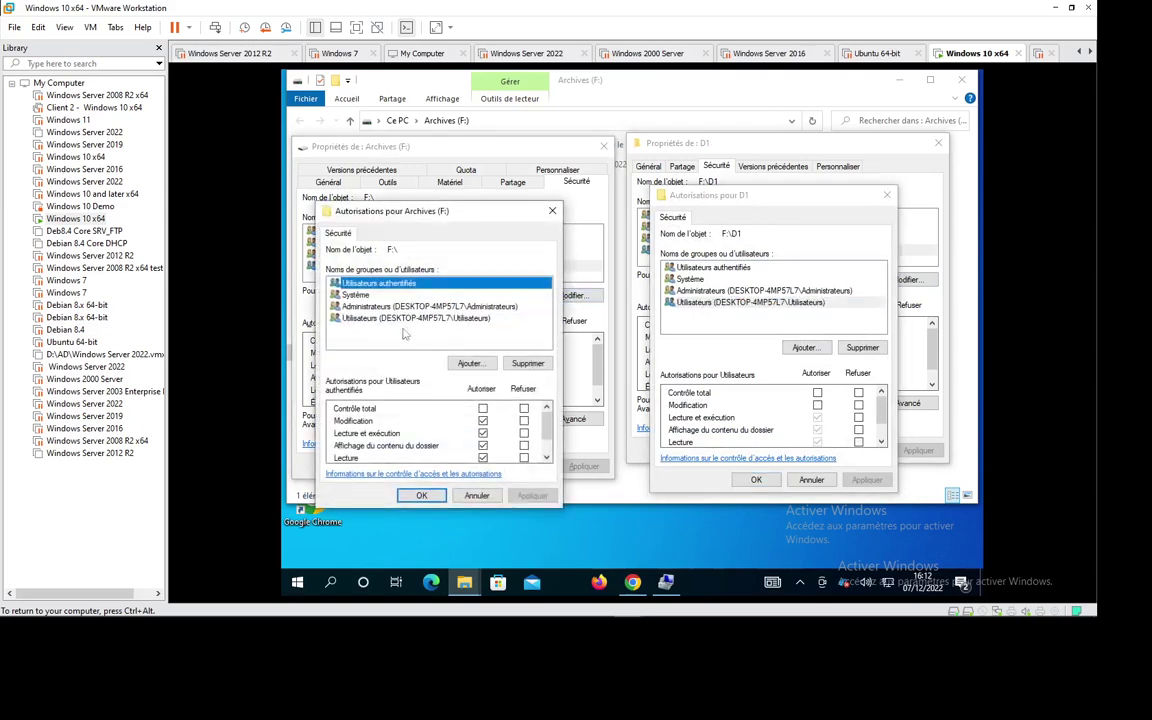
{"action": "left_click", "coordinate": [410, 318]}
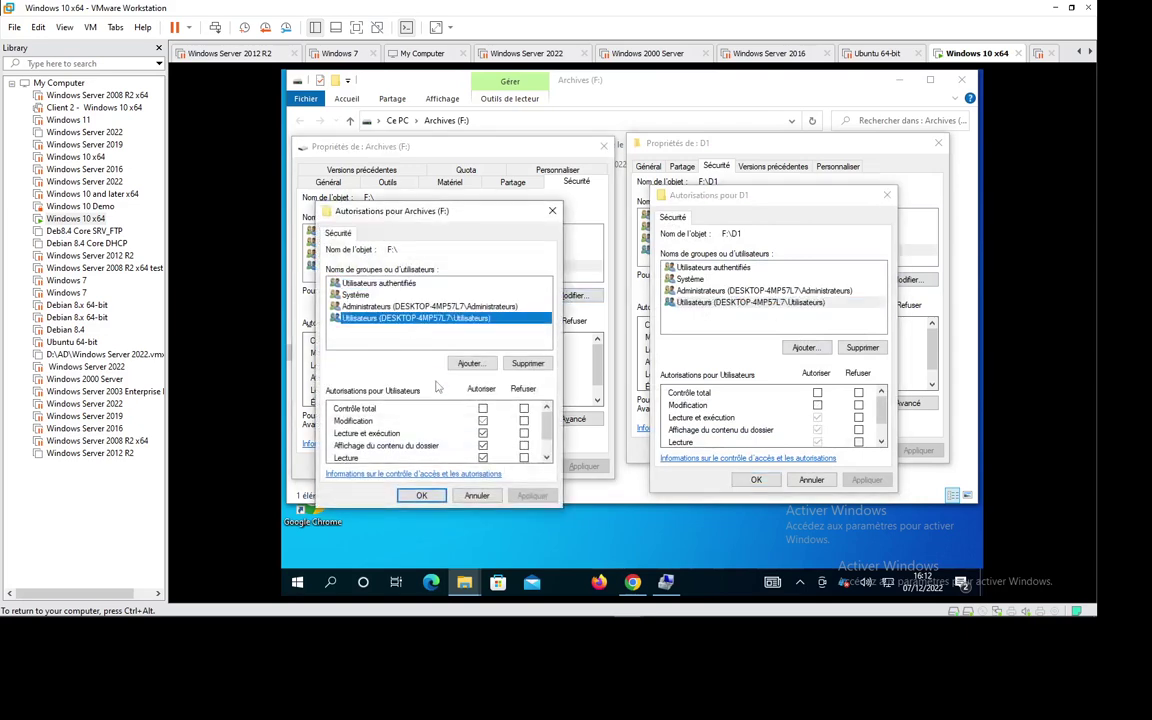
Step: Try toggling the Lecture et exécution allowance for Utilisateurs on Archives (F:) and on D1, leaving it allowed on the drive
{"action": "left_click", "coordinate": [483, 433]}
{"action": "left_click", "coordinate": [818, 420]}
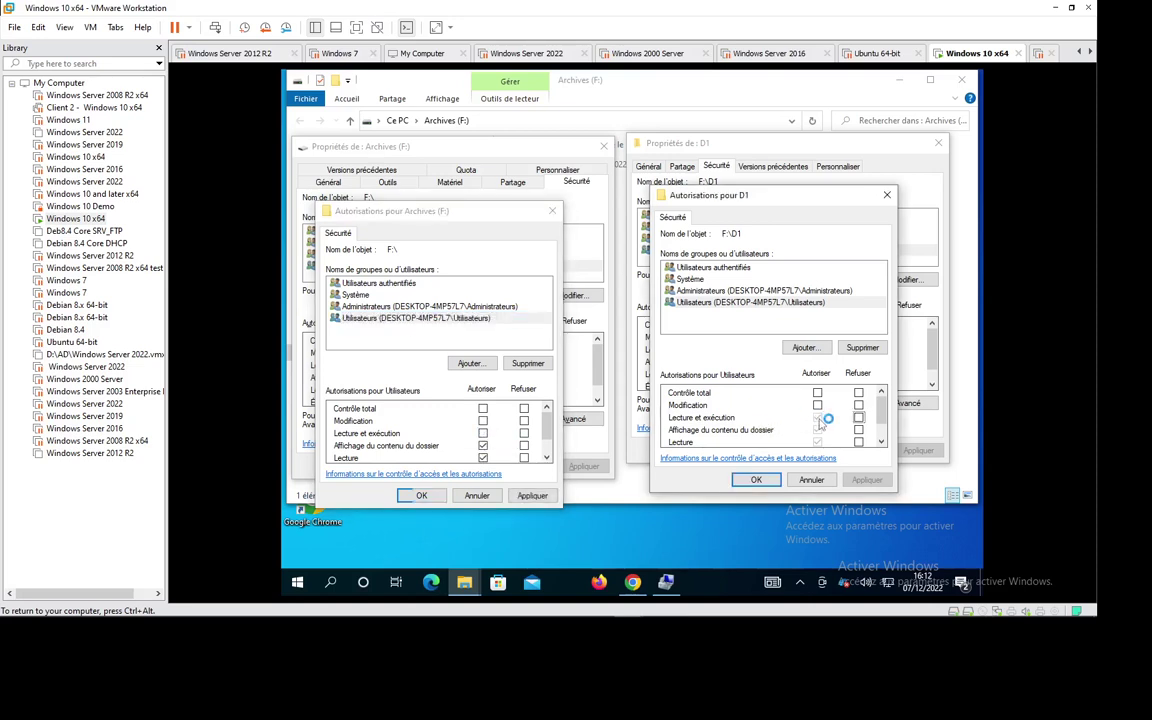
{"action": "left_click", "coordinate": [483, 433]}
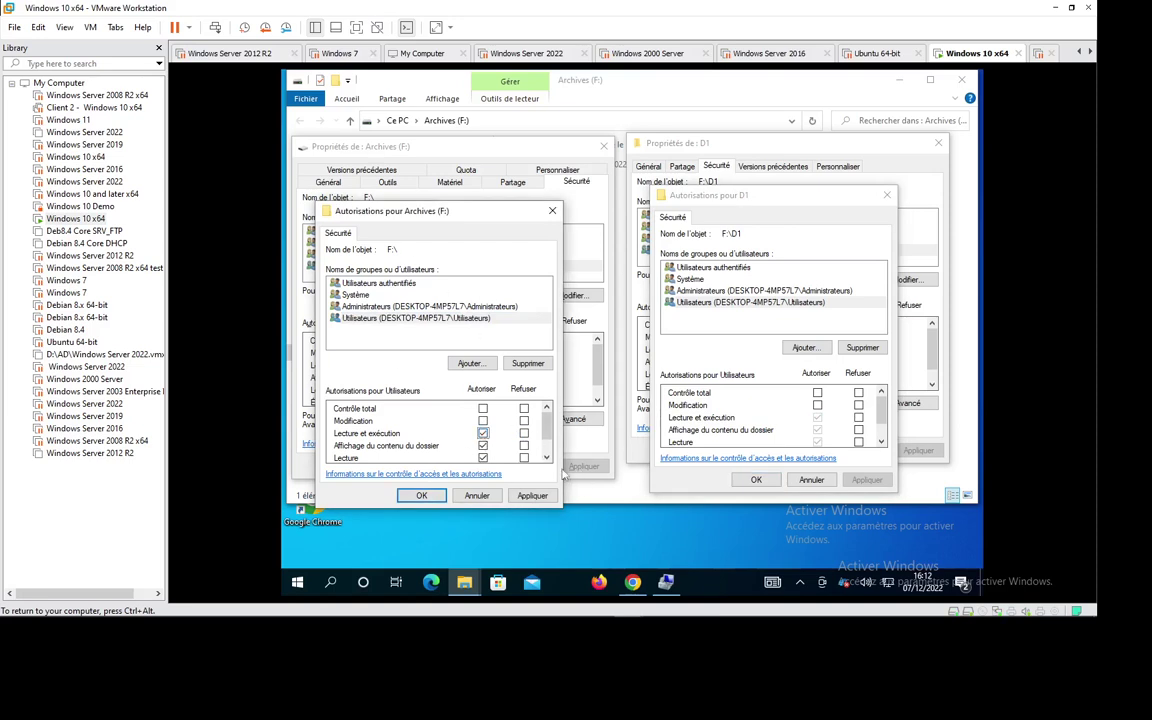
Step: Try to remove the Utilisateurs group from folder D1's permissions, then dismiss the inheritance warning
{"action": "left_click", "coordinate": [755, 303]}
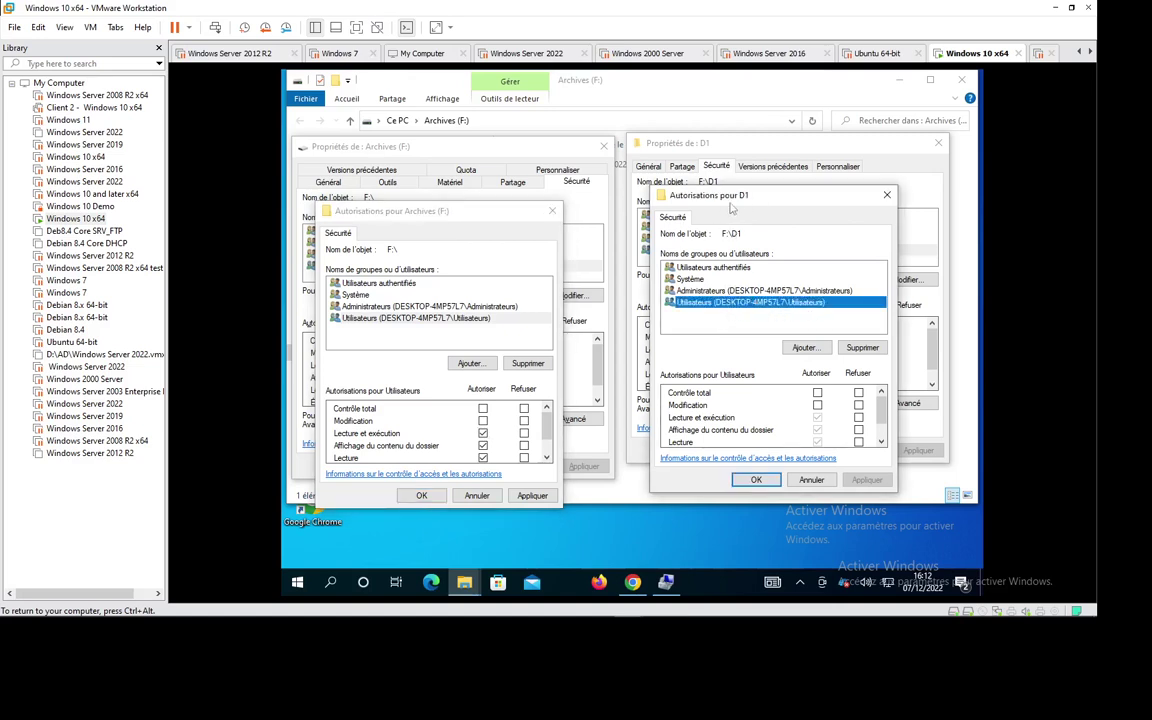
{"action": "left_click", "coordinate": [858, 348]}
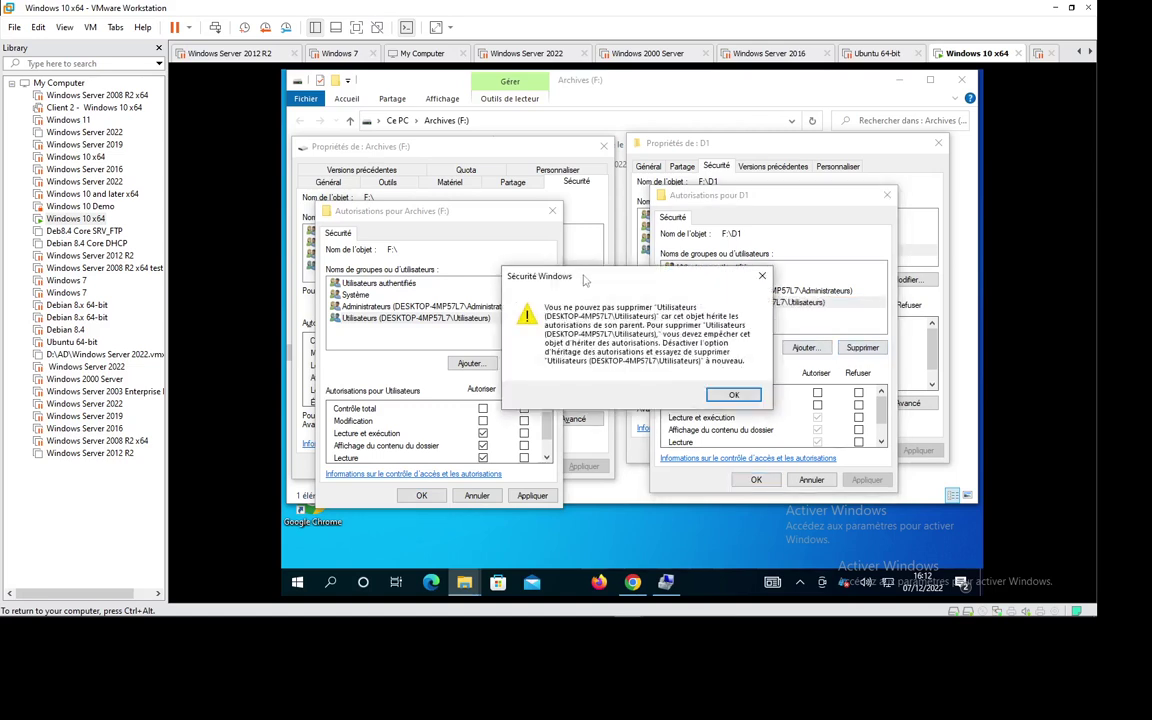
{"action": "left_click_drag", "start_coordinate": [585, 281], "coordinate": [724, 201]}
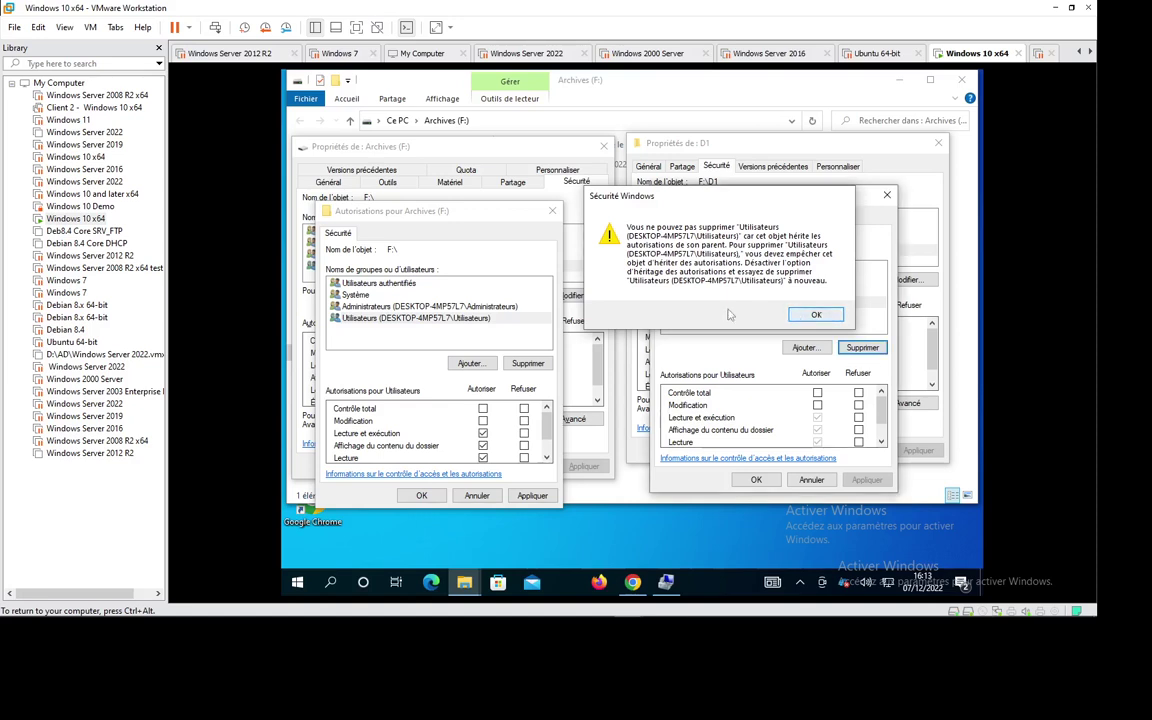
{"action": "left_click", "coordinate": [816, 315]}
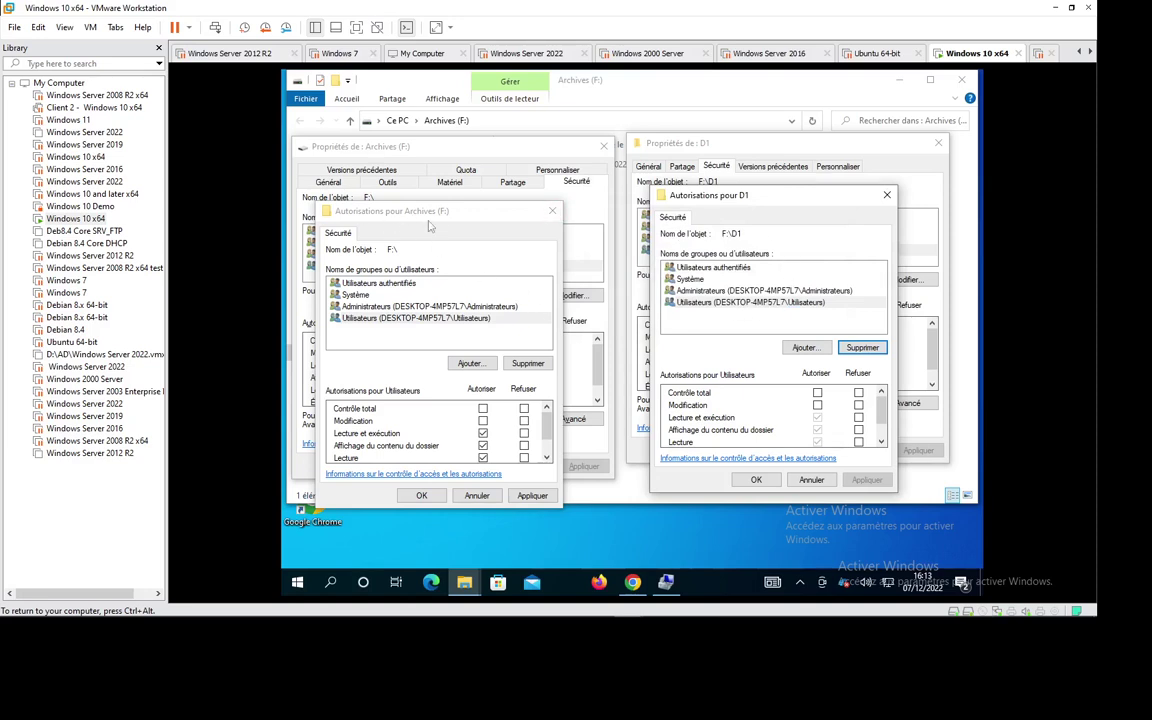
Step: Close the permission editors and properties windows of Archives (F:) and D1 without applying changes
{"action": "left_click", "coordinate": [552, 211]}
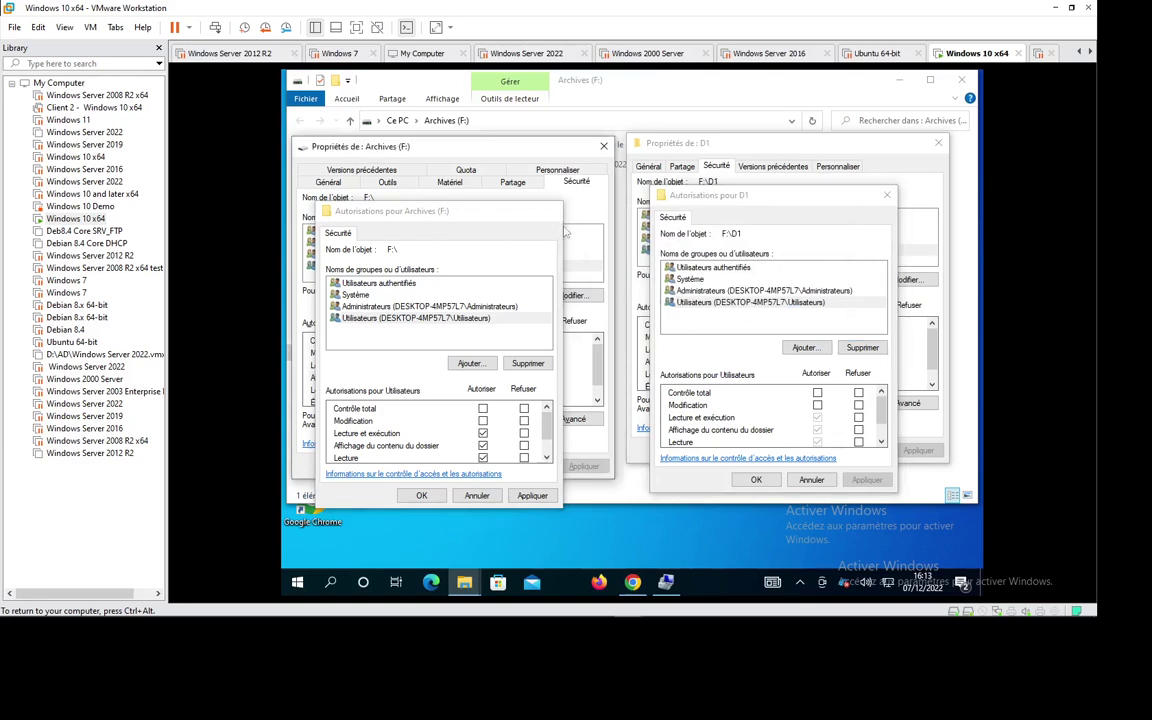
{"action": "left_click", "coordinate": [887, 197]}
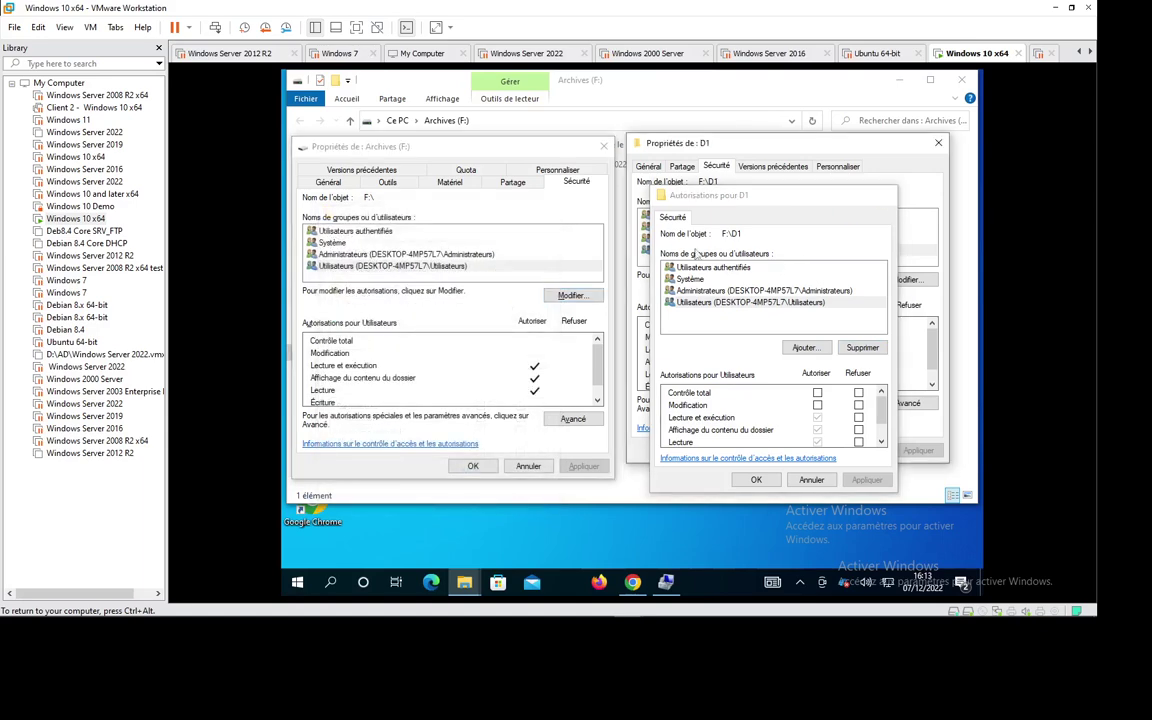
{"action": "left_click", "coordinate": [938, 143]}
{"action": "left_click", "coordinate": [603, 146]}
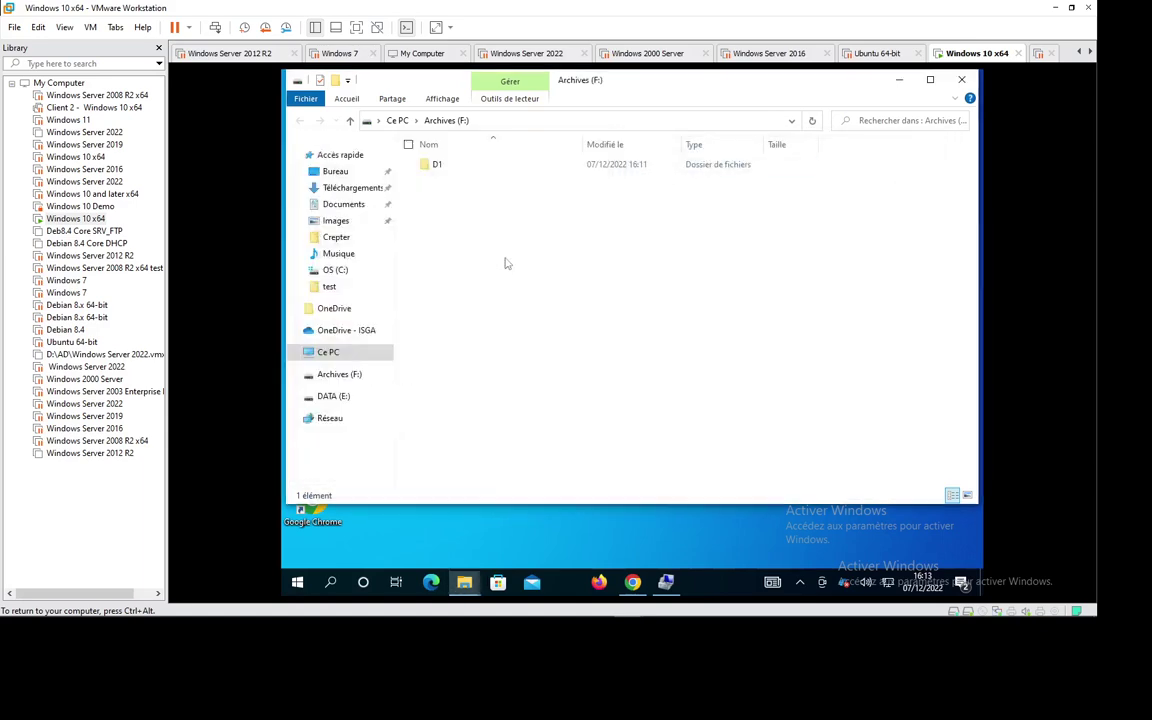
Step: Create a subfolder inside D1 on Archives (F:) and name it D2
{"action": "left_click", "coordinate": [432, 166]}
{"action": "double_click", "coordinate": [431, 168]}
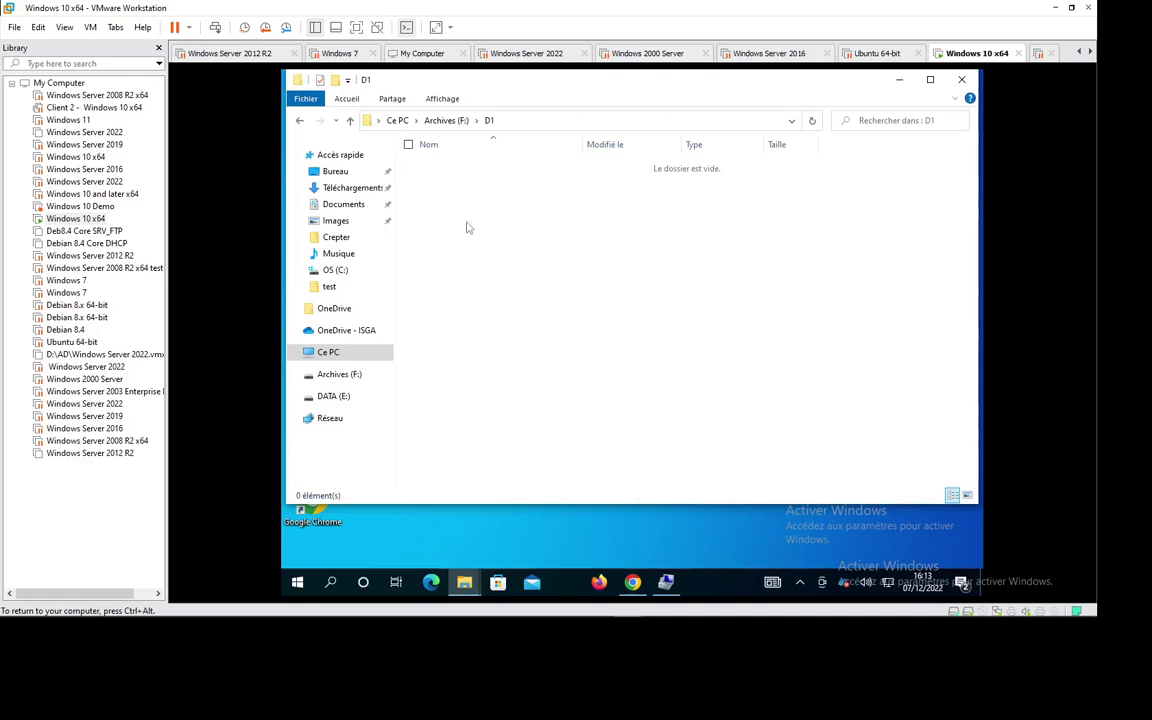
{"action": "right_click", "coordinate": [467, 226]}
{"action": "mouse_move", "coordinate": [452, 390]}
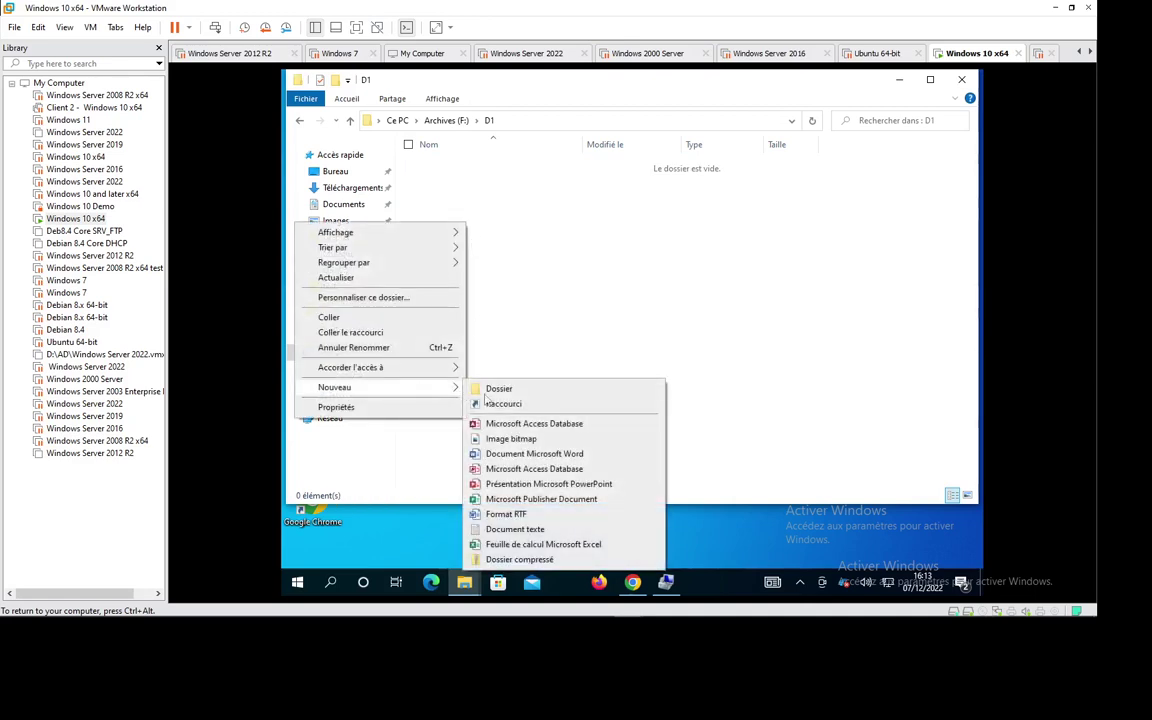
{"action": "left_click", "coordinate": [519, 396]}
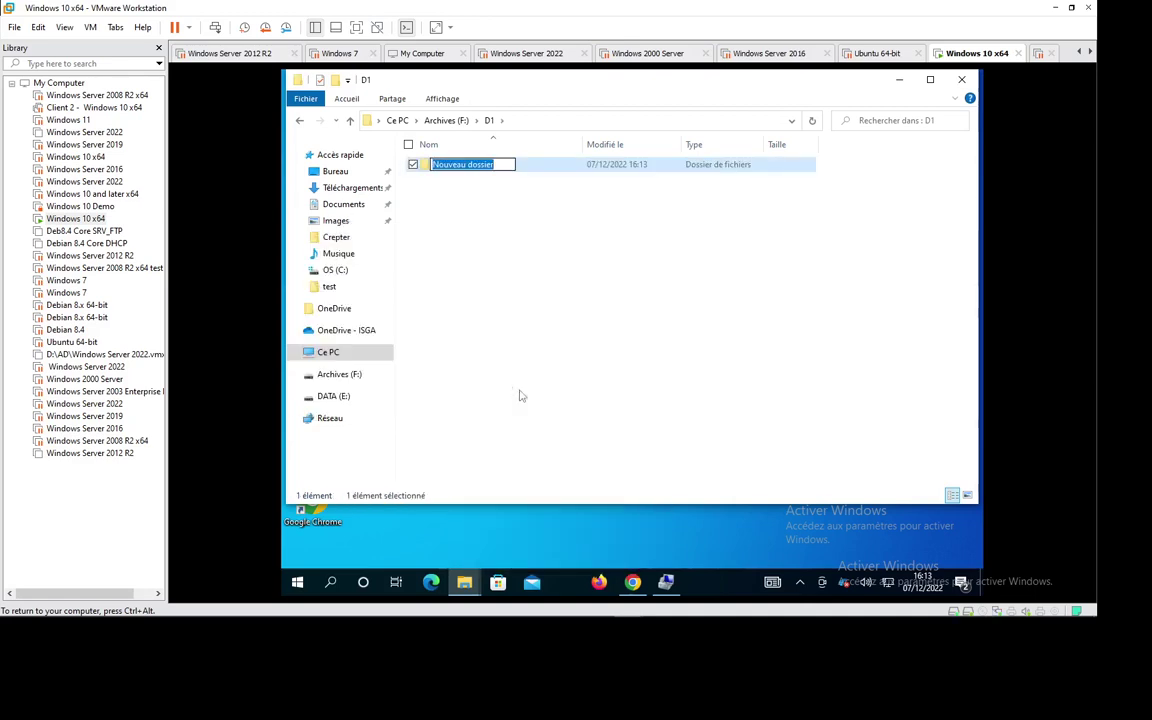
{"action": "type", "text": "D1"}
{"action": "key", "text": "Return"}
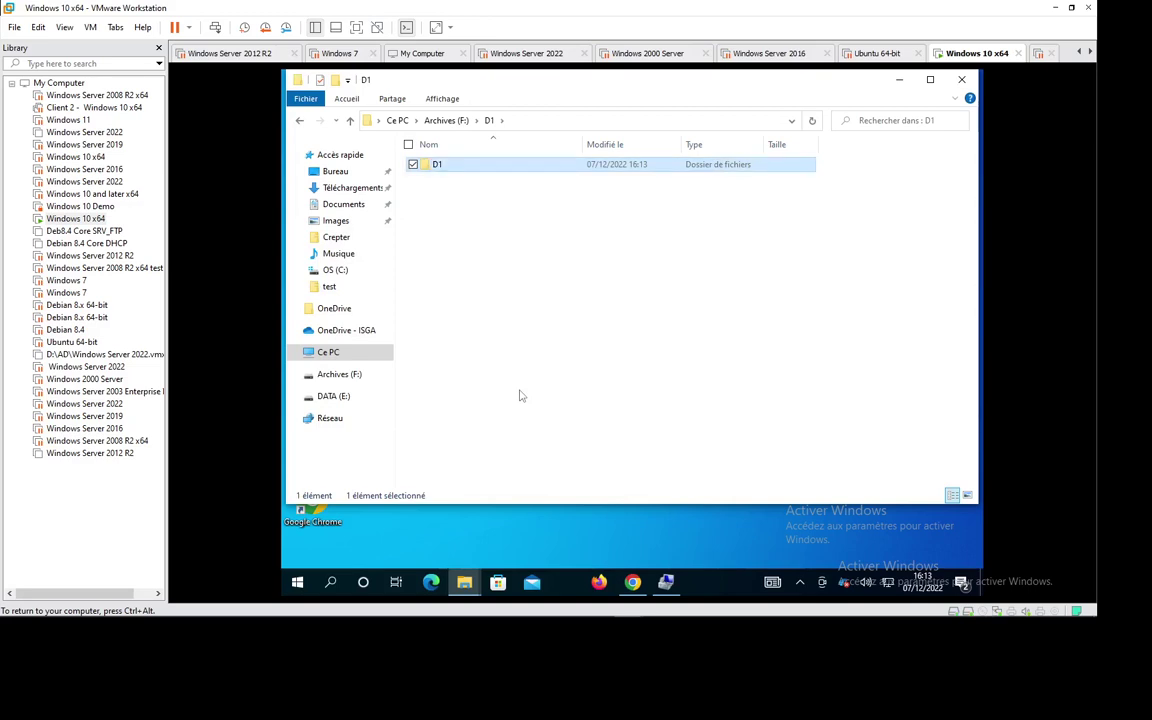
{"action": "key", "text": "F2"}
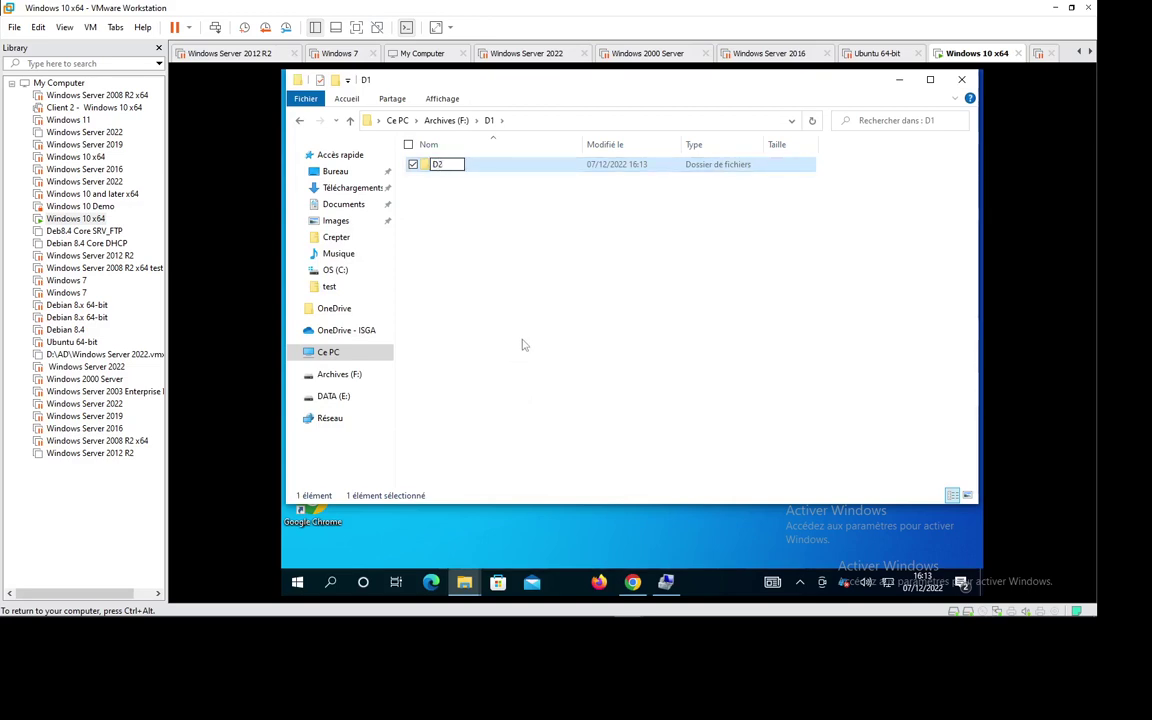
{"action": "key", "text": "Return"}
Step: Show the security permissions of the Utilisateurs group on the subfolder D2
{"action": "right_click", "coordinate": [433, 166]}
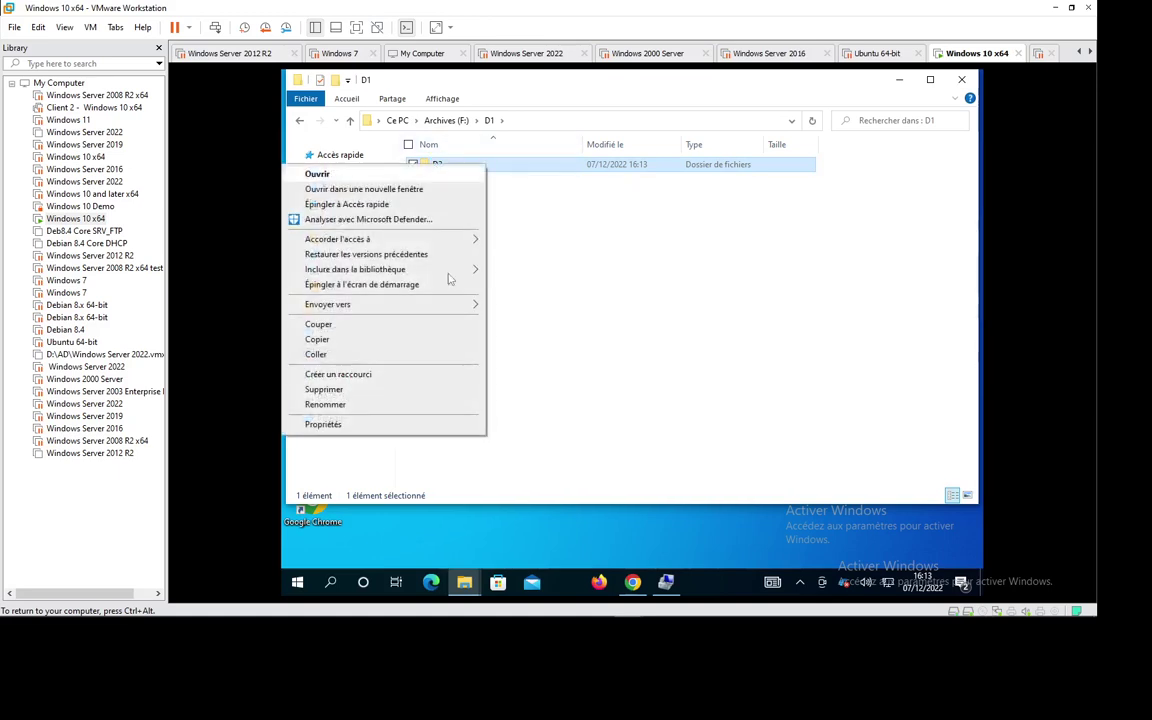
{"action": "left_click", "coordinate": [435, 424]}
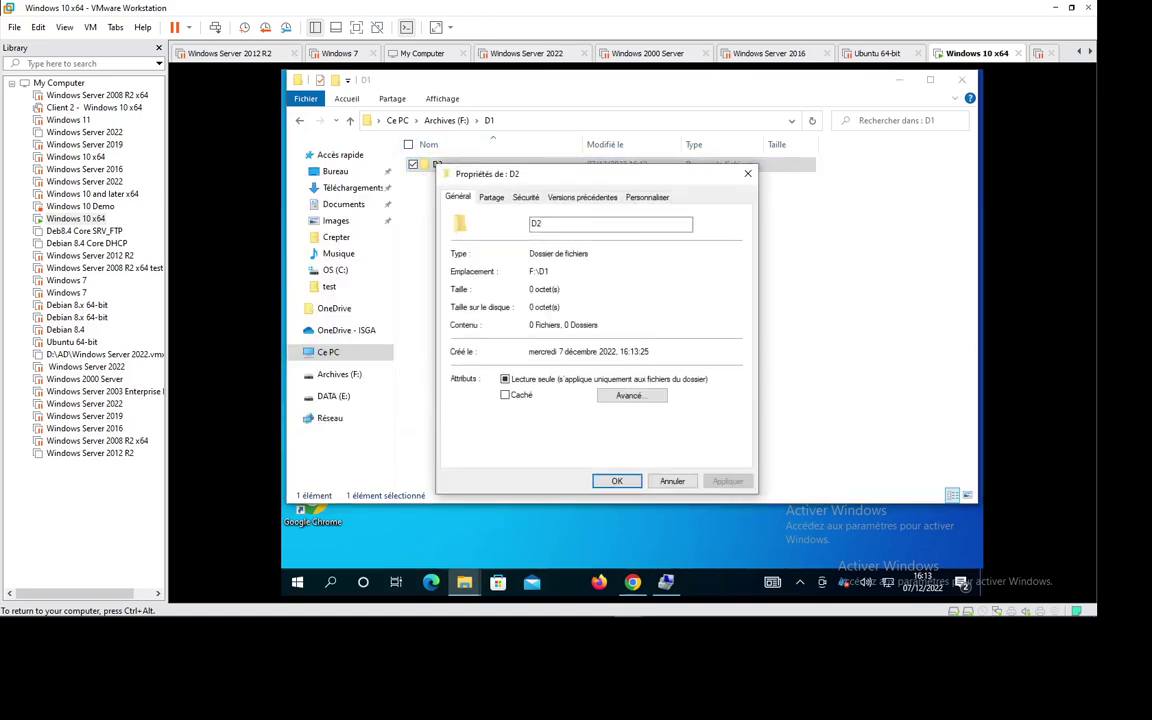
{"action": "left_click", "coordinate": [525, 197]}
{"action": "left_click", "coordinate": [517, 283]}
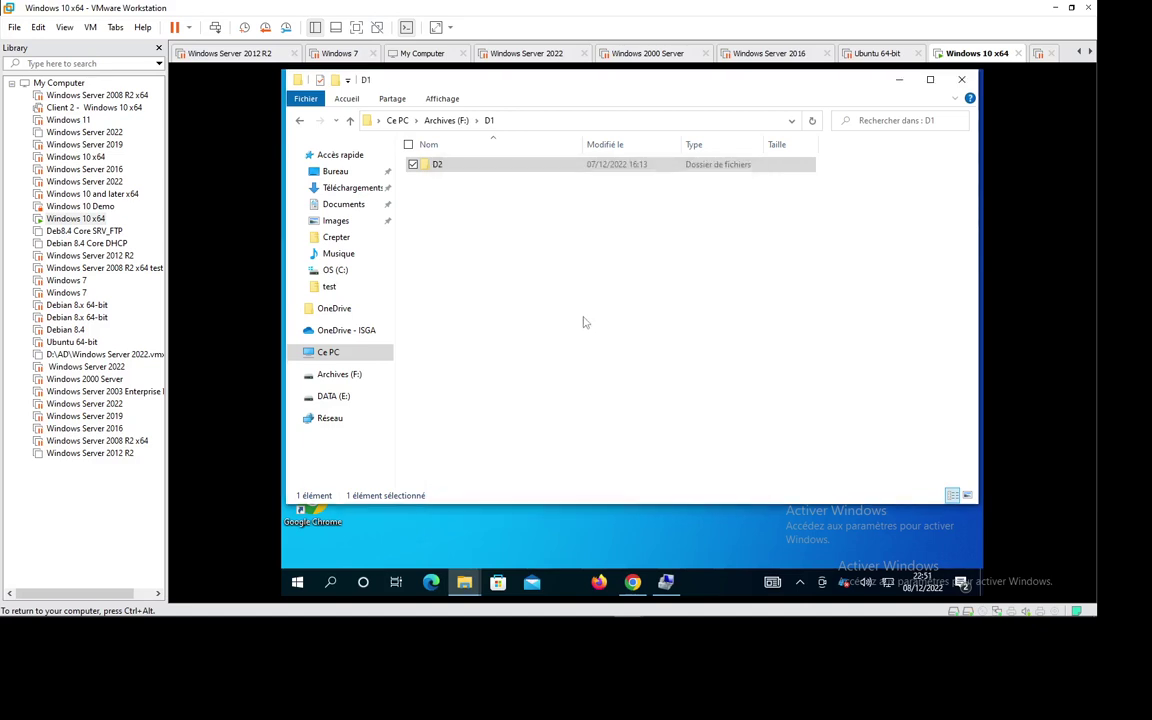
Step: Reopen the security properties of the folder D2 inside D1
{"action": "left_click", "coordinate": [491, 259]}
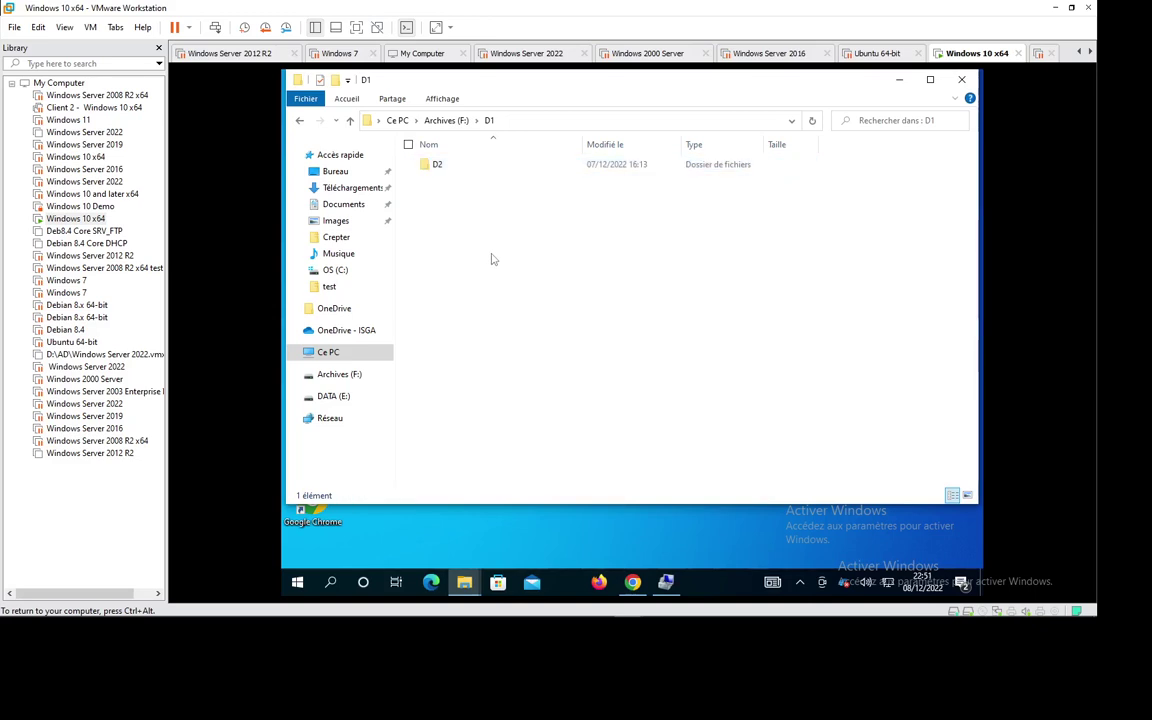
{"action": "left_click", "coordinate": [437, 165]}
{"action": "right_click", "coordinate": [486, 165]}
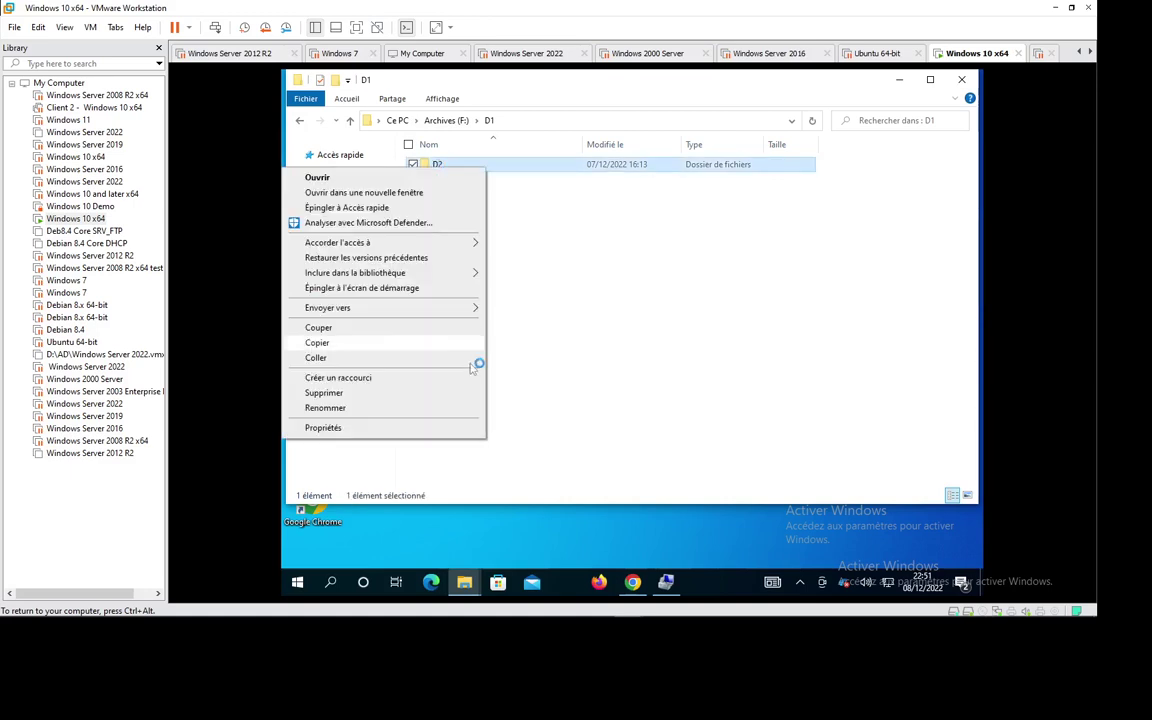
{"action": "left_click", "coordinate": [434, 428]}
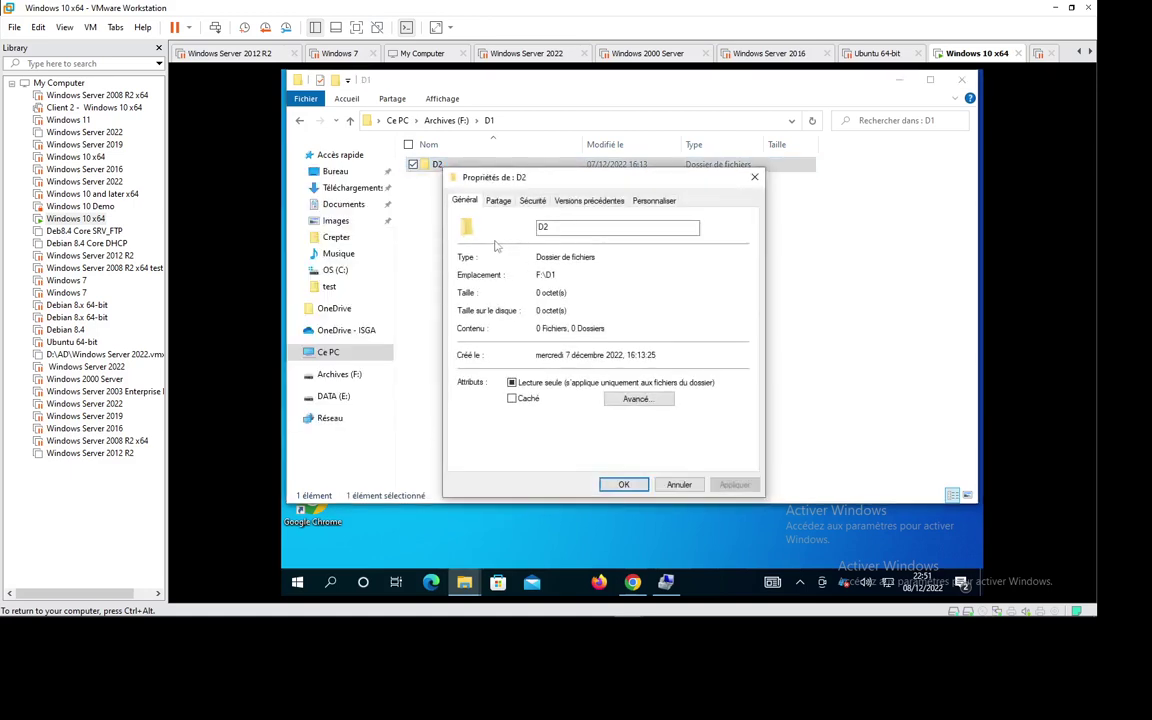
{"action": "left_click", "coordinate": [532, 200]}
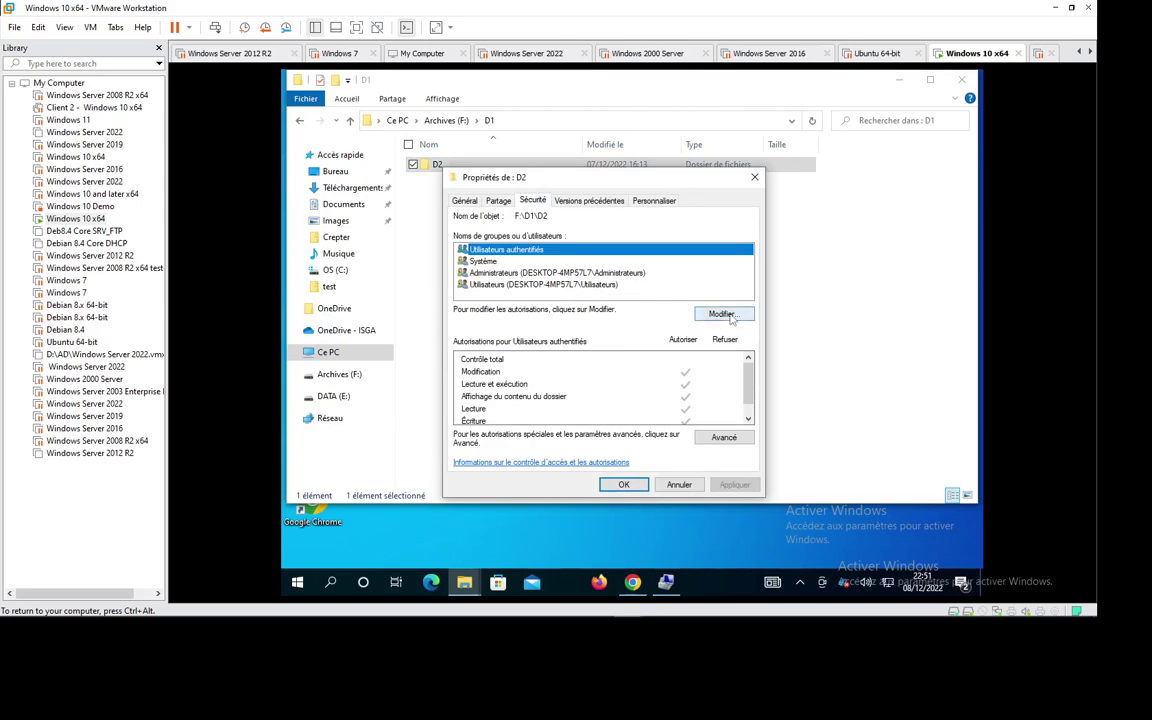
Step: Try to remove the Utilisateurs group from D2's permissions and cancel the permission editor
{"action": "left_click", "coordinate": [722, 313]}
{"action": "left_click", "coordinate": [553, 340]}
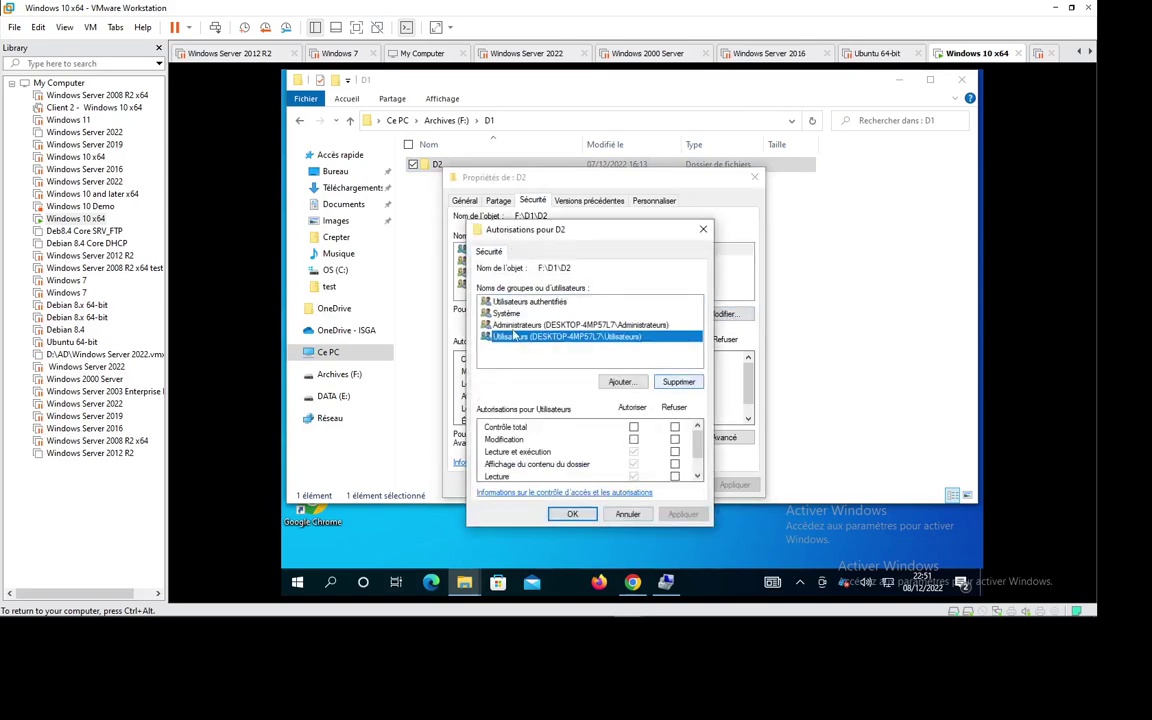
{"action": "left_click", "coordinate": [678, 385]}
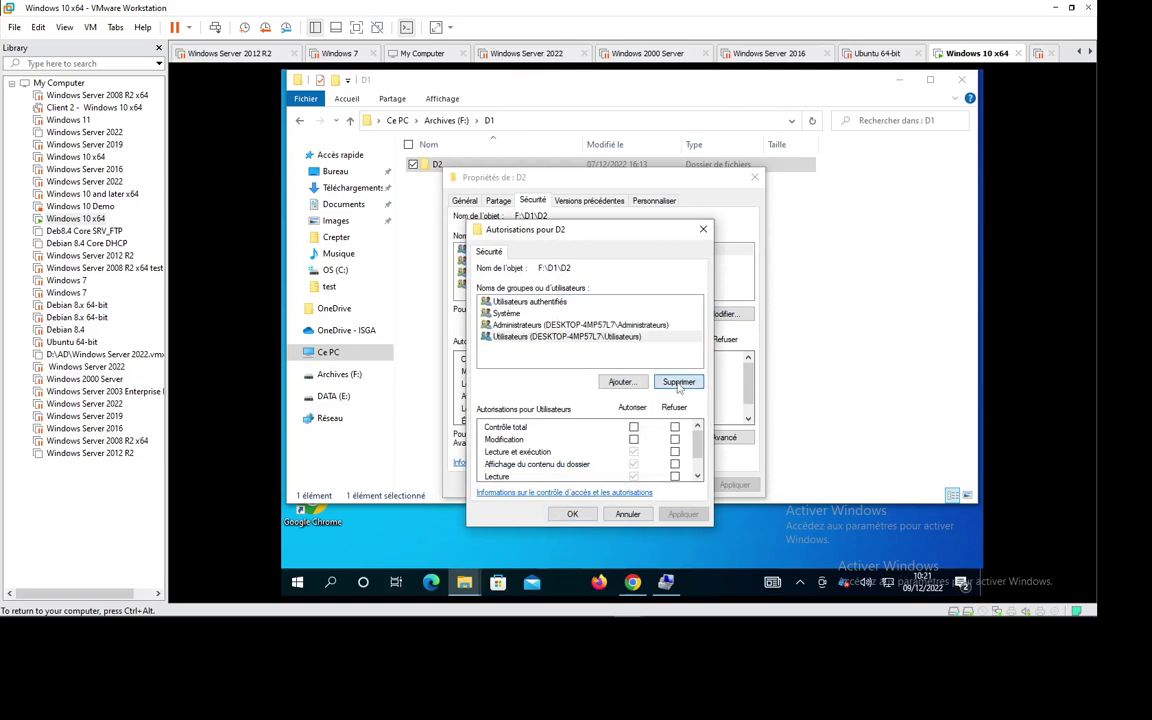
{"action": "left_click", "coordinate": [715, 397]}
{"action": "left_click", "coordinate": [627, 513]}
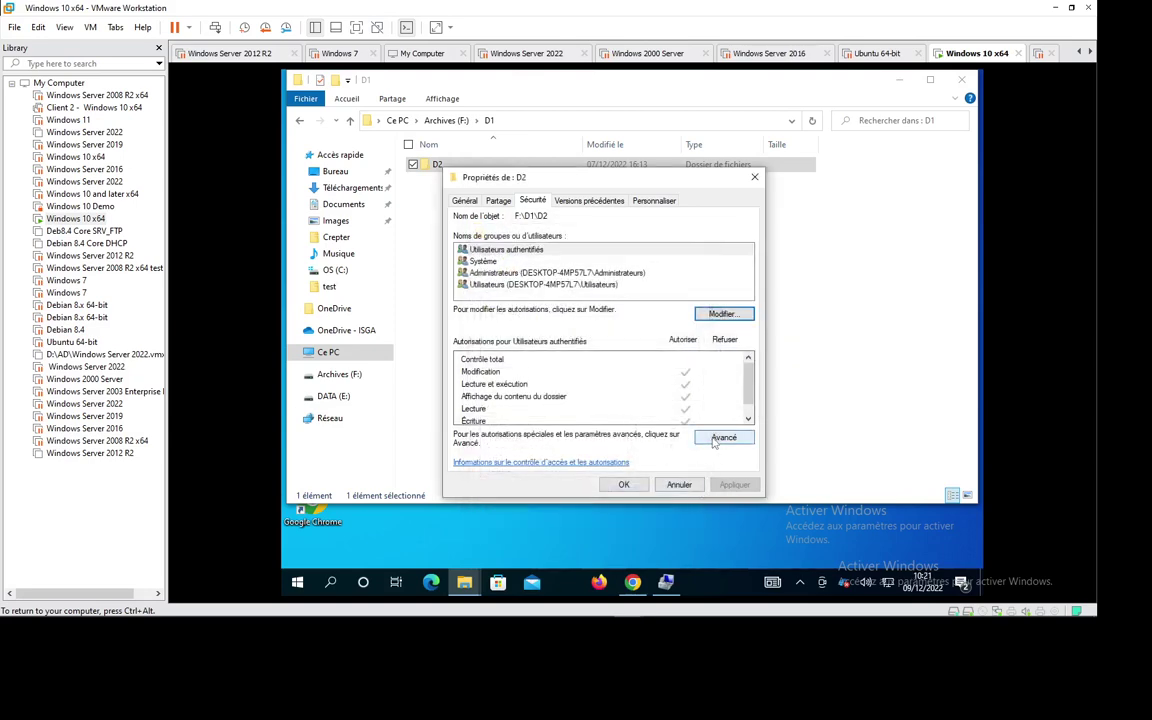
Step: Disable inheritance in D2's advanced security settings, converting the inherited permissions into explicit permissions, and apply the change
{"action": "left_click", "coordinate": [718, 438]}
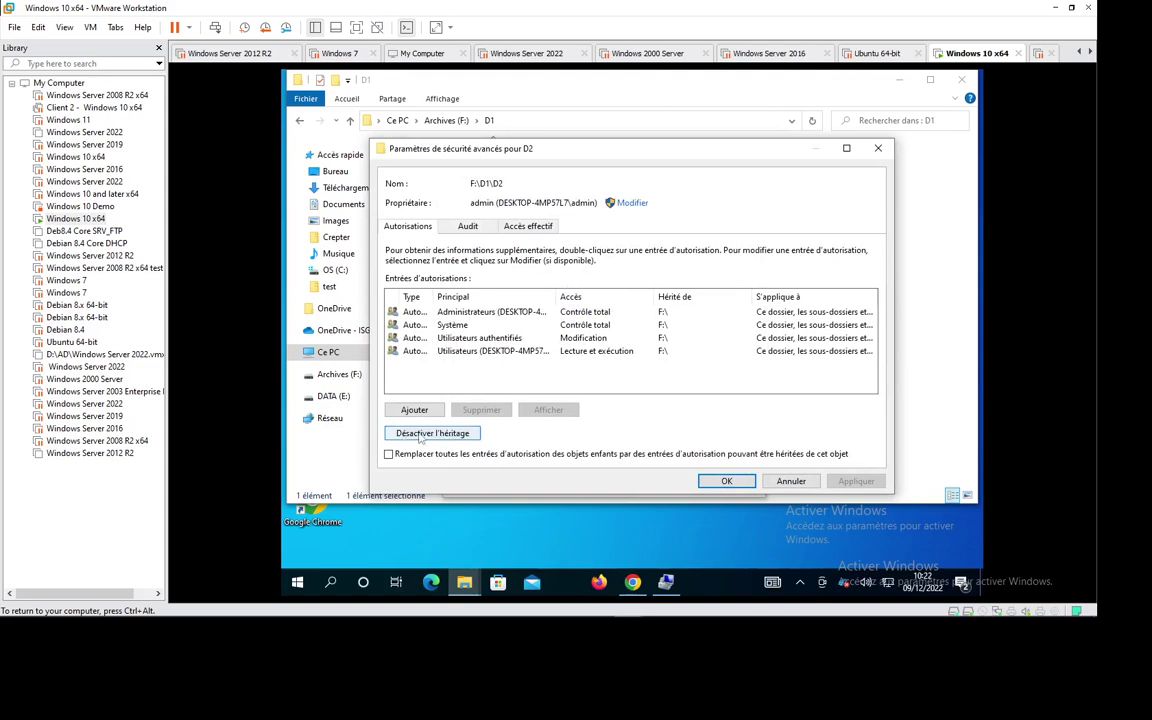
{"action": "left_click", "coordinate": [421, 436]}
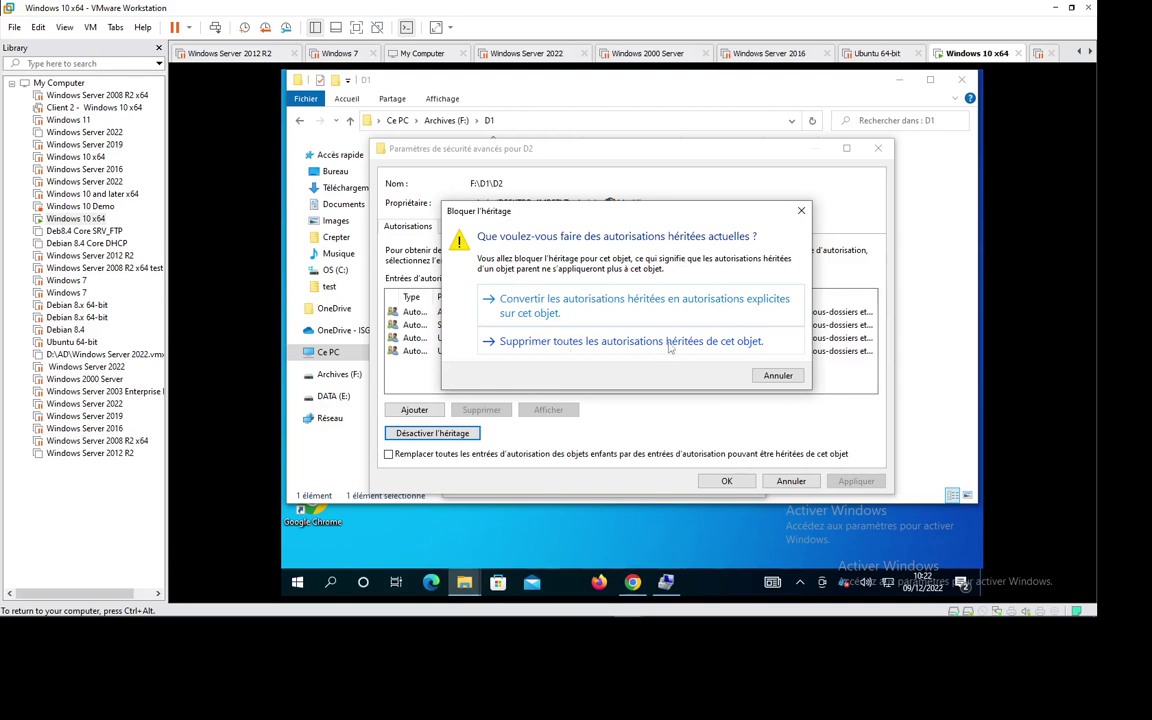
{"action": "left_click", "coordinate": [536, 306]}
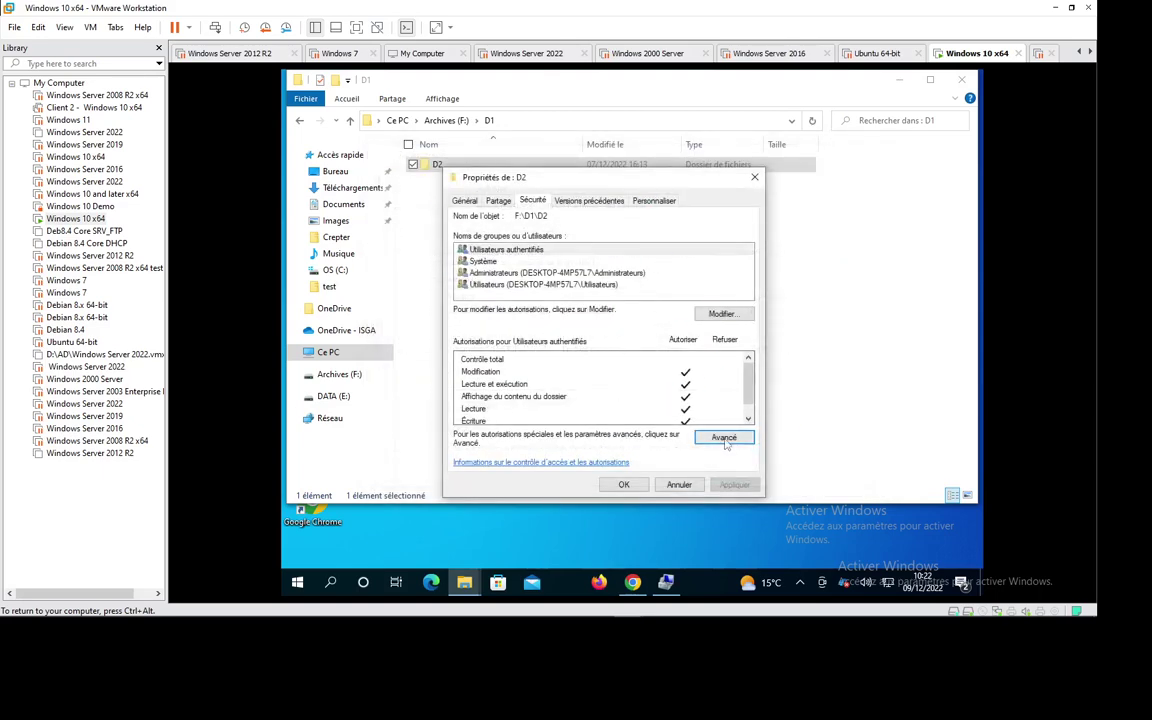
Step: Check the Utilisateurs group's permissions on D2 and review the permission entries in its advanced security settings
{"action": "left_click", "coordinate": [541, 285]}
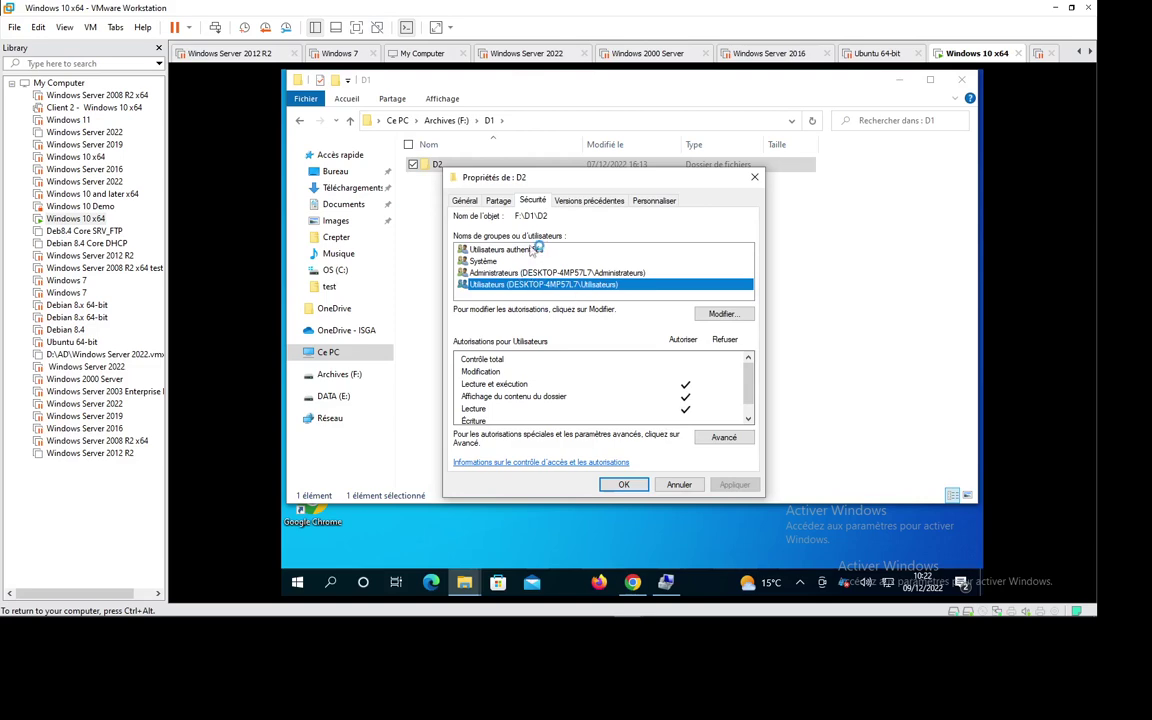
{"action": "left_click", "coordinate": [723, 439]}
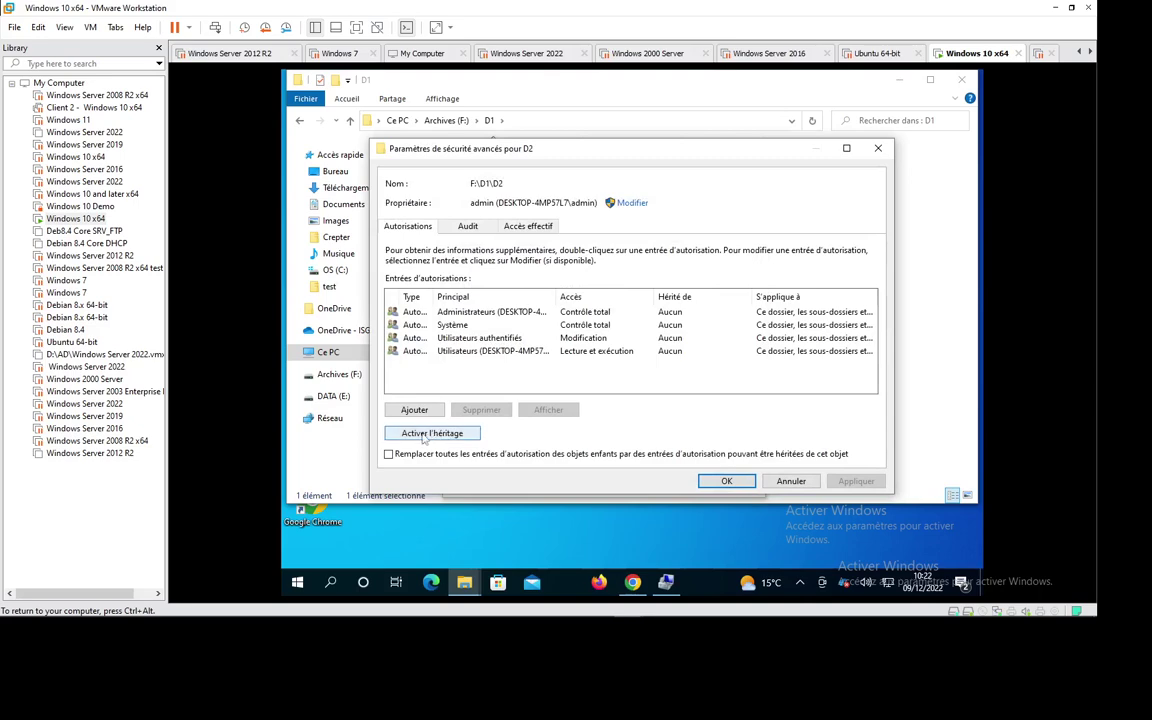
Step: Remove the Utilisateurs group from D2's permissions, apply the change and close the folder's properties
{"action": "left_click", "coordinate": [789, 482]}
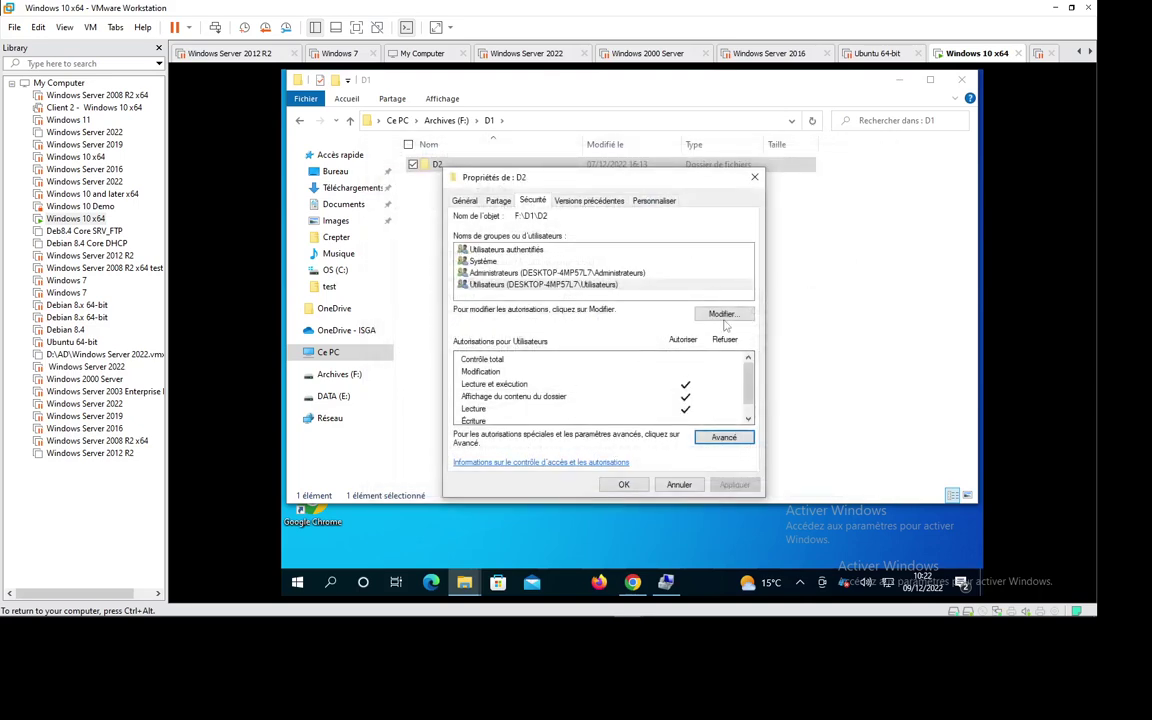
{"action": "left_click", "coordinate": [722, 314]}
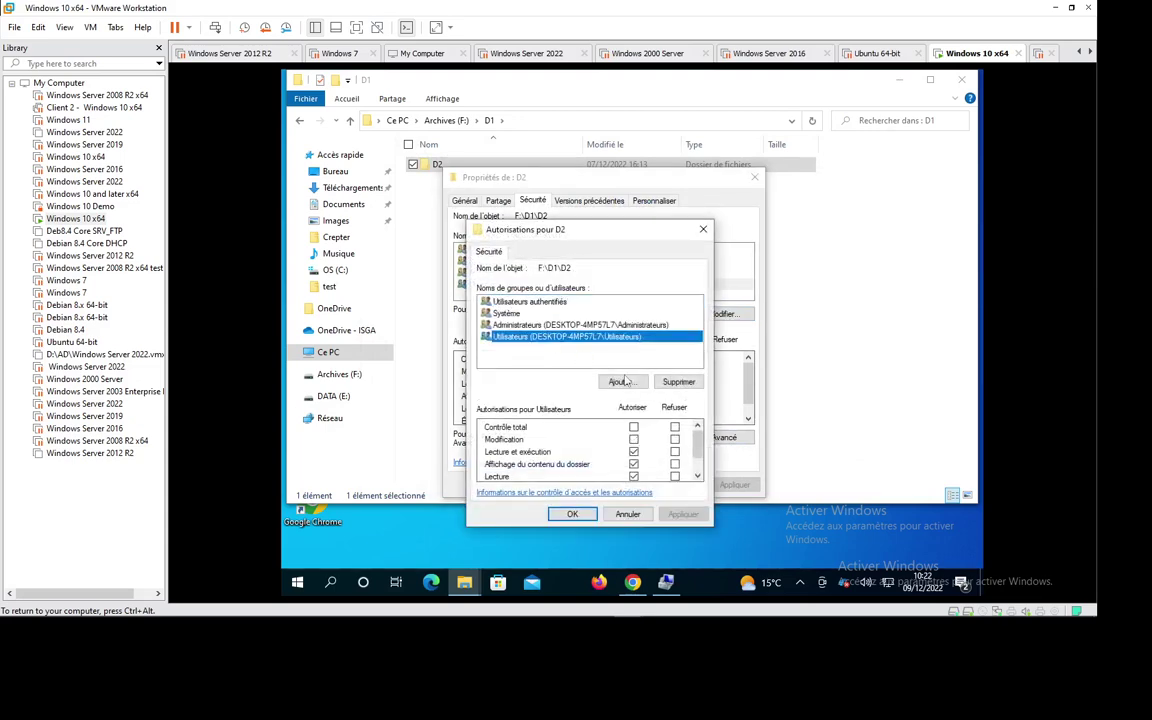
{"action": "left_click", "coordinate": [678, 381]}
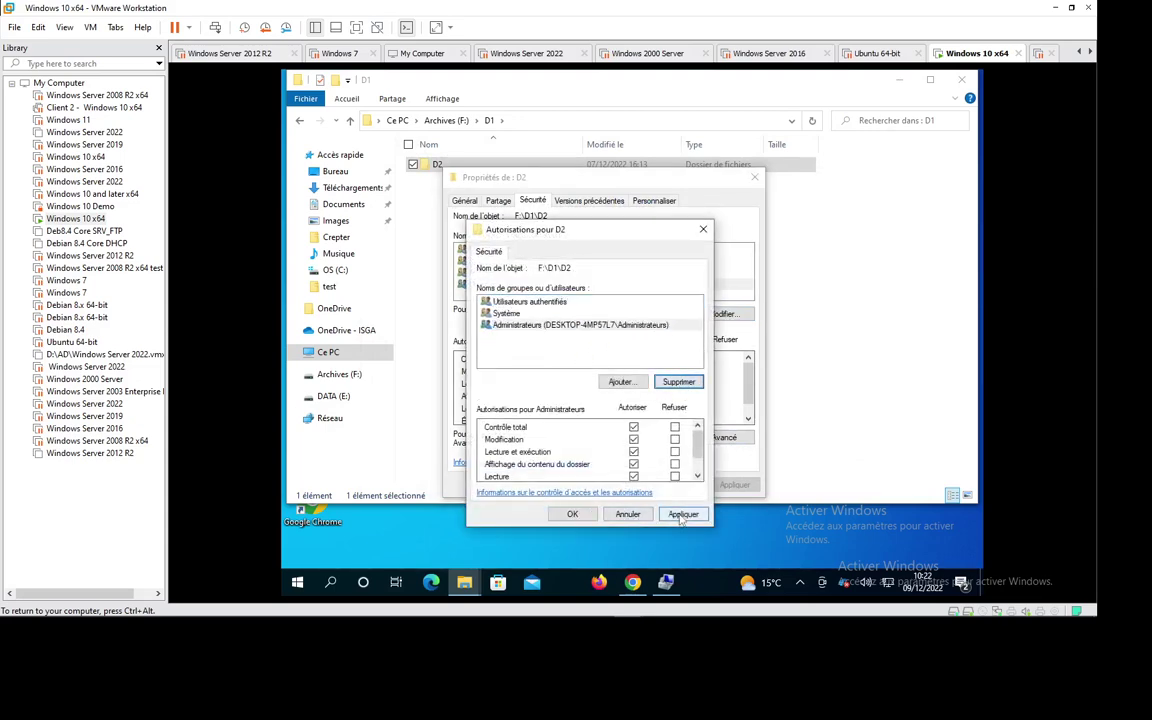
{"action": "left_click", "coordinate": [684, 514]}
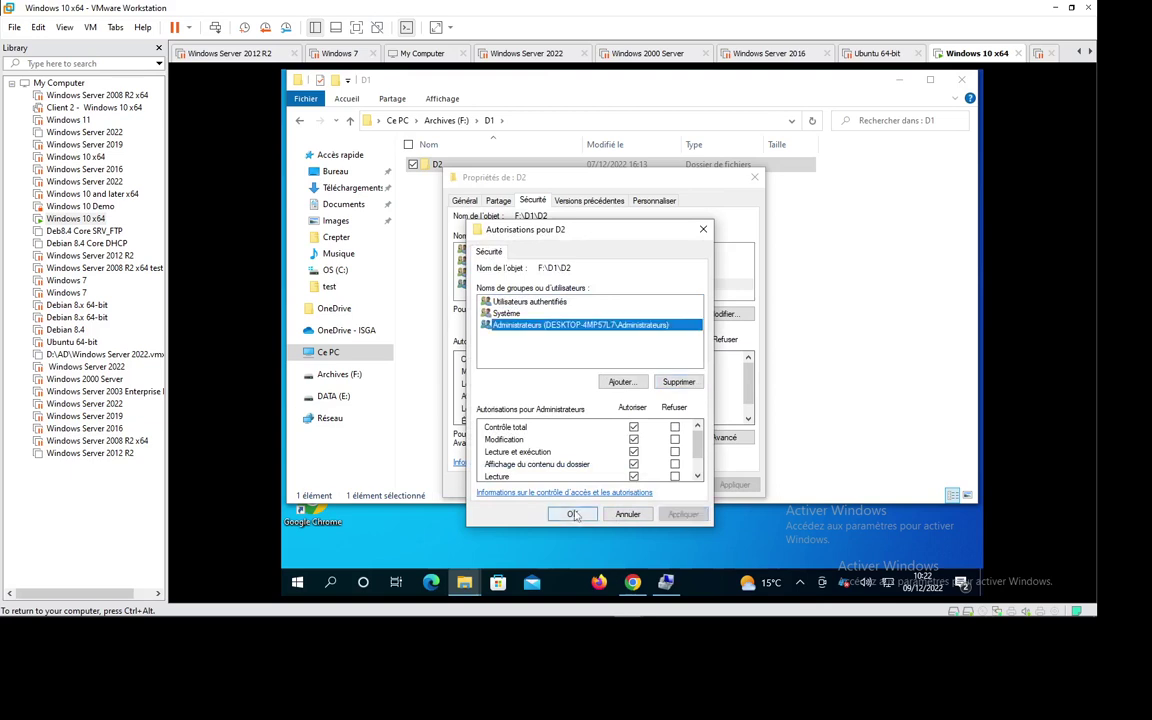
{"action": "left_click", "coordinate": [628, 513]}
{"action": "left_click", "coordinate": [621, 485]}
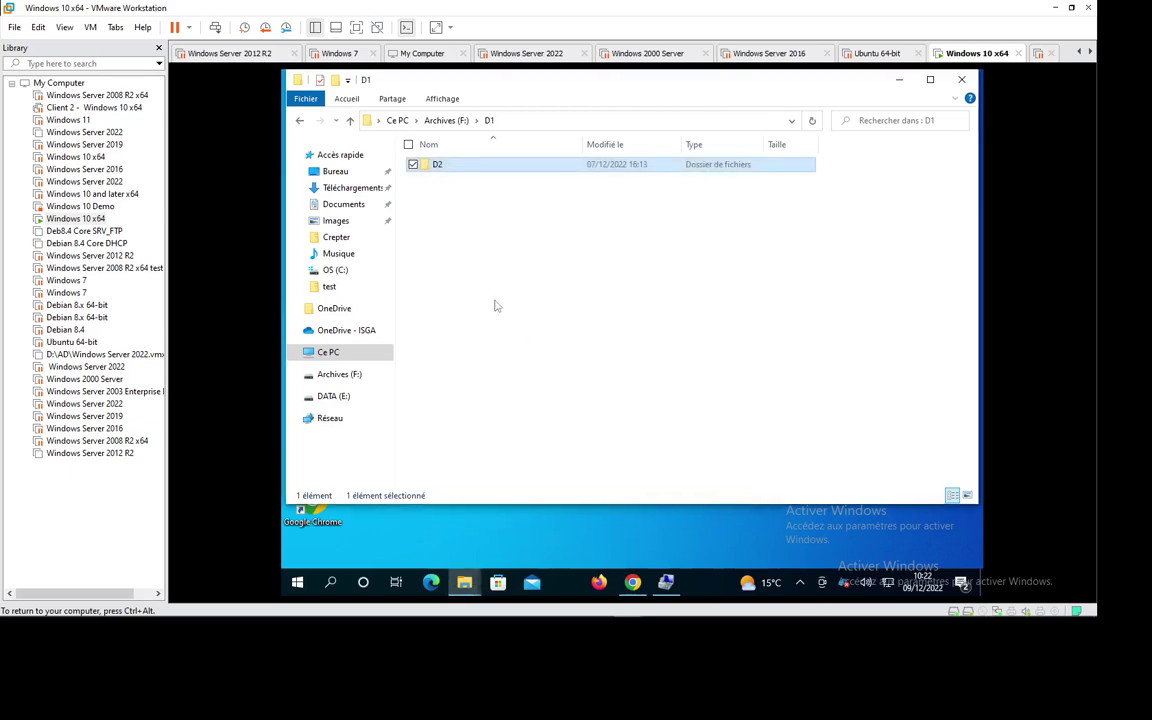
Step: Create a new folder named D3 inside D1
{"action": "left_click", "coordinate": [497, 303]}
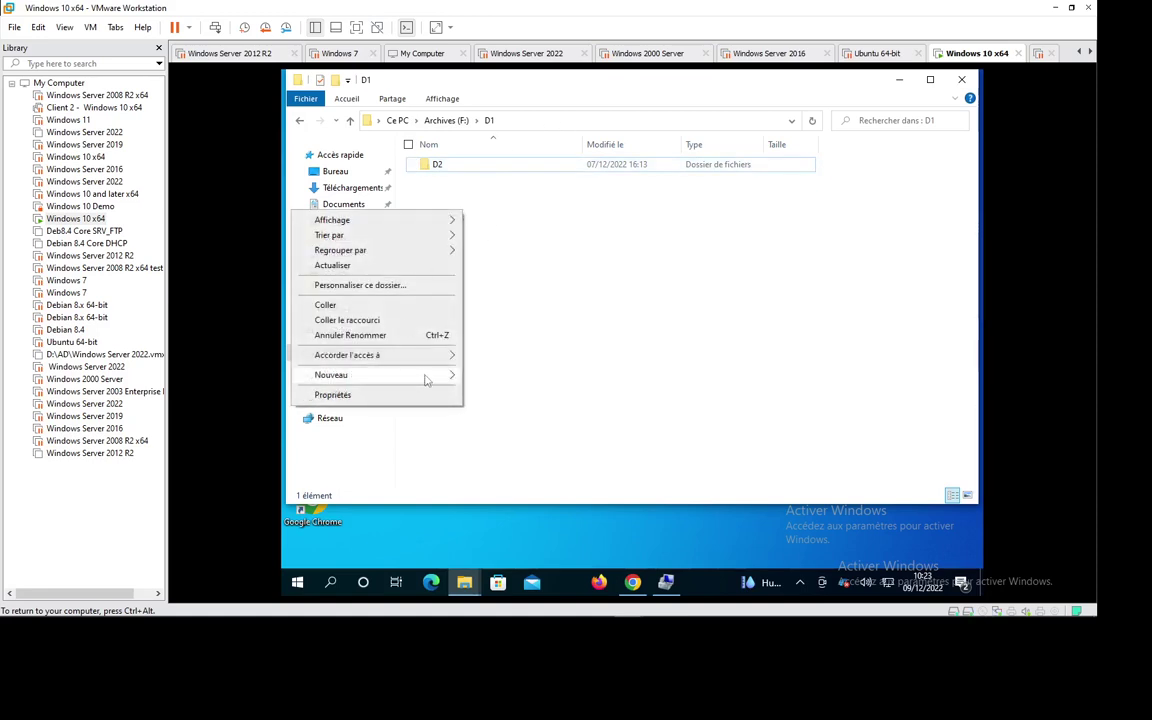
{"action": "mouse_move", "coordinate": [424, 378]}
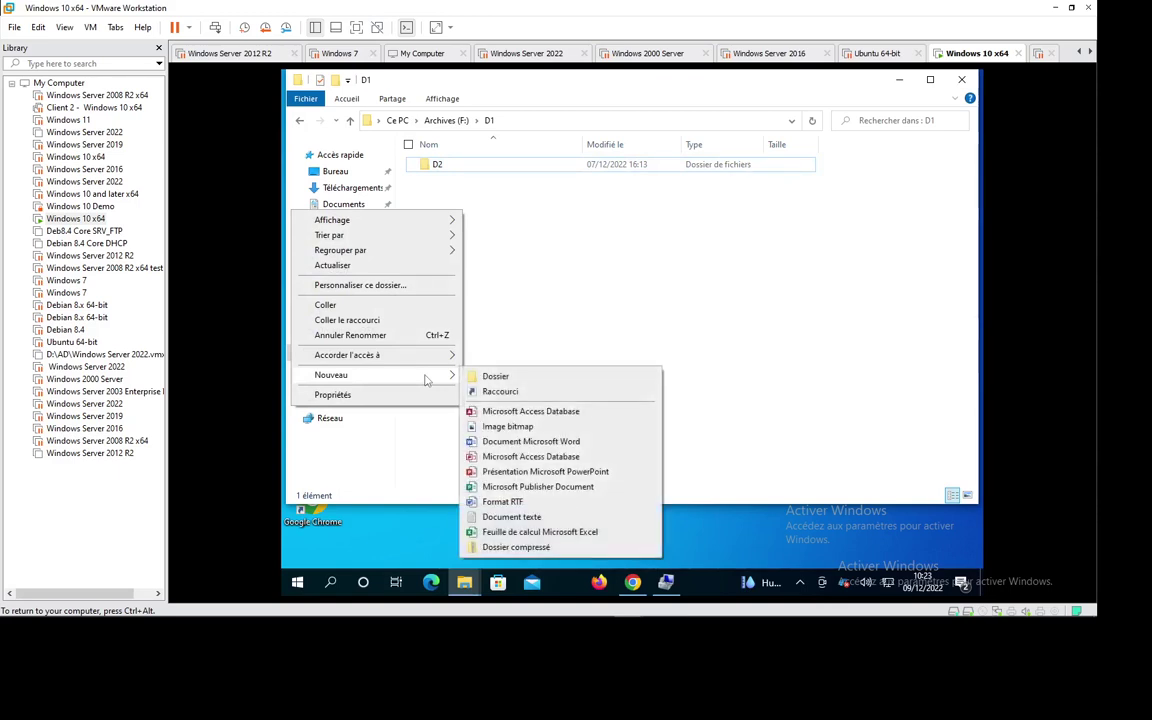
{"action": "left_click", "coordinate": [586, 379]}
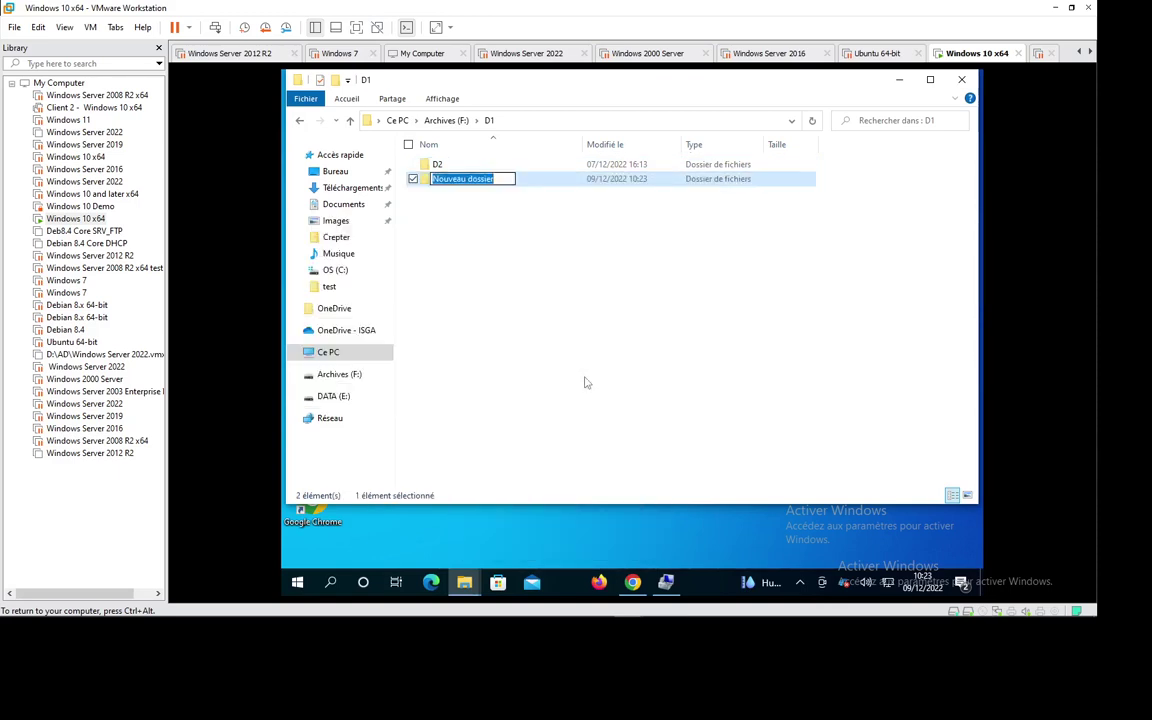
{"action": "type", "text": "D3"}
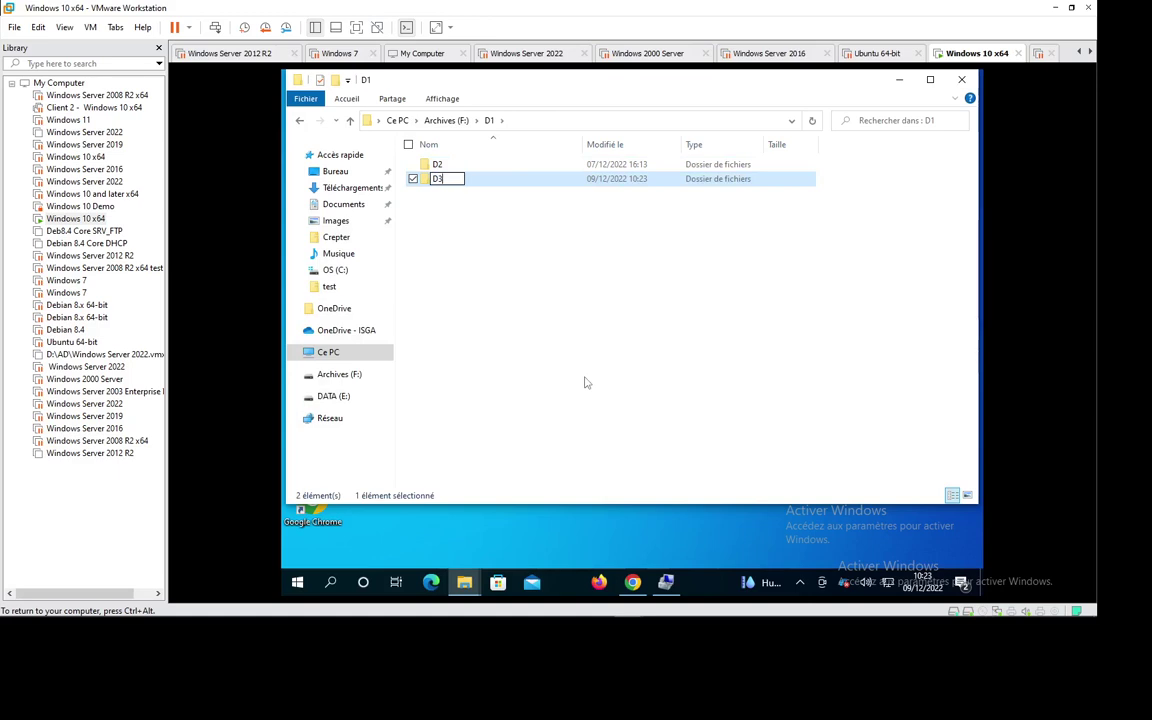
{"action": "key", "text": "Return"}
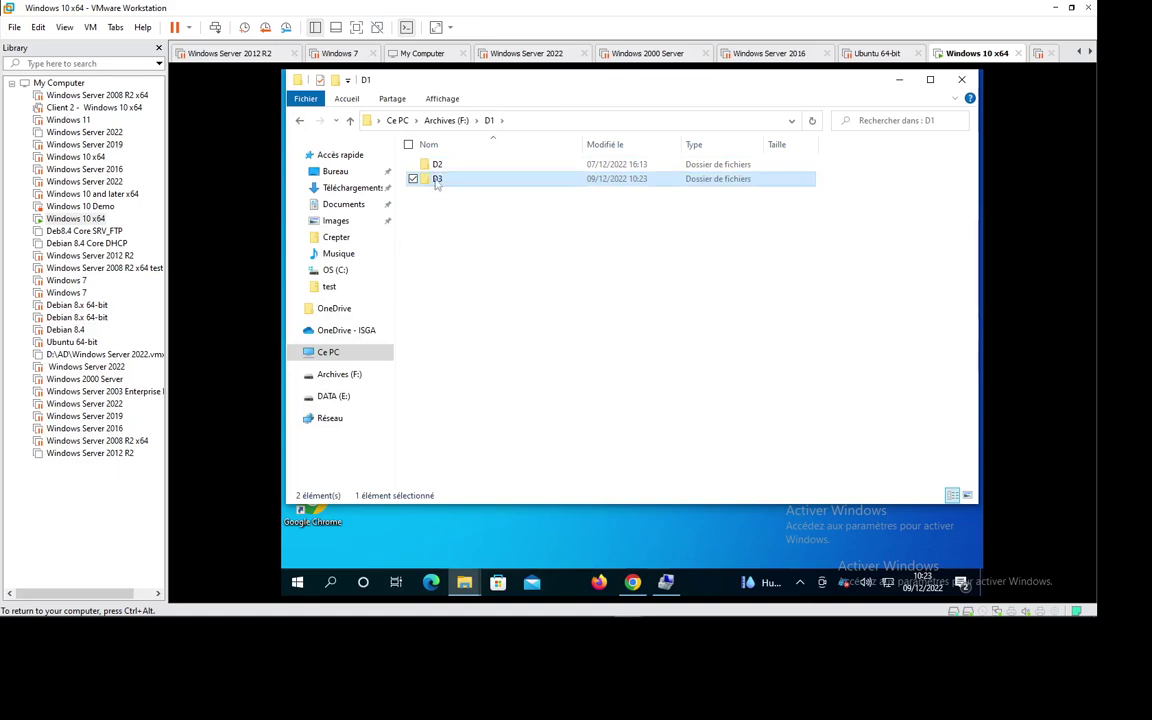
Step: Open the security properties of folder D3 and check the Utilisateurs group's permissions
{"action": "right_click", "coordinate": [436, 183]}
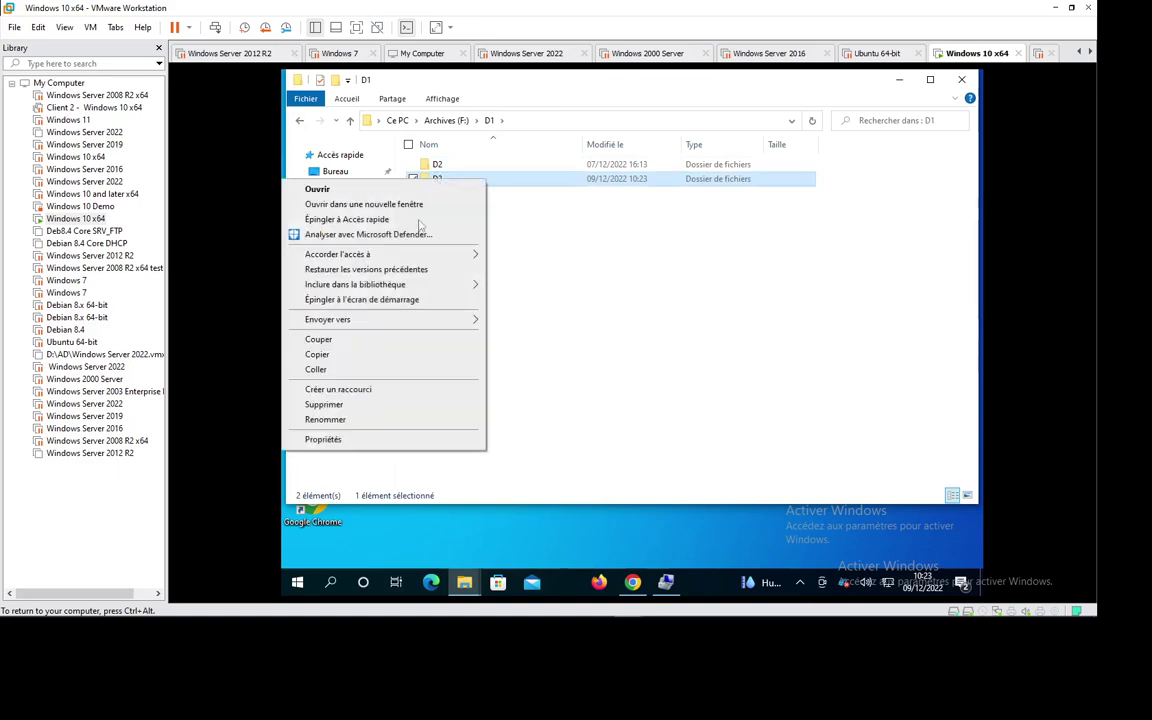
{"action": "left_click", "coordinate": [366, 439]}
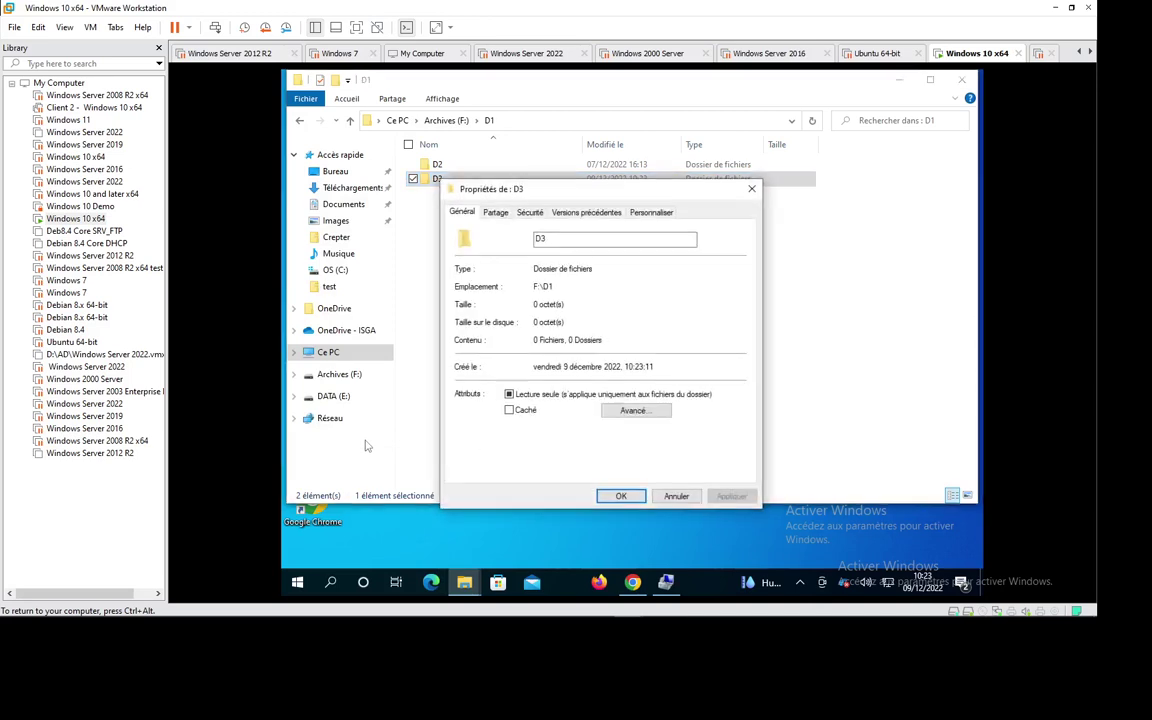
{"action": "left_click", "coordinate": [530, 213]}
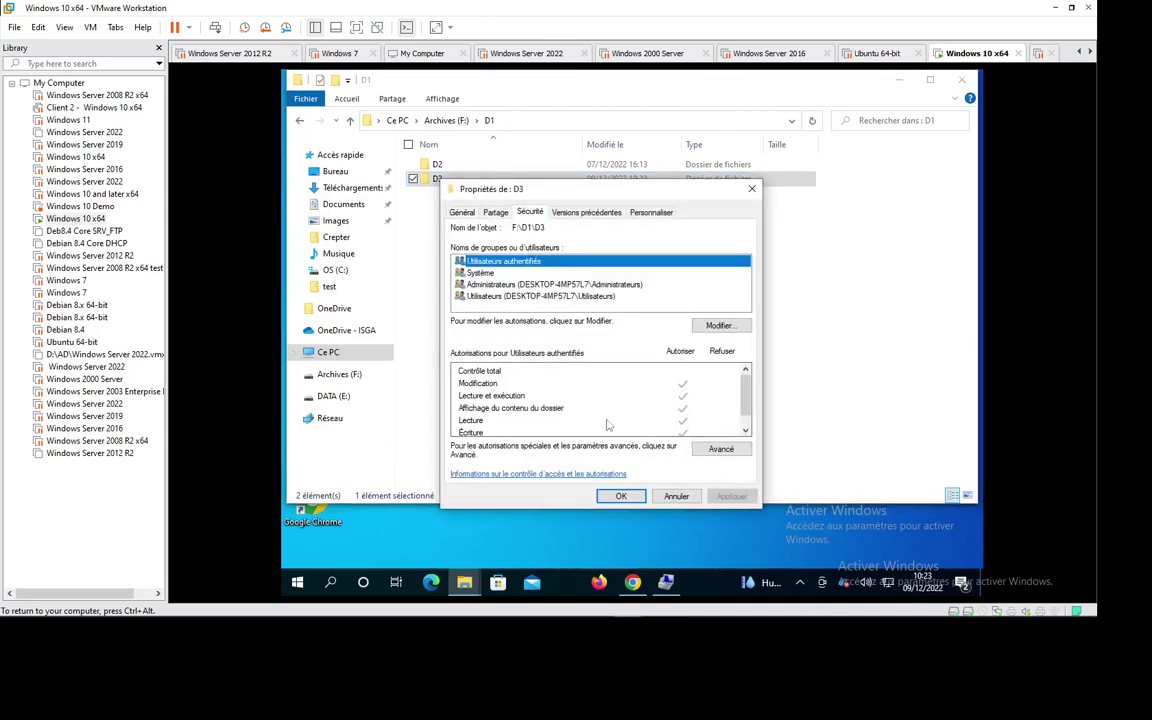
{"action": "left_click", "coordinate": [510, 299]}
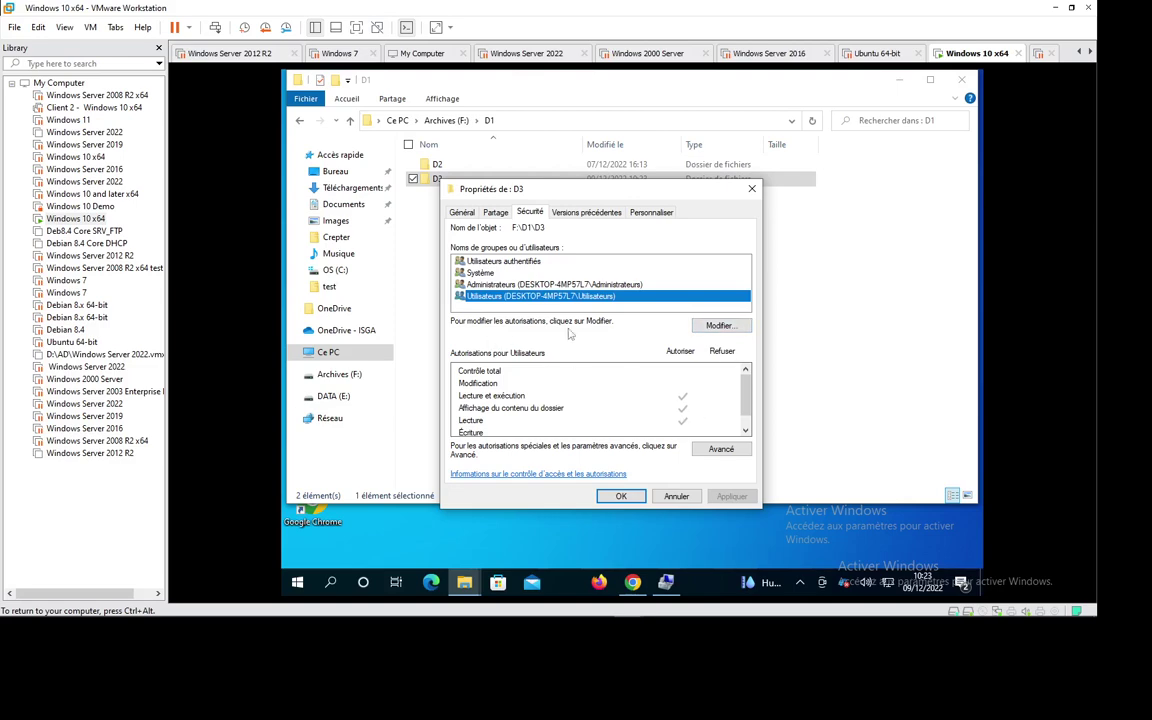
Step: Disable inheritance in D3's advanced security settings, removing all inherited permissions, and confirm the change
{"action": "left_click", "coordinate": [721, 449]}
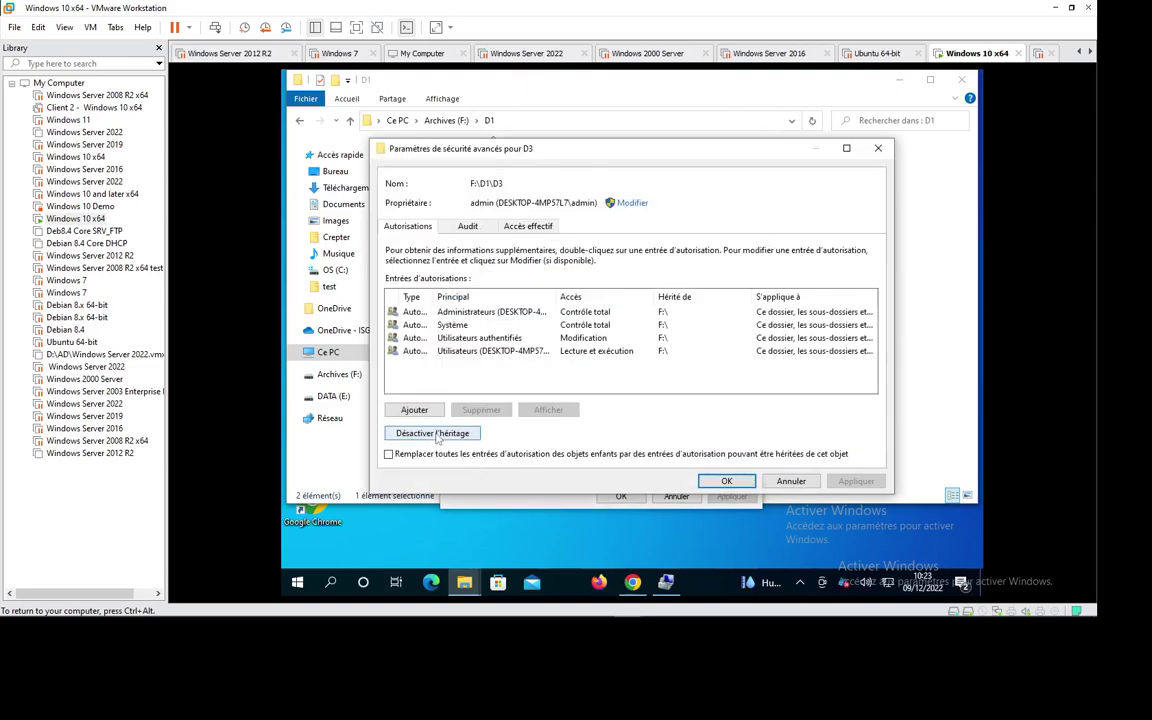
{"action": "left_click", "coordinate": [434, 434]}
{"action": "left_click", "coordinate": [513, 343]}
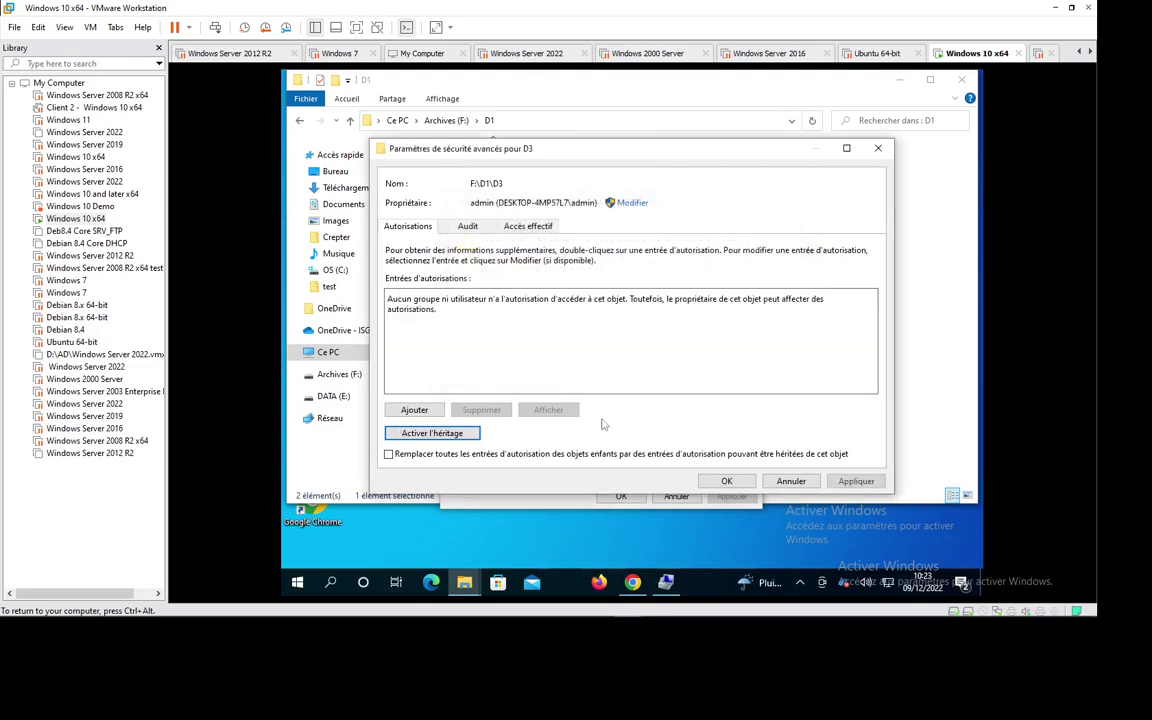
{"action": "left_click", "coordinate": [708, 482]}
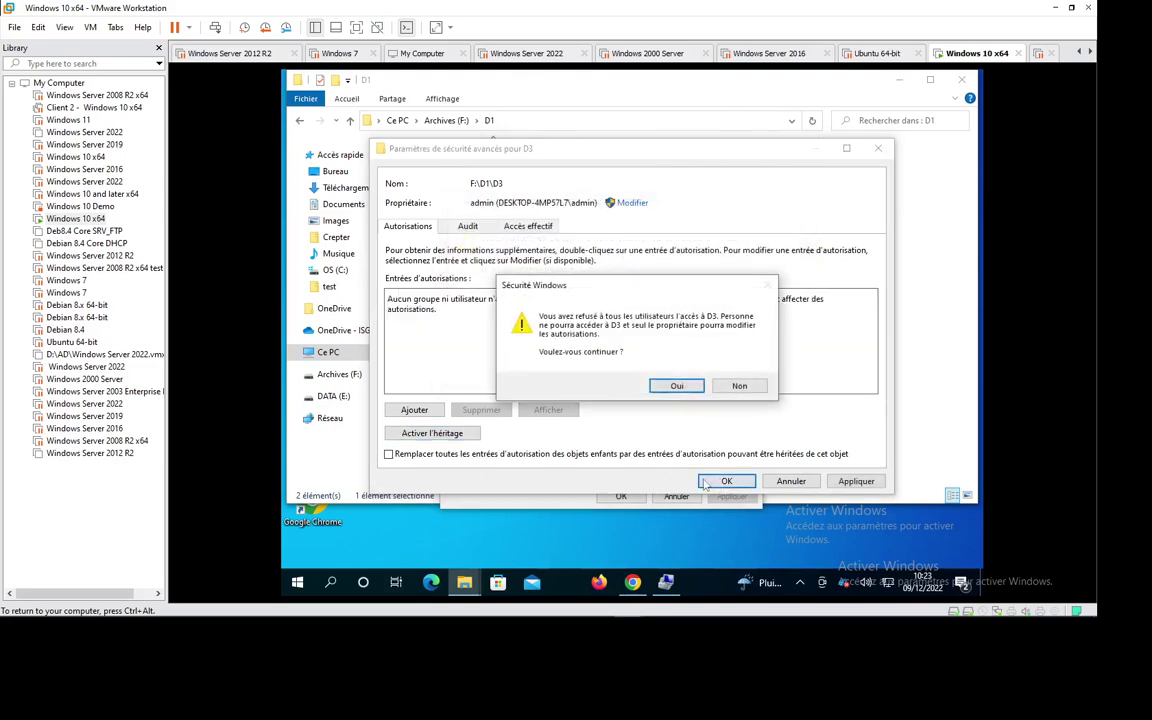
{"action": "left_click", "coordinate": [676, 387]}
{"action": "left_click", "coordinate": [727, 481]}
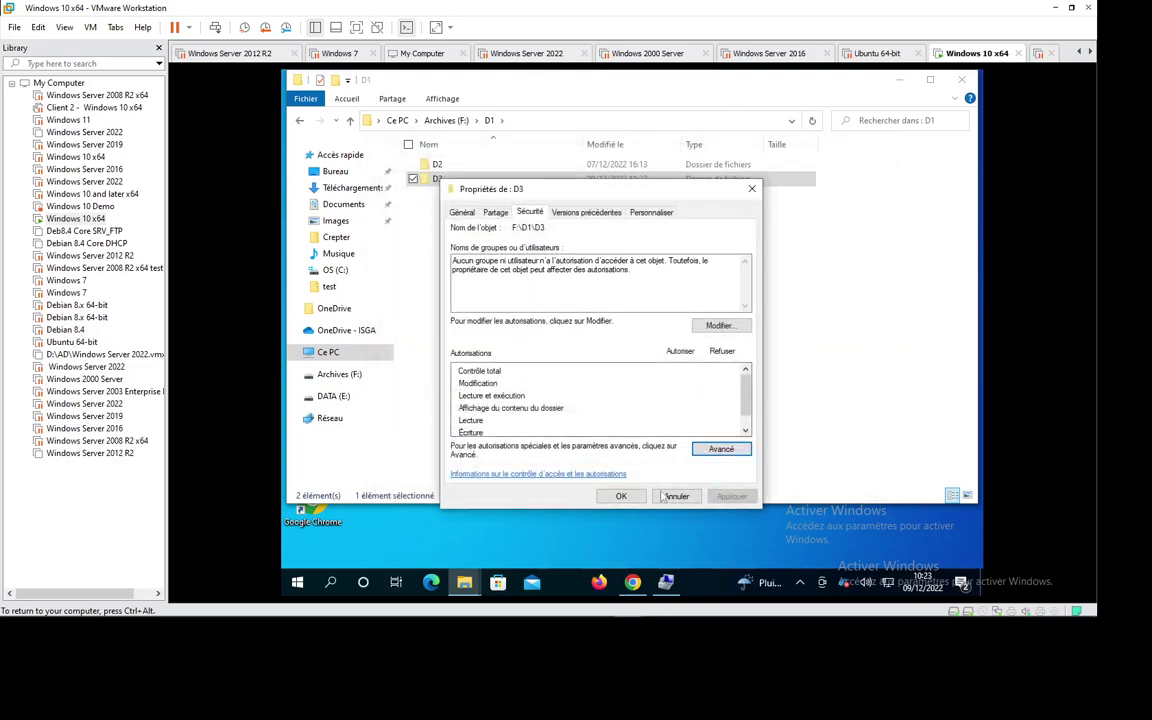
{"action": "left_click", "coordinate": [621, 497]}
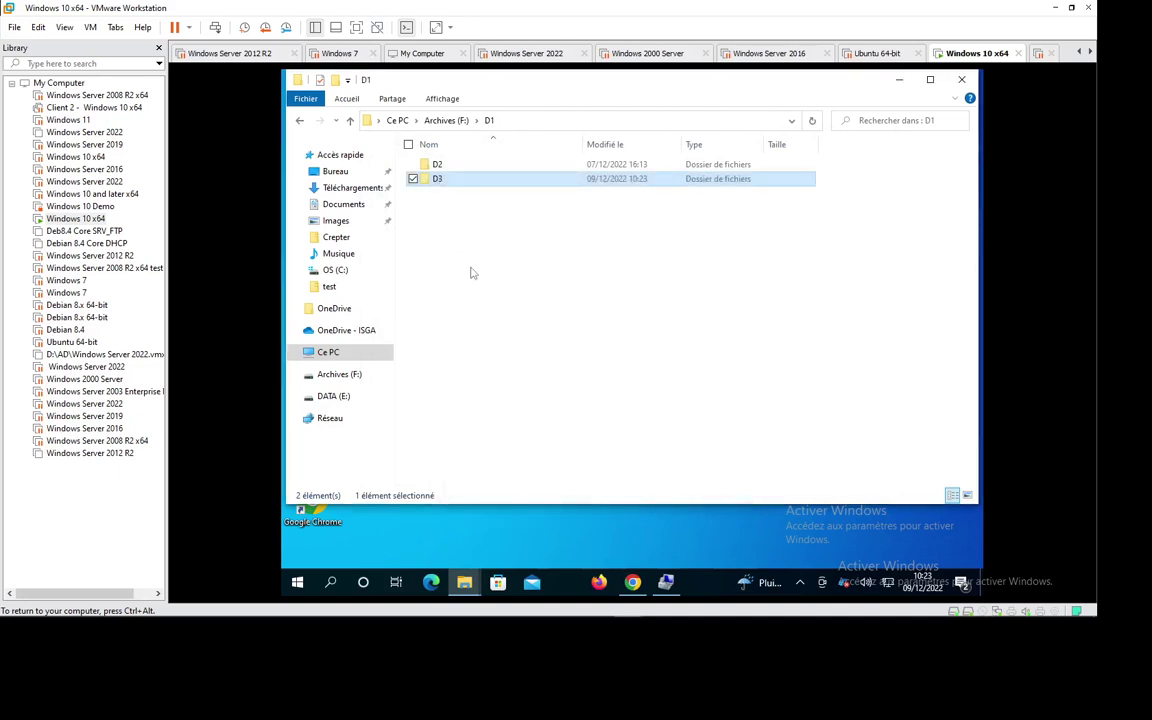
Step: Try to open folder D3 to test access to it without any permission entries
{"action": "left_click", "coordinate": [437, 190]}
{"action": "double_click", "coordinate": [437, 183]}
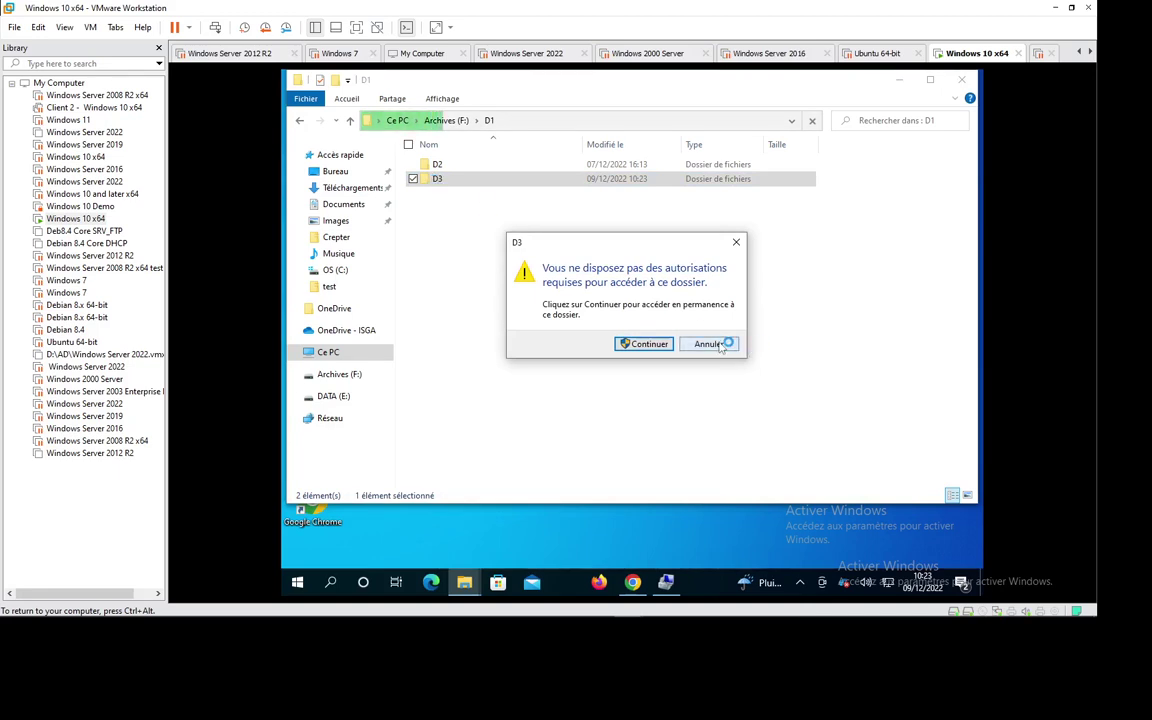
{"action": "right_click", "coordinate": [444, 180]}
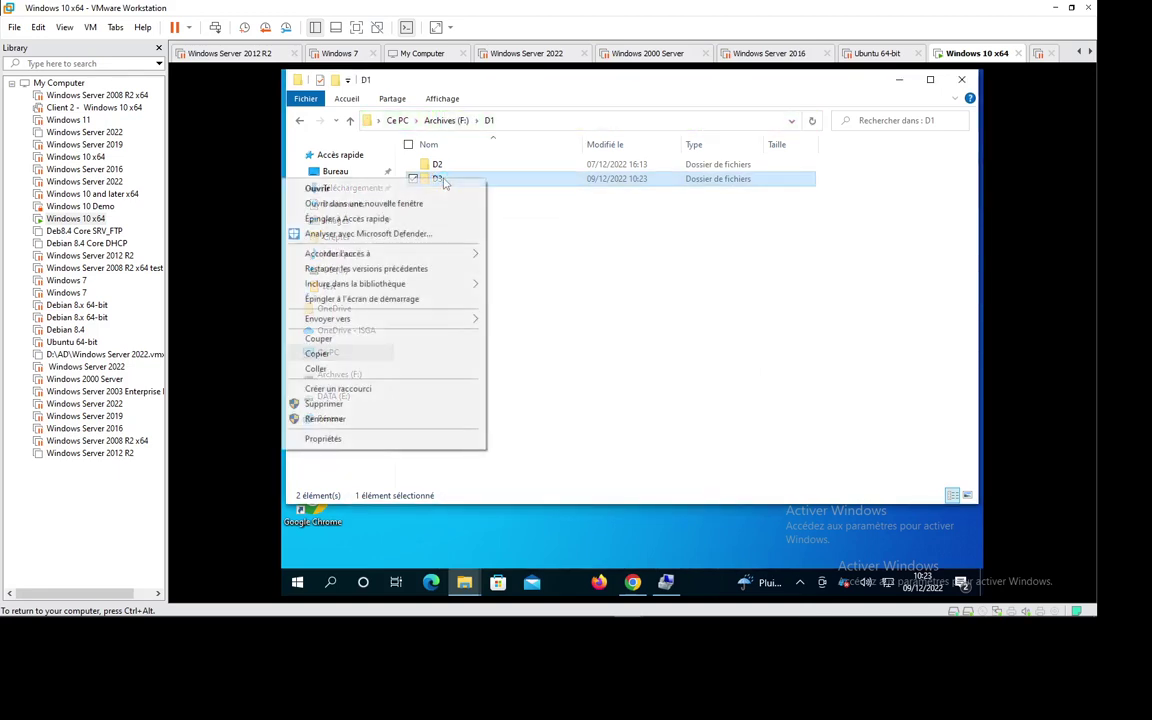
{"action": "left_click", "coordinate": [576, 259]}
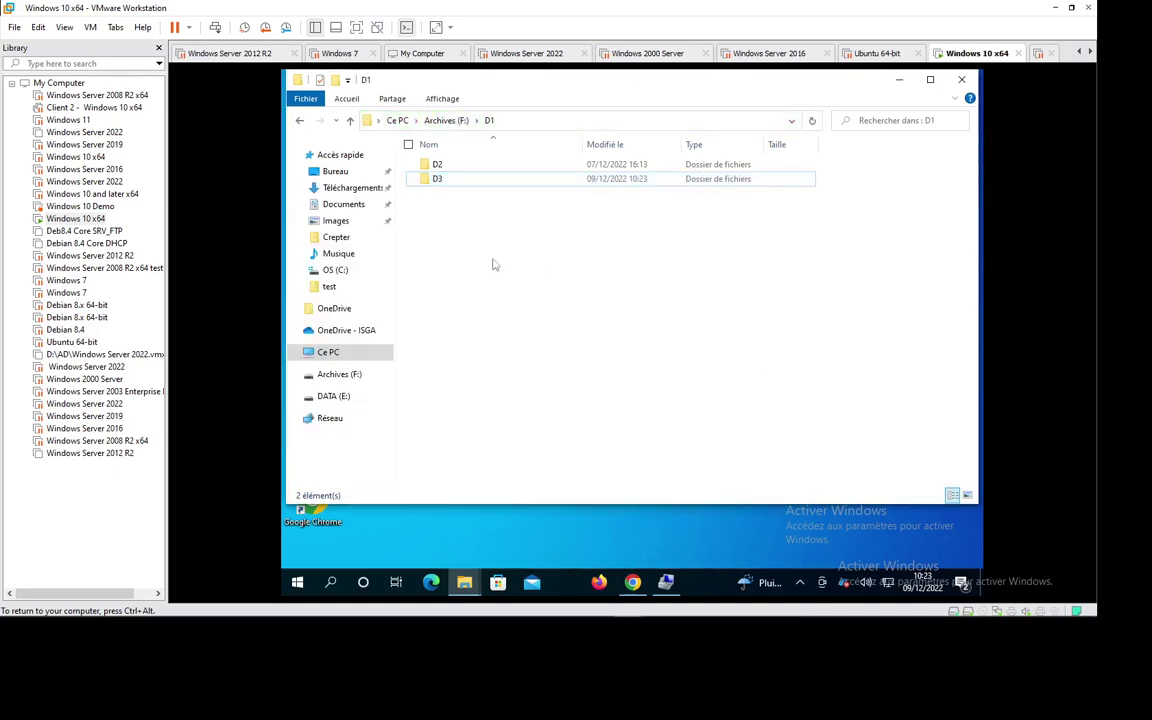
{"action": "double_click", "coordinate": [437, 182]}
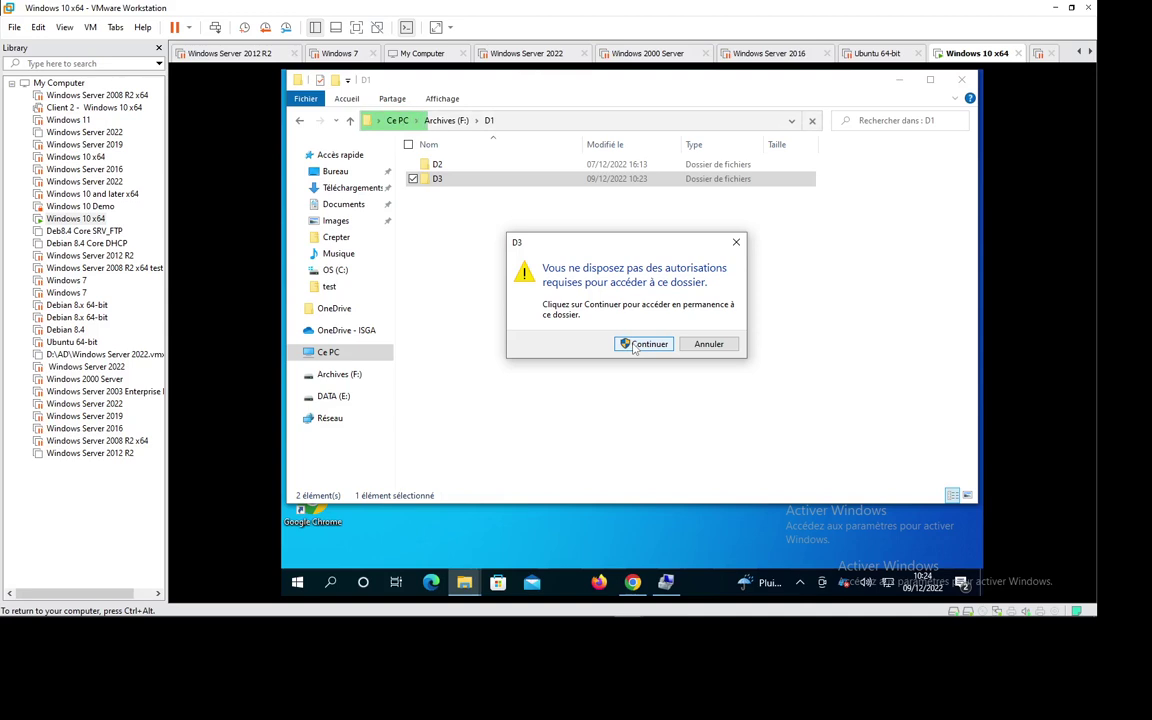
{"action": "left_click", "coordinate": [644, 344]}
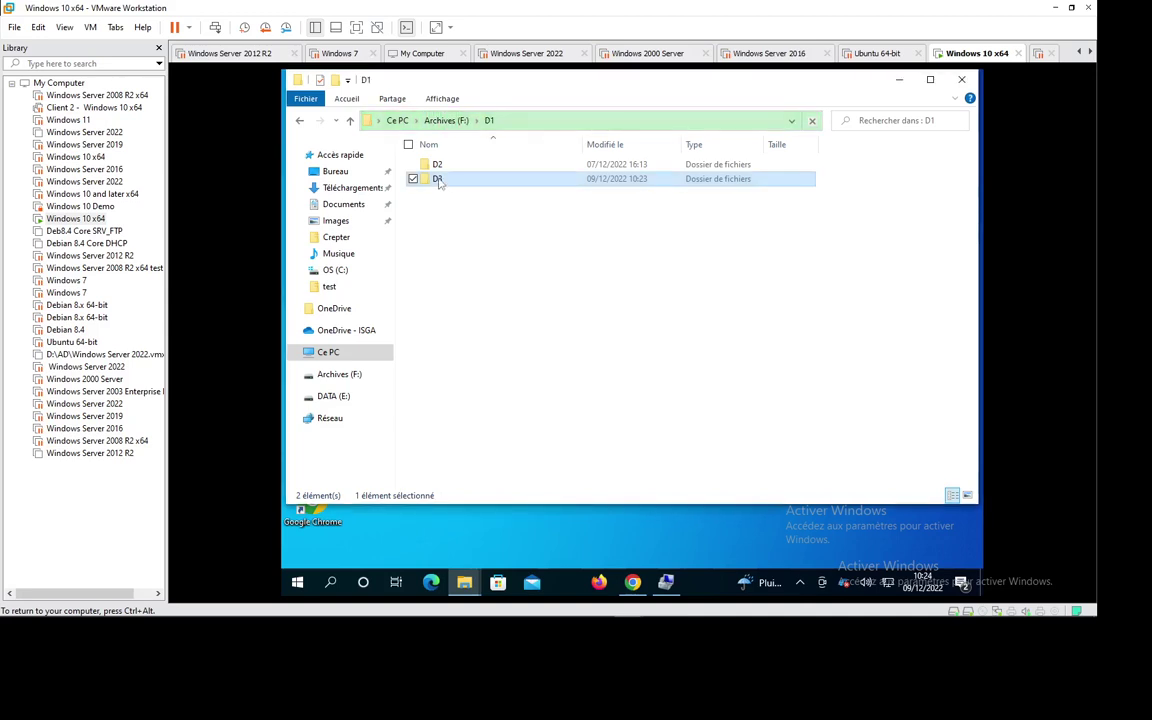
Step: Add the local admin account to folder D3's permission list, checking the name before accepting it
{"action": "right_click", "coordinate": [438, 182]}
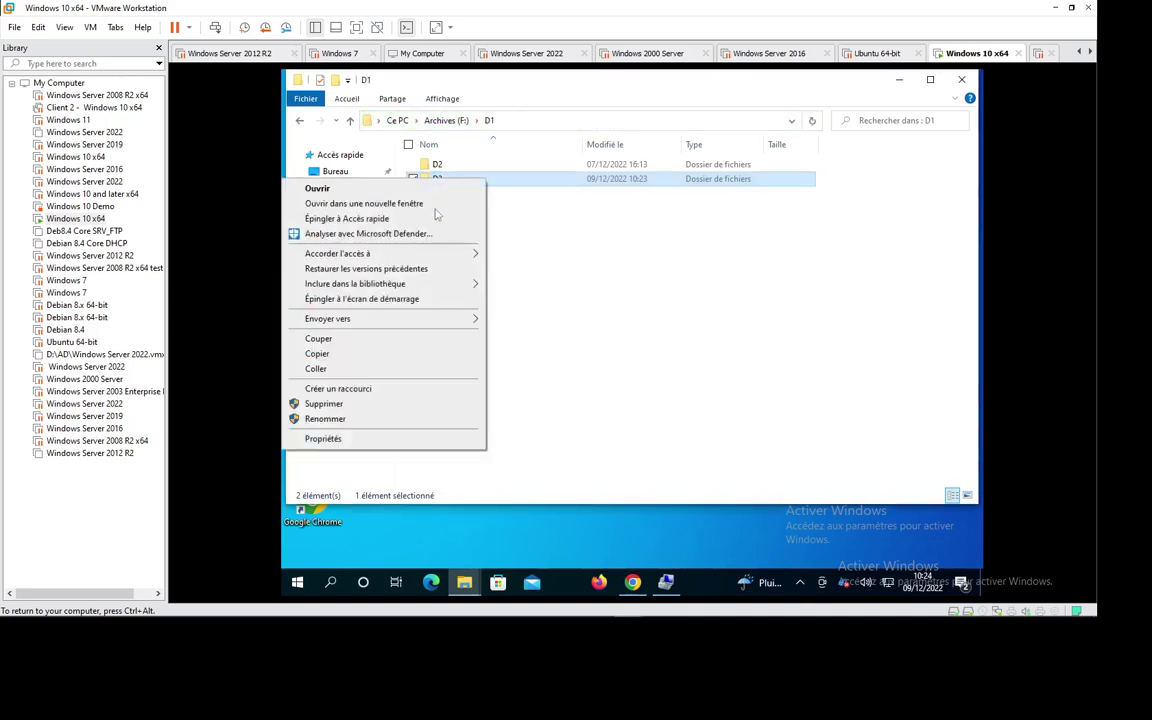
{"action": "left_click", "coordinate": [380, 440]}
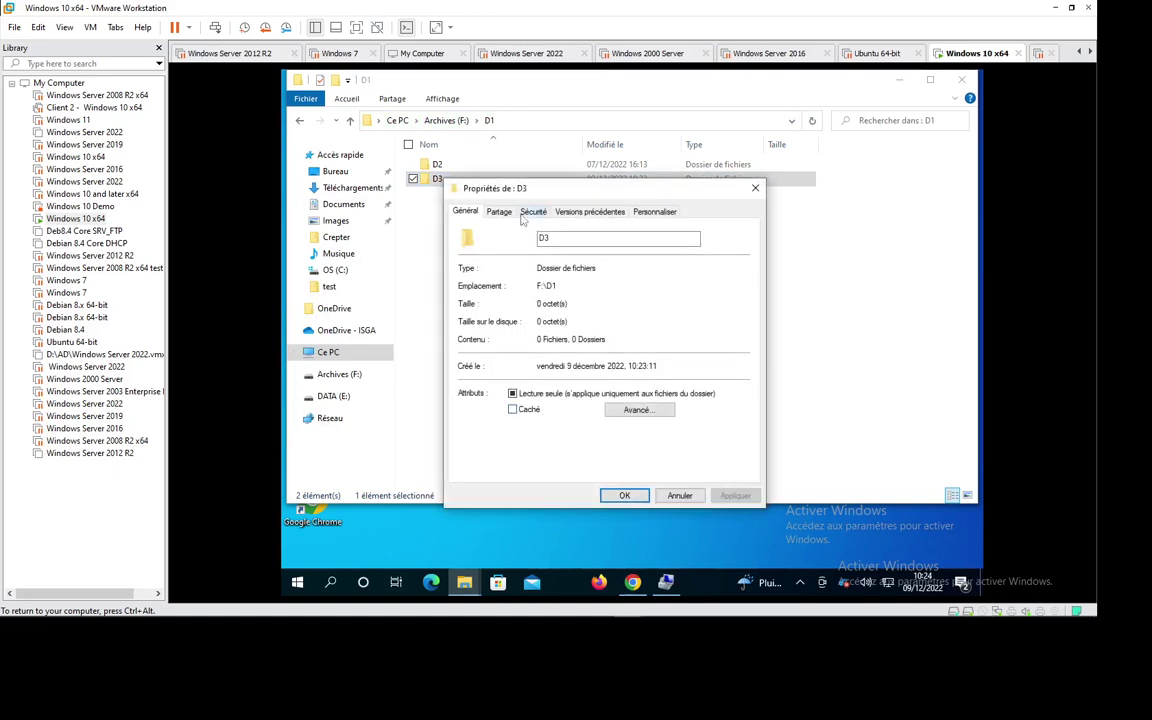
{"action": "left_click", "coordinate": [530, 212]}
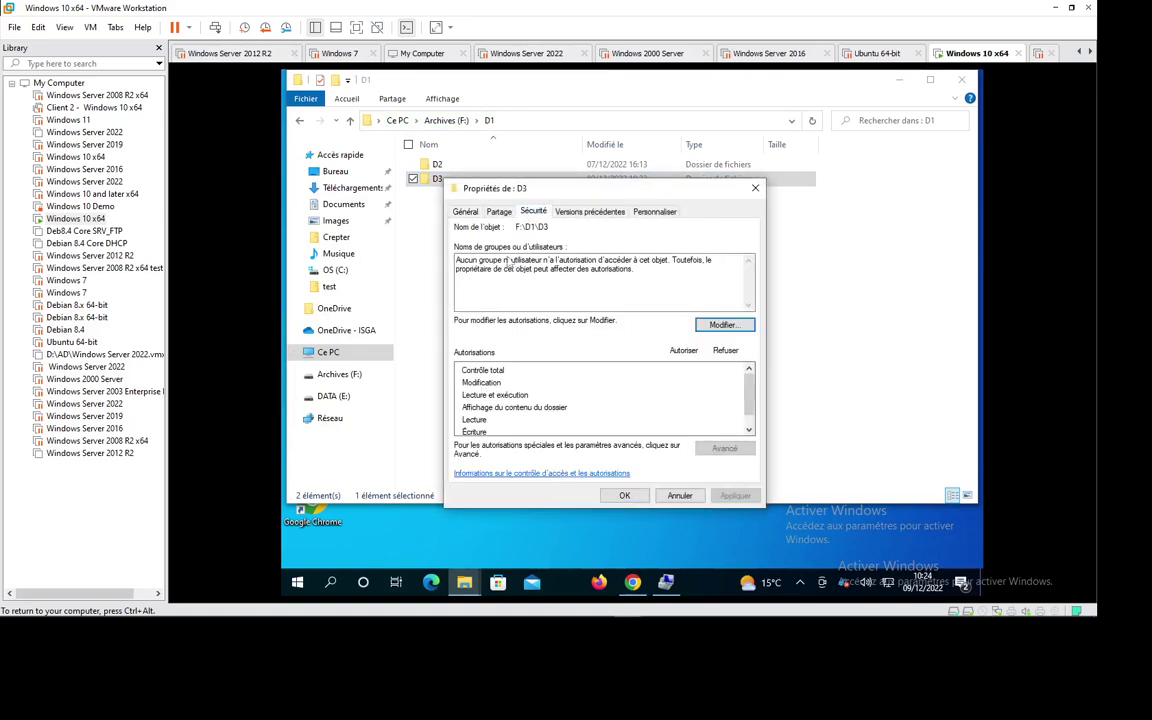
{"action": "left_click", "coordinate": [723, 324]}
{"action": "left_click", "coordinate": [620, 393]}
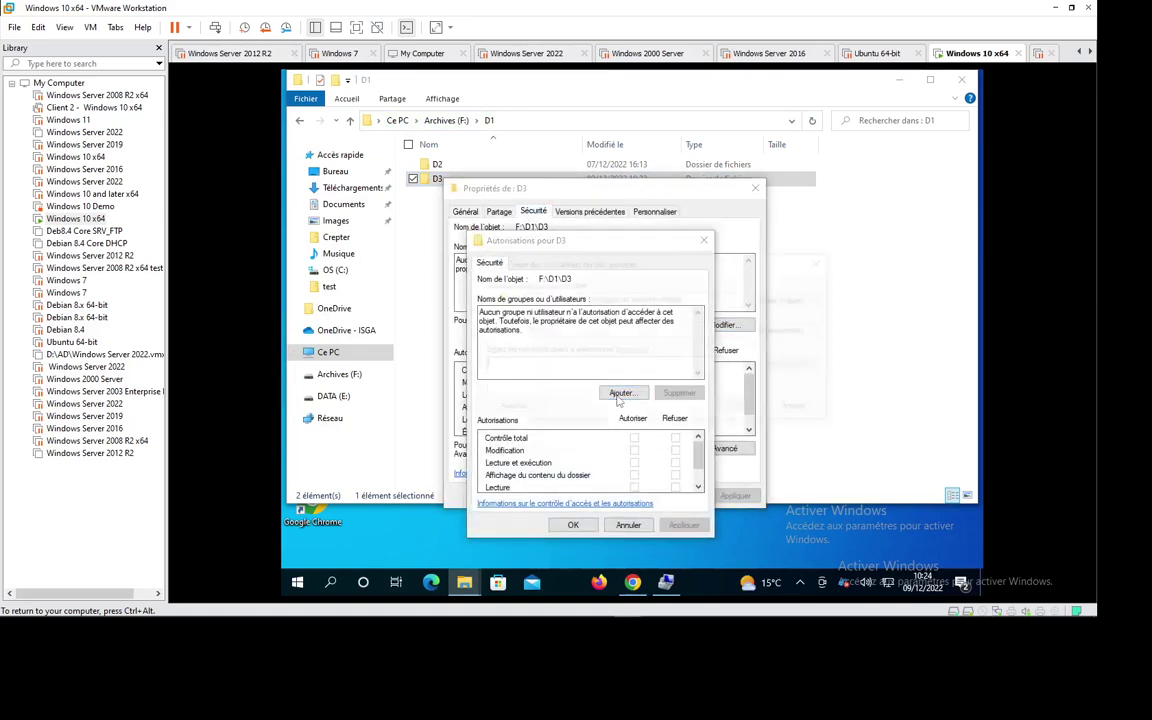
{"action": "type", "text": "adm"}
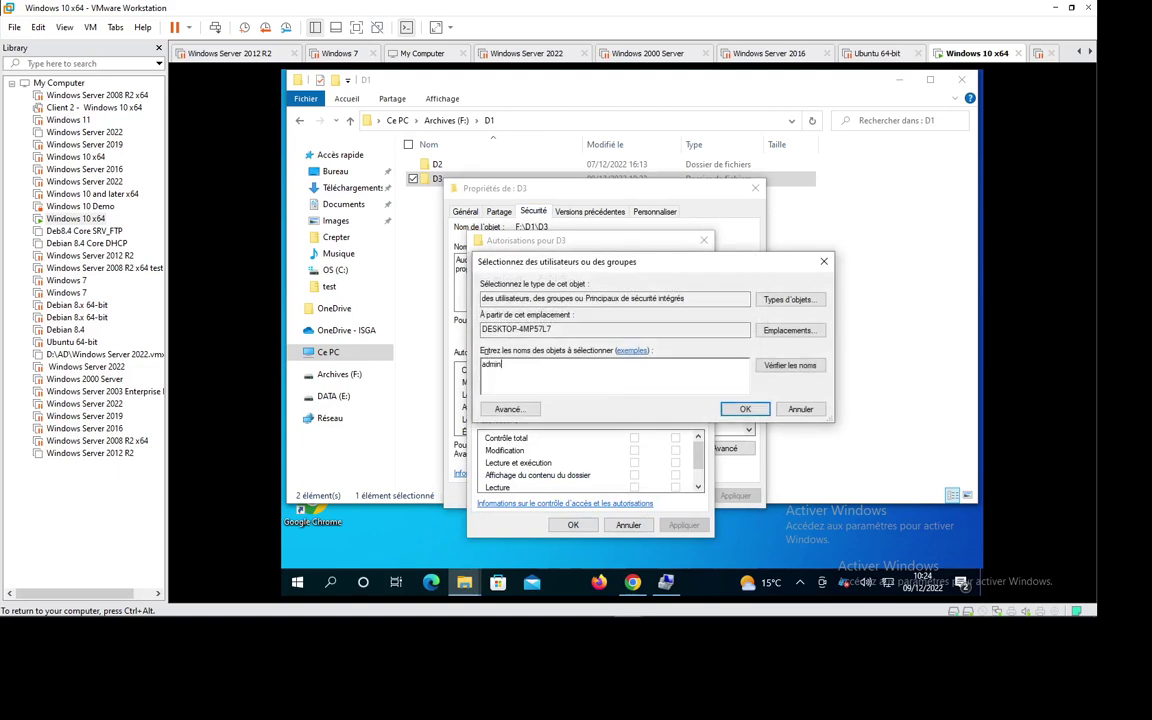
{"action": "type", "text": "in"}
{"action": "left_click", "coordinate": [777, 366]}
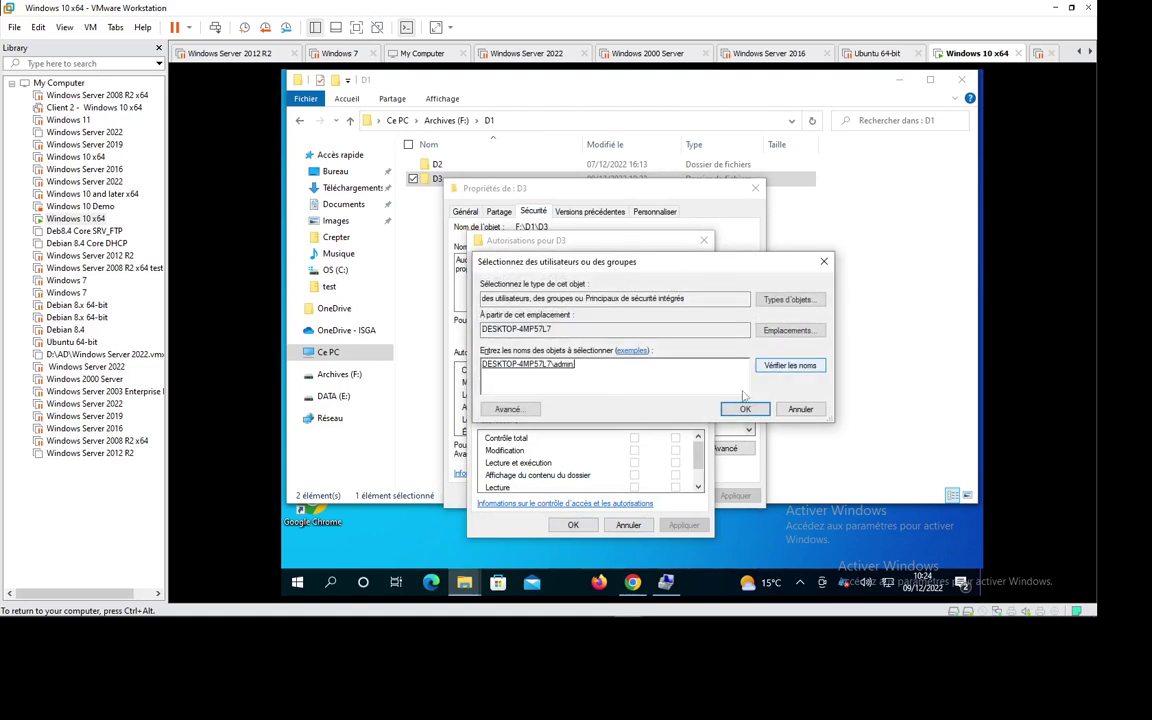
{"action": "left_click", "coordinate": [743, 409]}
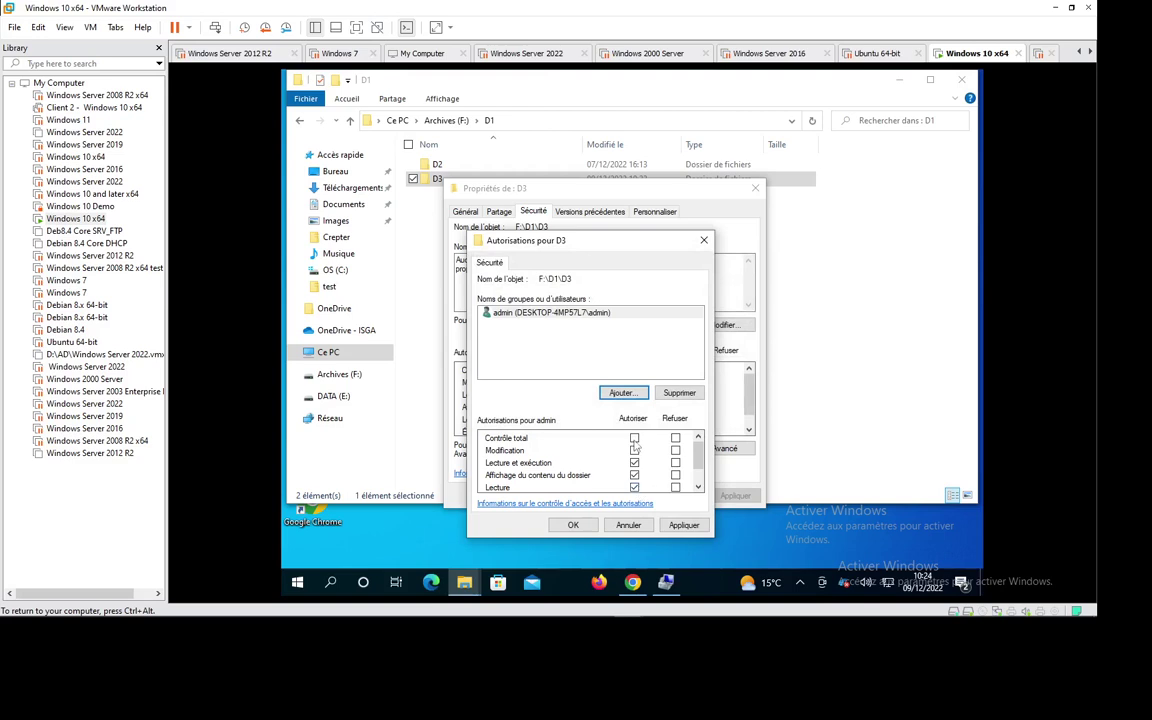
Step: Allow Contrôle total for the admin account on D3 and close the folder's properties
{"action": "left_click", "coordinate": [634, 438]}
{"action": "left_click", "coordinate": [573, 524]}
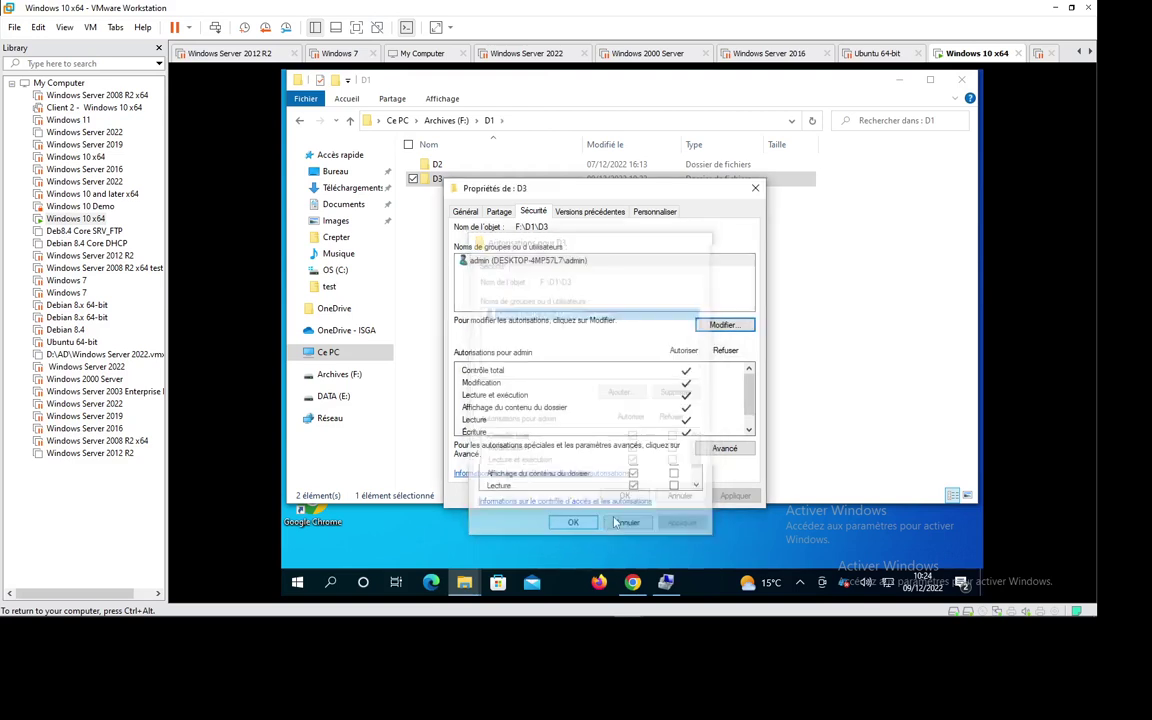
{"action": "left_click", "coordinate": [618, 497]}
Step: Open folder D3 to test the admin account's access, and return to D1
{"action": "left_click", "coordinate": [467, 289]}
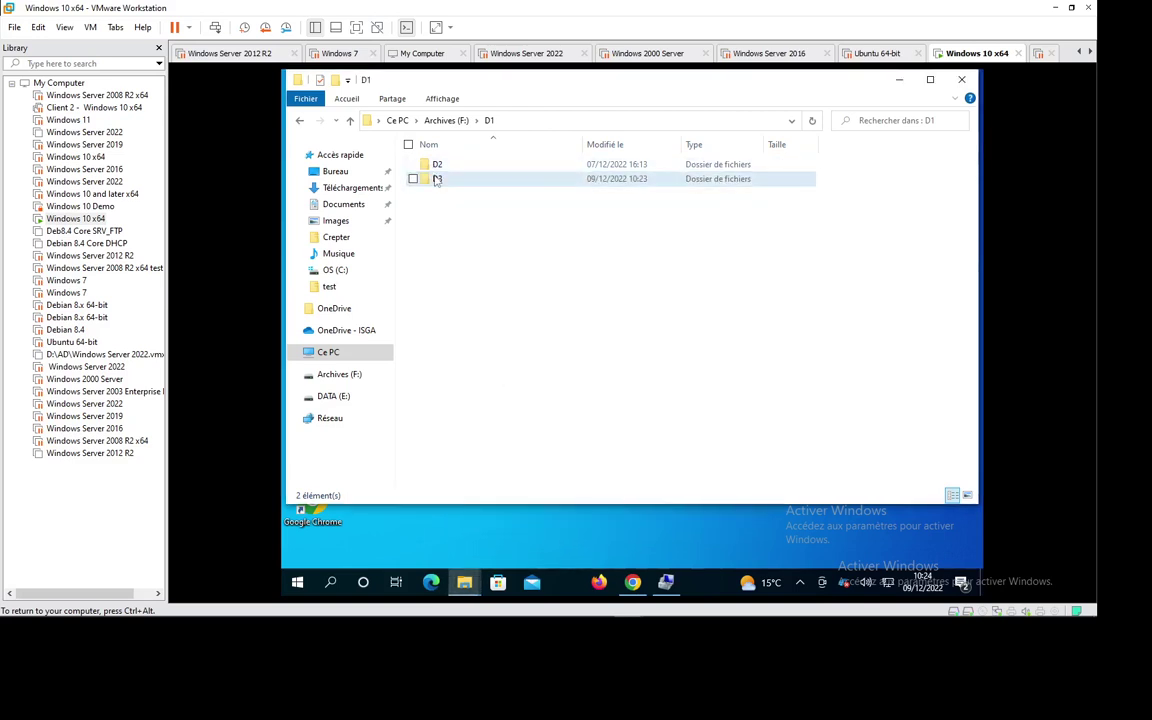
{"action": "double_click", "coordinate": [437, 179]}
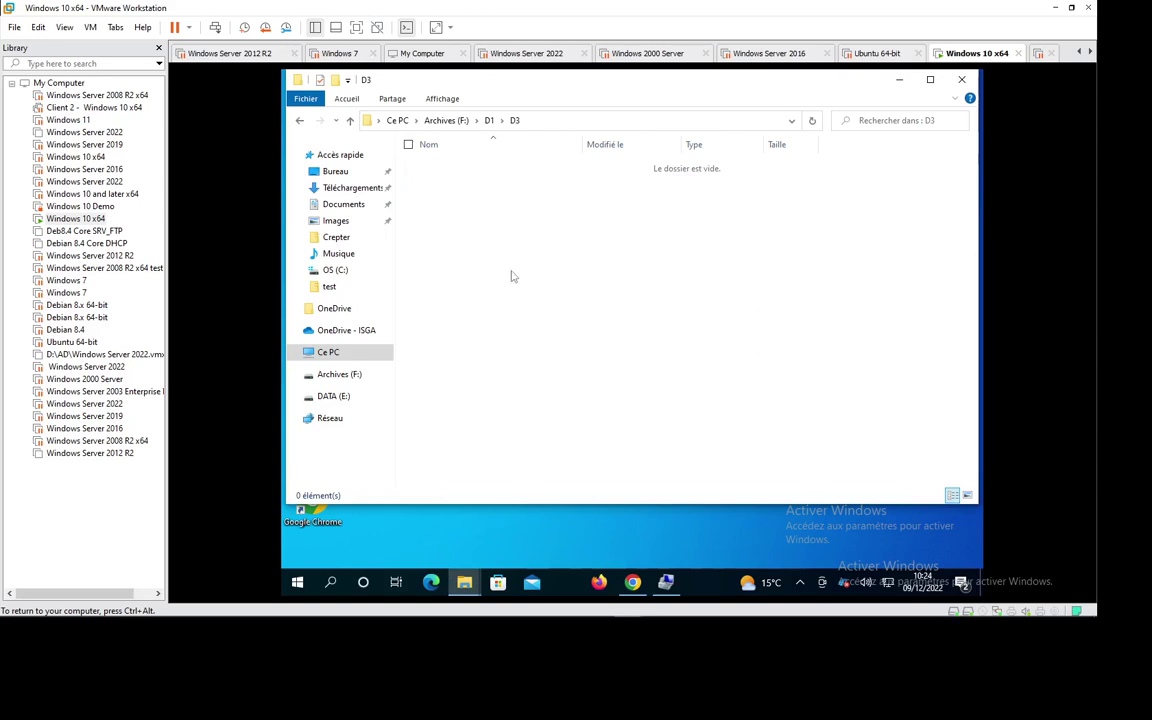
{"action": "left_click", "coordinate": [489, 120]}
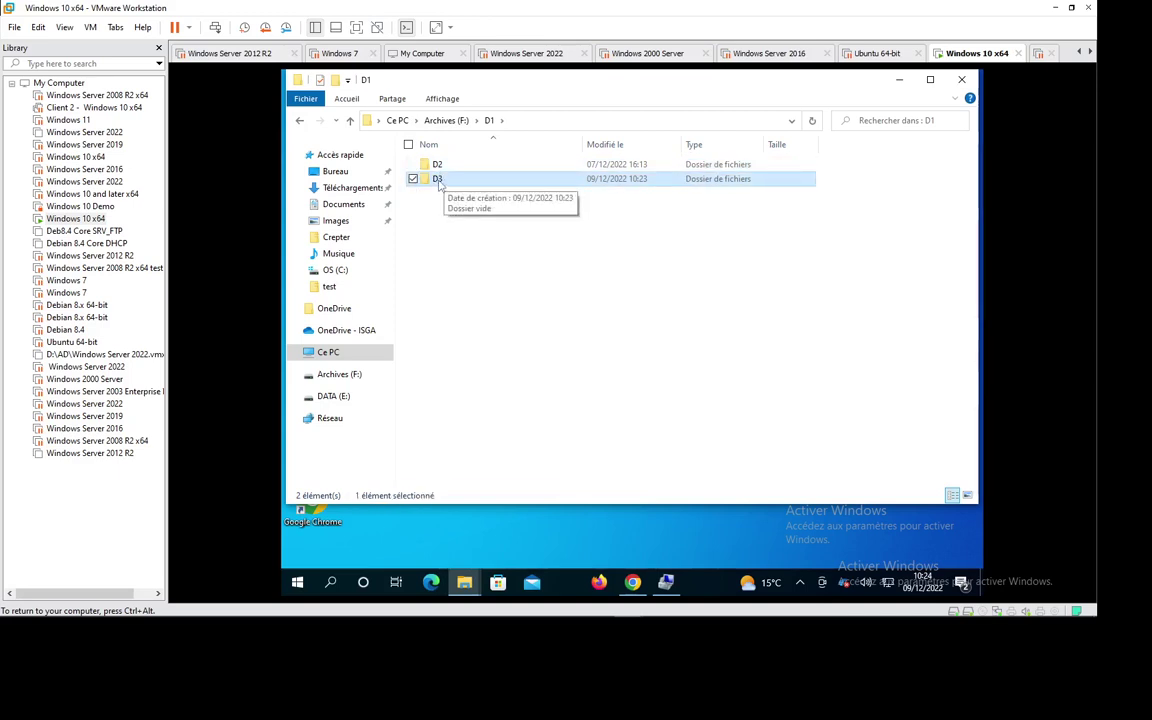
Step: Check the security permissions of folder D3 inside D1, and close its properties without changes
{"action": "right_click", "coordinate": [438, 180]}
{"action": "left_click", "coordinate": [419, 444]}
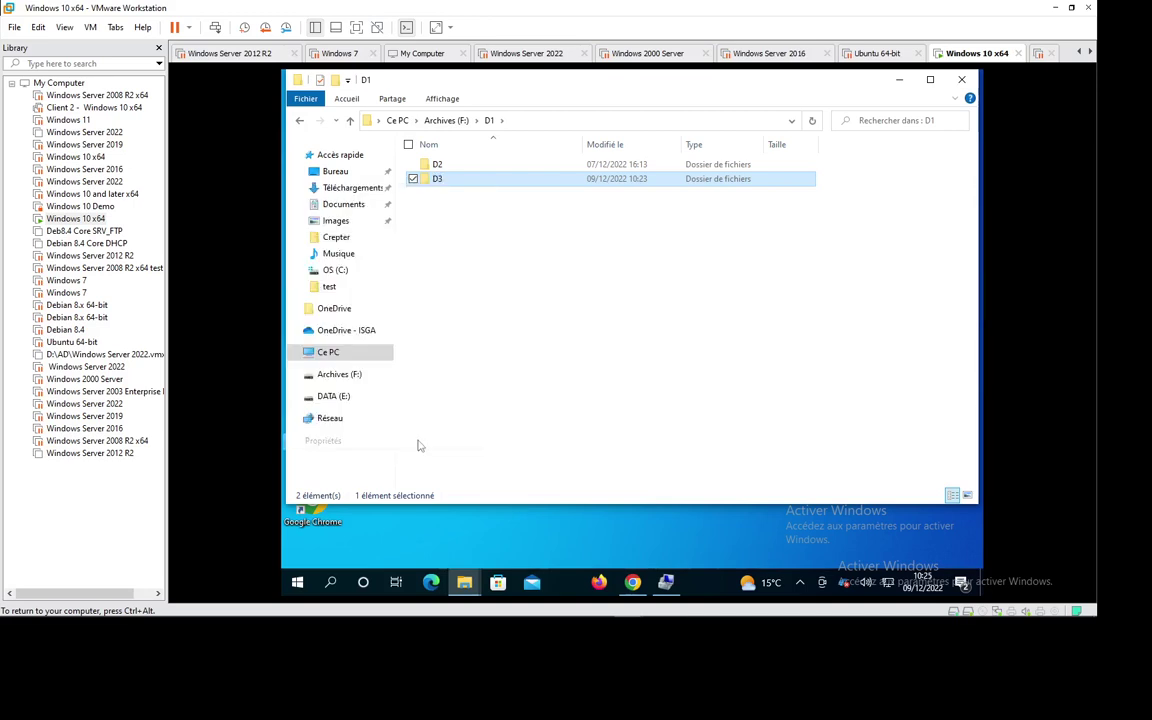
{"action": "left_click", "coordinate": [535, 214]}
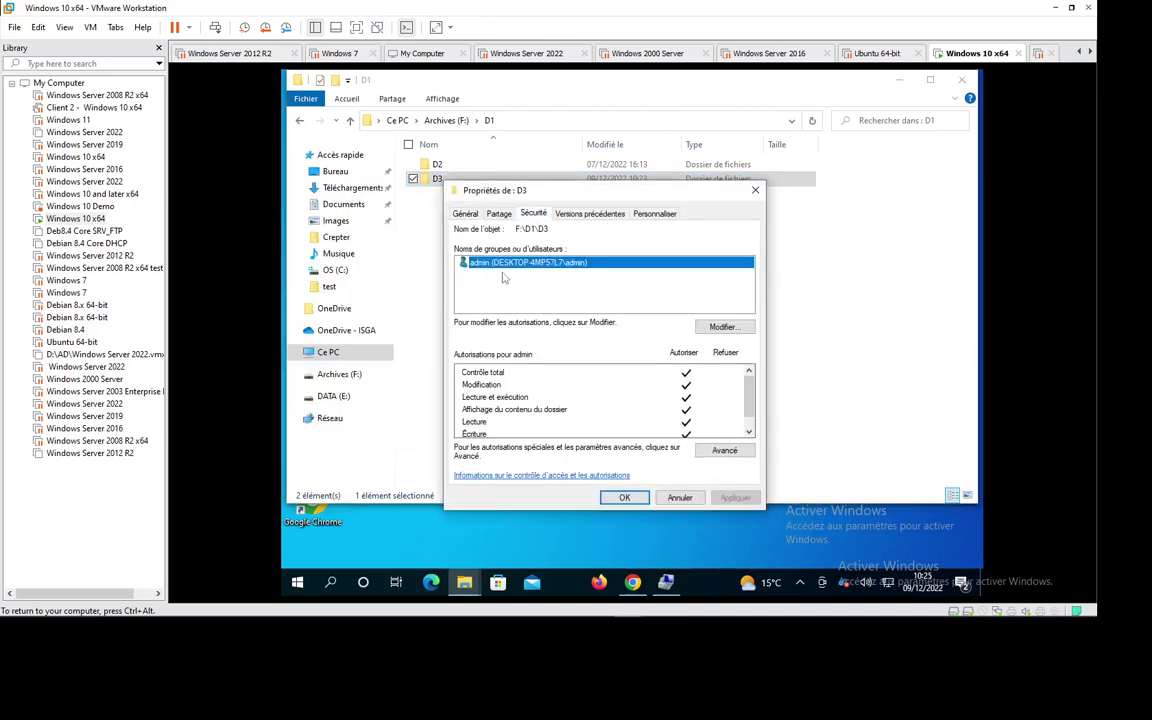
{"action": "left_click", "coordinate": [680, 498]}
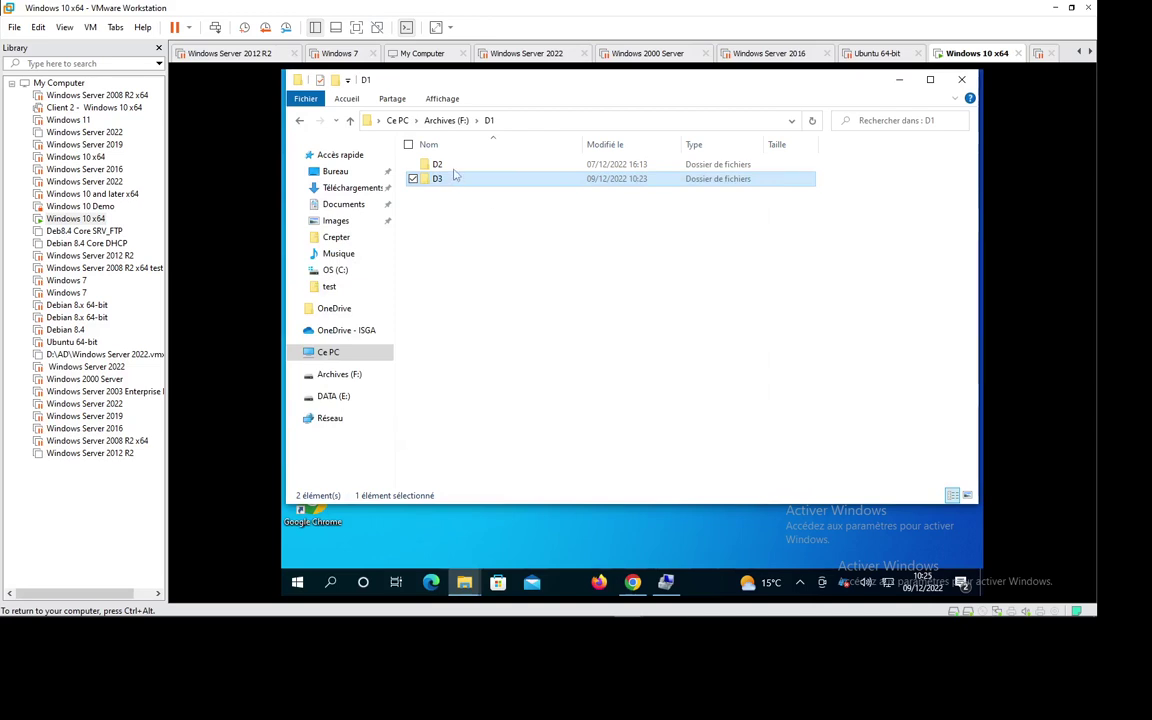
Step: Paste copies of folder D3 into D1 itself and into the root of Archives (F:)
{"action": "left_click", "coordinate": [438, 251]}
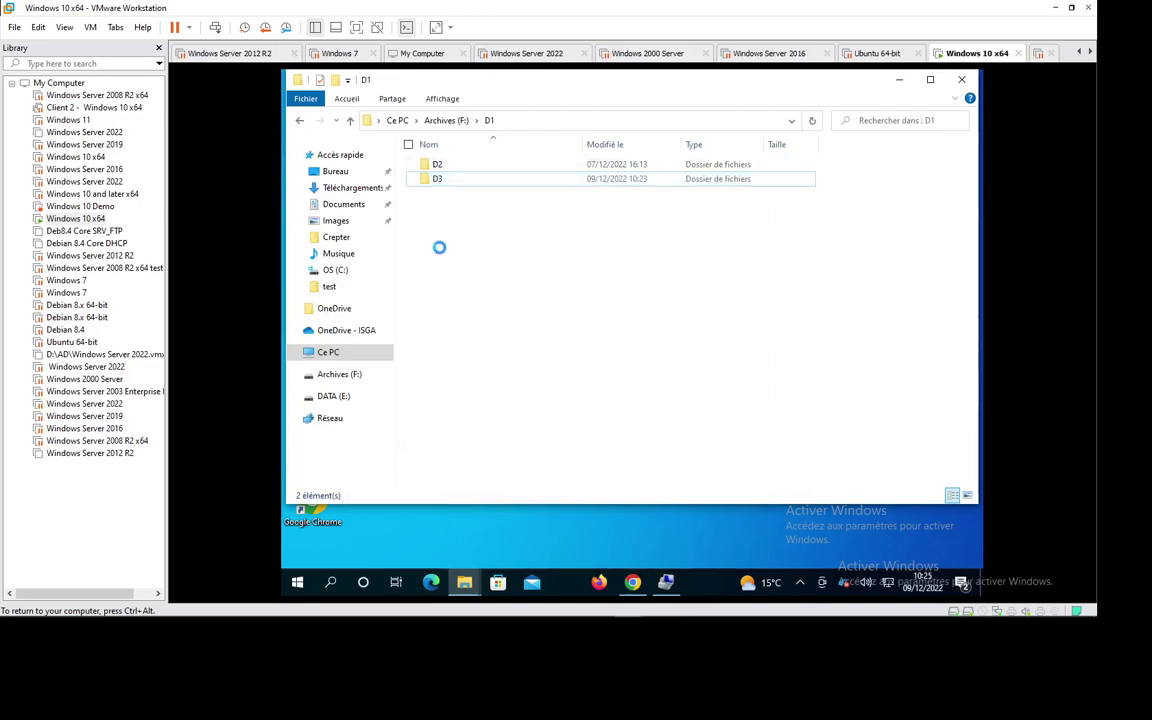
{"action": "key", "text": "ctrl+v"}
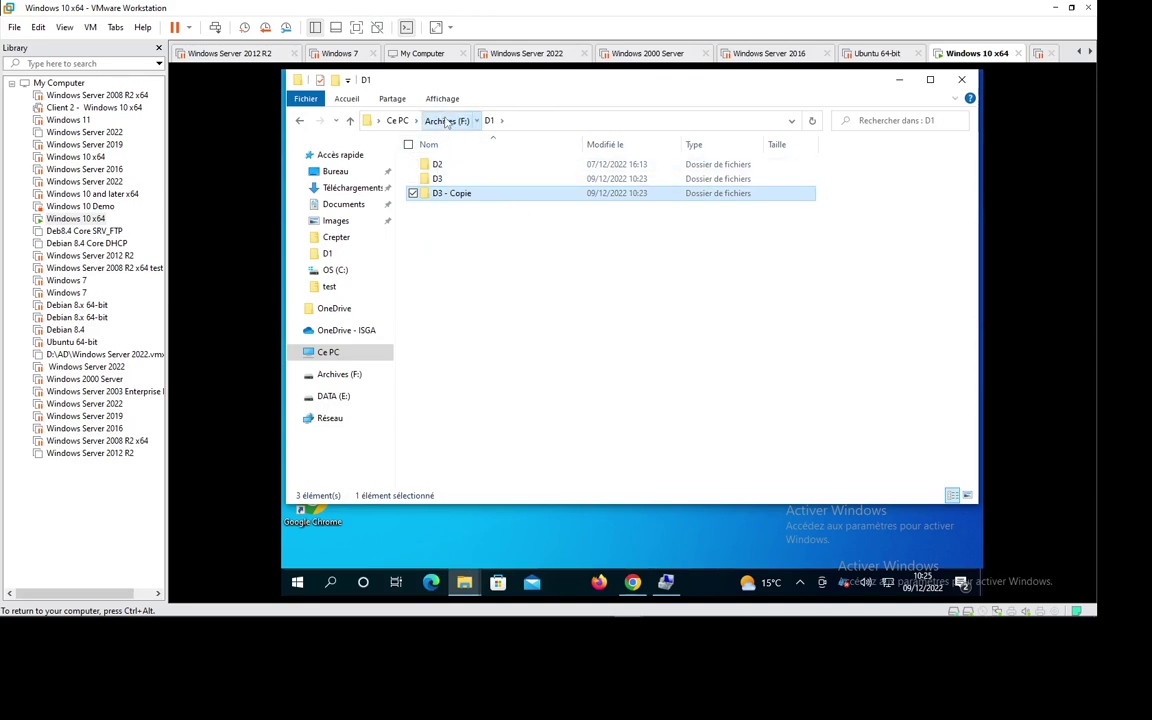
{"action": "key", "text": "alt+Up"}
{"action": "left_click", "coordinate": [460, 278]}
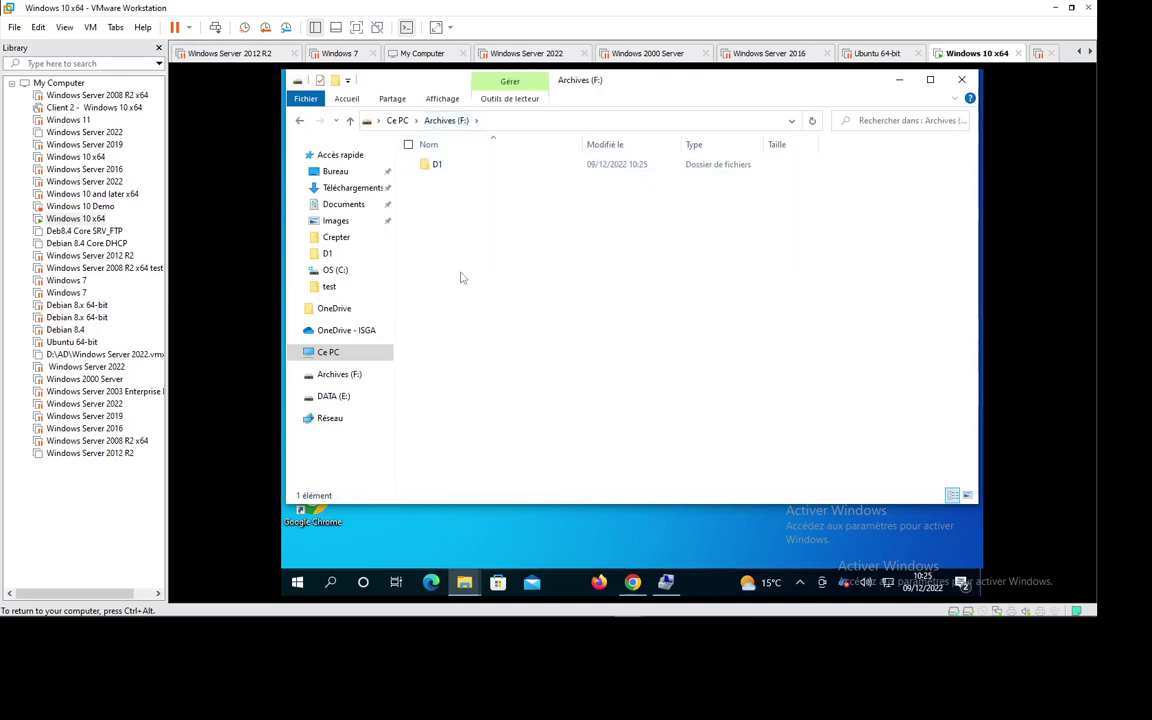
{"action": "key", "text": "ctrl+v"}
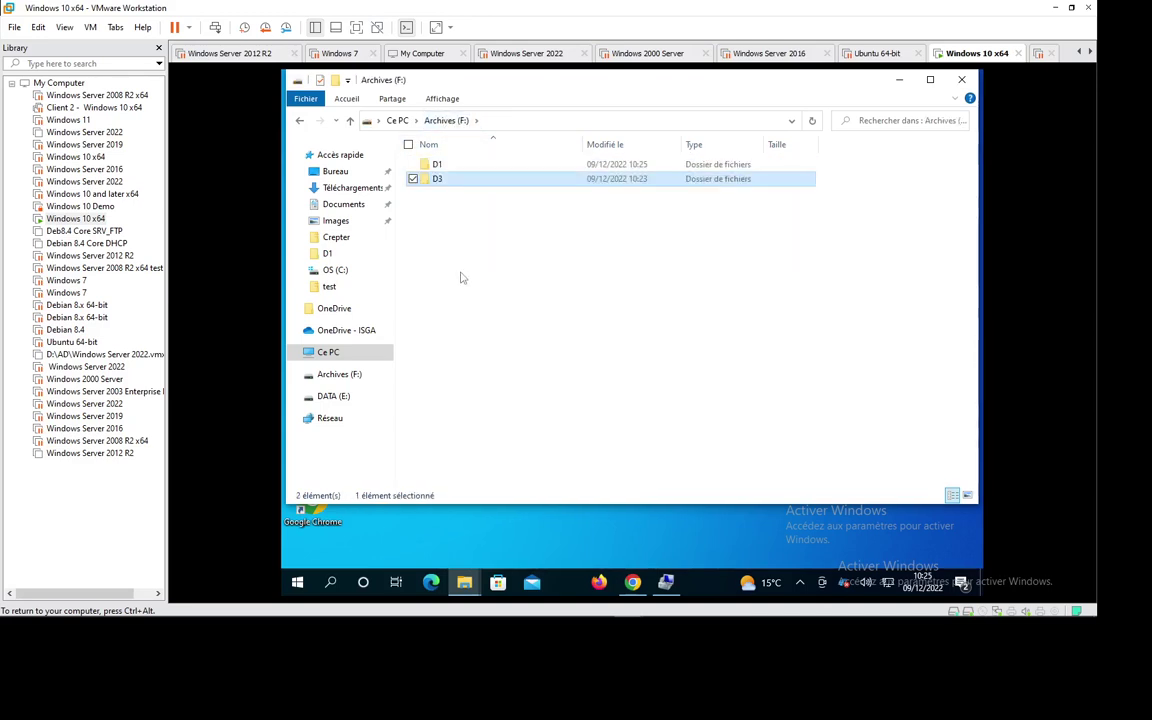
Step: Examine the security permissions of the D3 copy in the root of Archives (F:), and close its properties
{"action": "right_click", "coordinate": [440, 183]}
{"action": "left_click", "coordinate": [378, 442]}
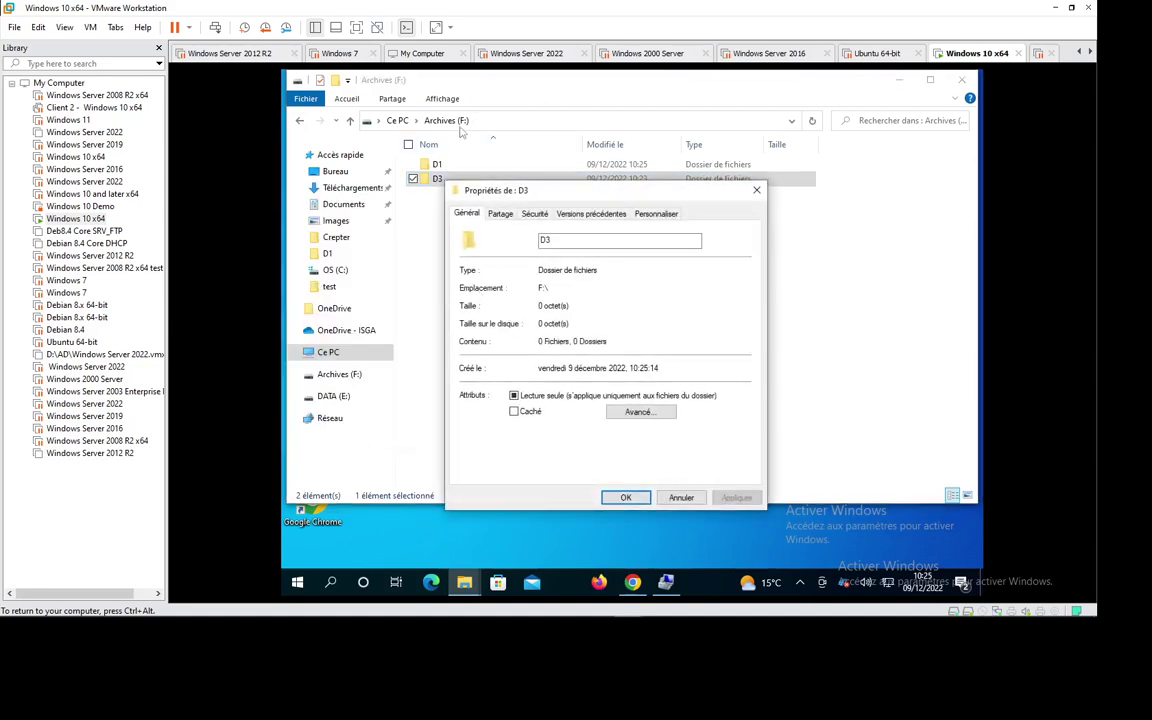
{"action": "left_click", "coordinate": [534, 214]}
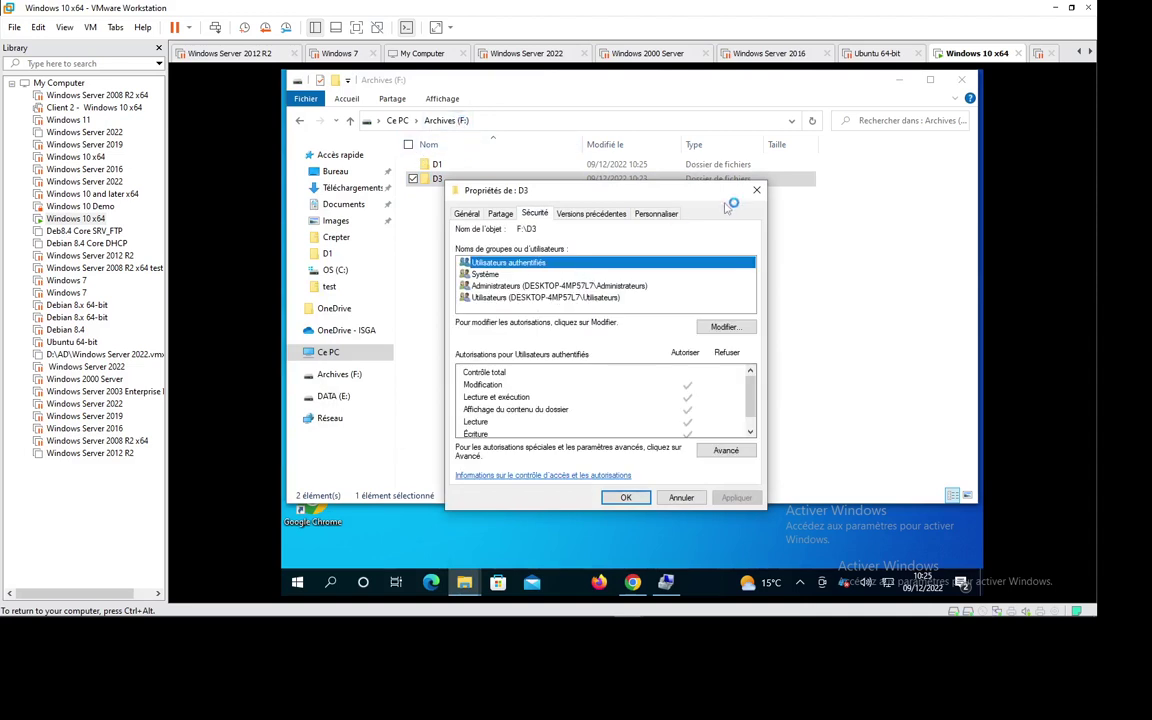
{"action": "left_click", "coordinate": [756, 190]}
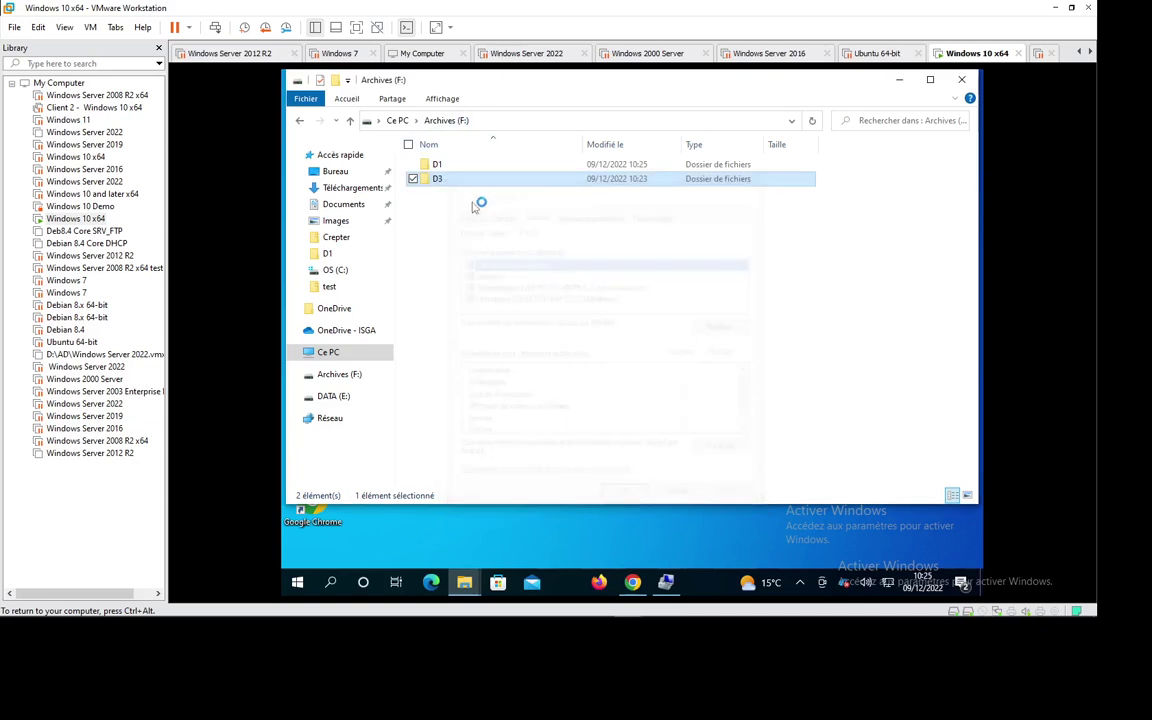
Step: Paste another copy of folder D3 into the root of the DATA (E:) drive
{"action": "left_click", "coordinate": [397, 120]}
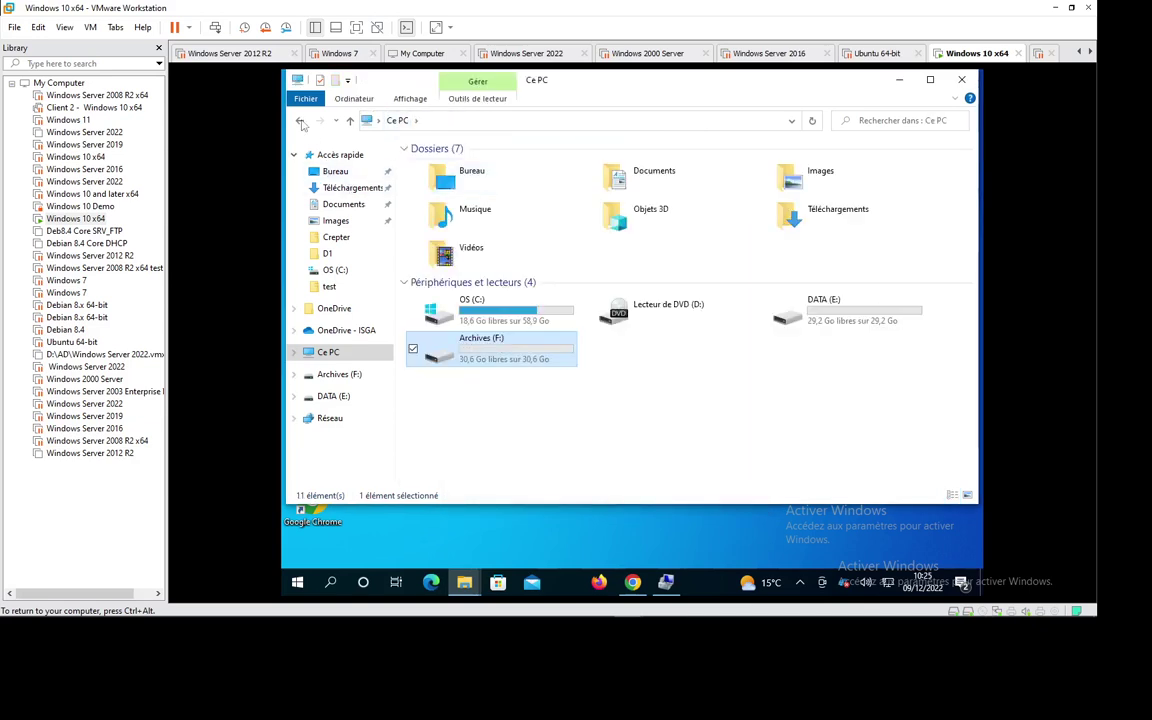
{"action": "left_click", "coordinate": [299, 120]}
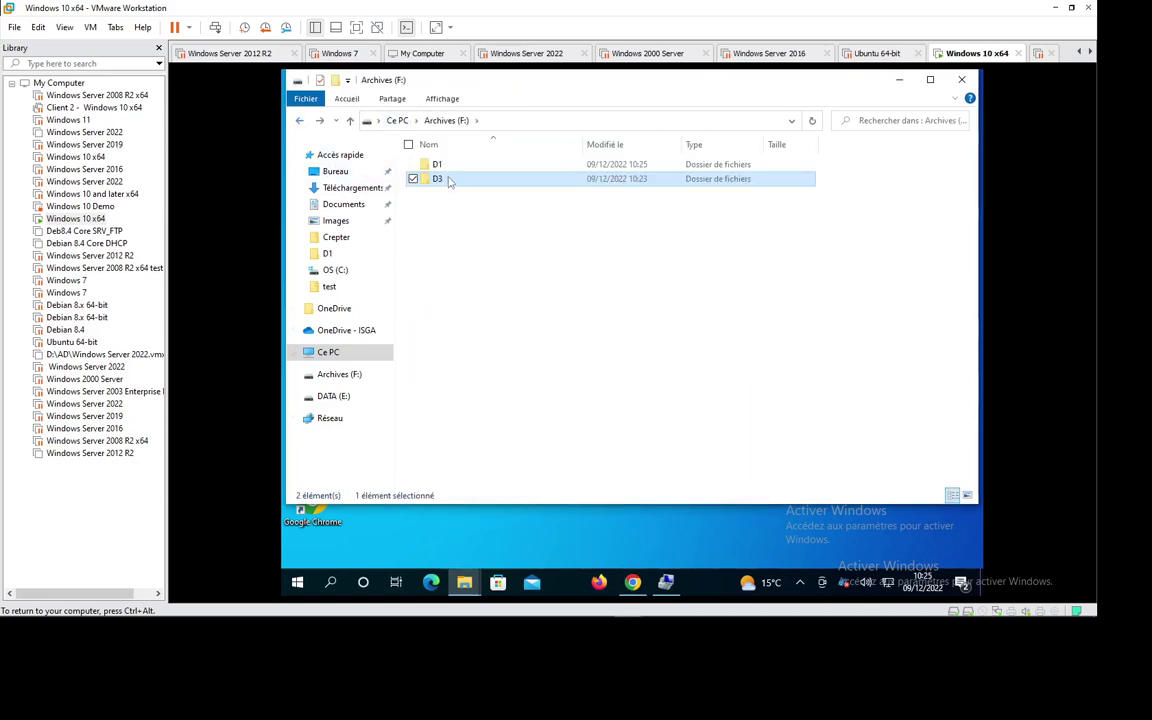
{"action": "left_click", "coordinate": [397, 120]}
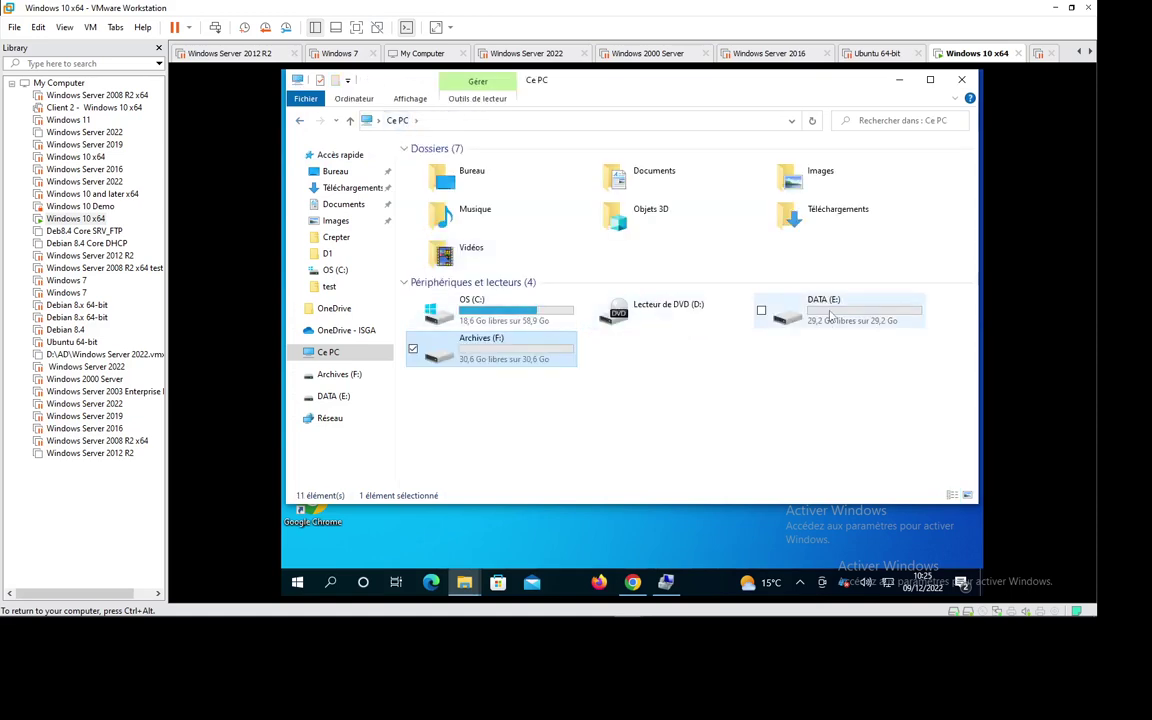
{"action": "double_click", "coordinate": [830, 316]}
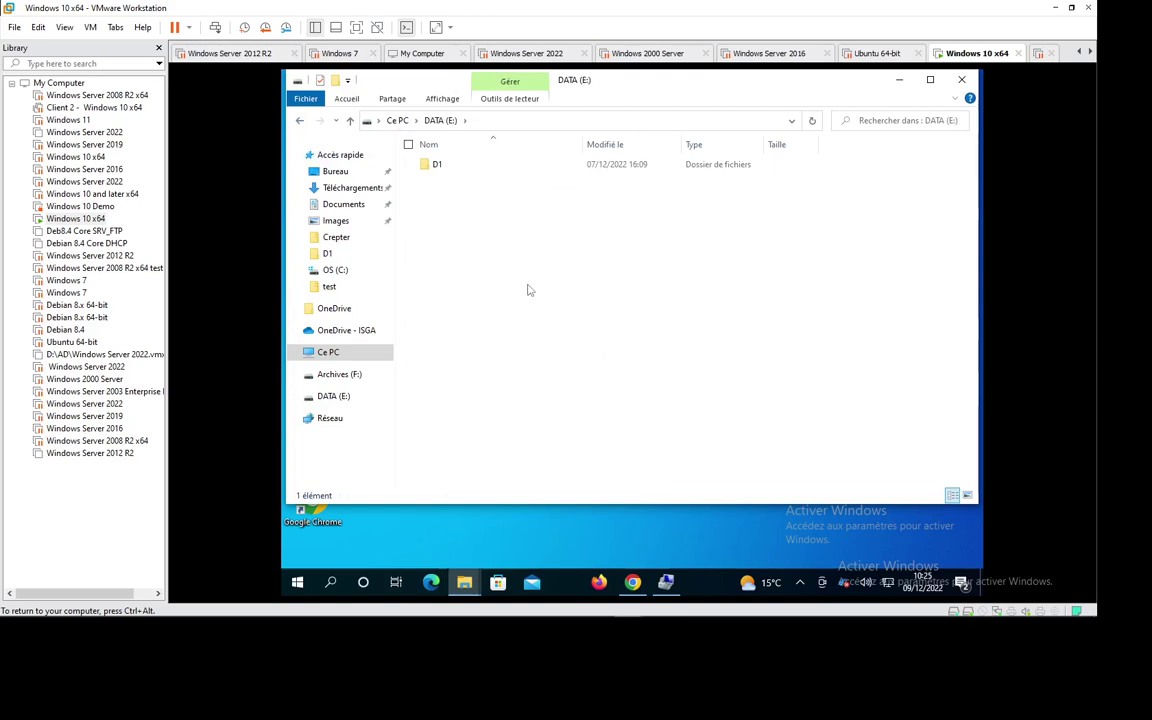
{"action": "left_click", "coordinate": [397, 120]}
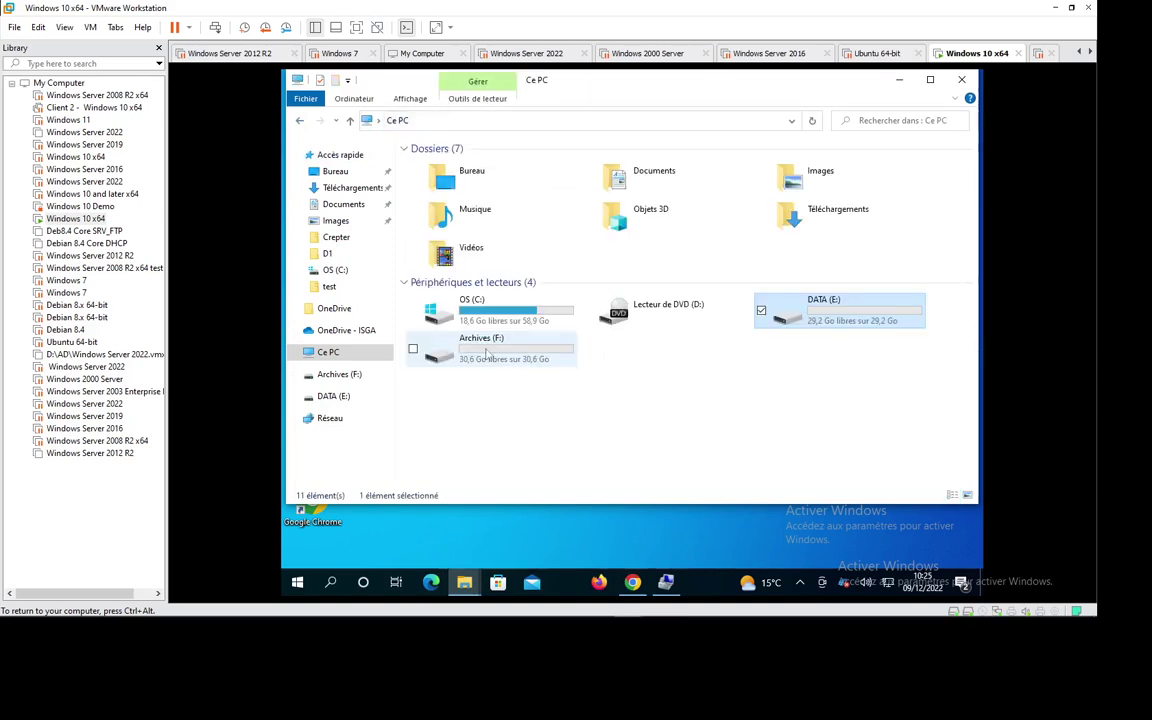
{"action": "left_click", "coordinate": [487, 355]}
{"action": "double_click", "coordinate": [487, 355]}
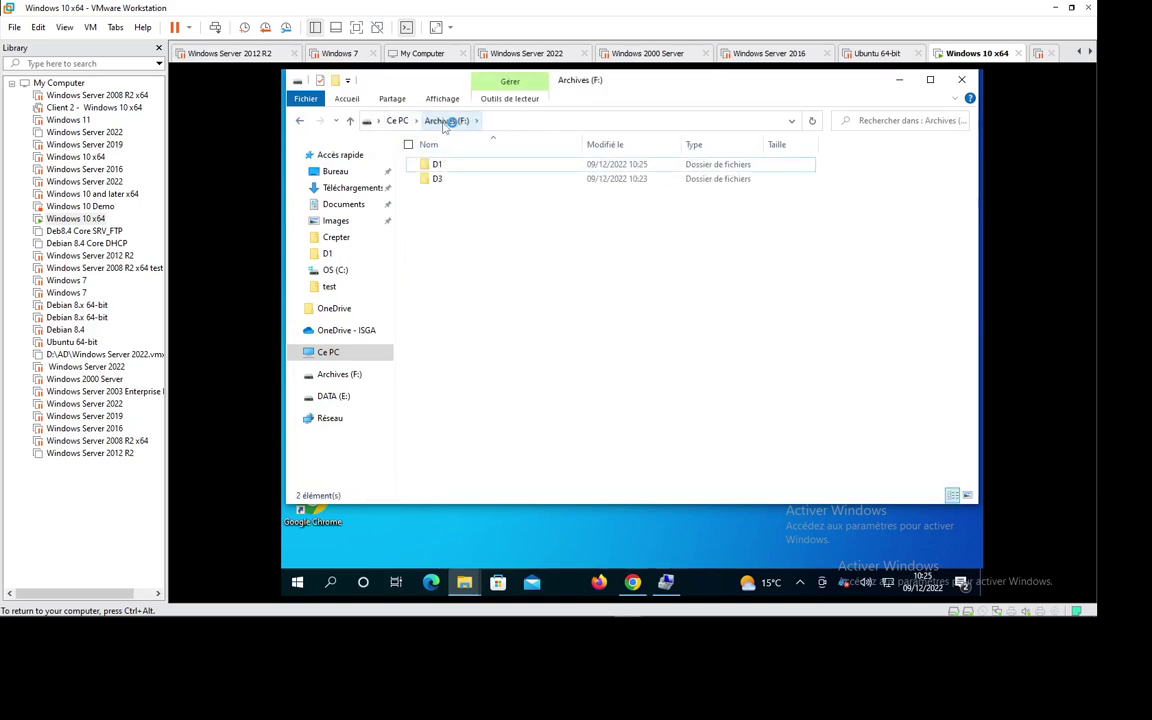
{"action": "left_click", "coordinate": [340, 396]}
{"action": "double_click", "coordinate": [440, 166]}
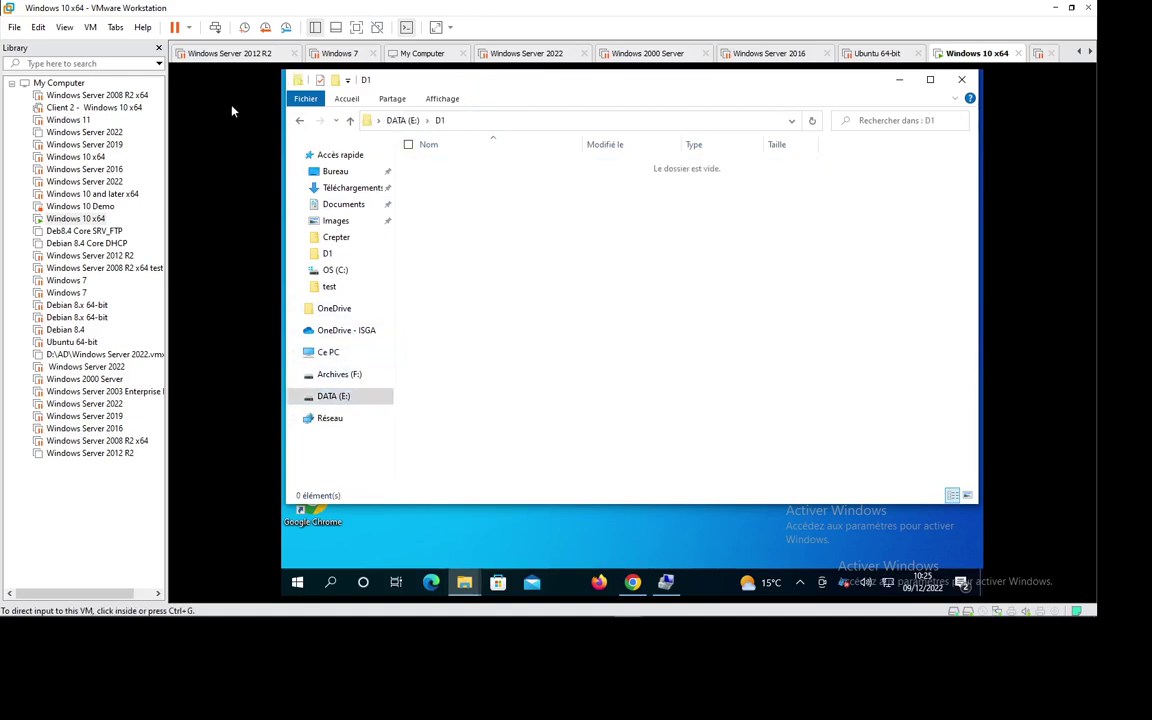
{"action": "left_click", "coordinate": [299, 120]}
{"action": "left_click", "coordinate": [492, 281]}
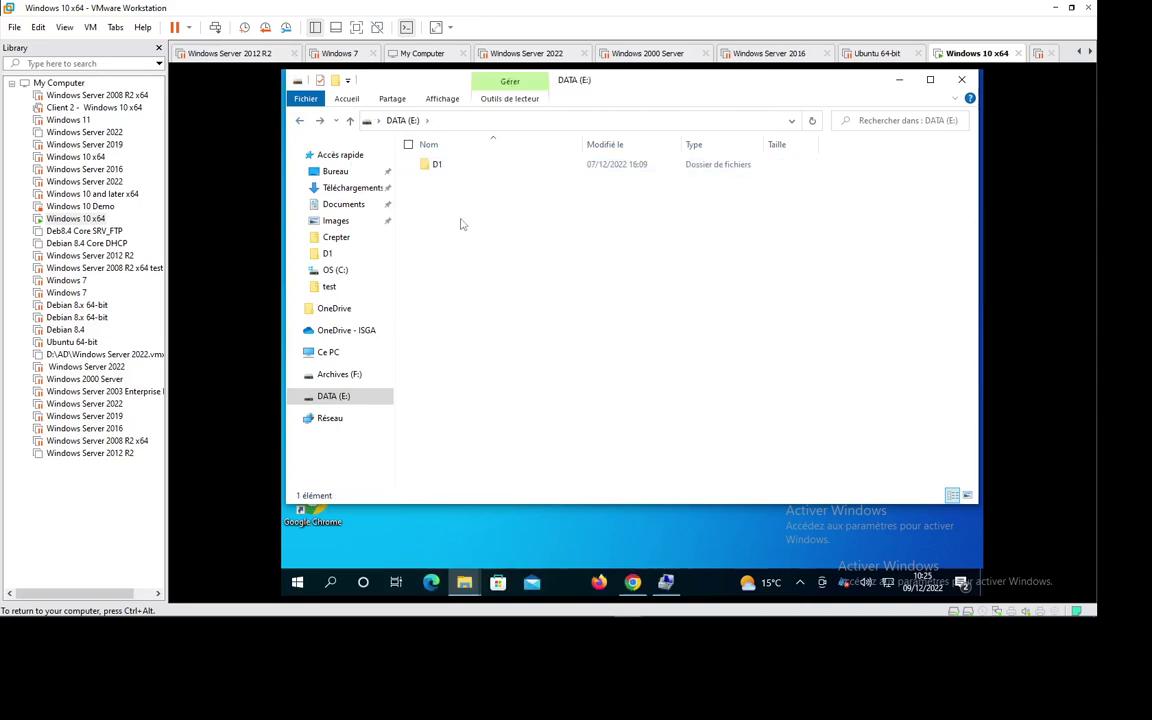
{"action": "key", "text": "ctrl+v"}
Step: Examine the security permissions of the D3 copy on DATA (E:), including the Utilisateurs group, and close its properties
{"action": "right_click", "coordinate": [435, 182]}
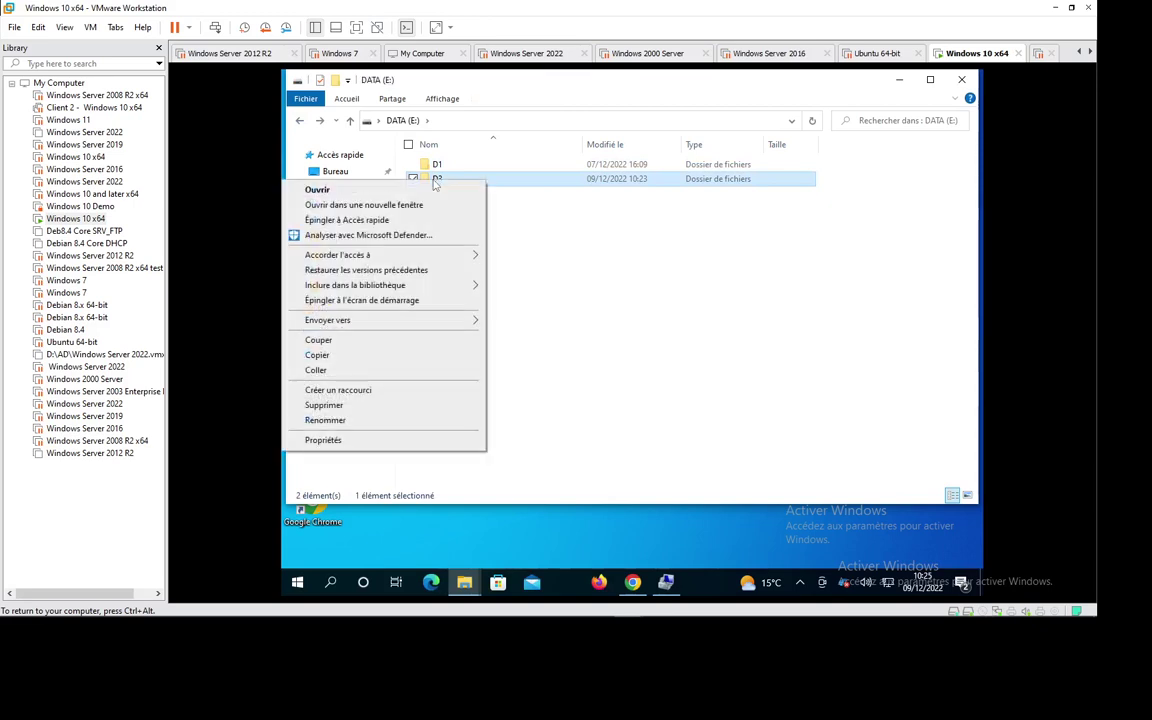
{"action": "left_click", "coordinate": [391, 438]}
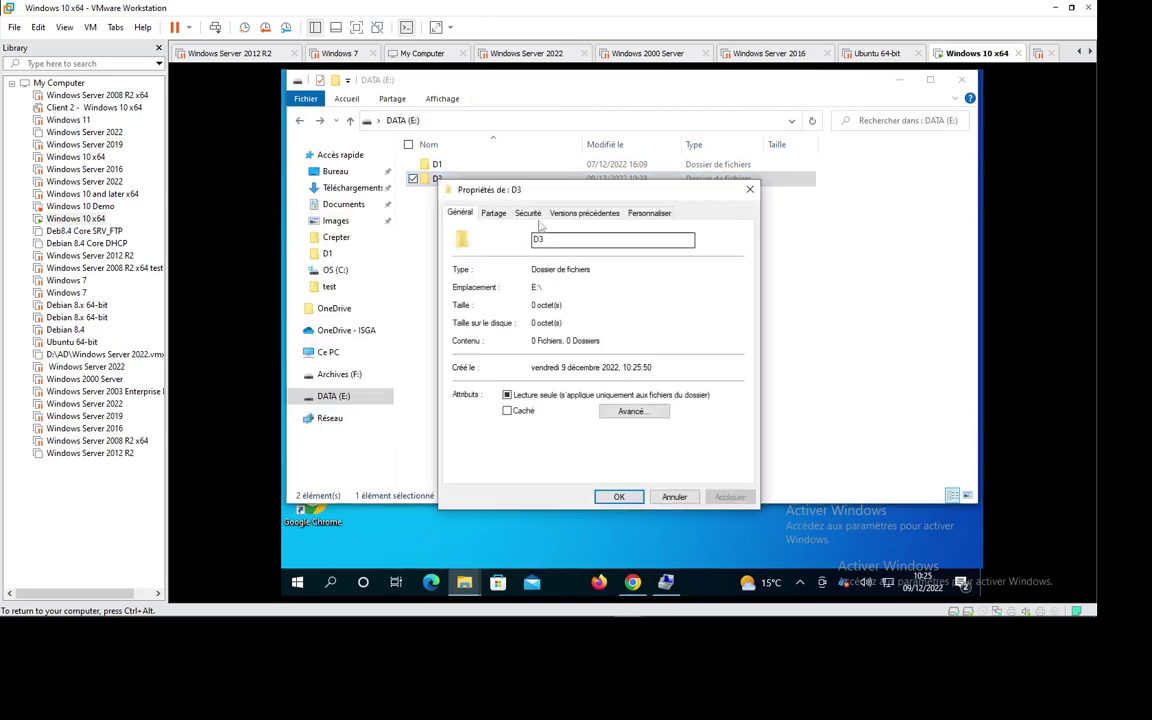
{"action": "left_click", "coordinate": [534, 215]}
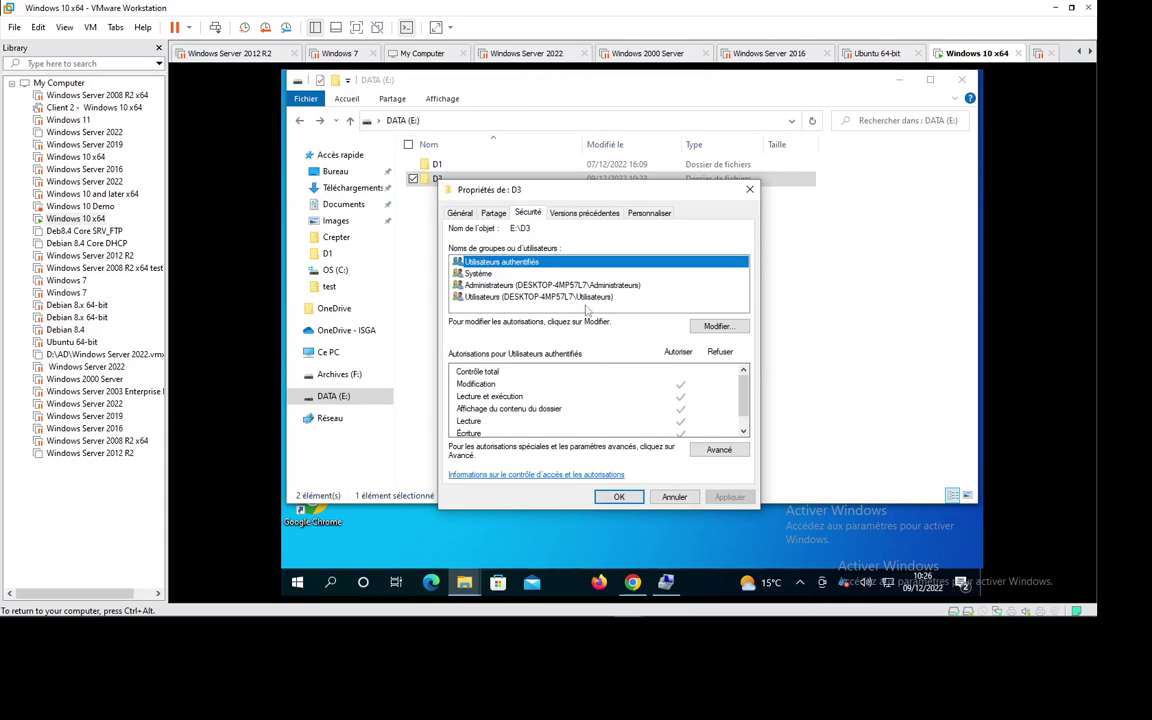
{"action": "left_click", "coordinate": [530, 297]}
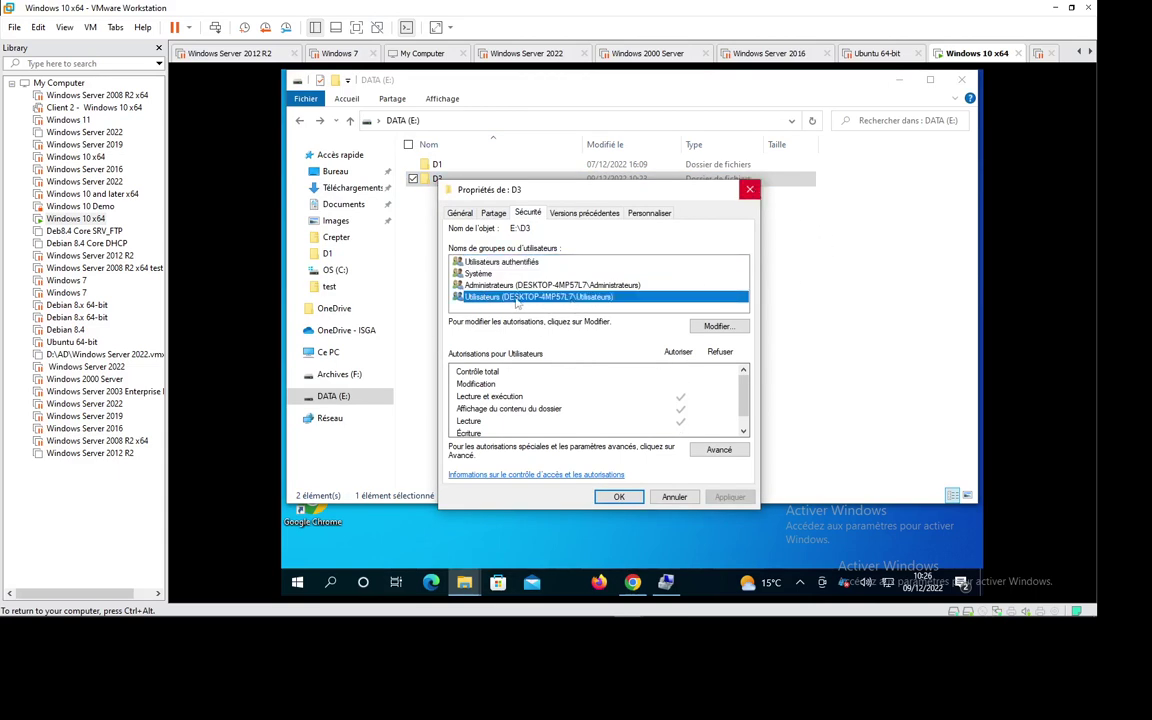
{"action": "key", "text": "Escape"}
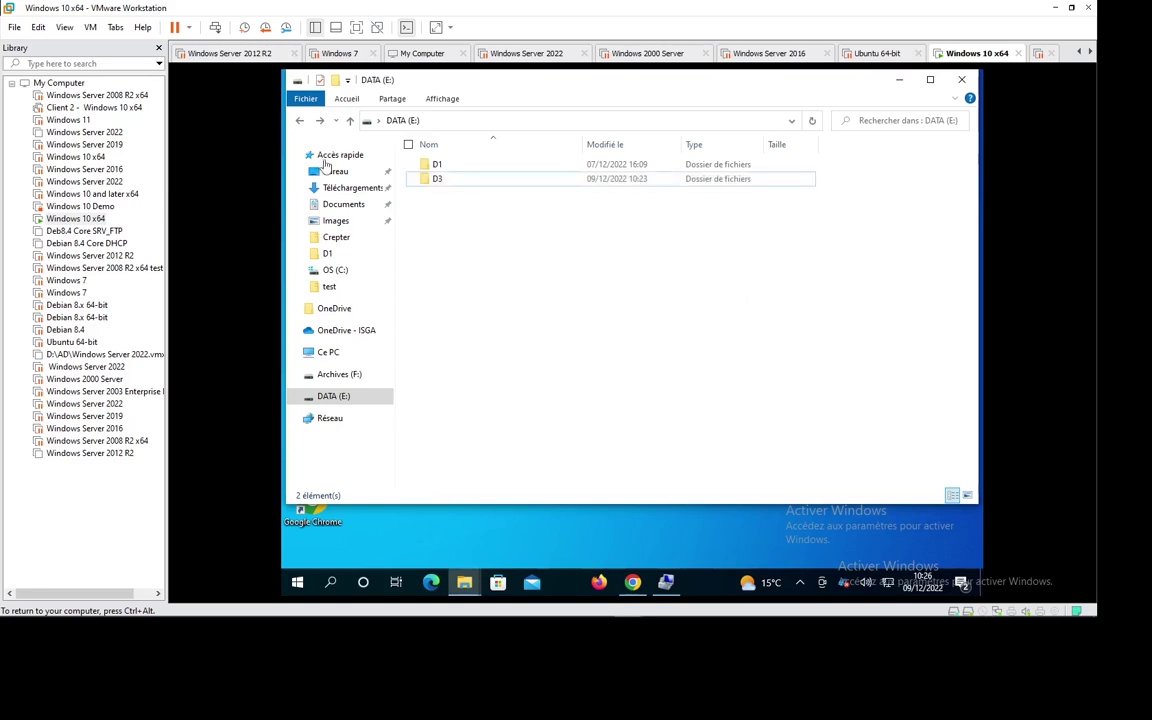
Step: Return to folder D1 on Archives (F:), recheck the original D3 folder's security permissions, and close its properties
{"action": "left_click", "coordinate": [299, 120]}
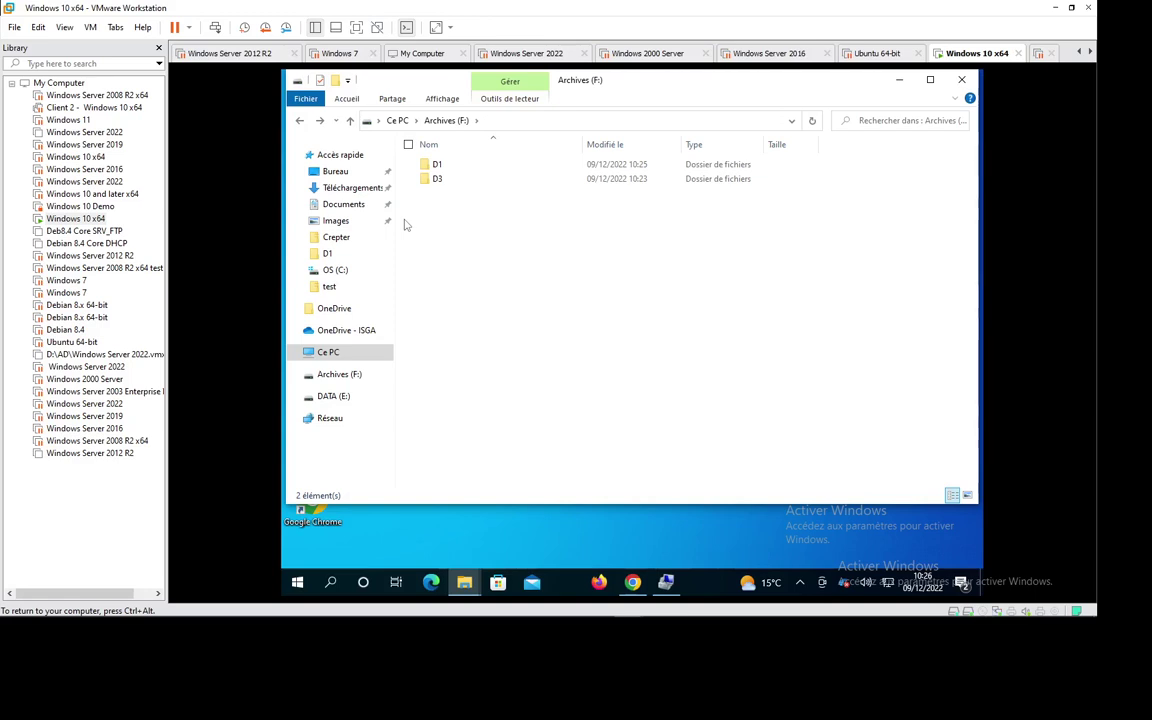
{"action": "double_click", "coordinate": [430, 165]}
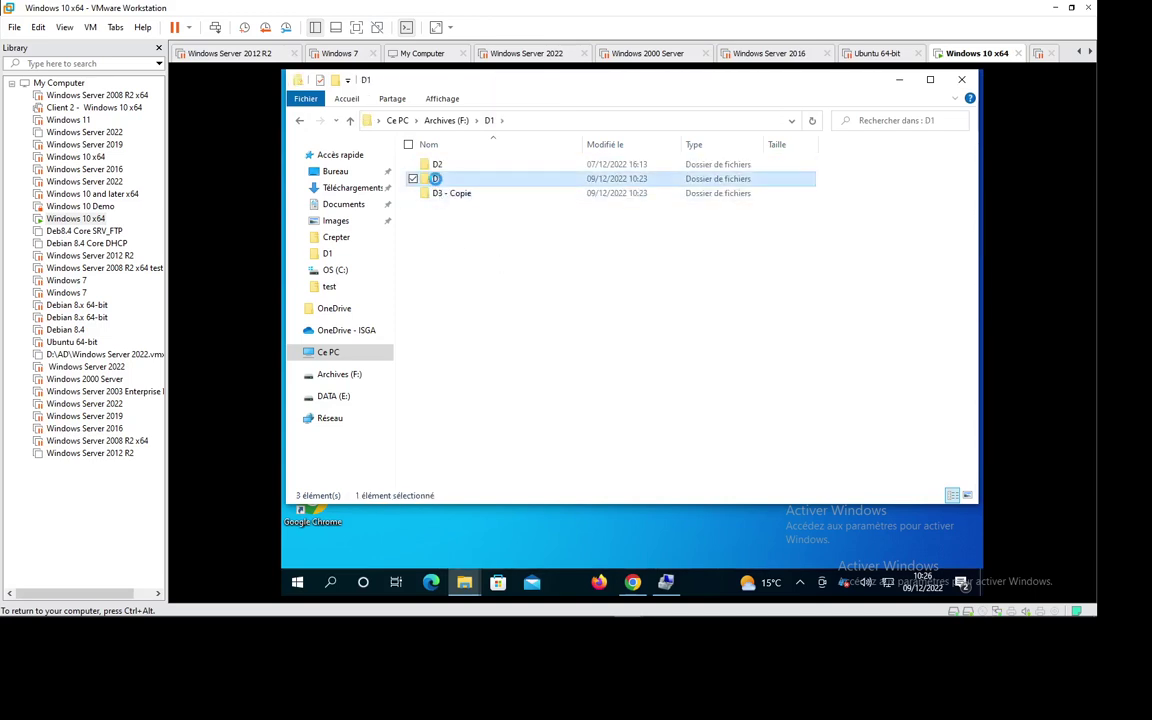
{"action": "right_click", "coordinate": [436, 178]}
{"action": "left_click", "coordinate": [390, 449]}
{"action": "left_click", "coordinate": [537, 215]}
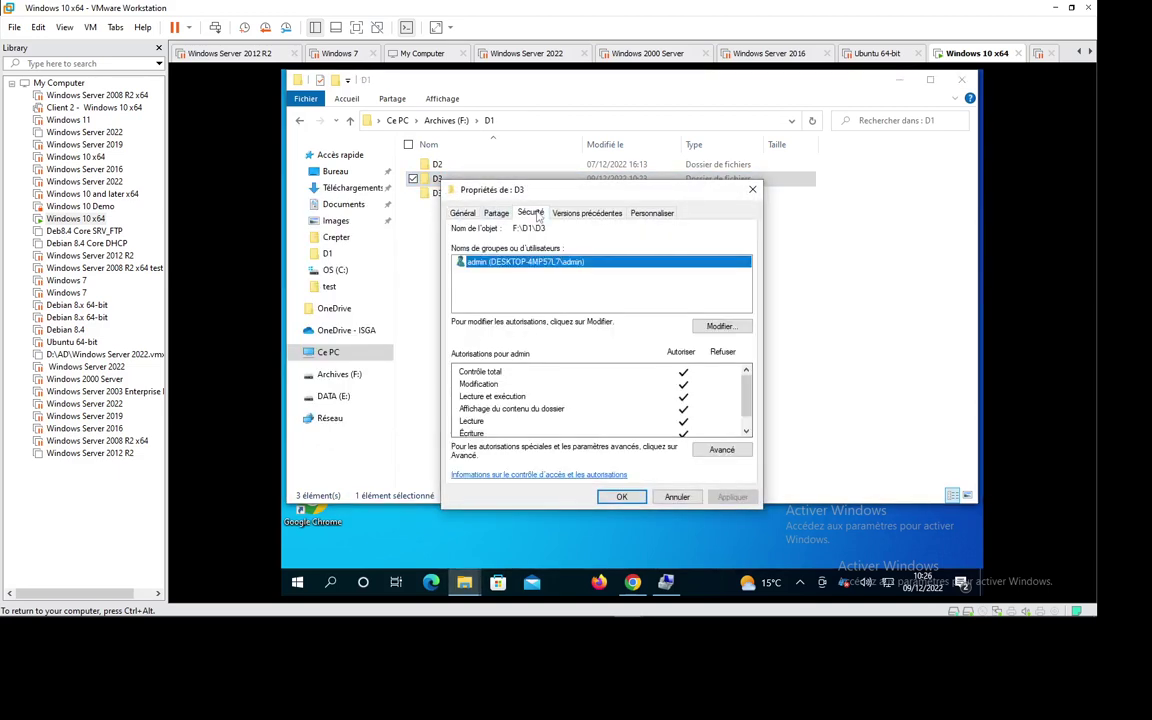
{"action": "left_click", "coordinate": [752, 189]}
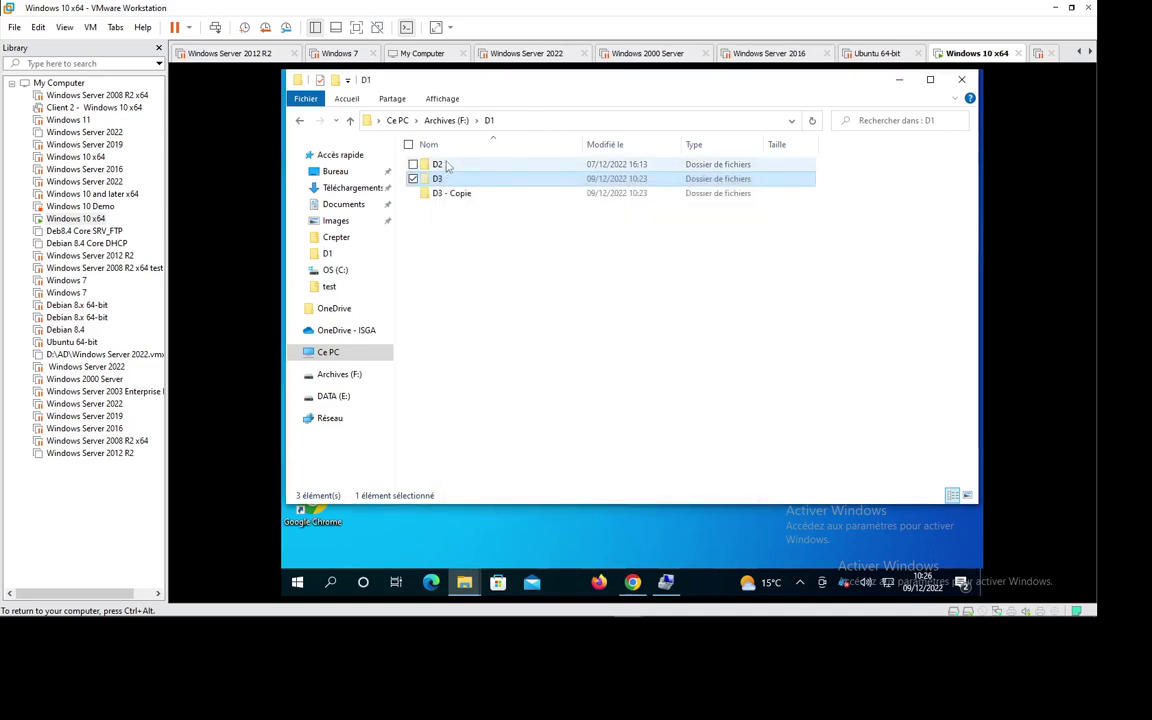
Step: Move folder D3 from D1 into folder D2 on the same drive by cutting and pasting it
{"action": "left_click", "coordinate": [406, 164]}
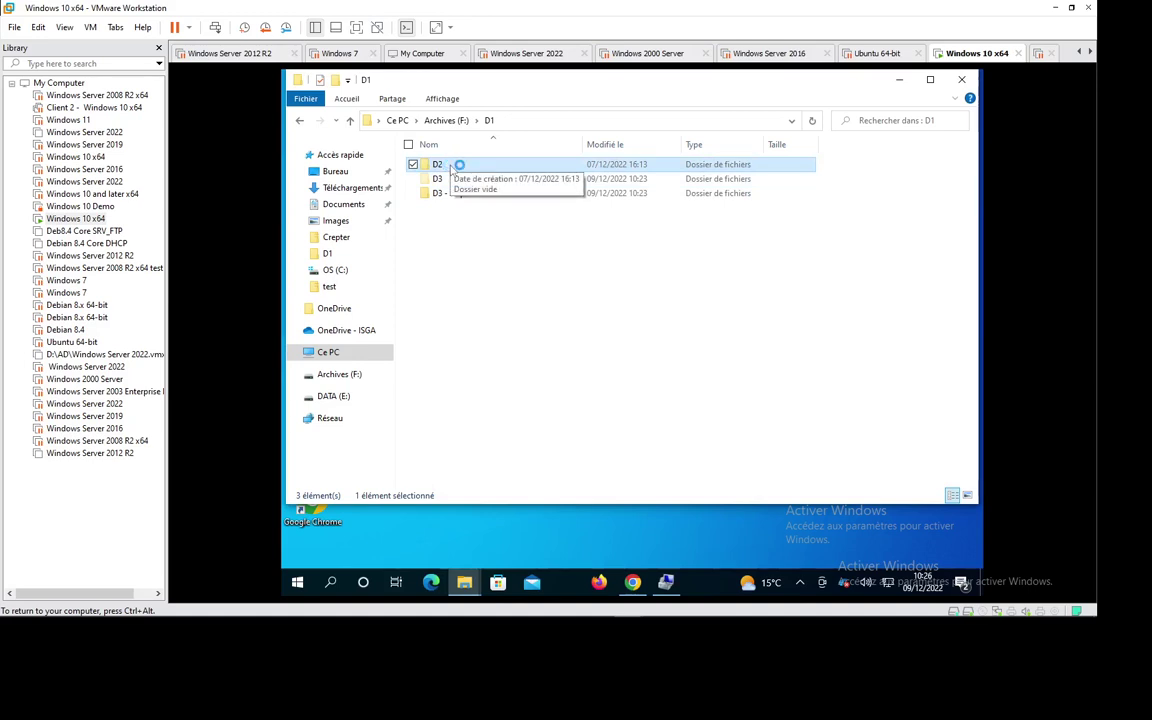
{"action": "double_click", "coordinate": [451, 166]}
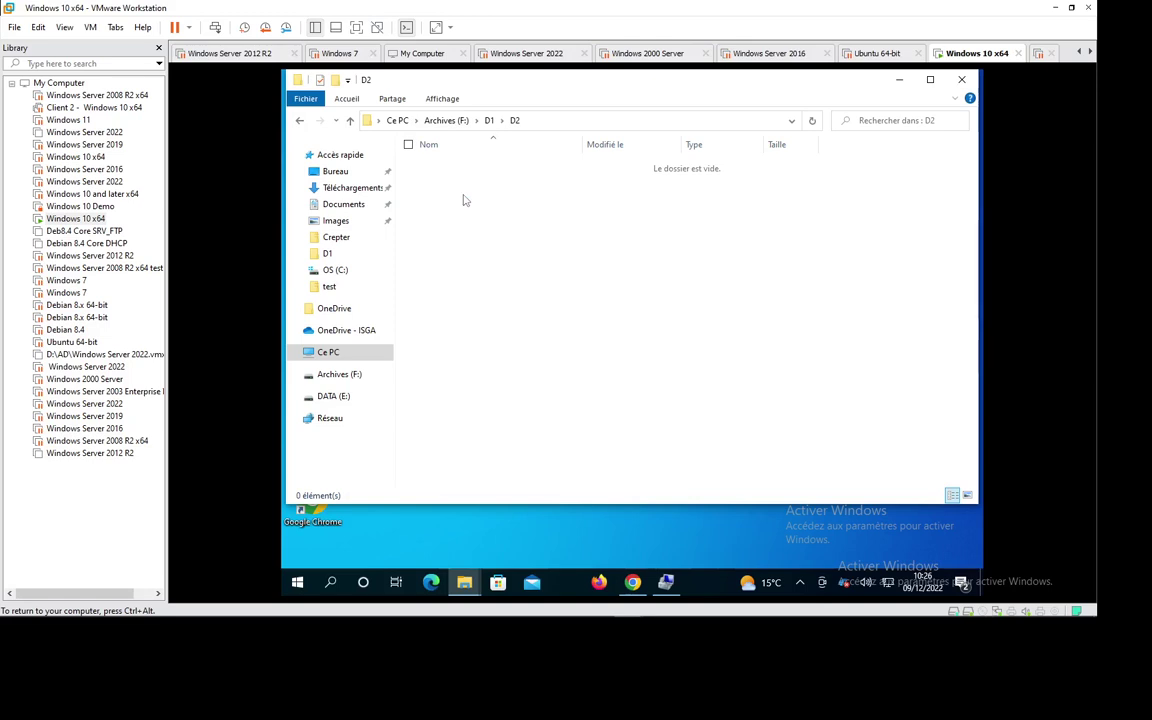
{"action": "right_click", "coordinate": [463, 200]}
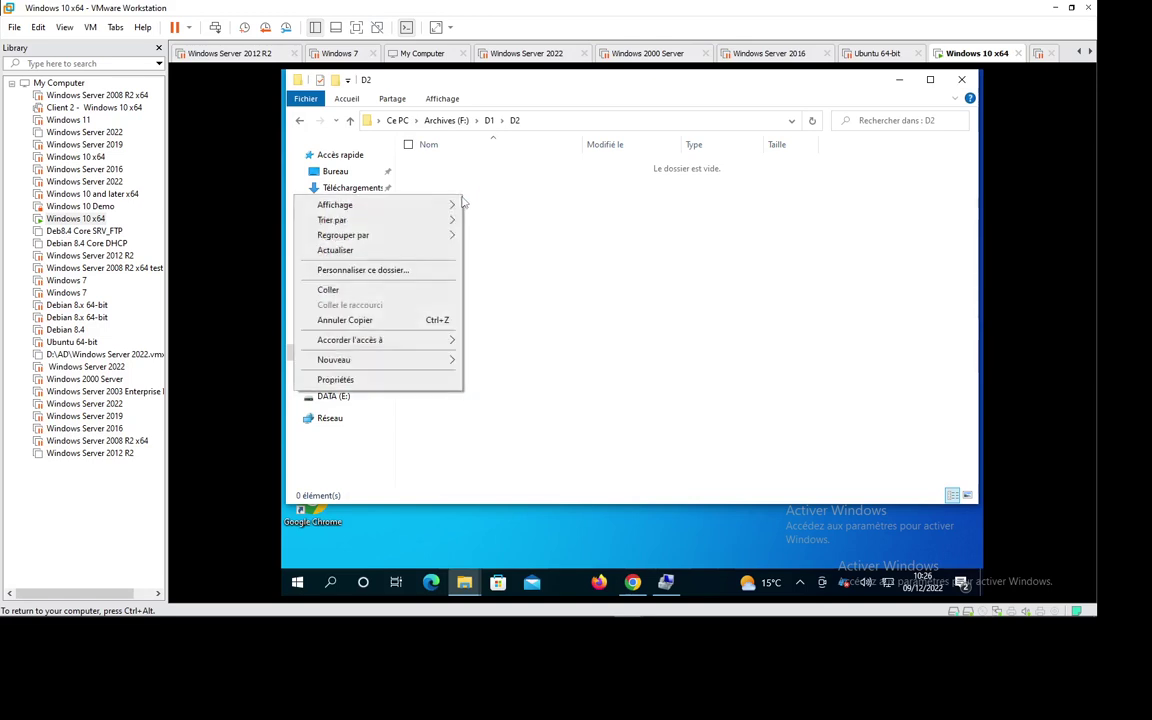
{"action": "left_click", "coordinate": [330, 289]}
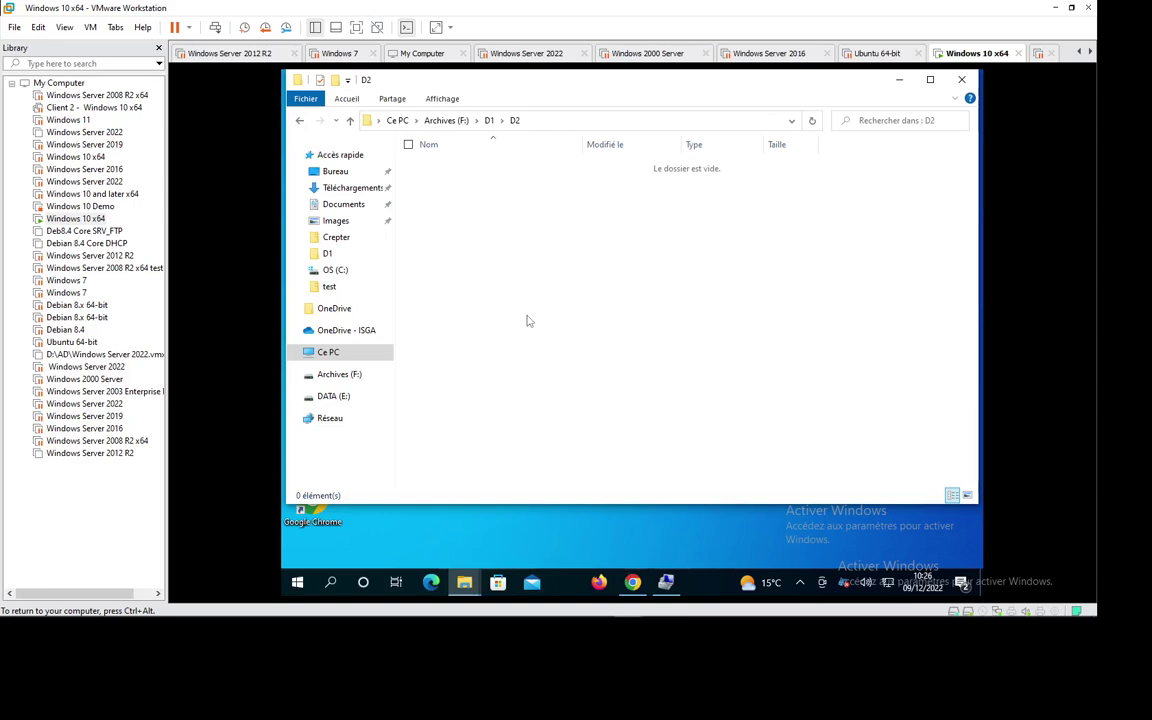
{"action": "left_click", "coordinate": [436, 187]}
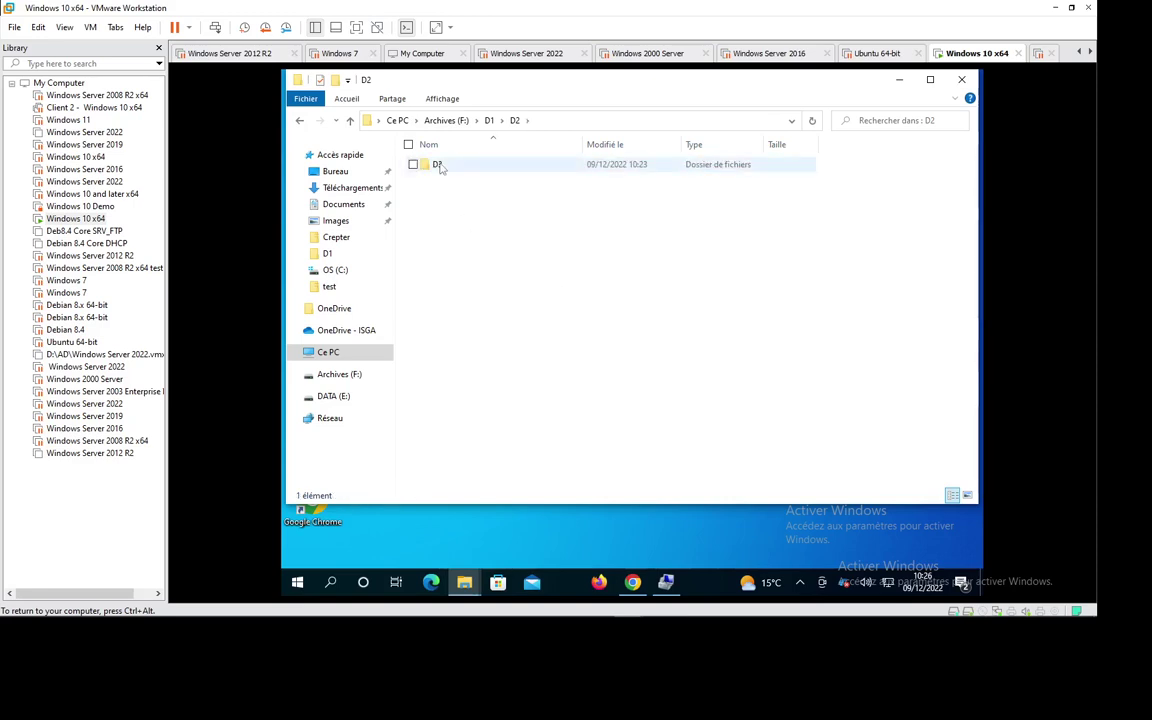
Step: Examine the security permissions of the moved D3 folder inside D2
{"action": "double_click", "coordinate": [439, 164]}
{"action": "right_click", "coordinate": [439, 164]}
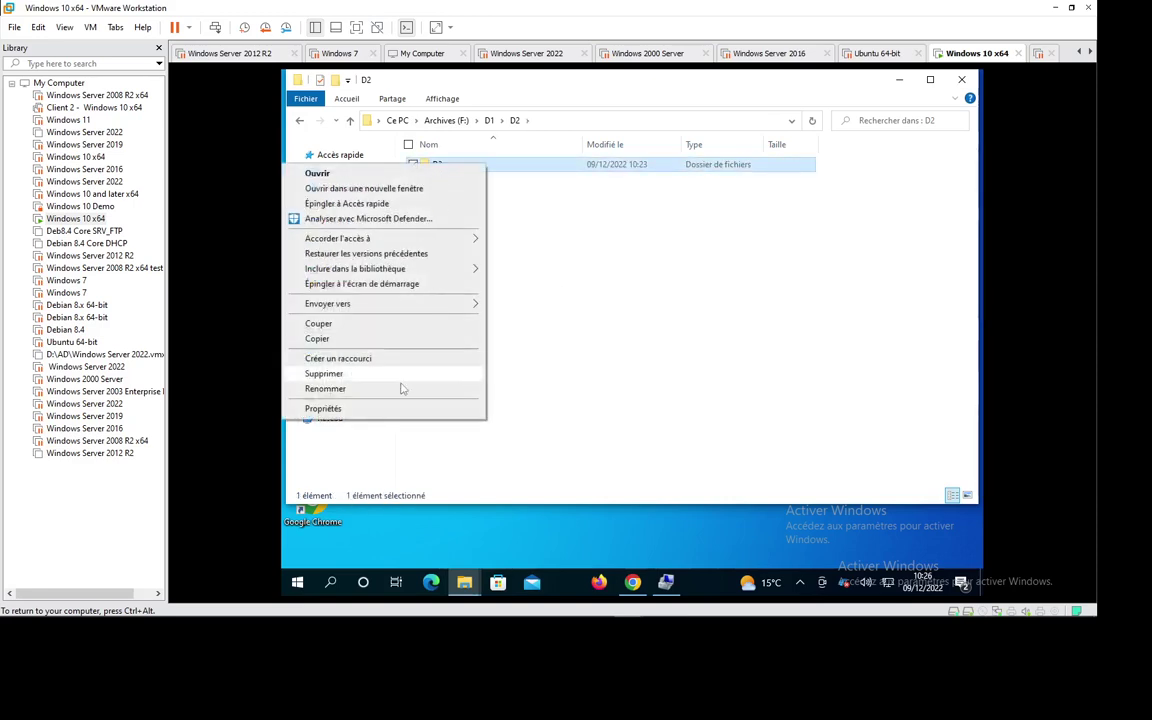
{"action": "left_click", "coordinate": [419, 415]}
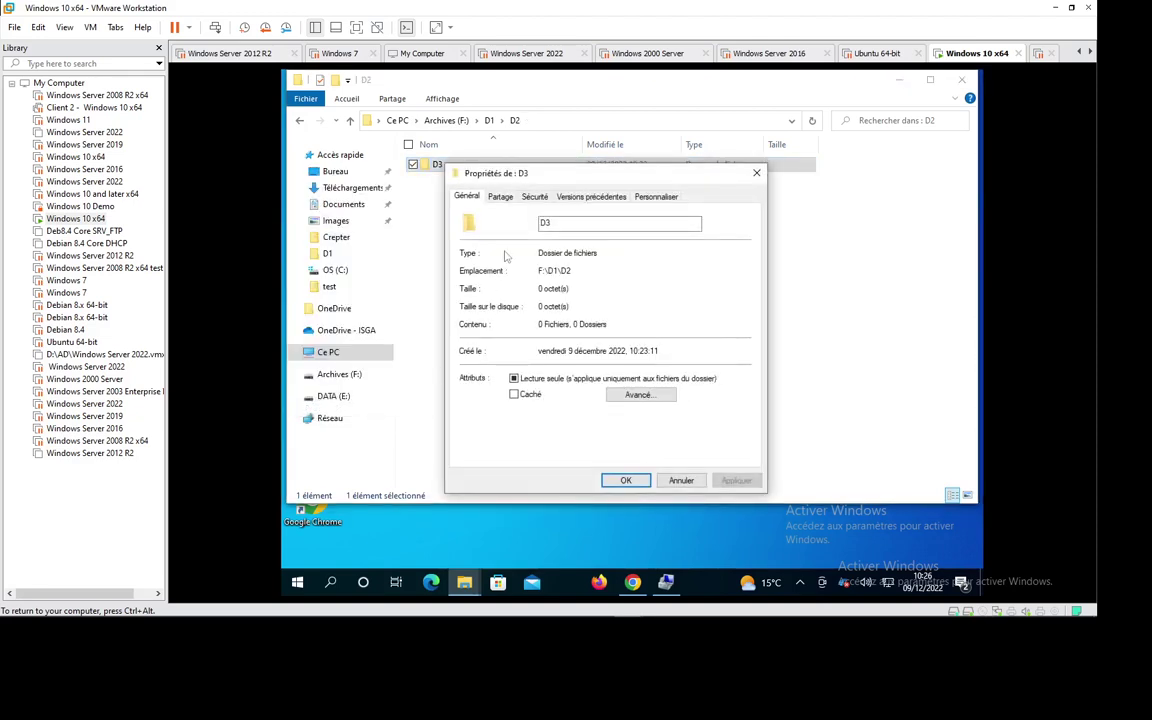
{"action": "left_click", "coordinate": [536, 197]}
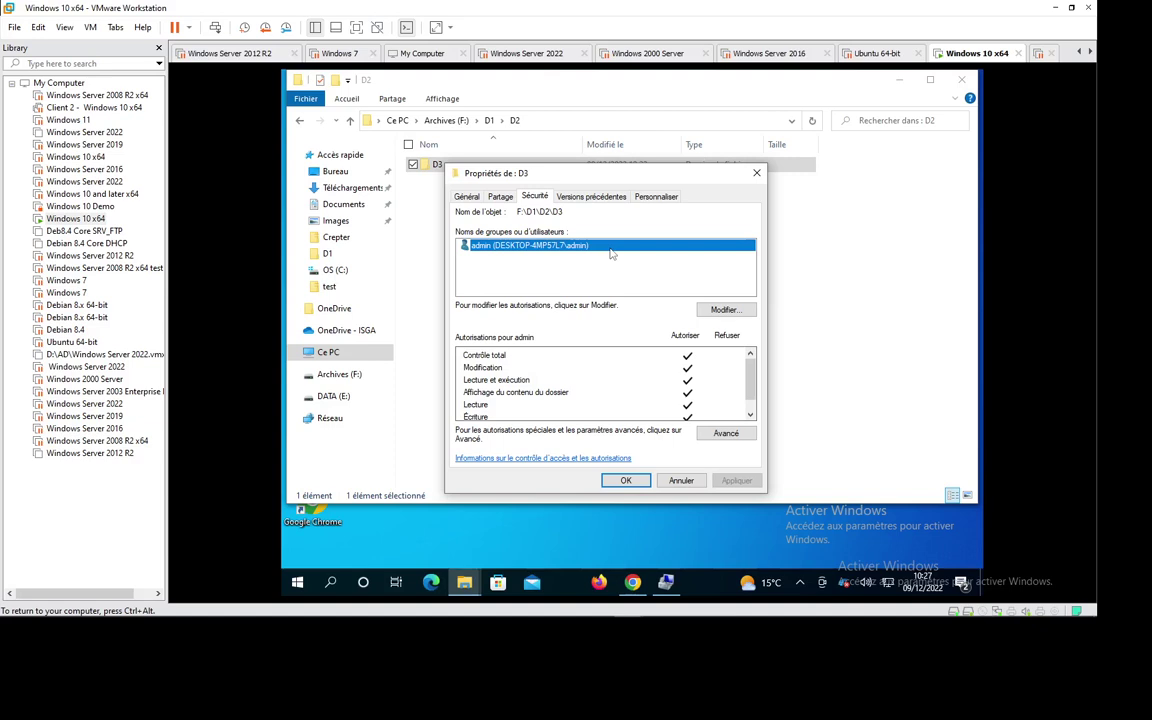
Step: Close the D3 properties and clear the Archives (F:) format dialog and the Ce PC window out of the way
{"action": "left_click", "coordinate": [756, 173]}
{"action": "left_click", "coordinate": [478, 180]}
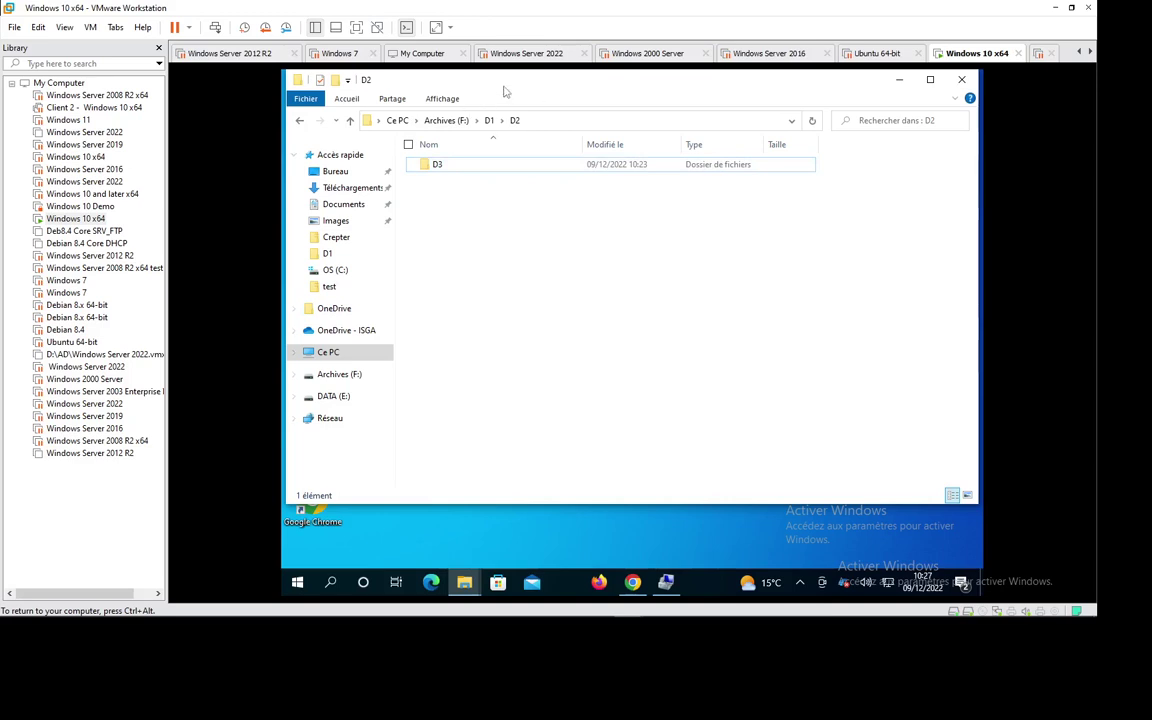
{"action": "left_click_drag", "start_coordinate": [456, 80], "coordinate": [611, 87]}
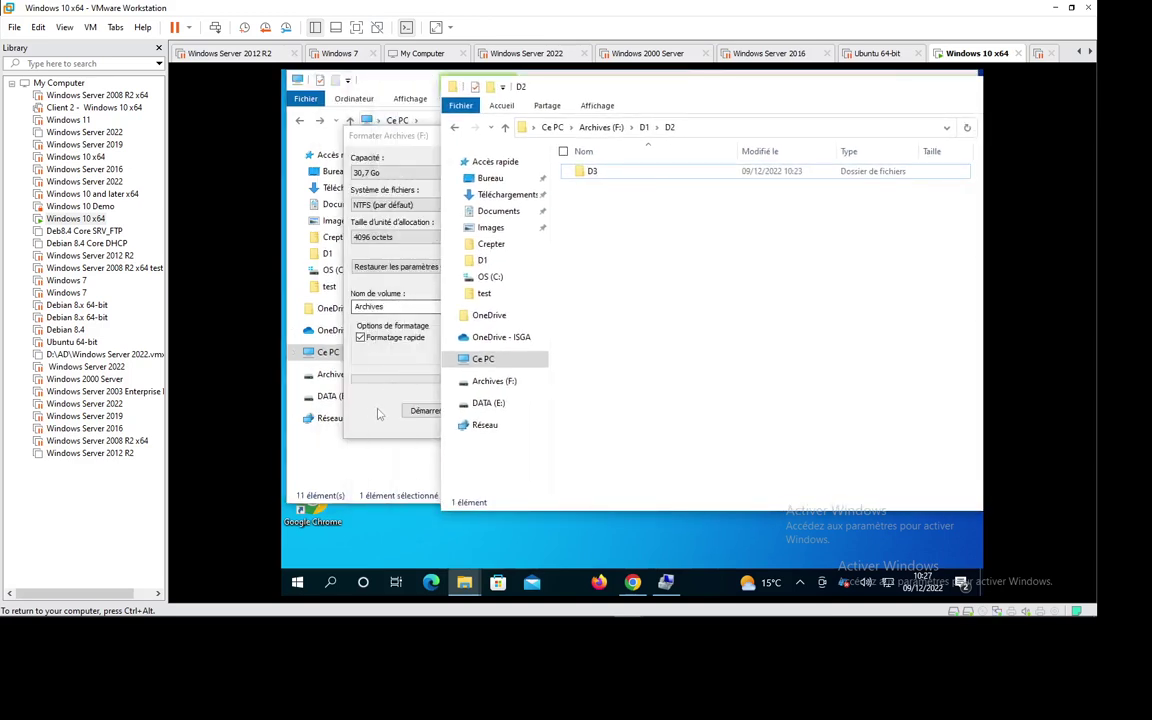
{"action": "left_click", "coordinate": [414, 370]}
{"action": "key", "text": "Escape"}
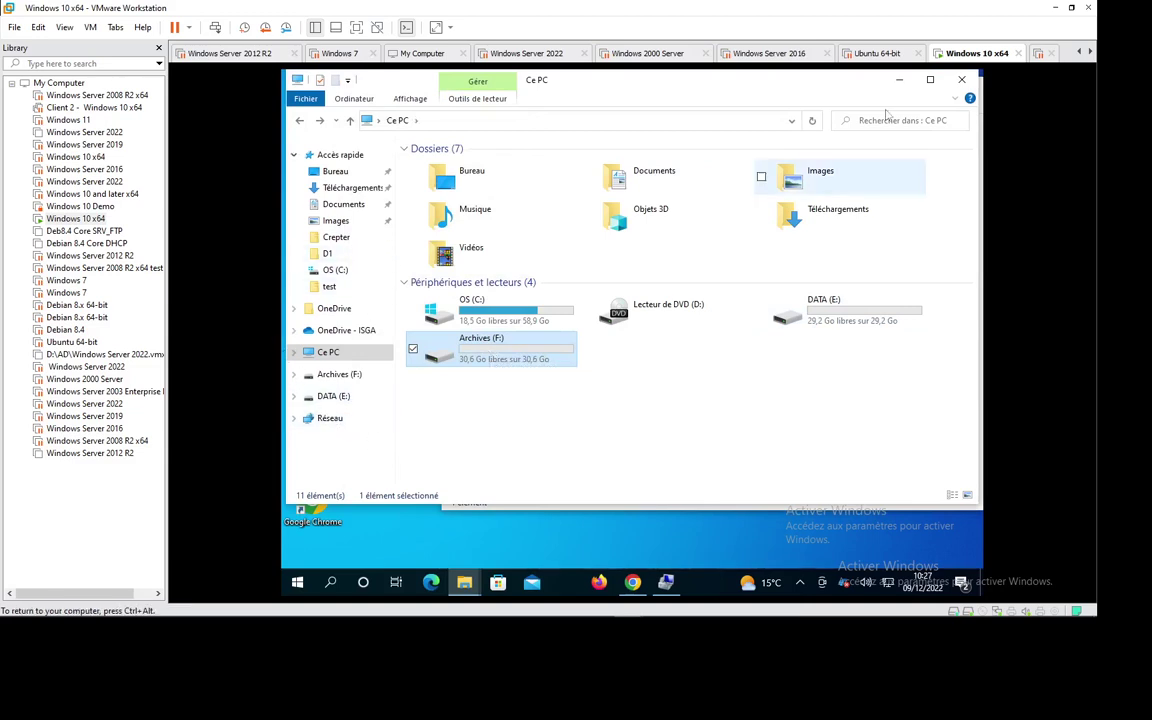
{"action": "left_click", "coordinate": [898, 80]}
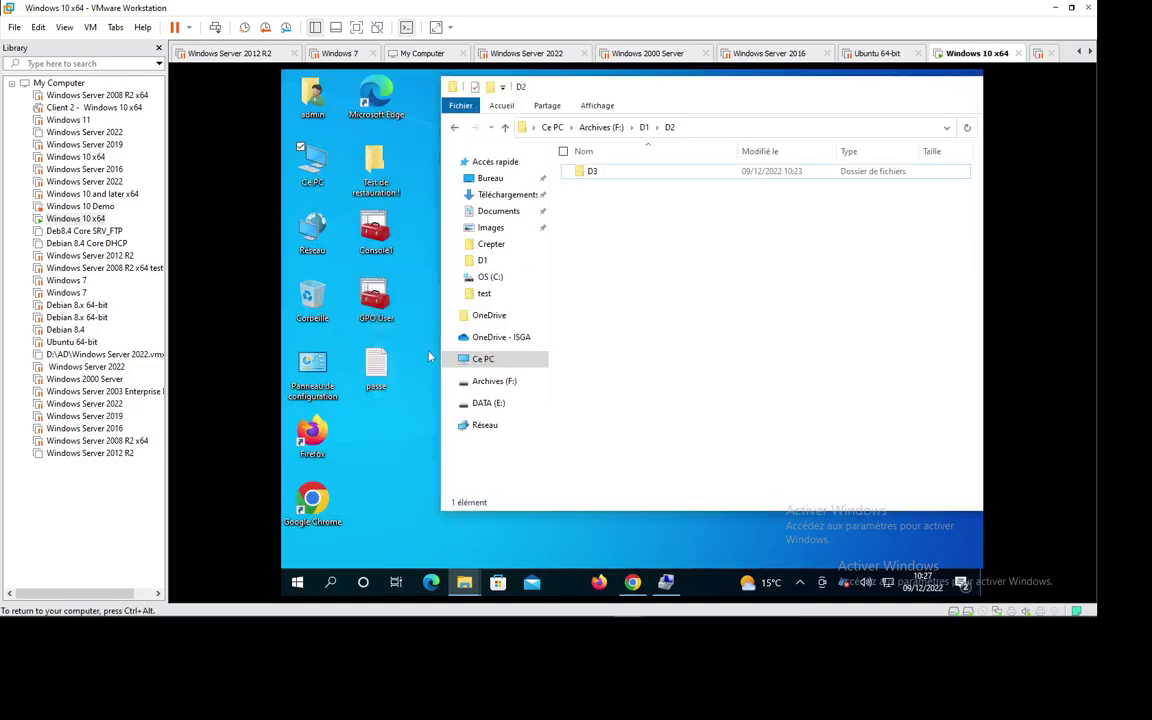
{"action": "left_click", "coordinate": [314, 505]}
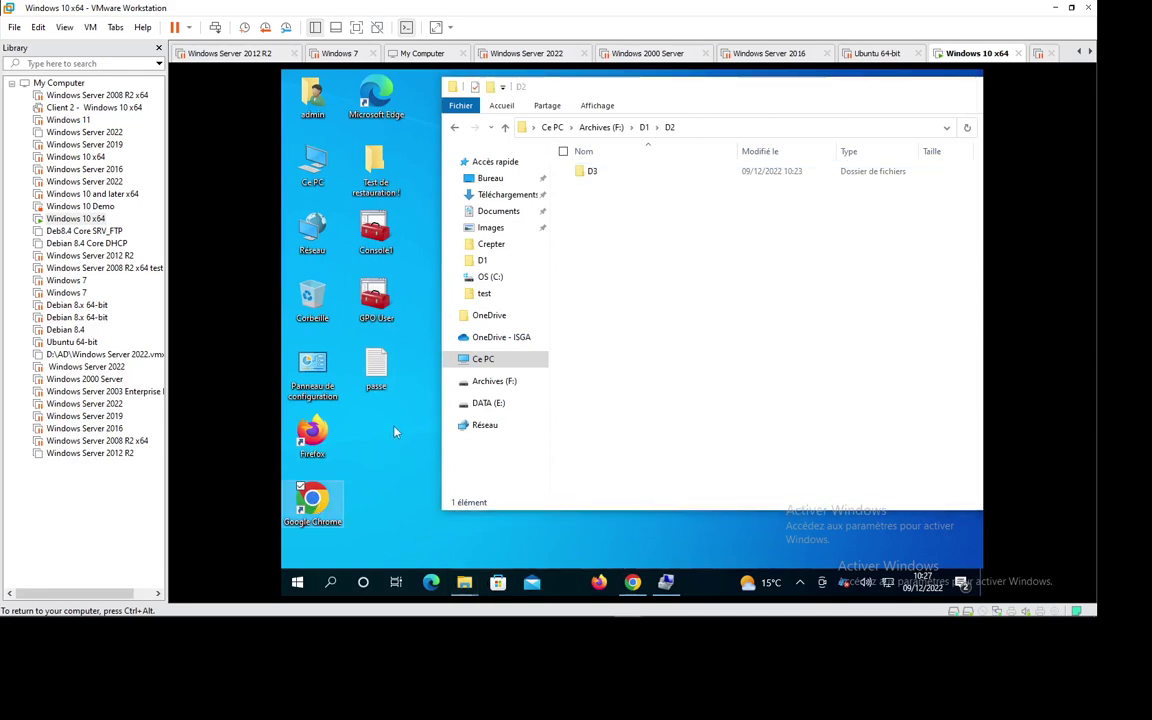
{"action": "left_click", "coordinate": [371, 524]}
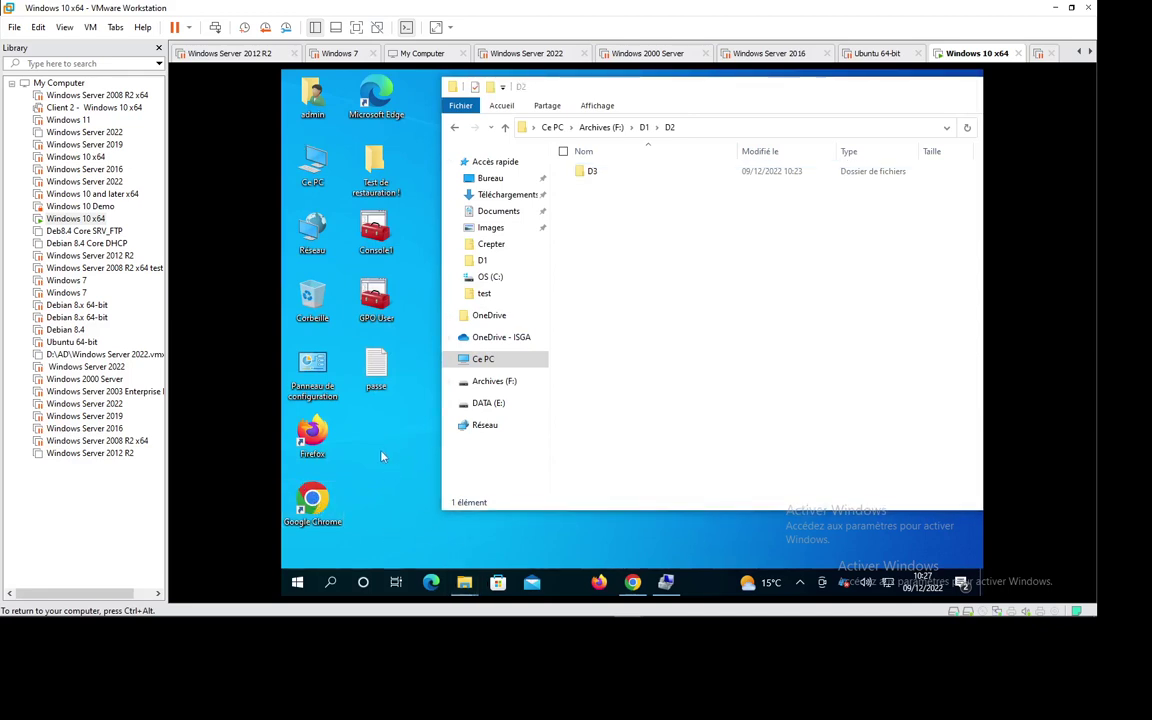
{"action": "key", "text": "super"}
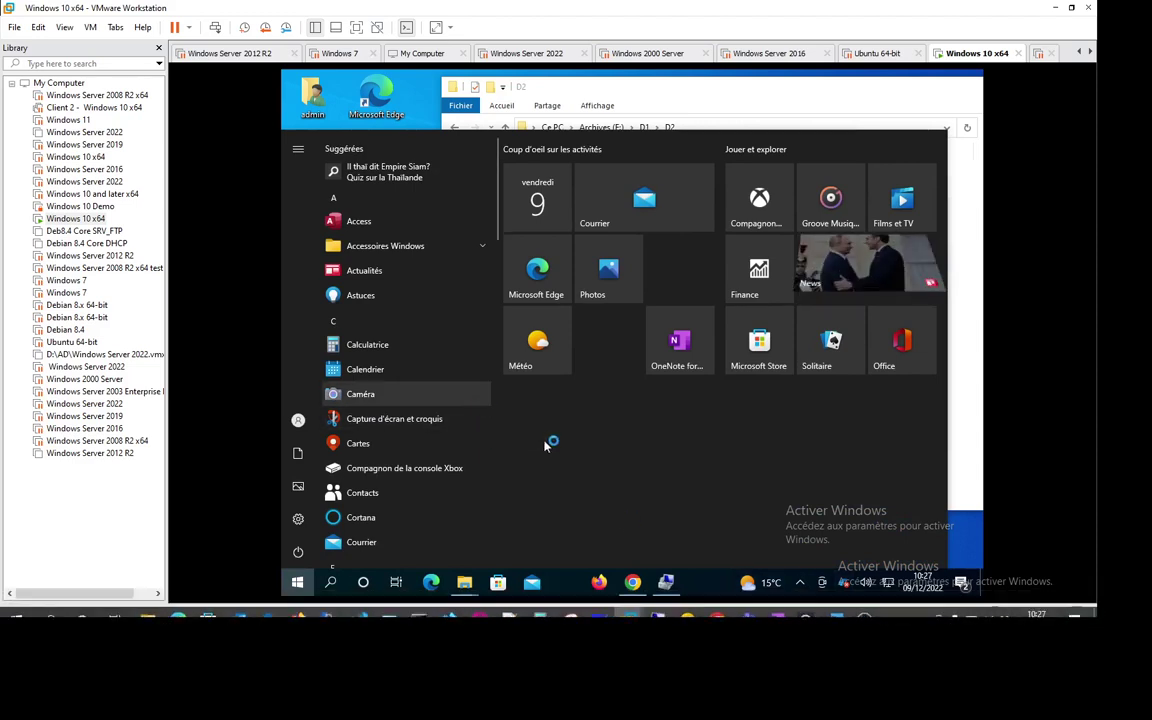
{"action": "left_click", "coordinate": [890, 604]}
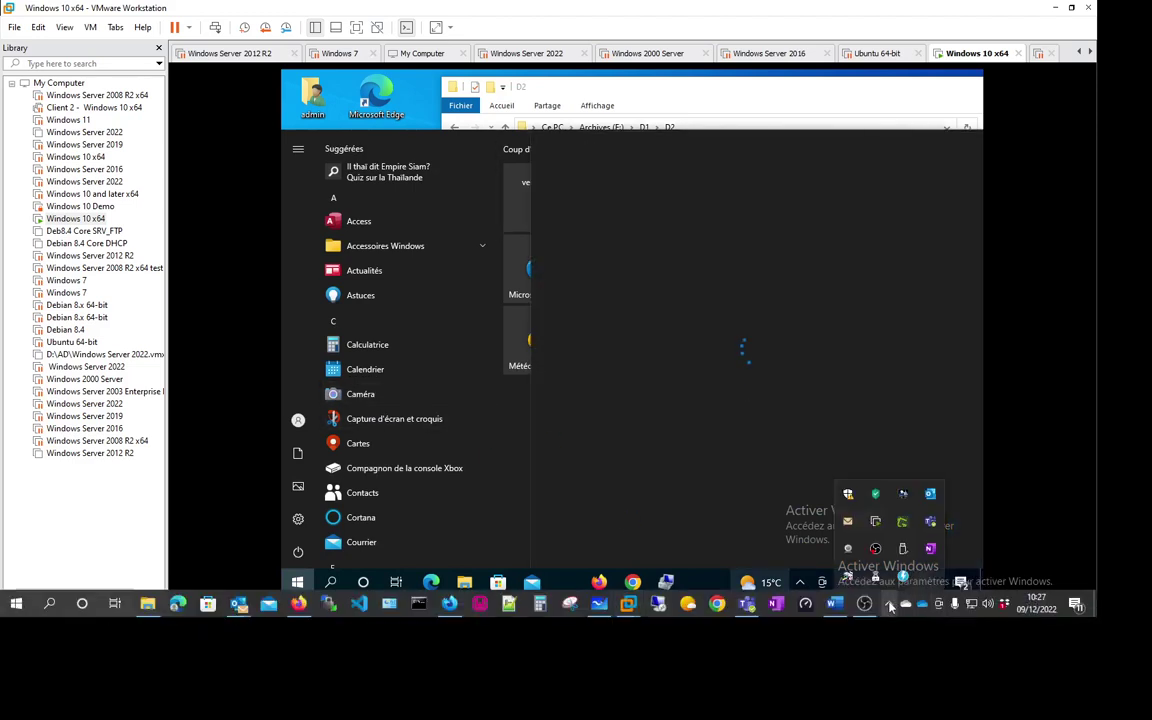
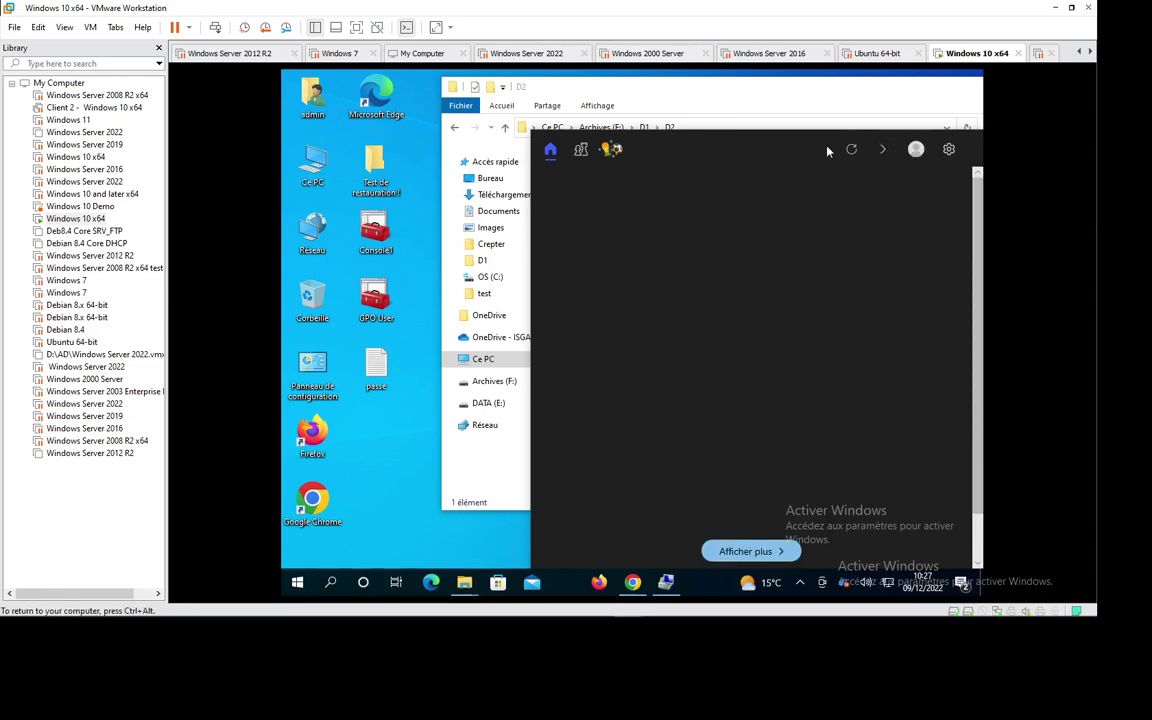
{"action": "left_click", "coordinate": [807, 92]}
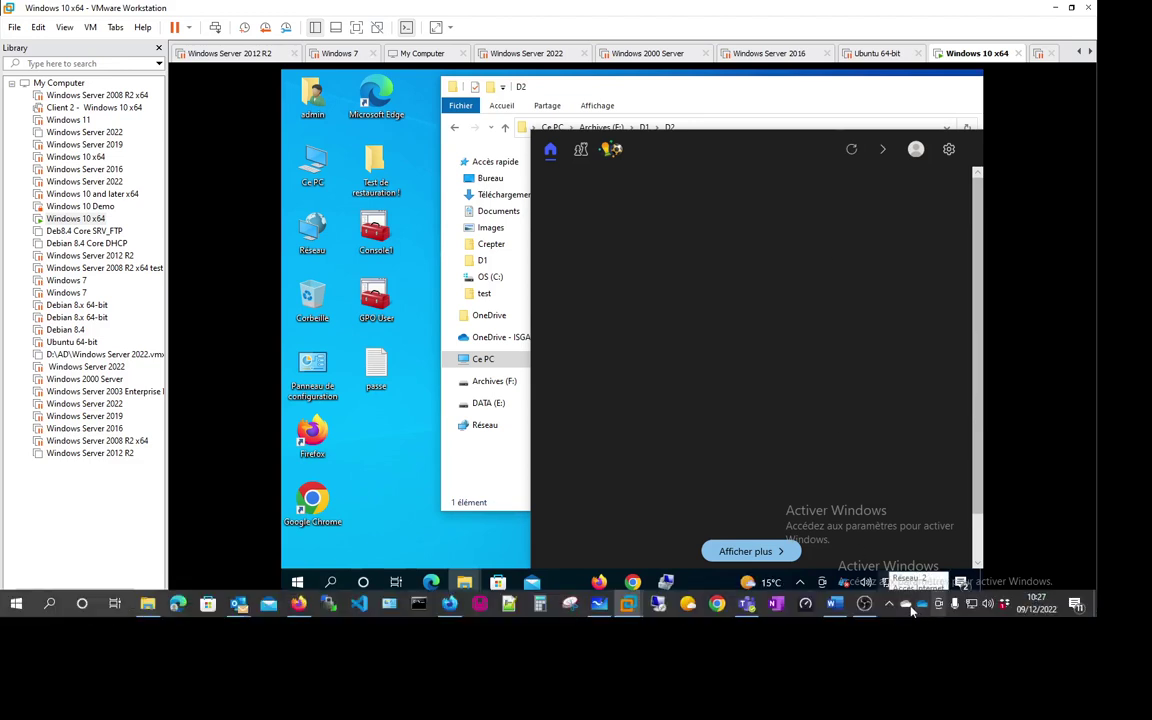
{"action": "left_click", "coordinate": [890, 605]}
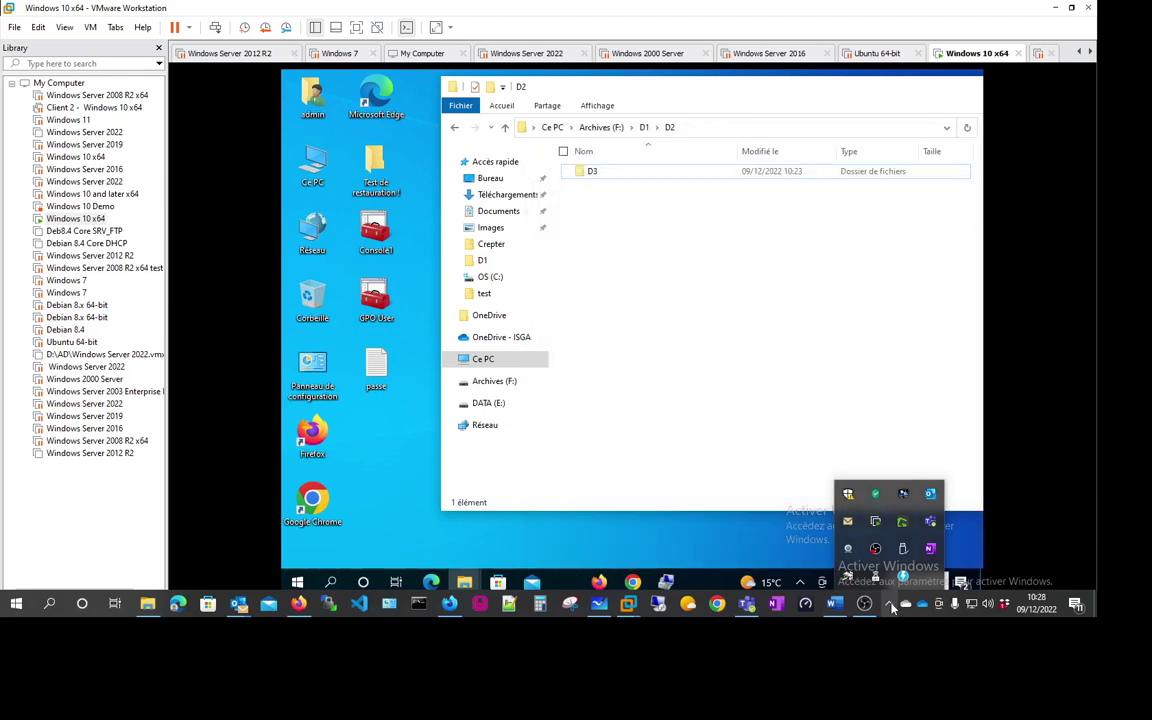
Step: Search the virtual machine for "note" and open the file location of the Bloc-notes application
{"action": "key", "text": "super"}
{"action": "type", "text": "note"}
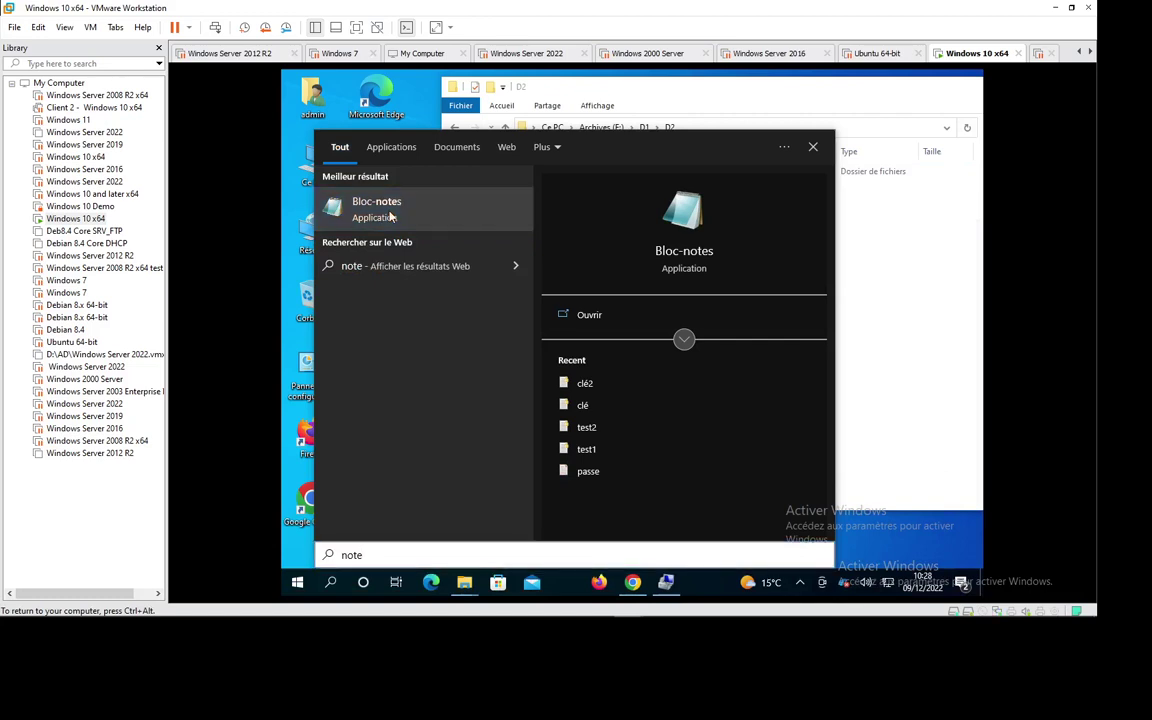
{"action": "right_click", "coordinate": [391, 216]}
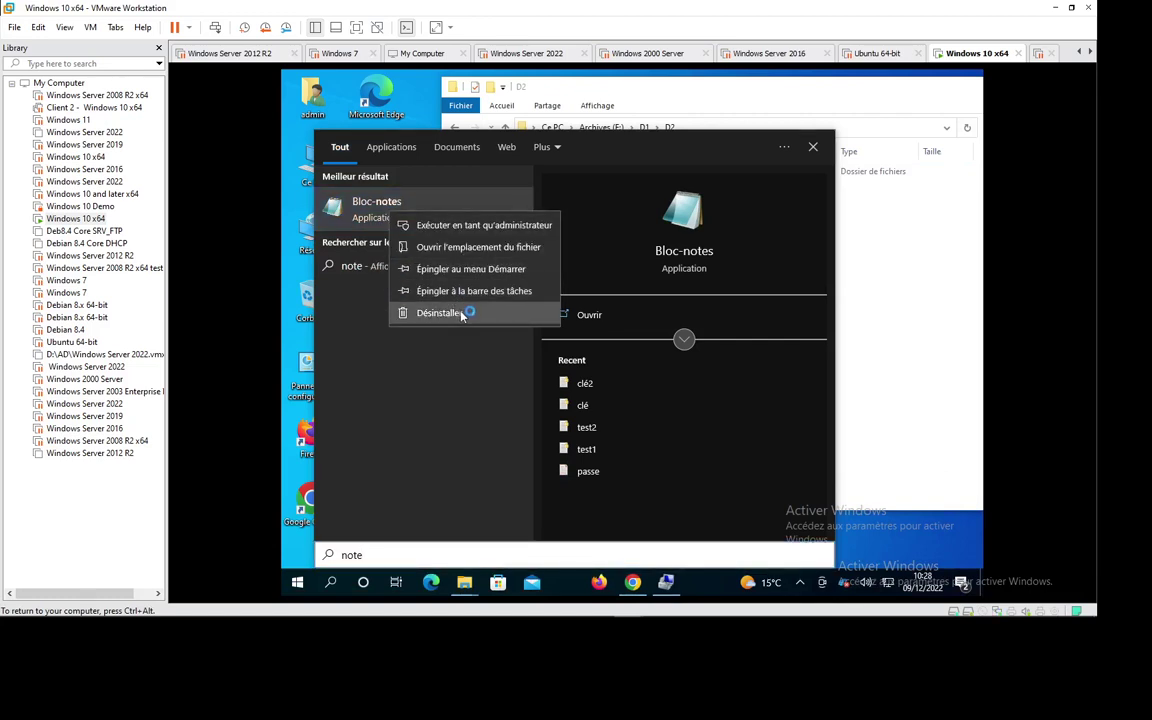
{"action": "left_click", "coordinate": [497, 250]}
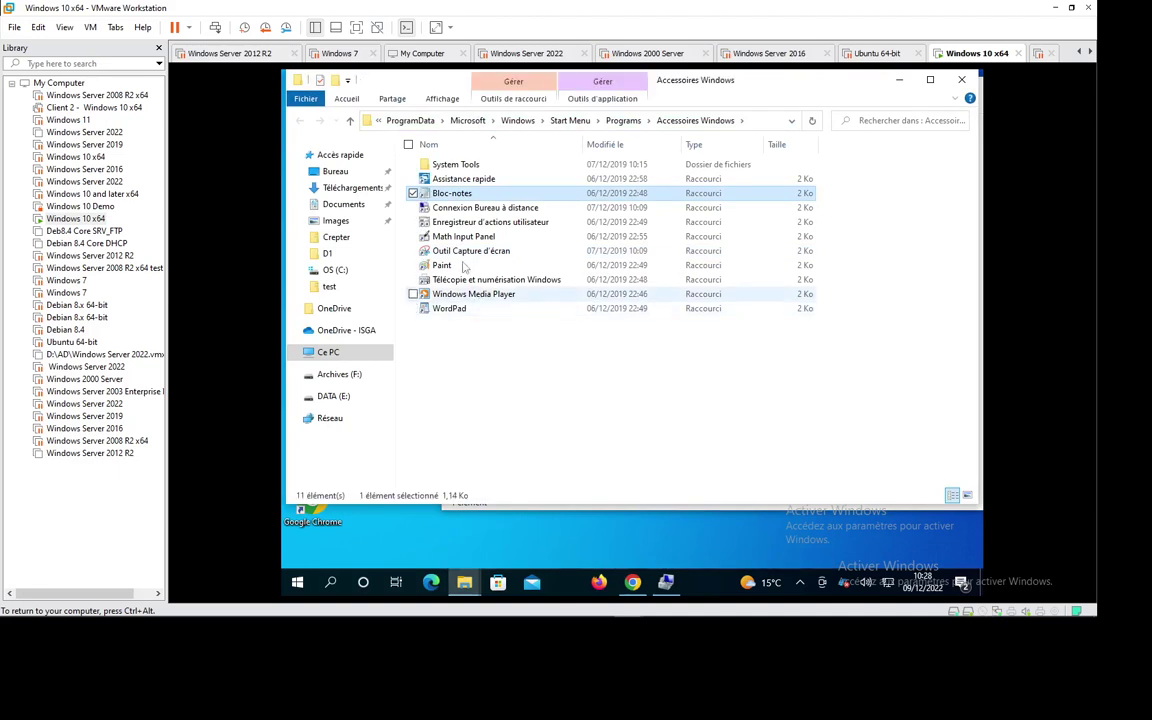
Step: Examine the security permissions of the Bloc-notes shortcut, including the Utilisateurs group, and close its properties
{"action": "right_click", "coordinate": [453, 192]}
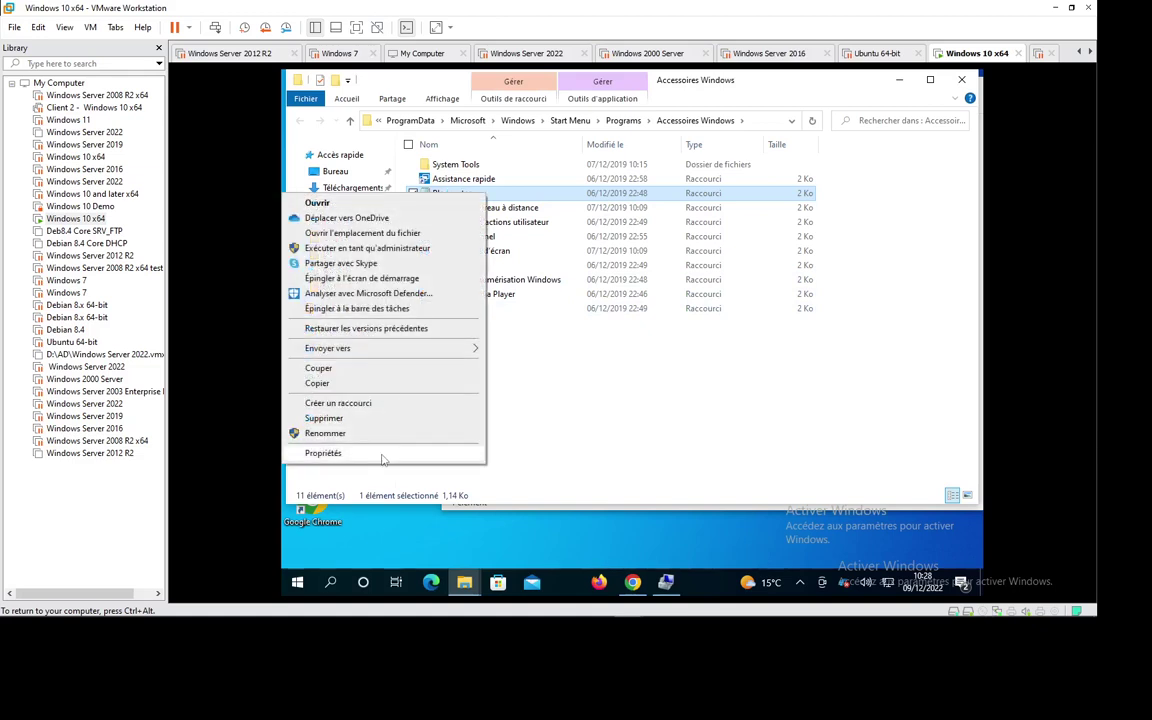
{"action": "left_click", "coordinate": [381, 455]}
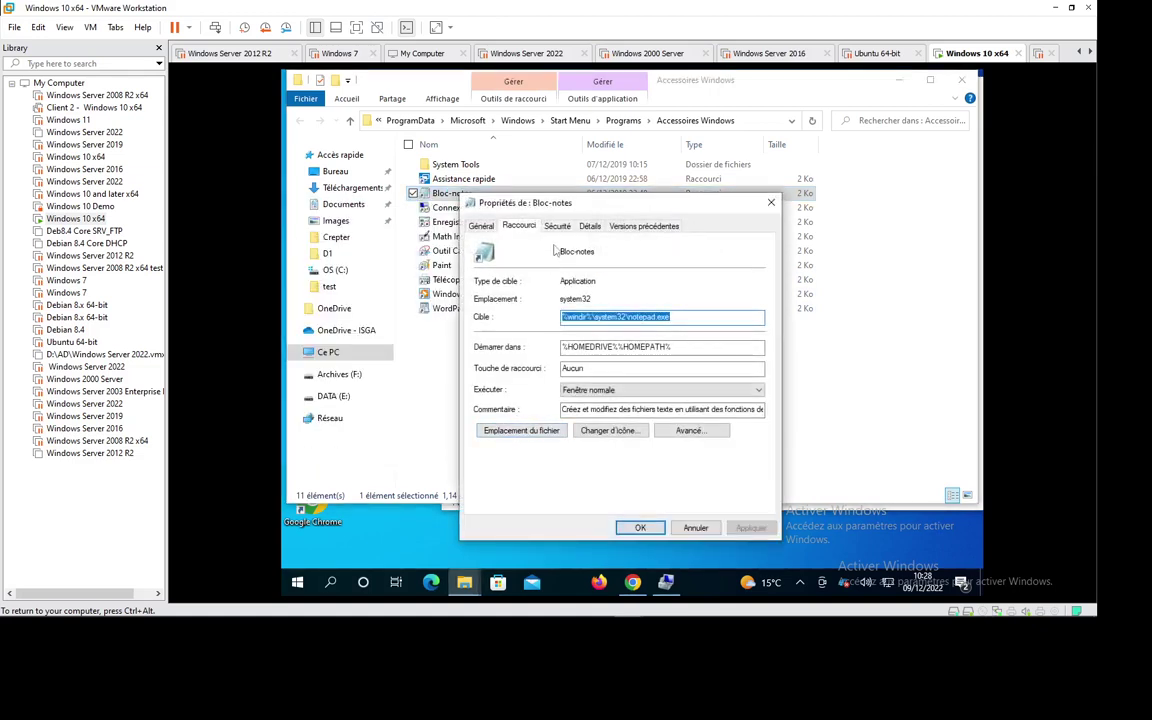
{"action": "left_click", "coordinate": [559, 227]}
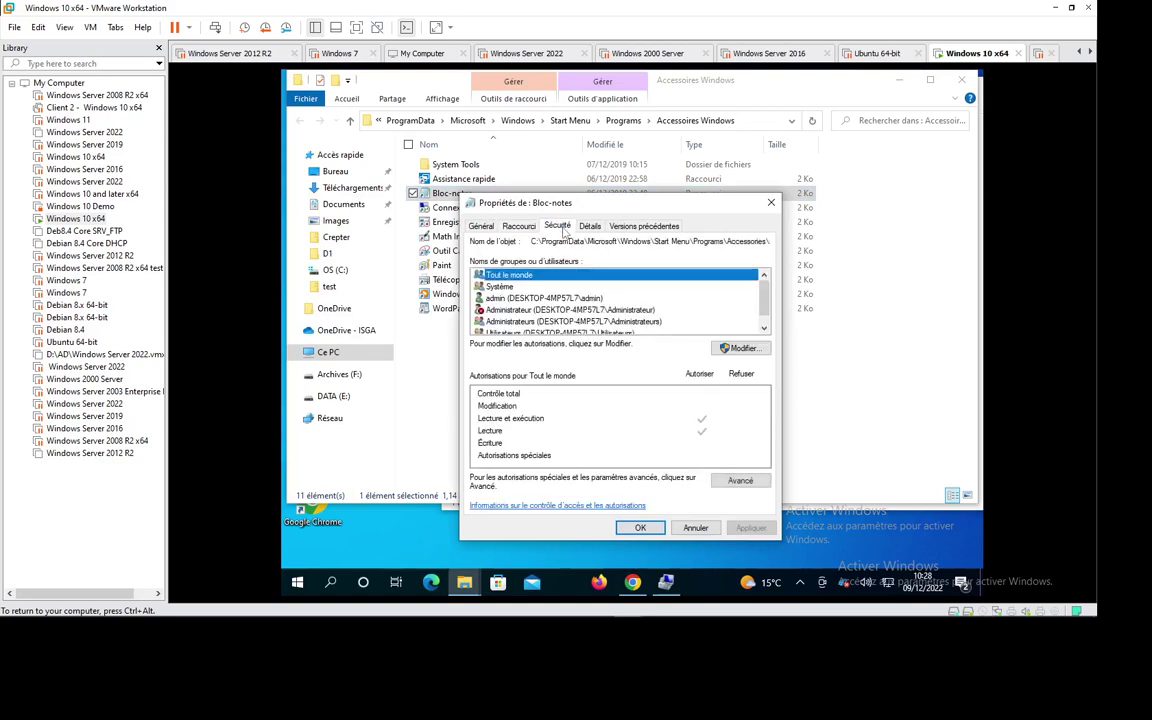
{"action": "left_click", "coordinate": [766, 315]}
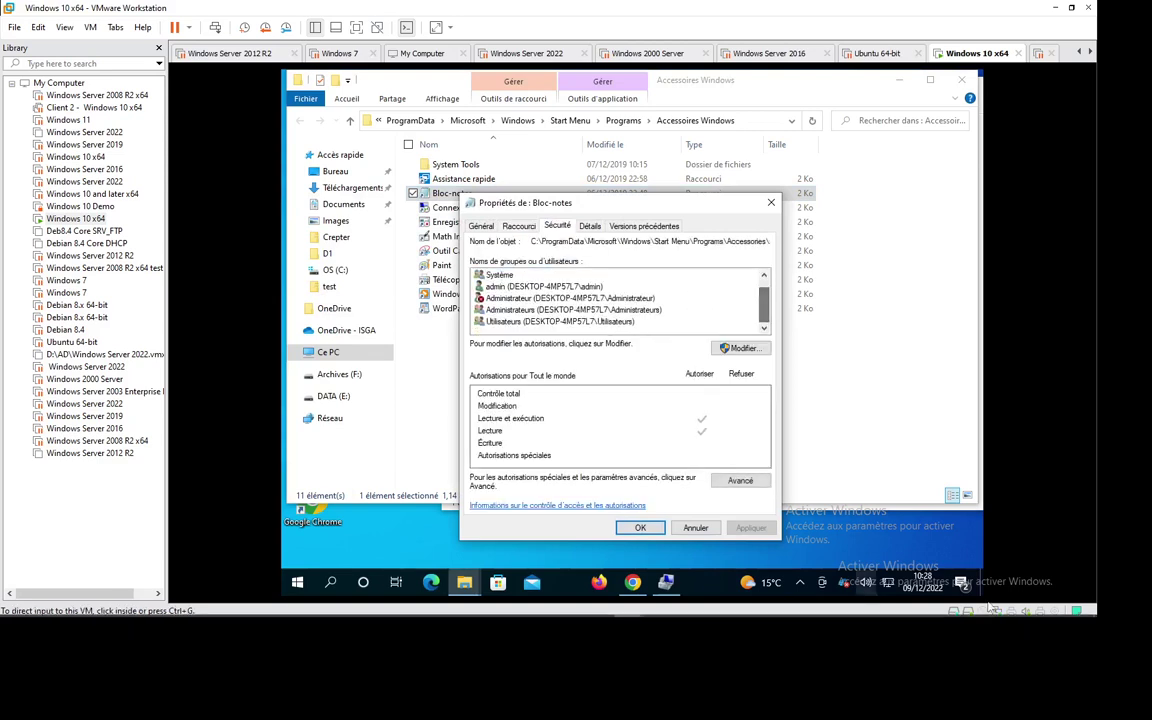
{"action": "left_click", "coordinate": [887, 604]}
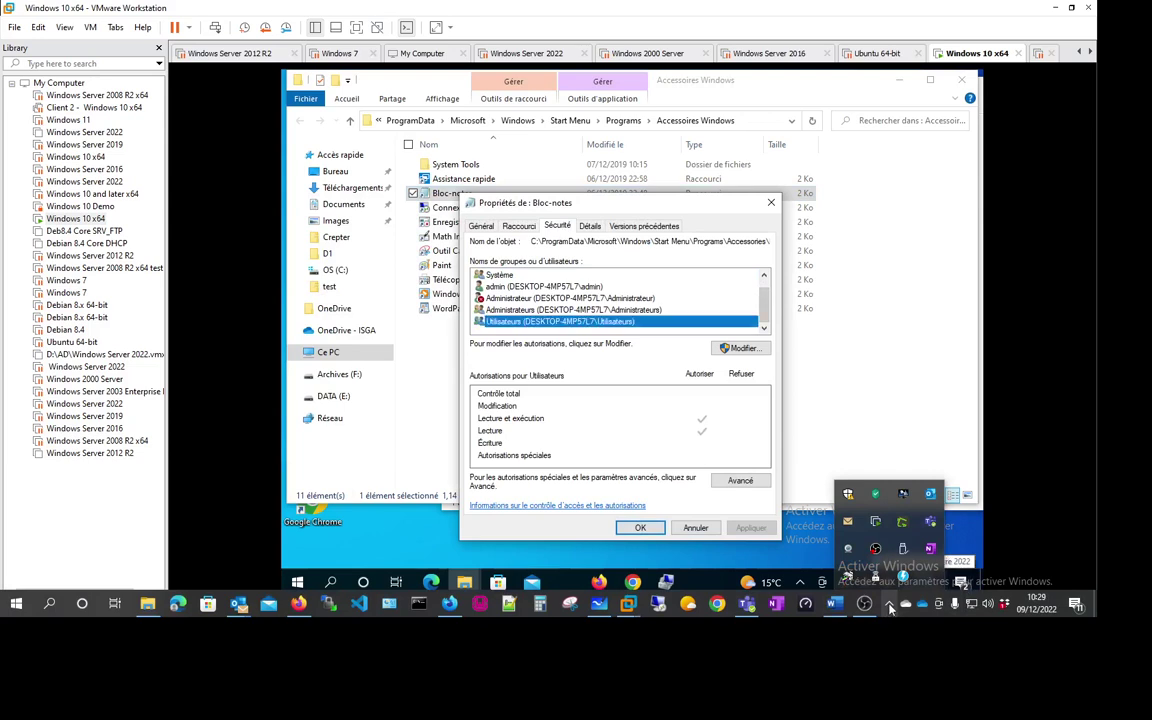
{"action": "left_click", "coordinate": [545, 201]}
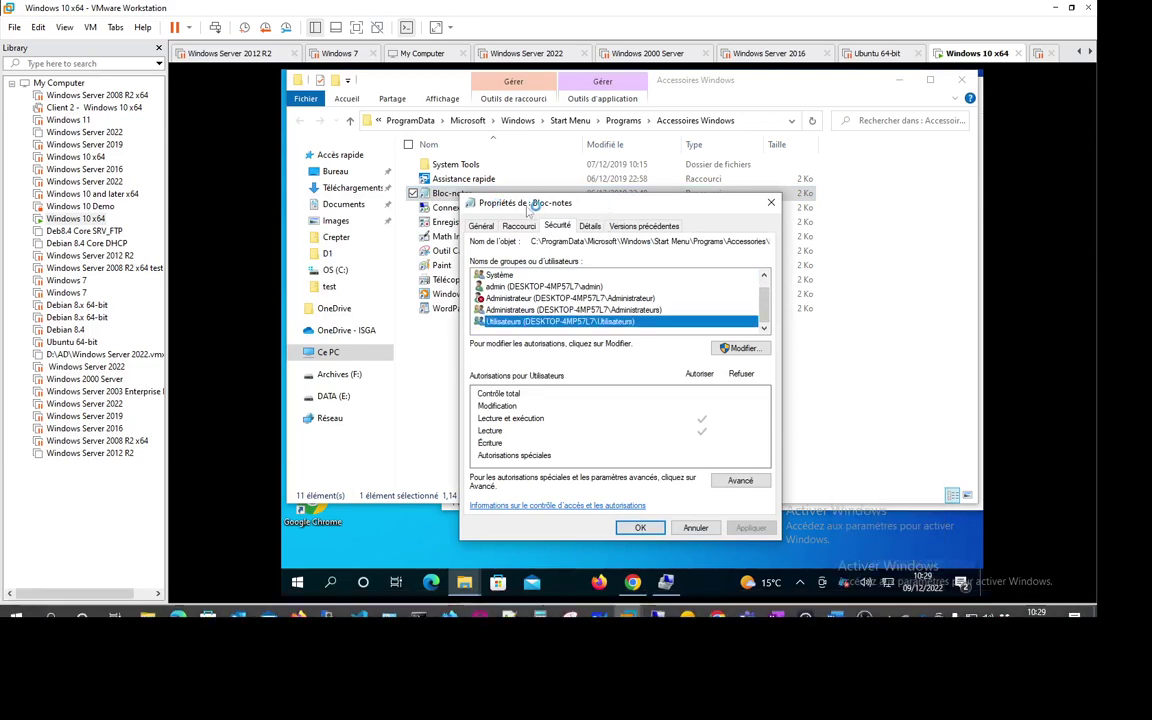
{"action": "left_click", "coordinate": [771, 203]}
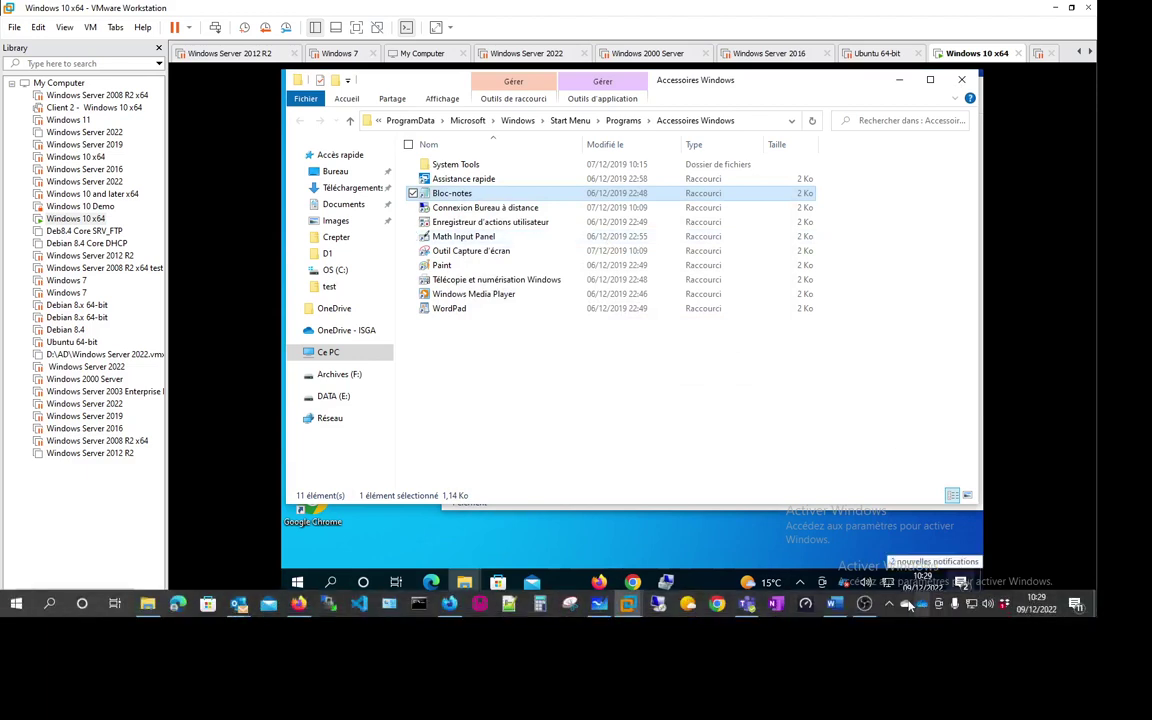
Step: Reopen the Bloc-notes shortcut's properties and review the groups and users in its security permissions
{"action": "left_click", "coordinate": [889, 605]}
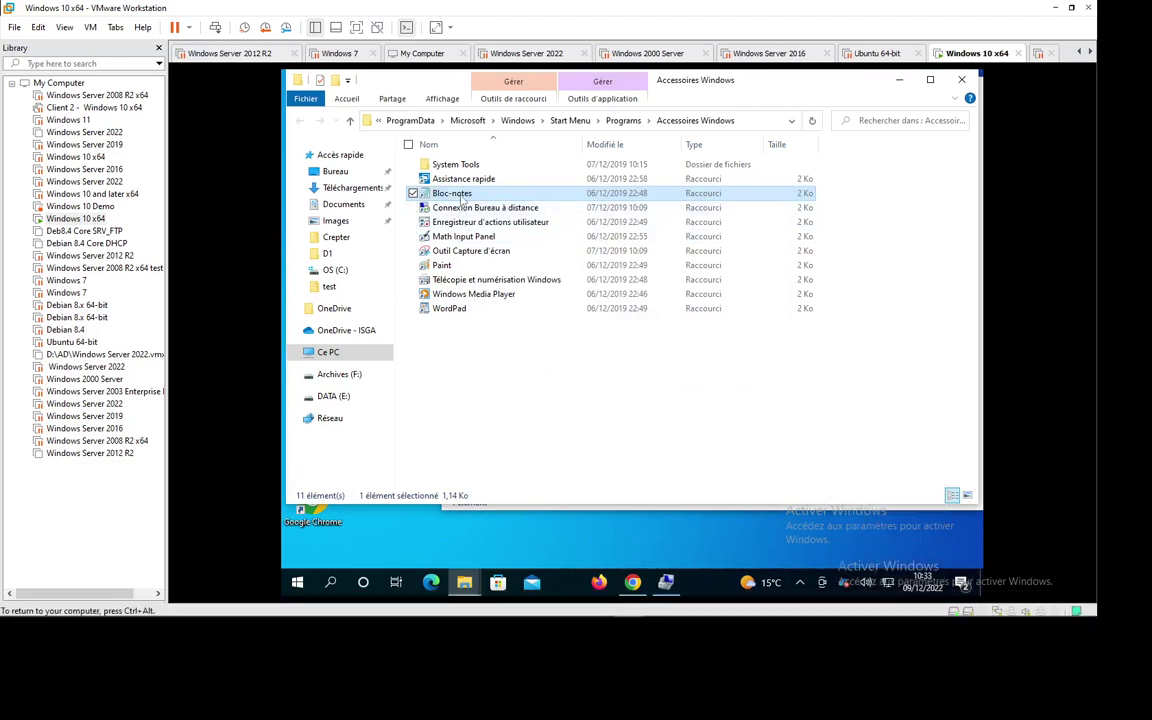
{"action": "double_click", "coordinate": [458, 194]}
{"action": "right_click", "coordinate": [461, 195]}
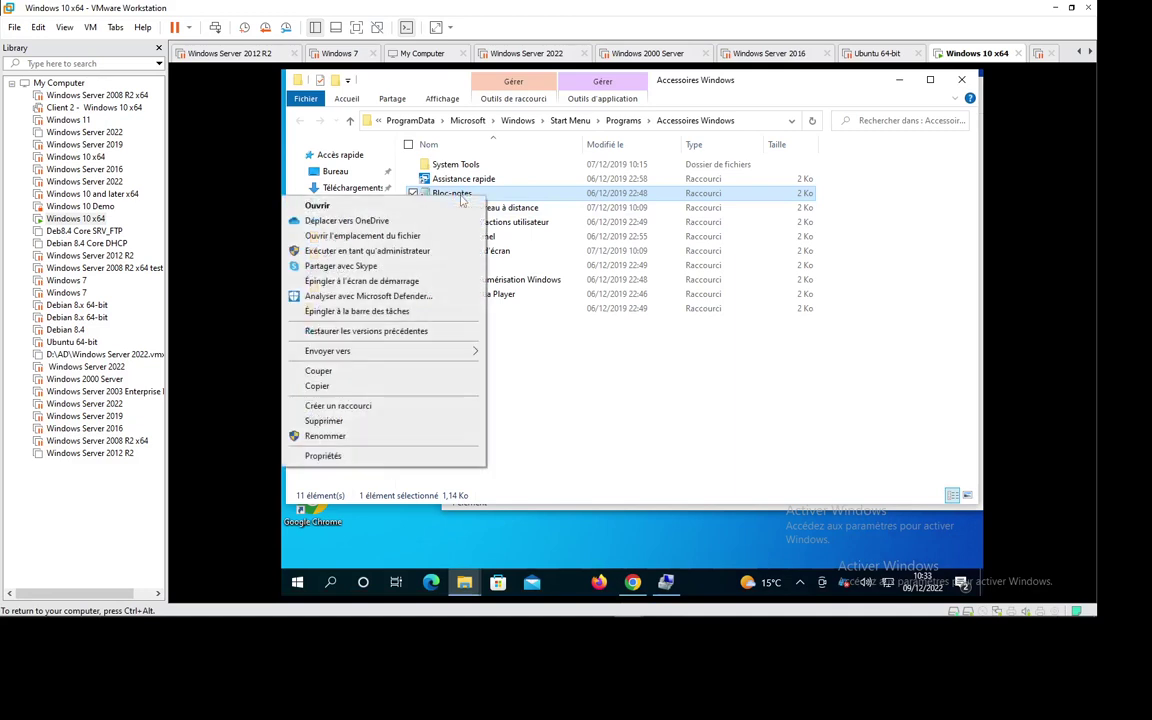
{"action": "left_click", "coordinate": [405, 456]}
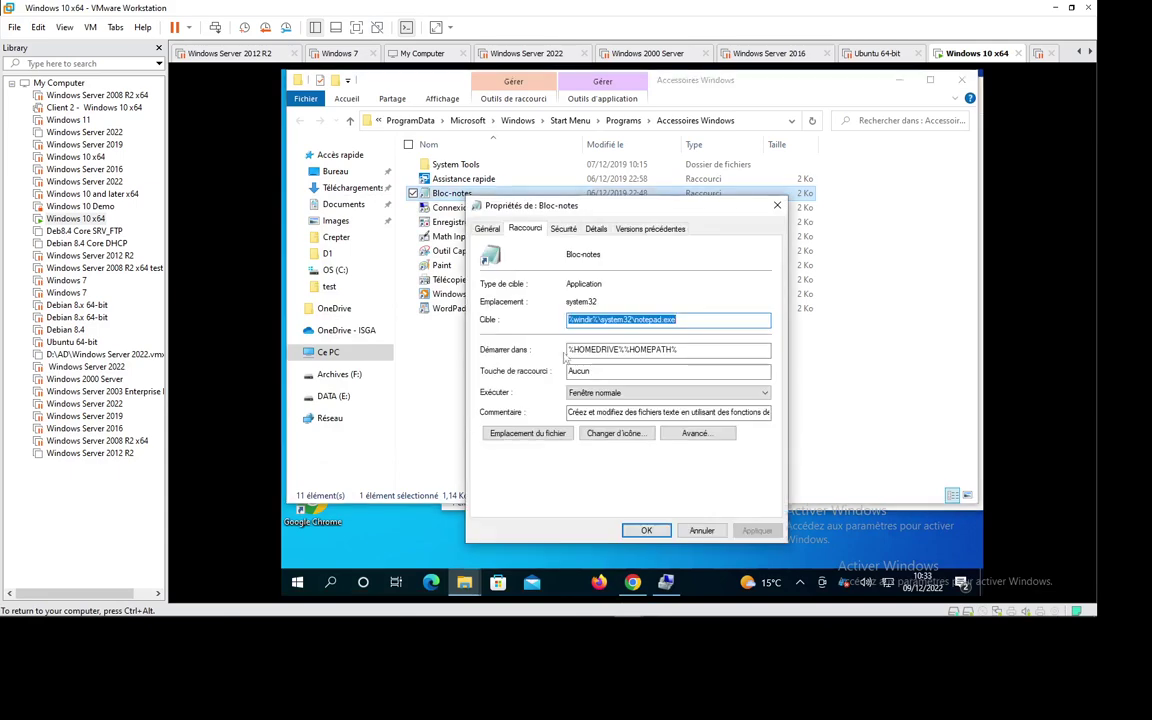
{"action": "left_click", "coordinate": [563, 229]}
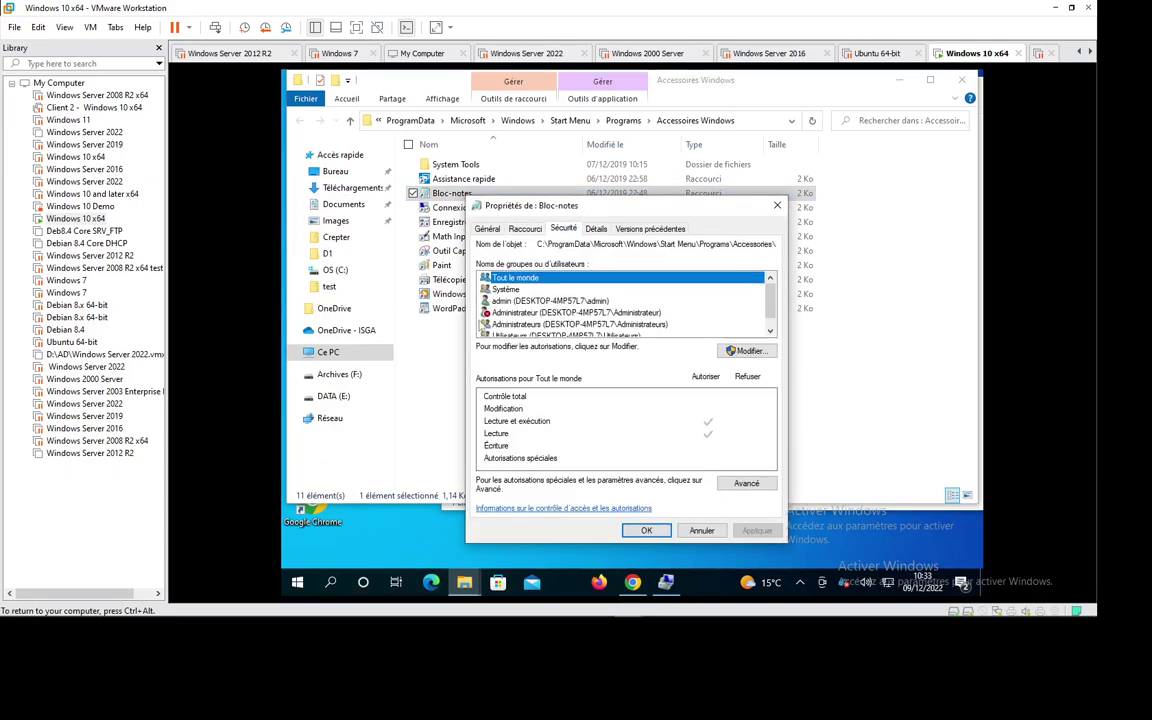
{"action": "scroll", "coordinate": [775, 322], "scroll_direction": "down", "scroll_amount": 1}
{"action": "scroll", "coordinate": [775, 318], "scroll_direction": "up", "scroll_amount": 1}
Step: Try to remove the Tout le monde group from the Bloc-notes permissions, then cancel the permission editing
{"action": "left_click", "coordinate": [745, 355]}
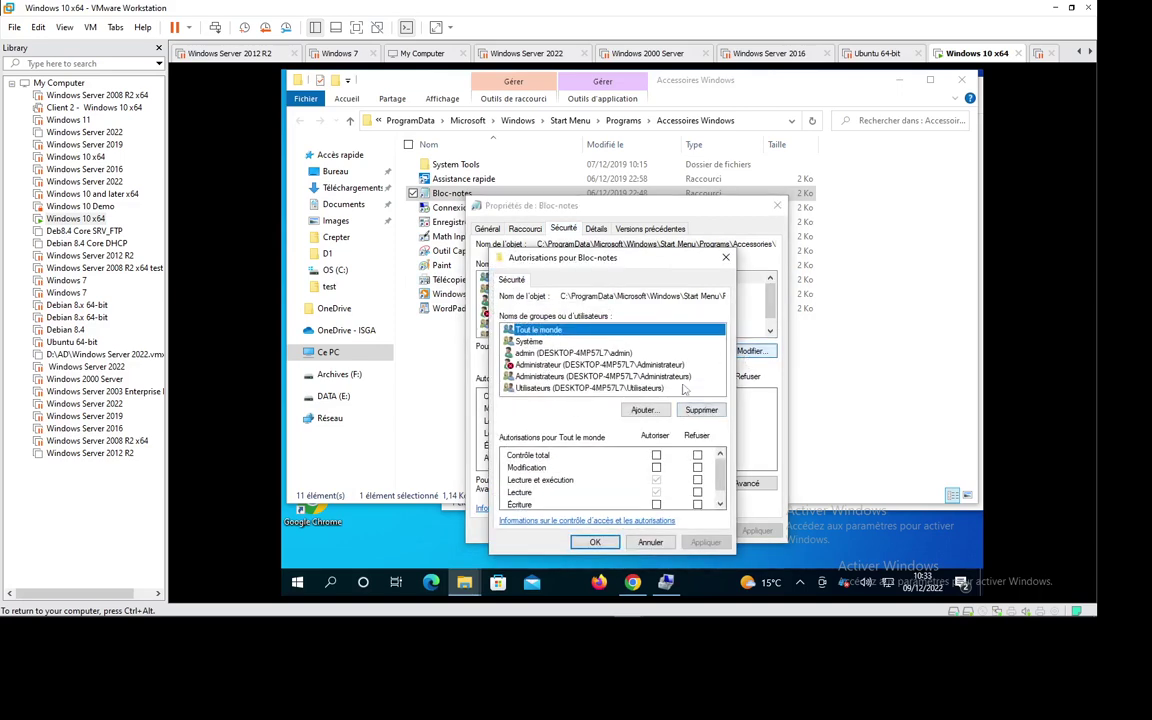
{"action": "left_click", "coordinate": [701, 410]}
{"action": "left_click", "coordinate": [737, 386]}
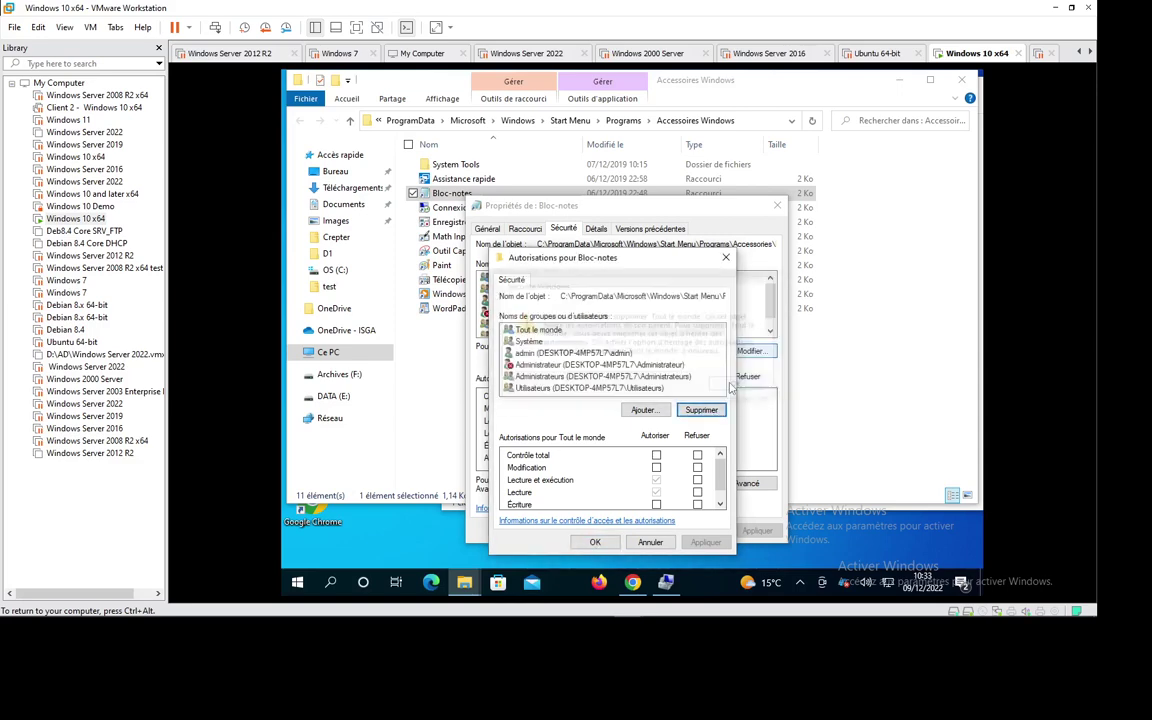
{"action": "left_click", "coordinate": [652, 541]}
Step: Disable inheritance on the Bloc-notes shortcut in the advanced security settings, removing all inherited permissions, and confirm the change
{"action": "left_click", "coordinate": [746, 483]}
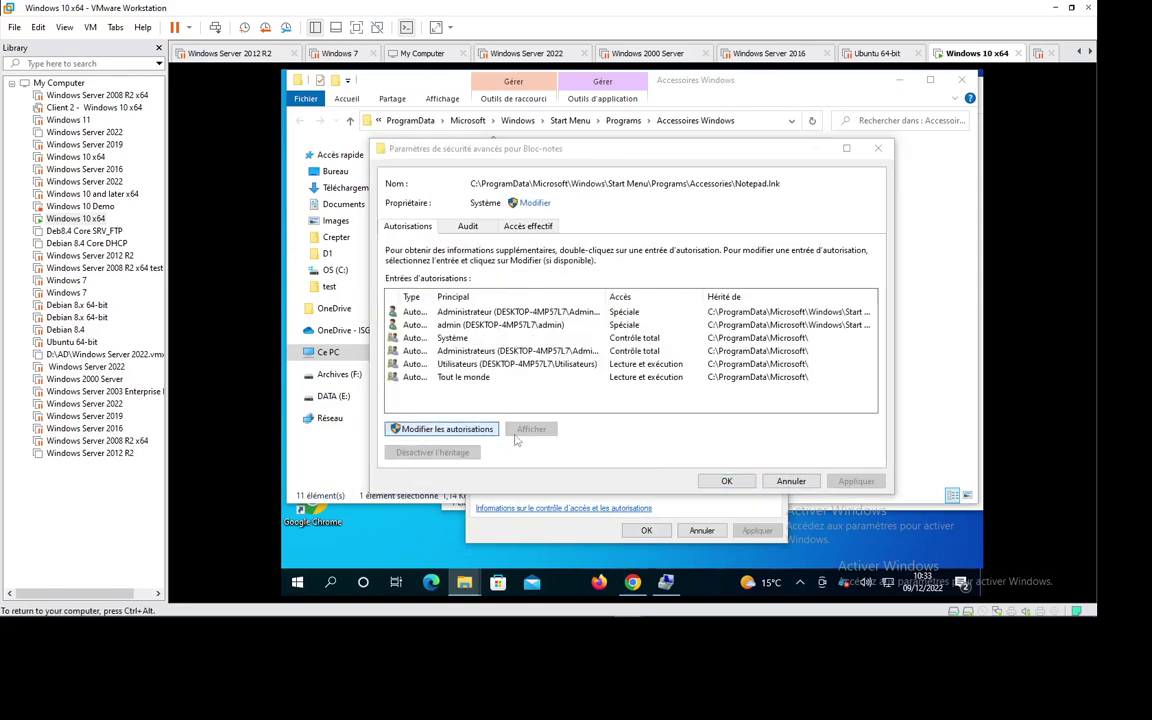
{"action": "left_click", "coordinate": [432, 452]}
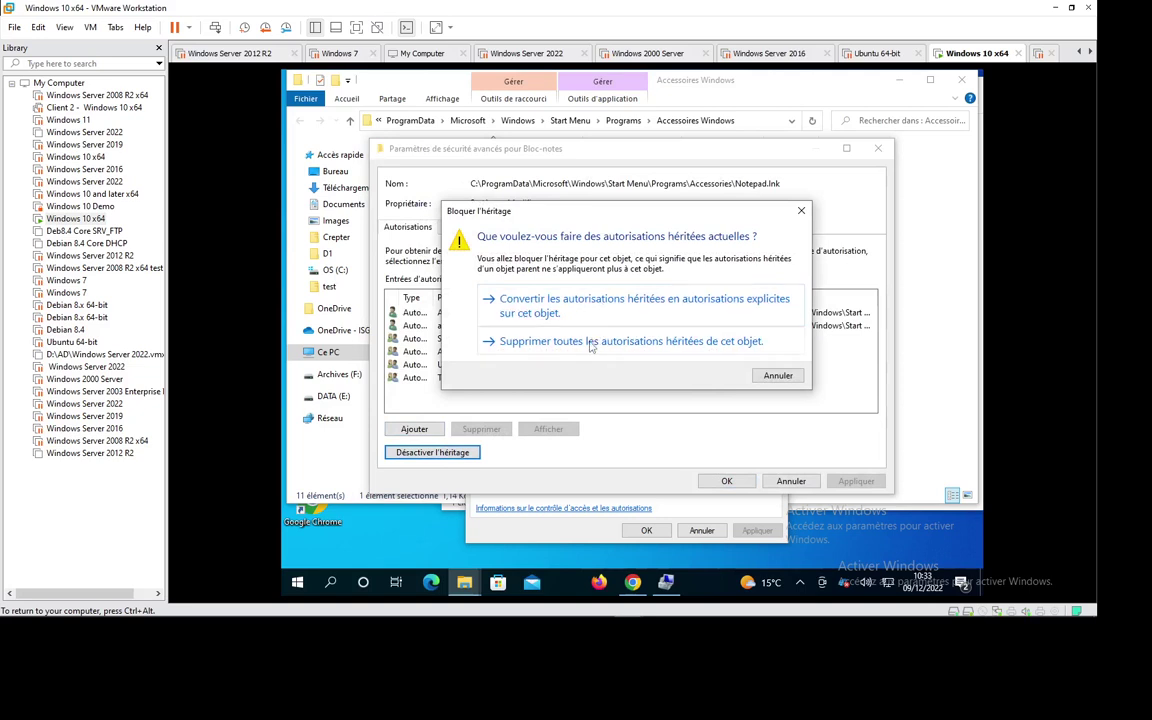
{"action": "left_click", "coordinate": [590, 345]}
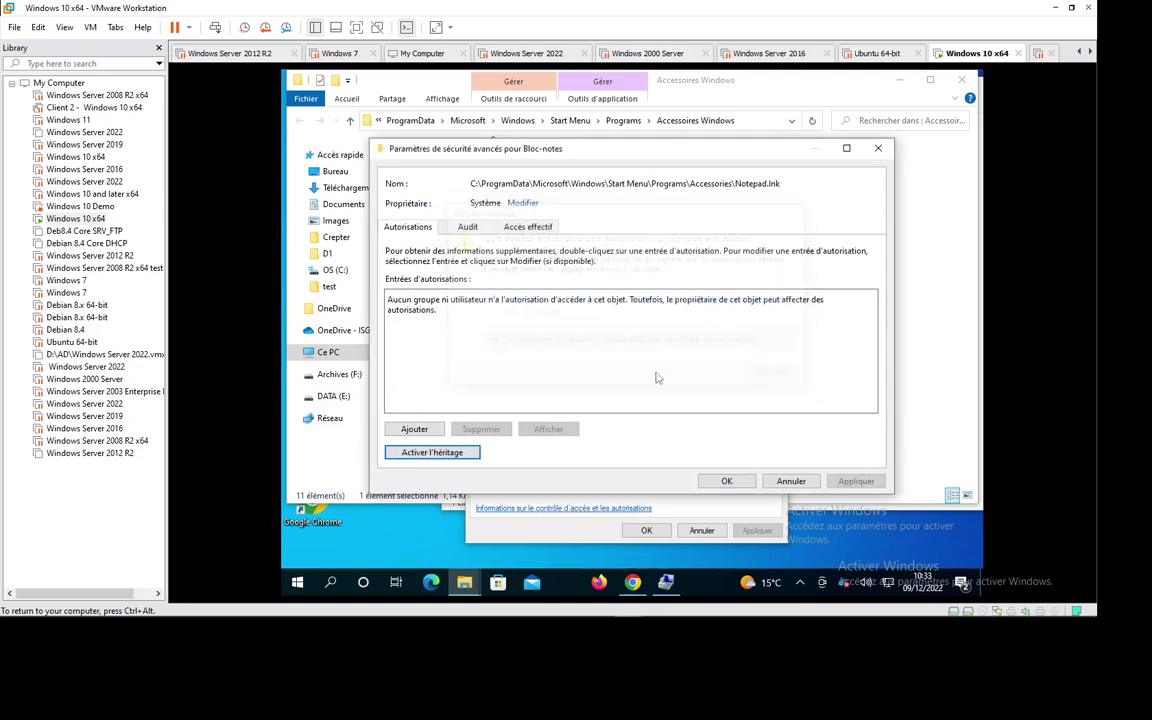
{"action": "left_click", "coordinate": [724, 481]}
{"action": "left_click", "coordinate": [673, 386]}
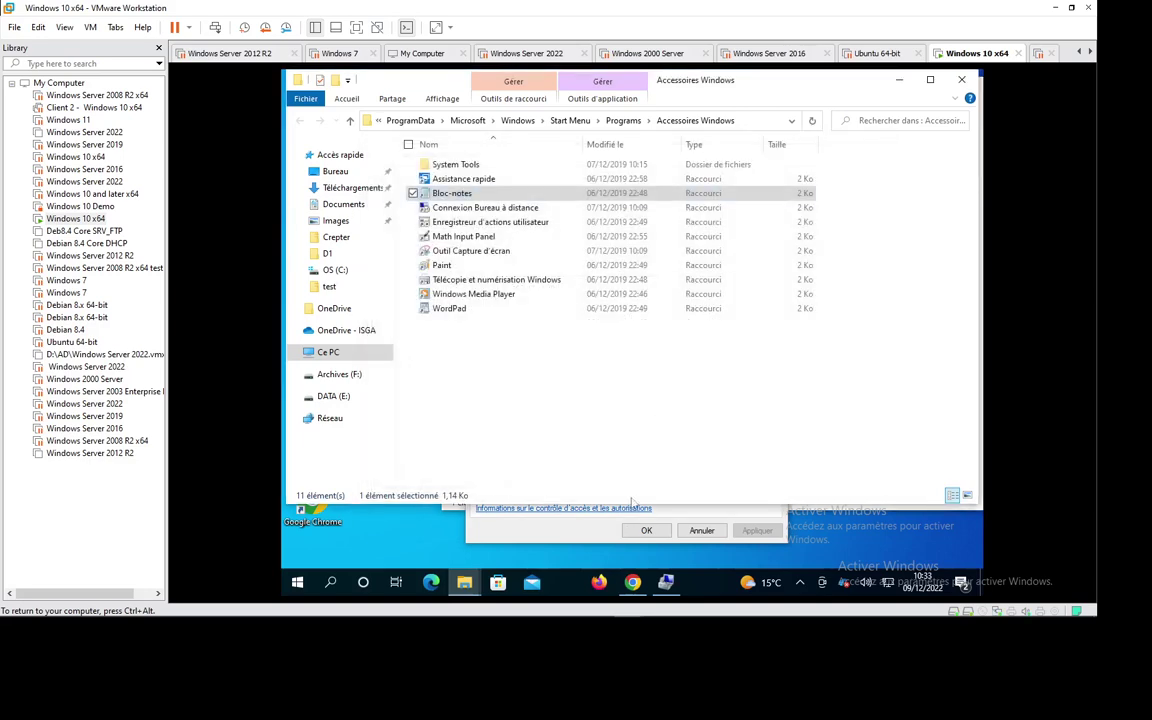
Step: Close the Bloc-notes properties and refresh the Accessoires Windows folder
{"action": "left_click", "coordinate": [453, 197]}
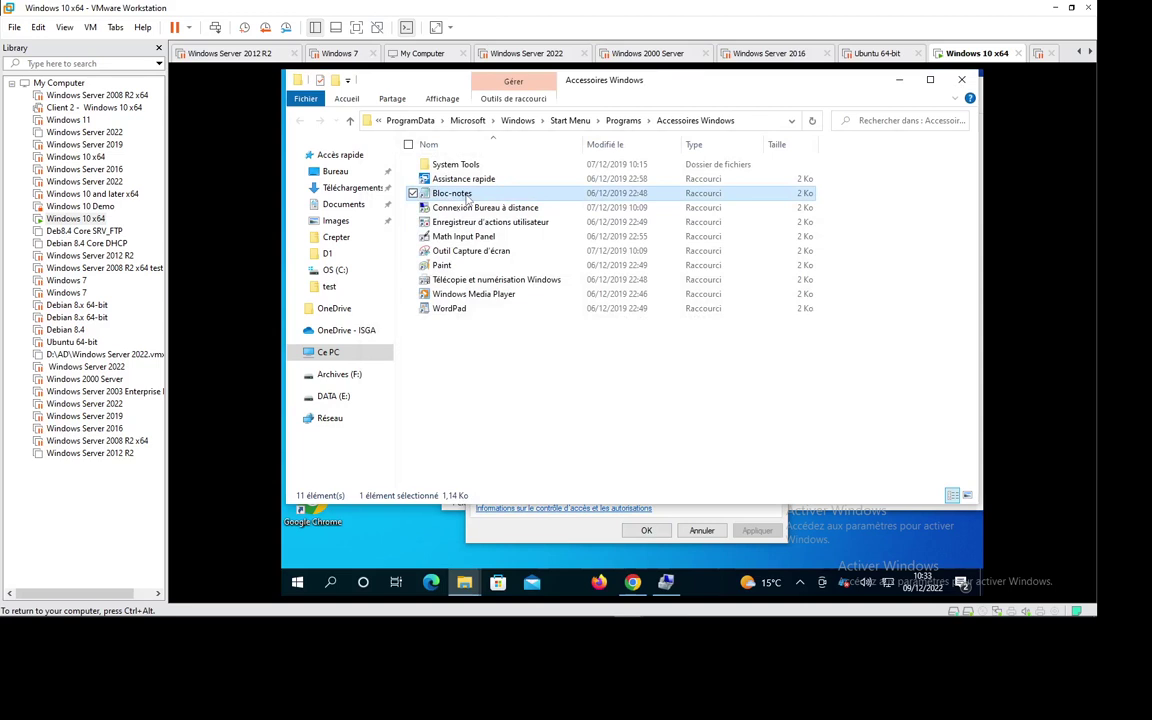
{"action": "left_click", "coordinate": [643, 532]}
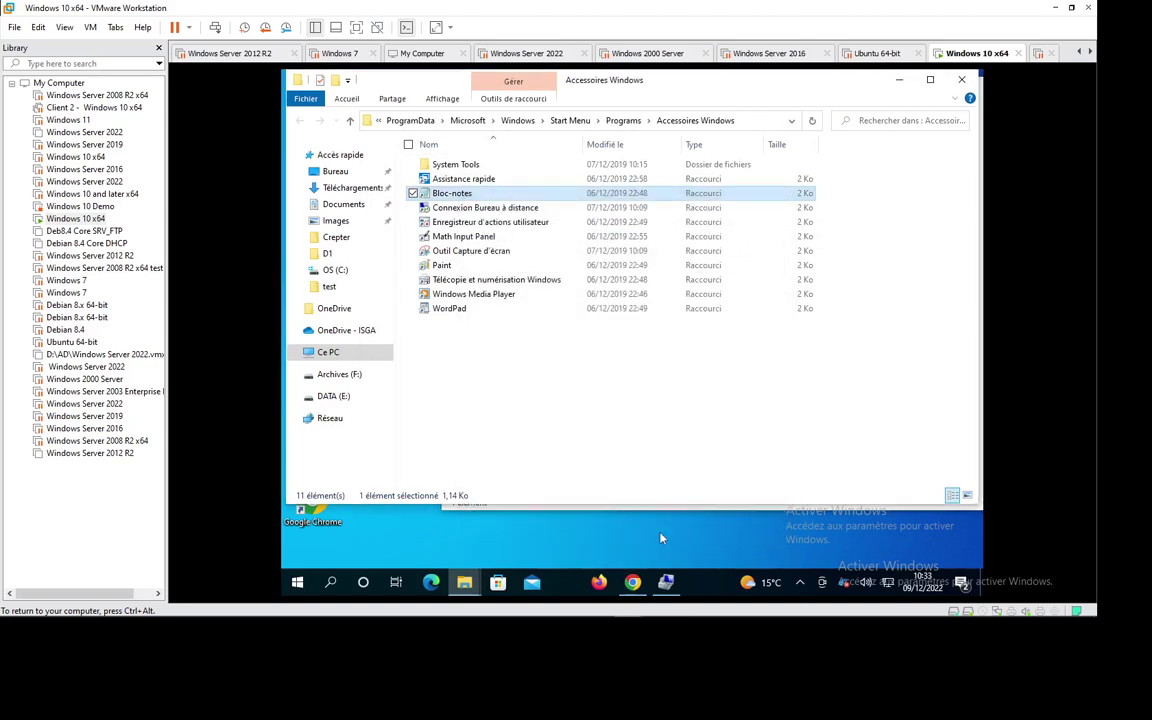
{"action": "right_click", "coordinate": [537, 400]}
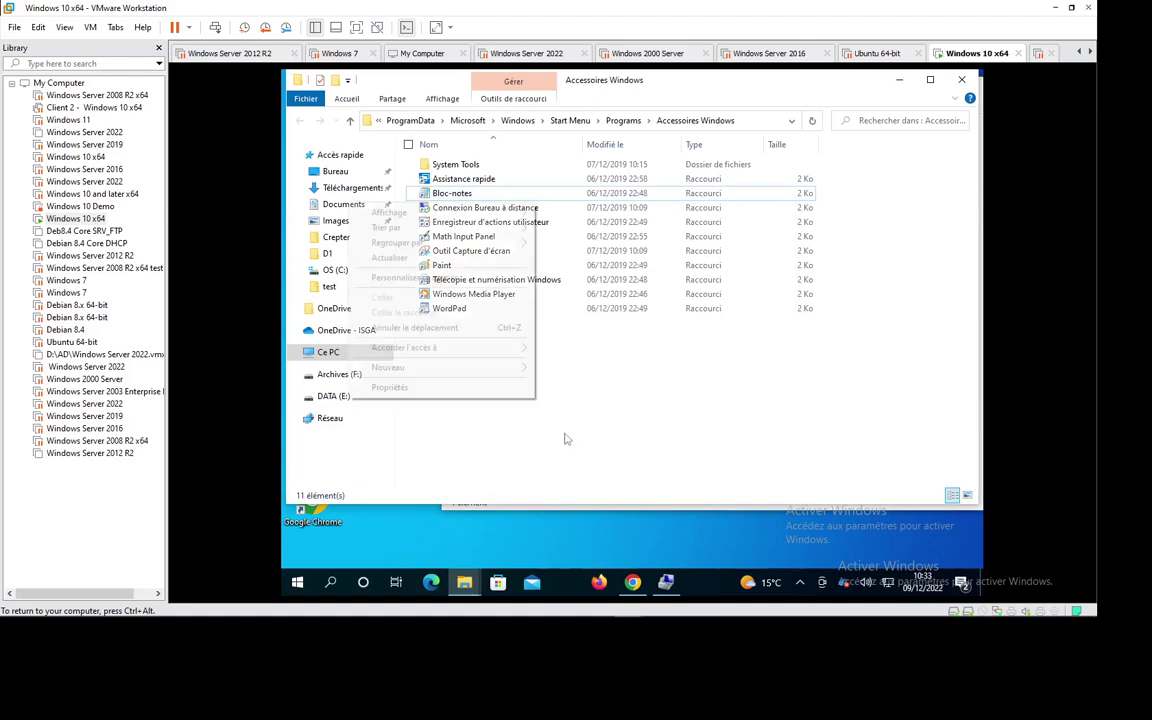
{"action": "left_click", "coordinate": [394, 259]}
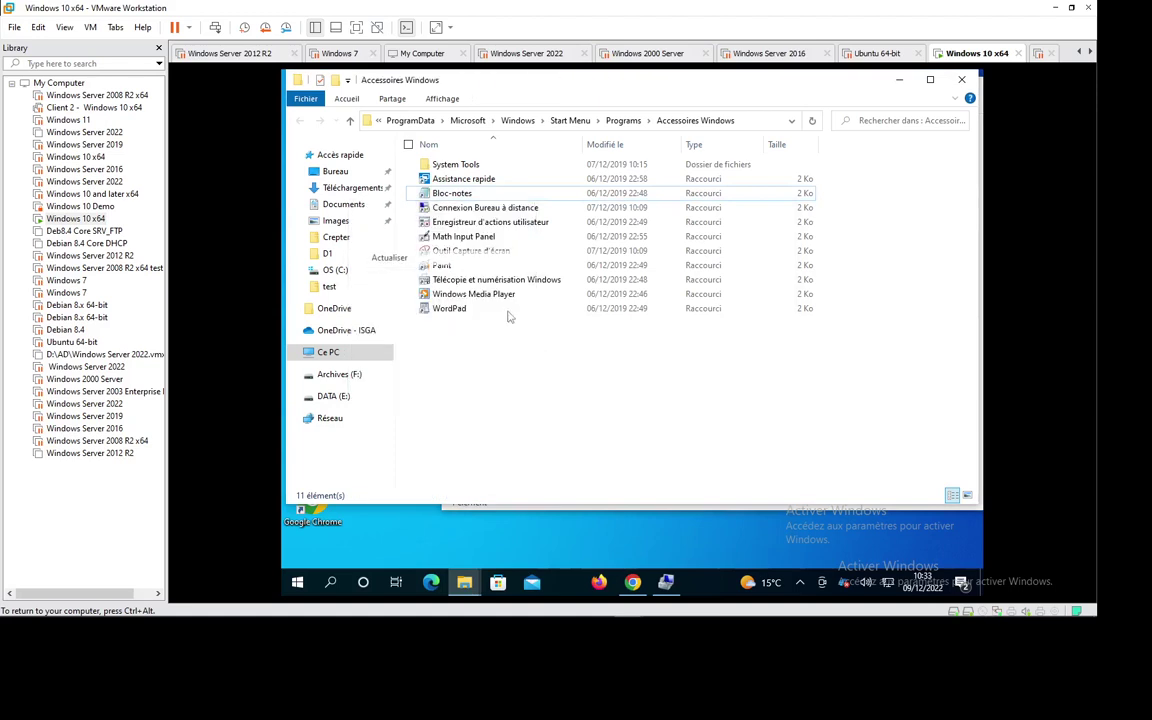
Step: Try to open the target file location of the Bloc-notes shortcut in the Accessoires Windows folder
{"action": "left_click", "coordinate": [463, 195]}
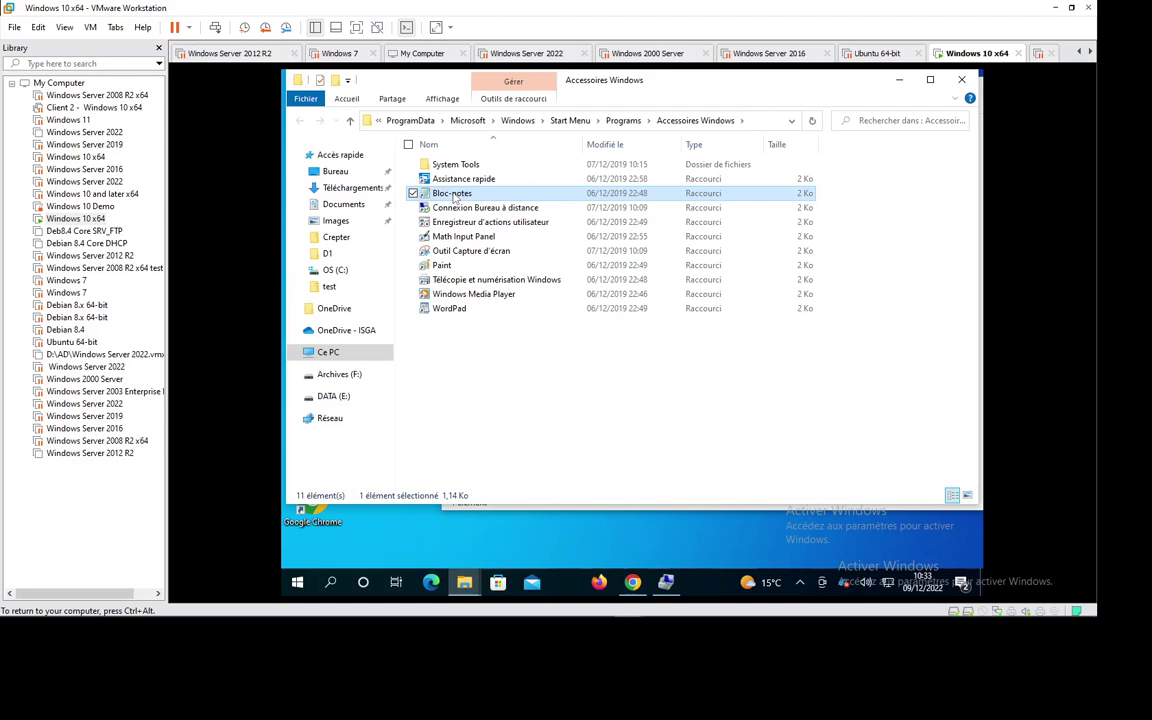
{"action": "right_click", "coordinate": [455, 196]}
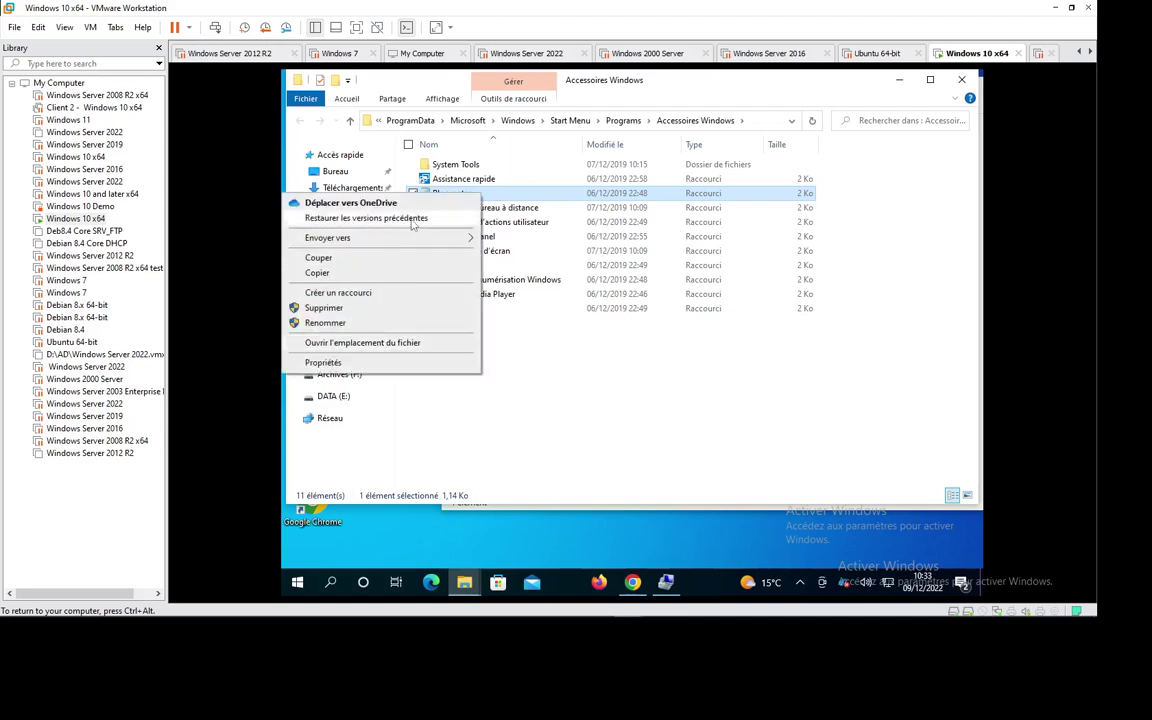
{"action": "left_click", "coordinate": [392, 343]}
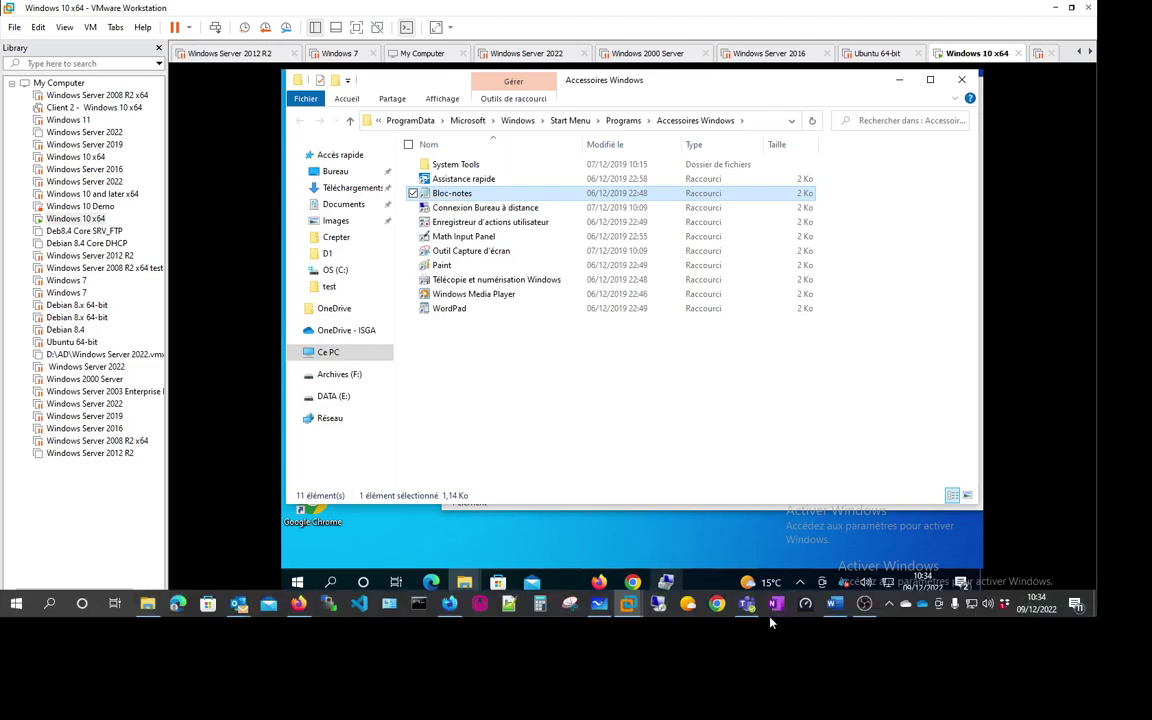
{"action": "left_click", "coordinate": [888, 604]}
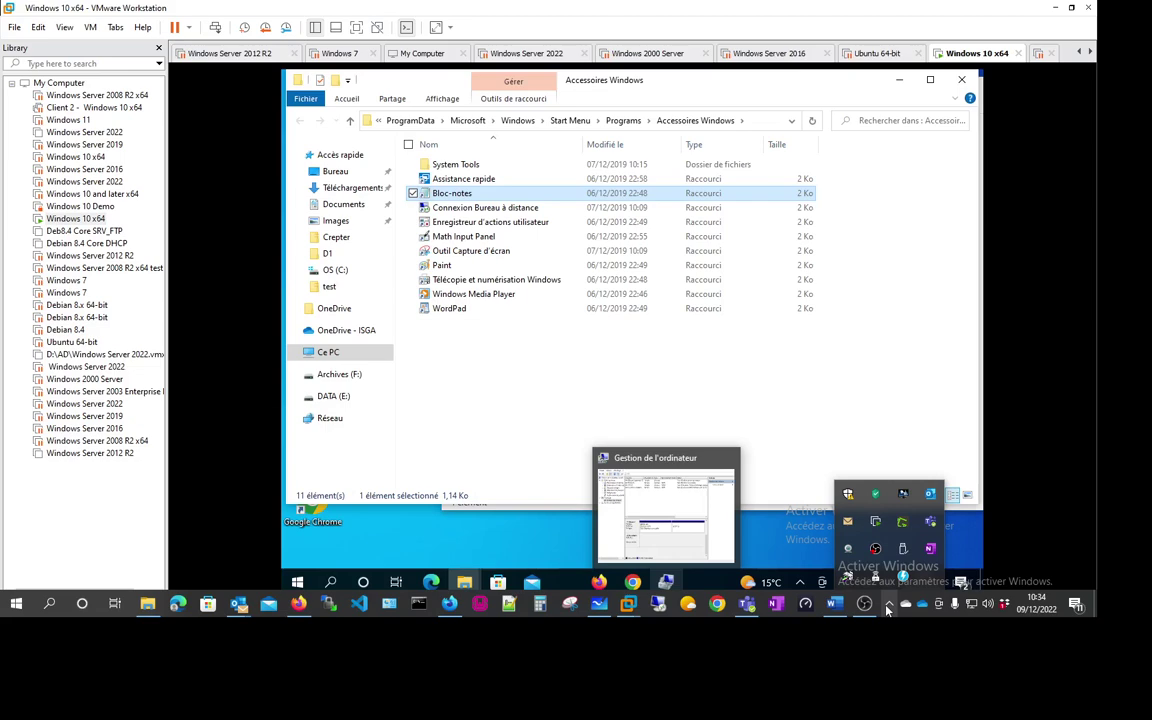
Step: Open the properties of mspaint in the system32 folder, review its advanced security permission entries, and cancel the advanced settings
{"action": "double_click", "coordinate": [447, 481]}
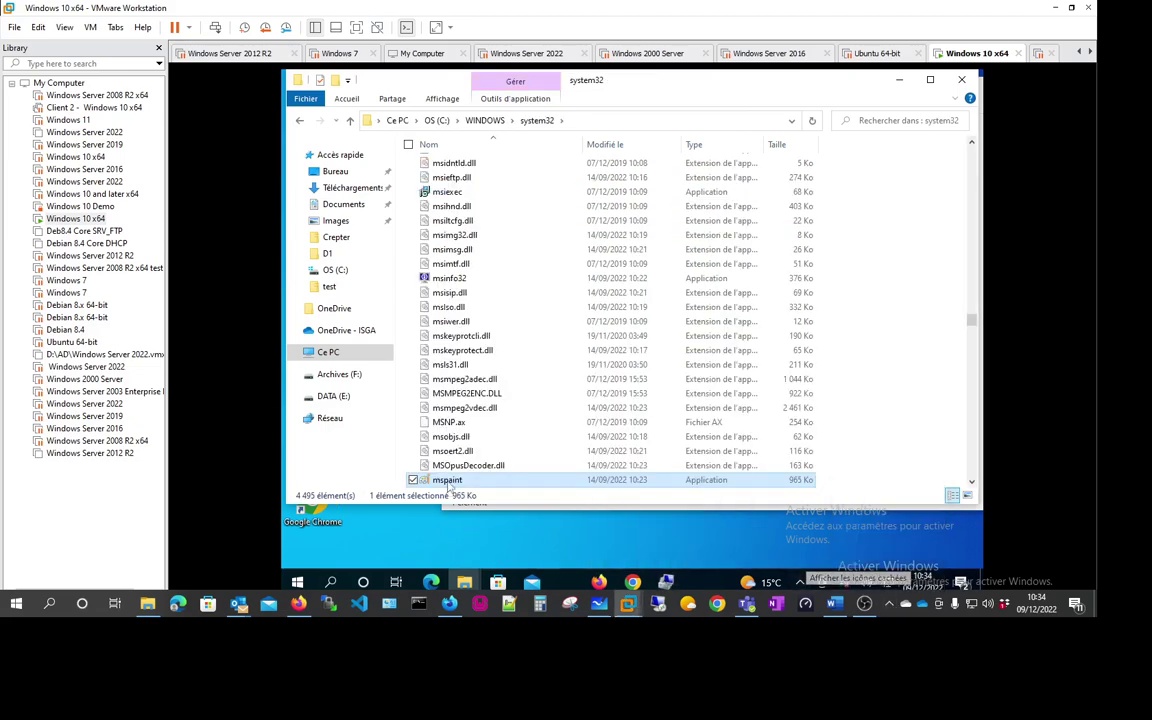
{"action": "right_click", "coordinate": [447, 481]}
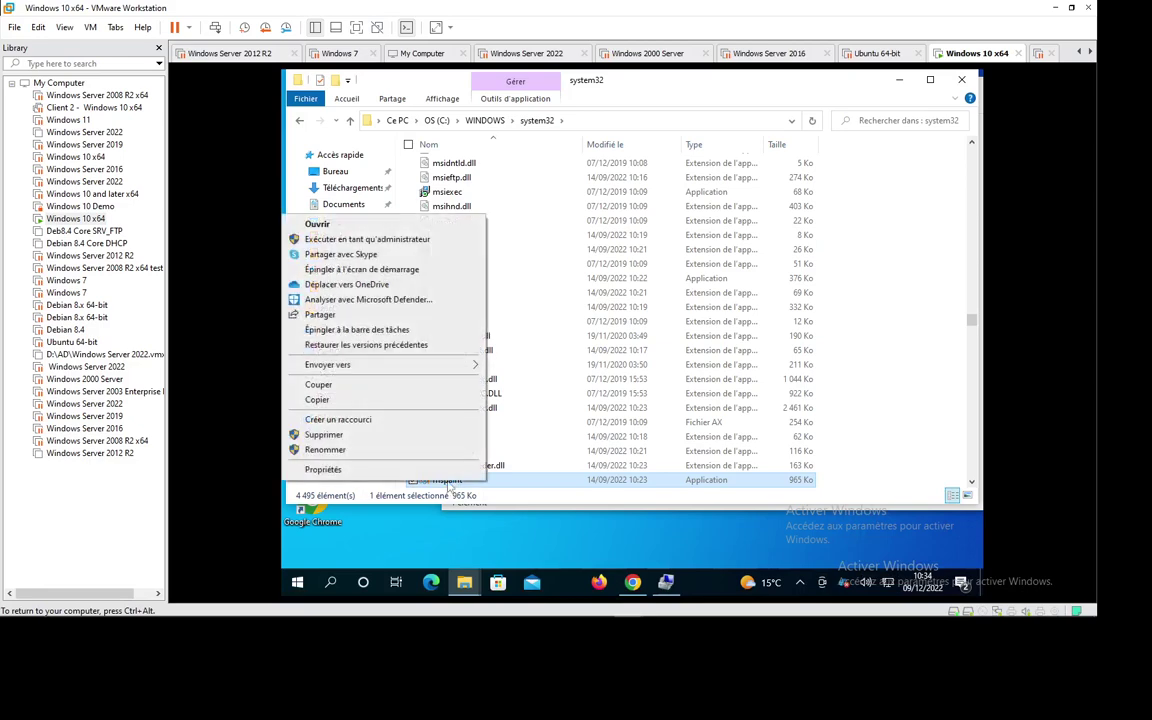
{"action": "left_click", "coordinate": [422, 474]}
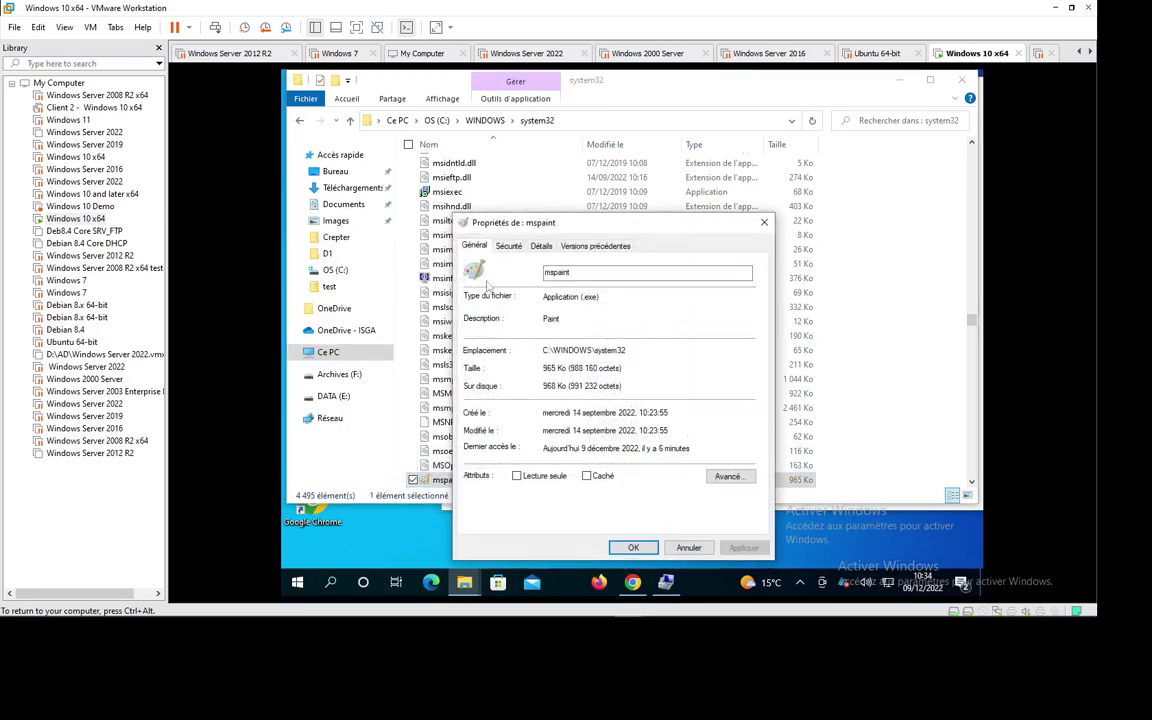
{"action": "left_click", "coordinate": [510, 249]}
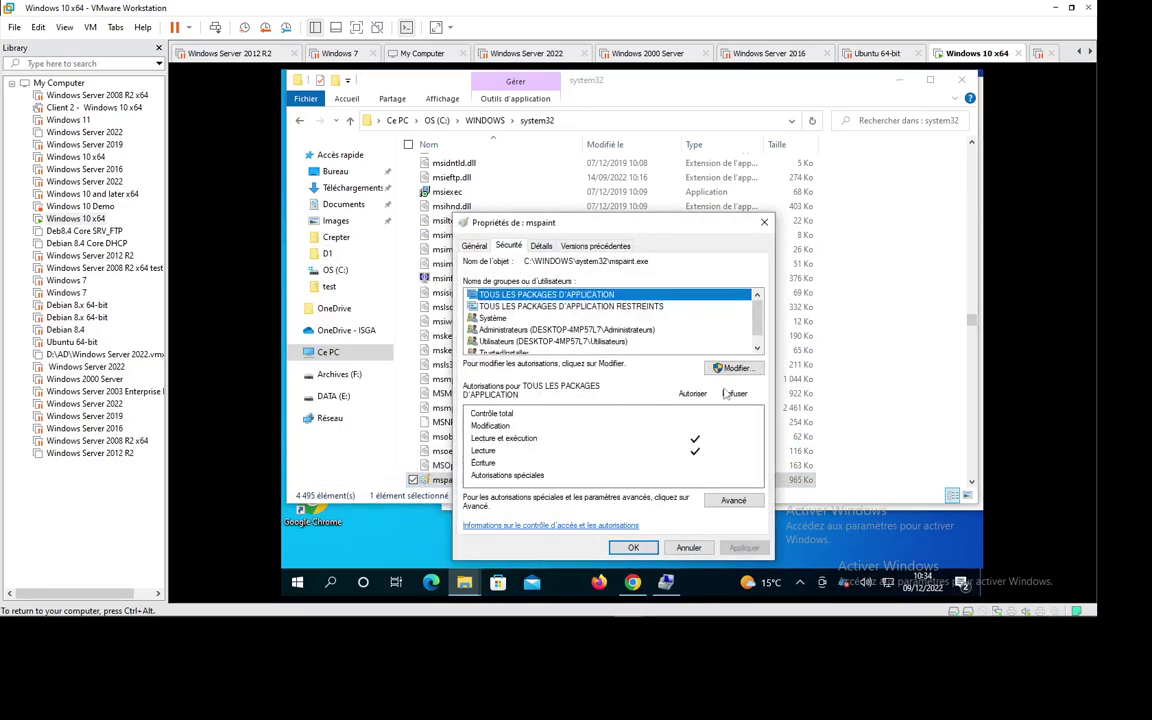
{"action": "left_click", "coordinate": [733, 500]}
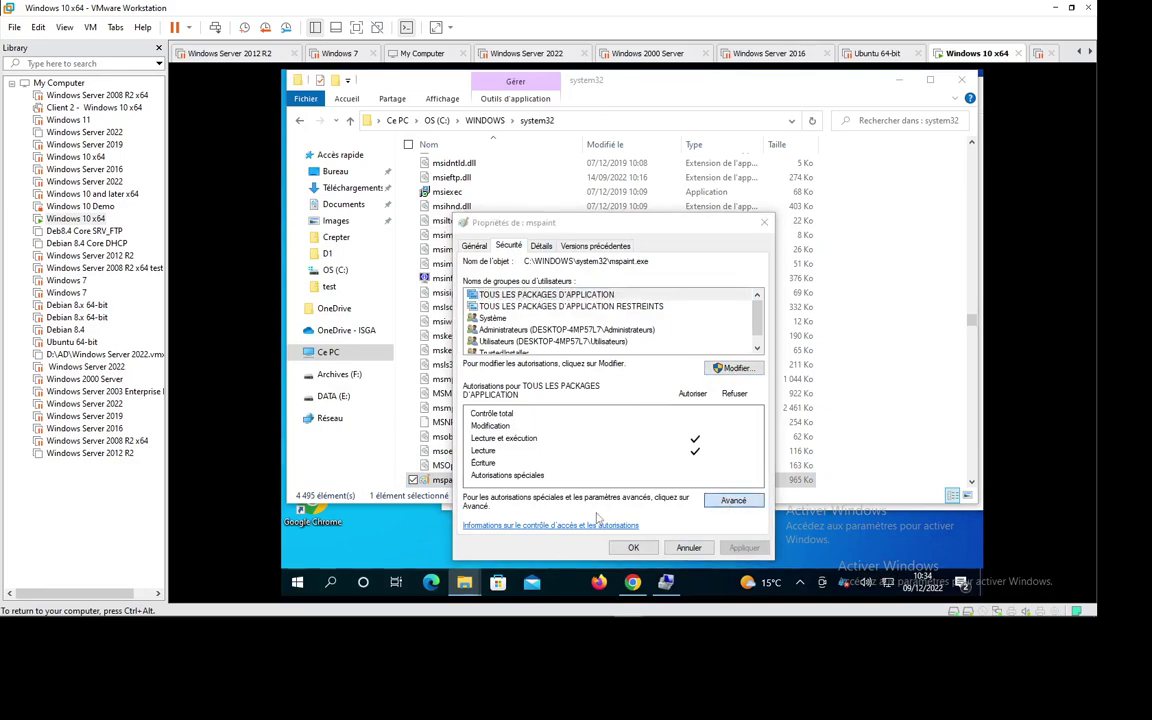
{"action": "left_click", "coordinate": [470, 429]}
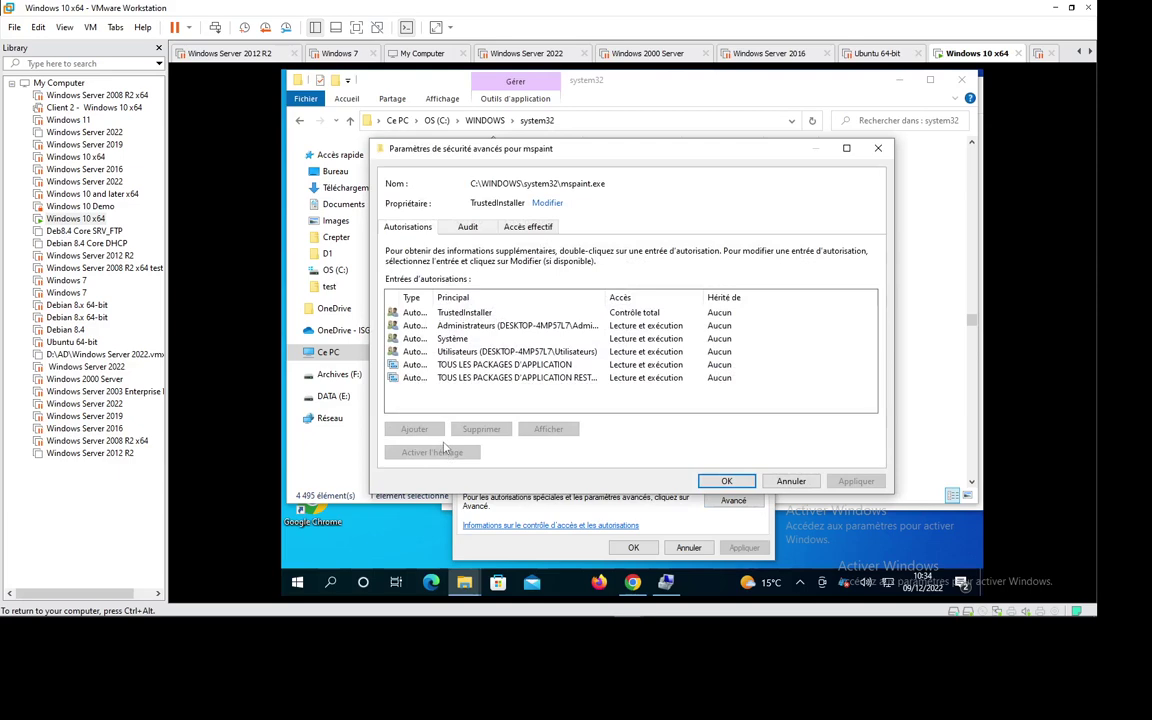
{"action": "left_click", "coordinate": [791, 481]}
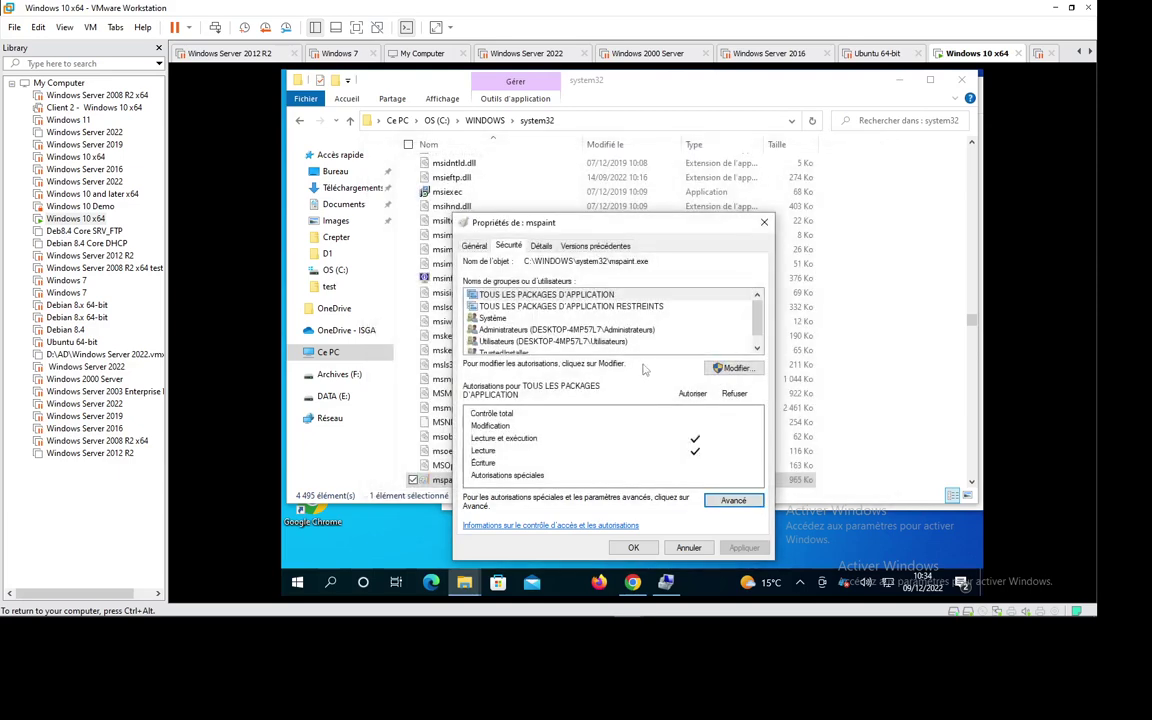
Step: Examine the permissions of the Administrateurs group and TrustedInstaller on the system32 mspaint, then close its properties without changes
{"action": "left_click", "coordinate": [735, 368]}
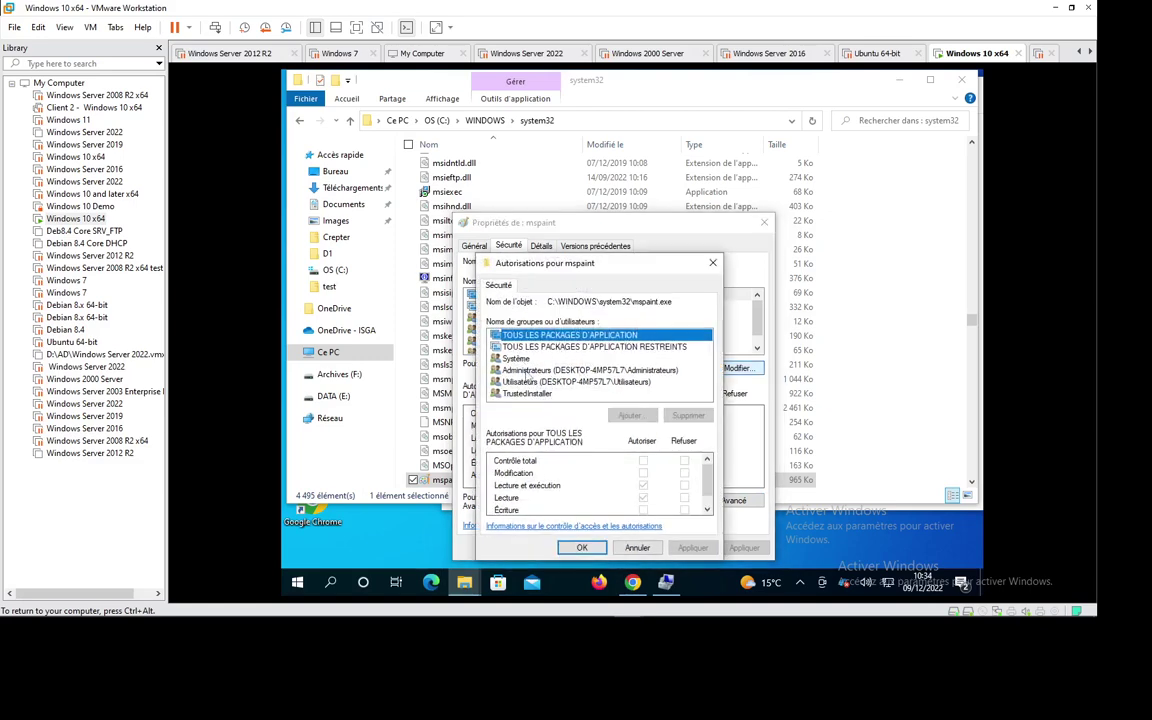
{"action": "left_click", "coordinate": [528, 371]}
{"action": "left_click", "coordinate": [600, 395]}
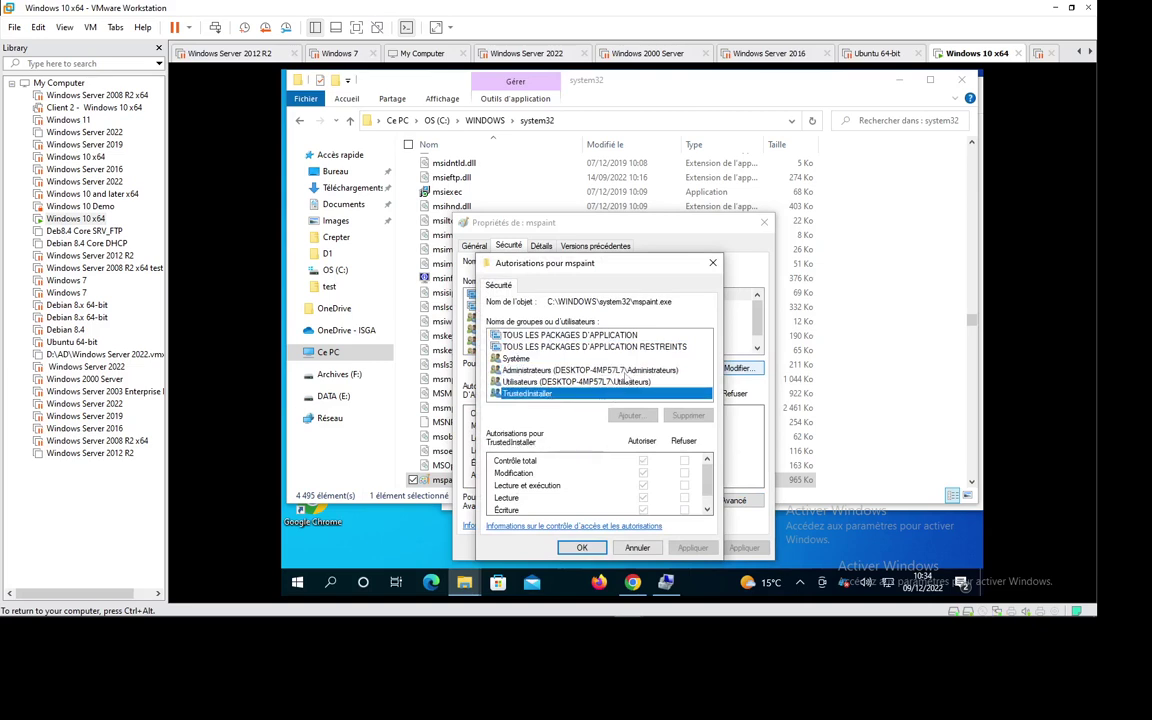
{"action": "left_click", "coordinate": [625, 372]}
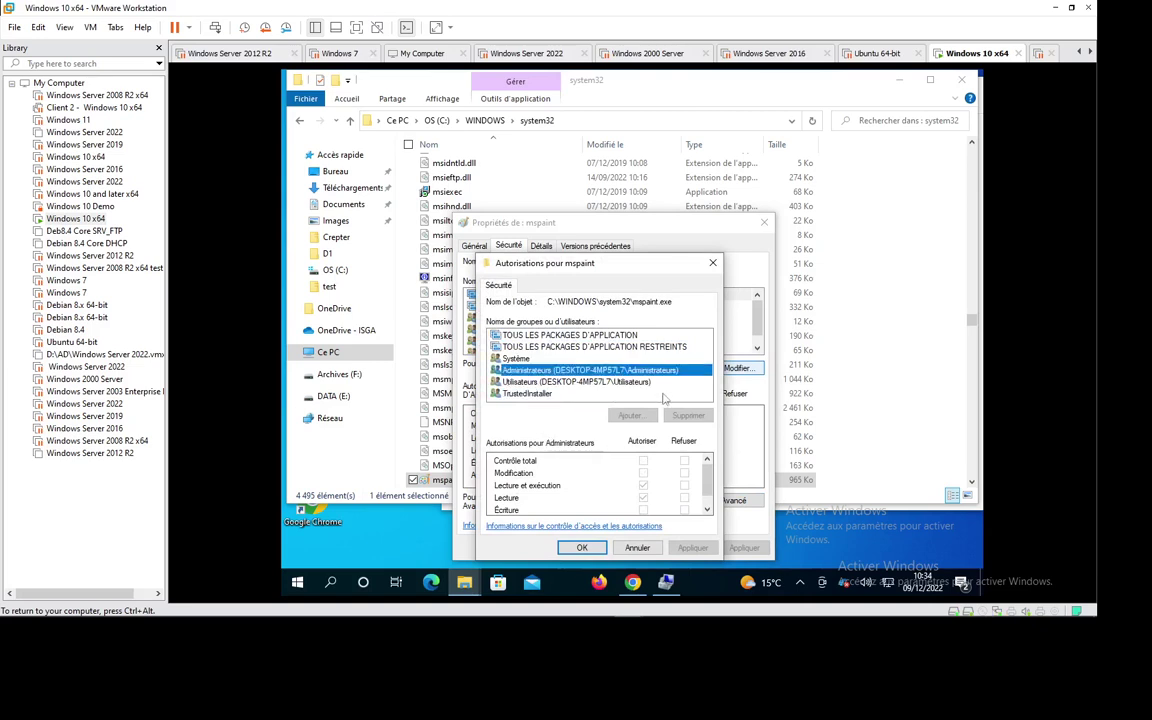
{"action": "key", "text": "Escape"}
{"action": "left_click", "coordinate": [668, 549]}
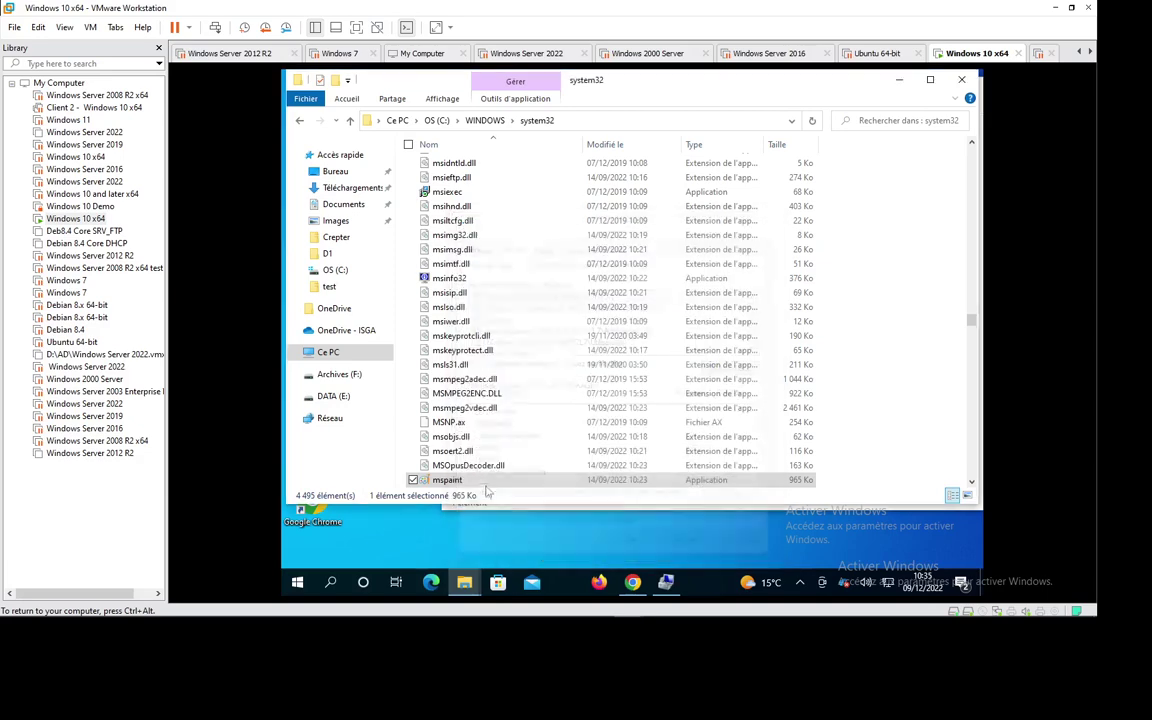
Step: Minimize the system32 folder window and paste a copy of the mspaint application onto the desktop
{"action": "left_click", "coordinate": [900, 81]}
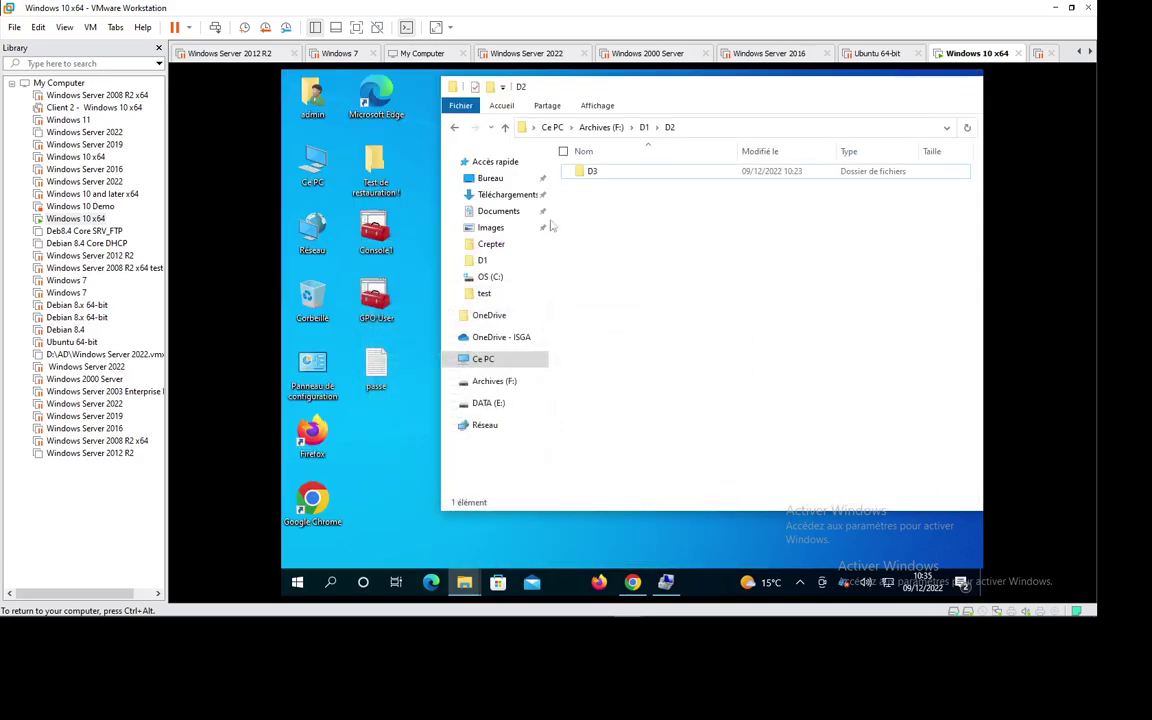
{"action": "right_click", "coordinate": [409, 270]}
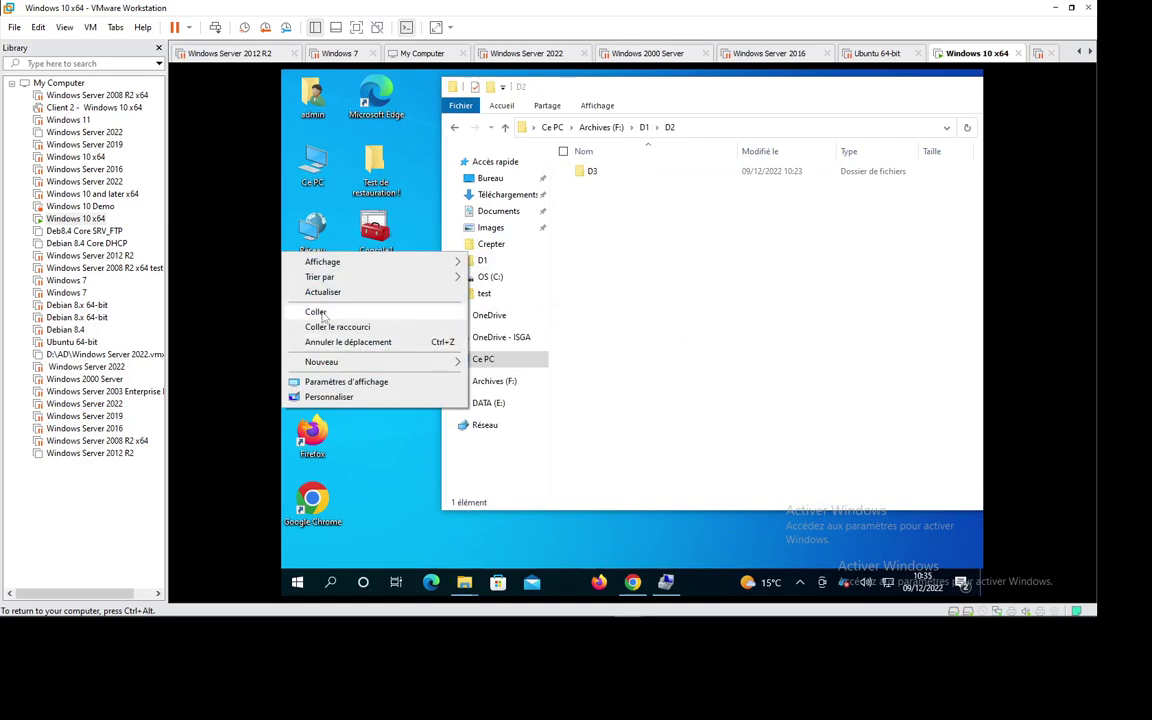
{"action": "left_click", "coordinate": [318, 312]}
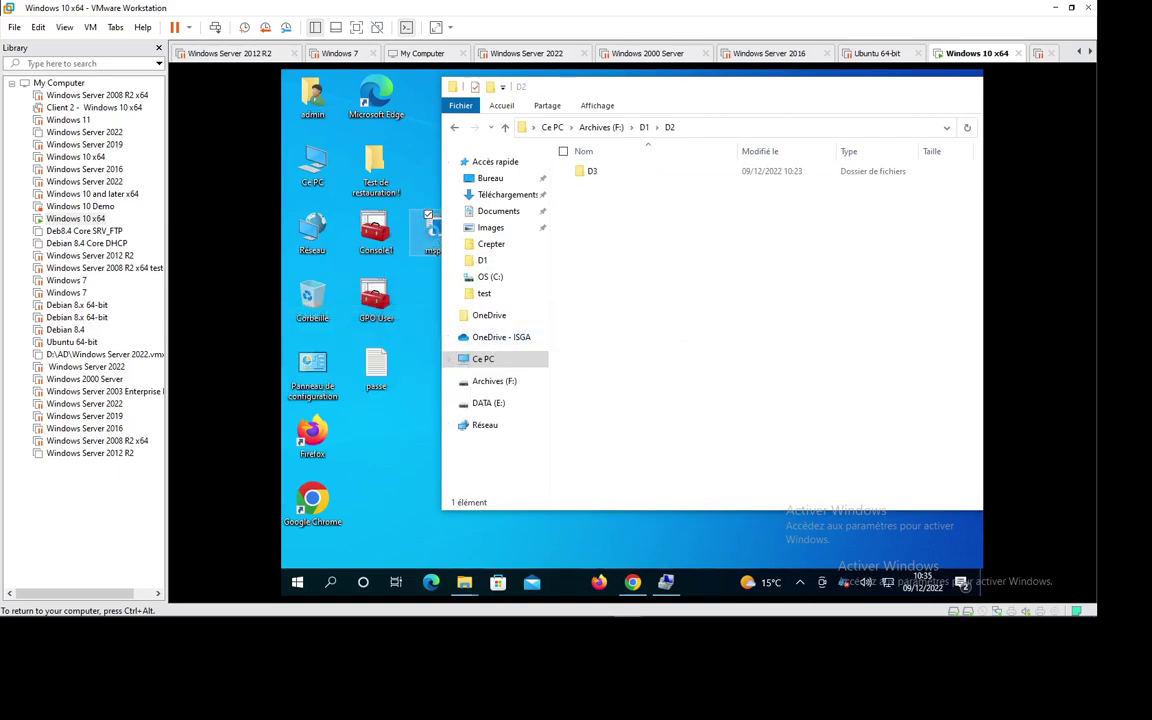
Step: Open the properties of the desktop mspaint copy and show its security permissions
{"action": "right_click", "coordinate": [428, 230]}
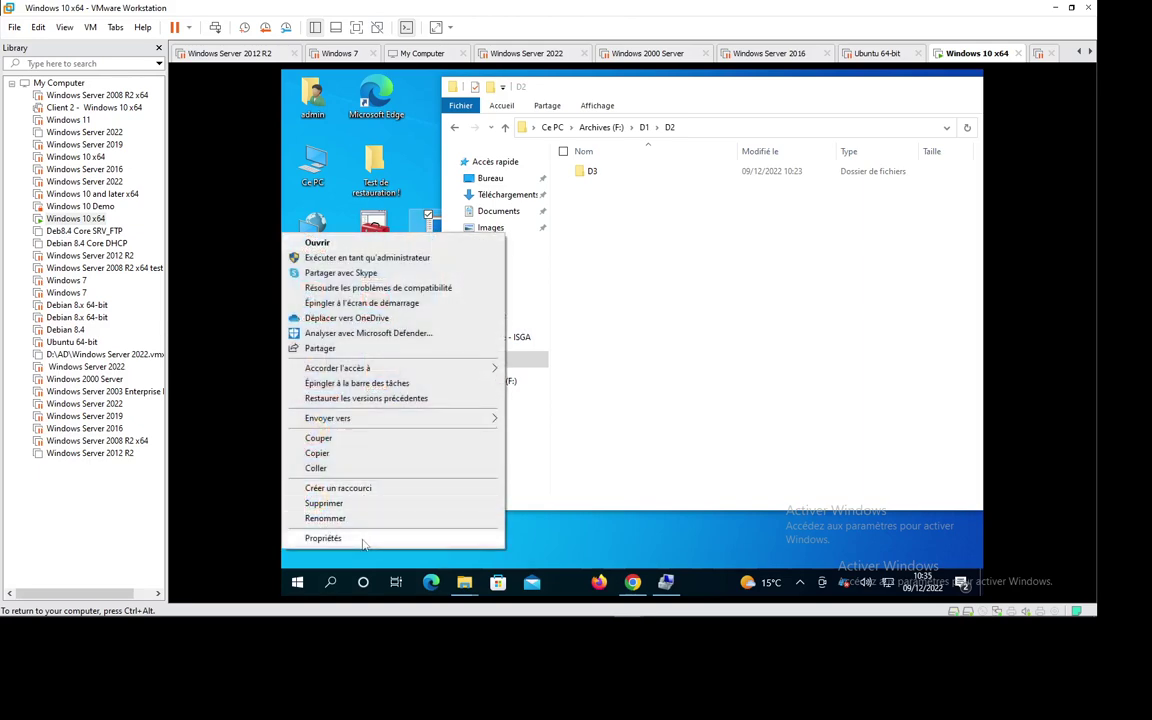
{"action": "left_click", "coordinate": [323, 538]}
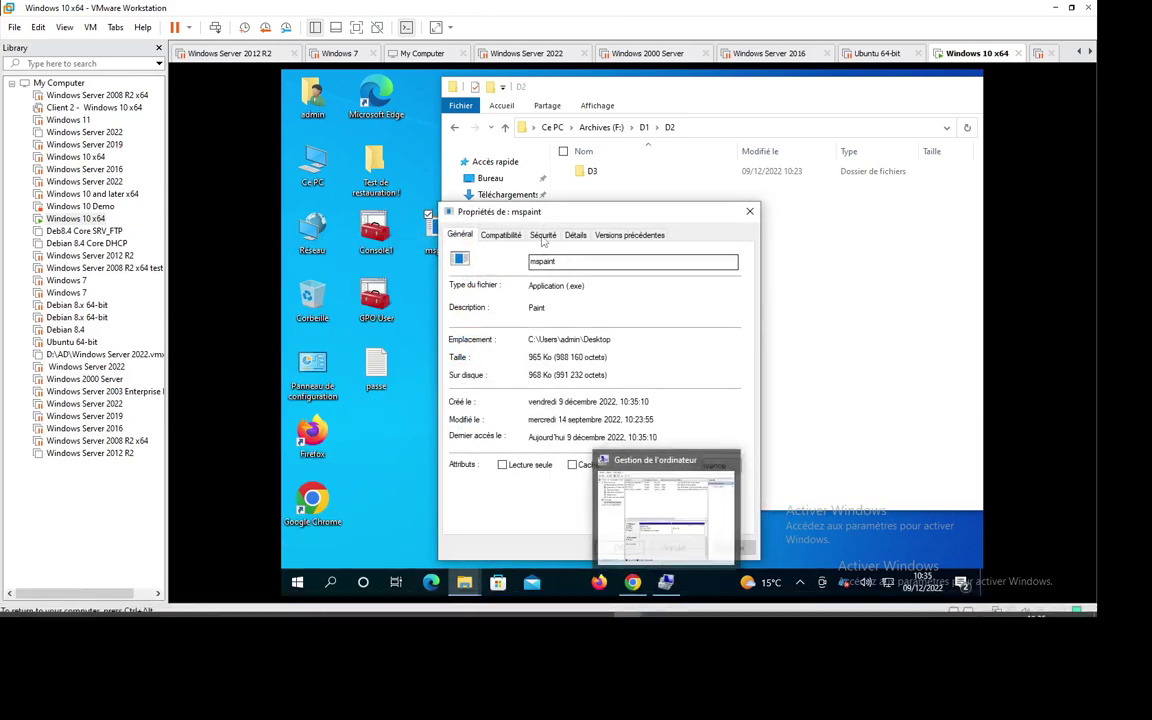
{"action": "left_click", "coordinate": [543, 237]}
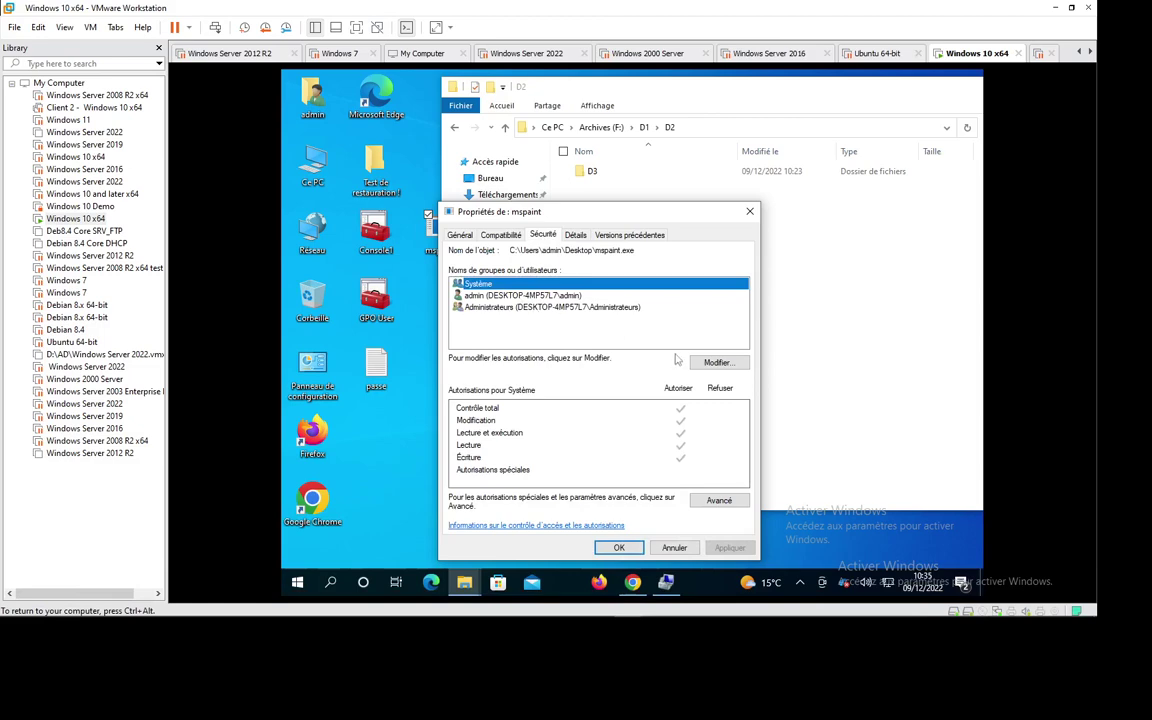
Step: Try to remove the admin user from the desktop mspaint's permissions, then cancel the permission editing
{"action": "left_click", "coordinate": [716, 362]}
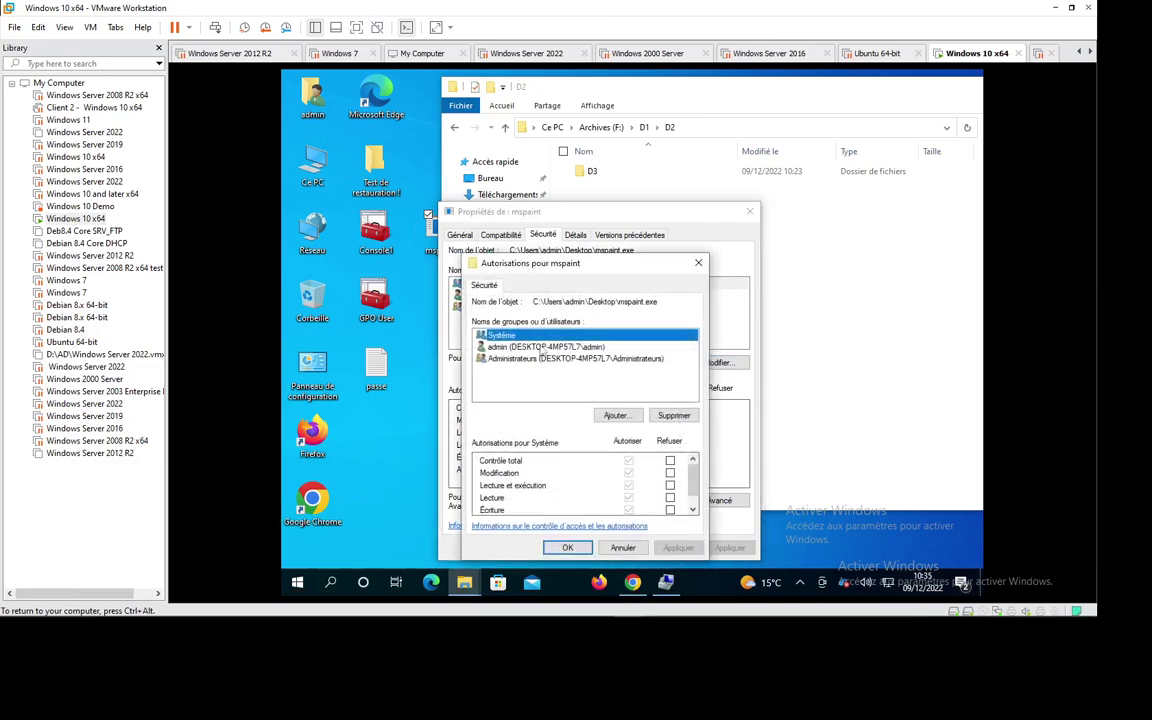
{"action": "left_click", "coordinate": [540, 348]}
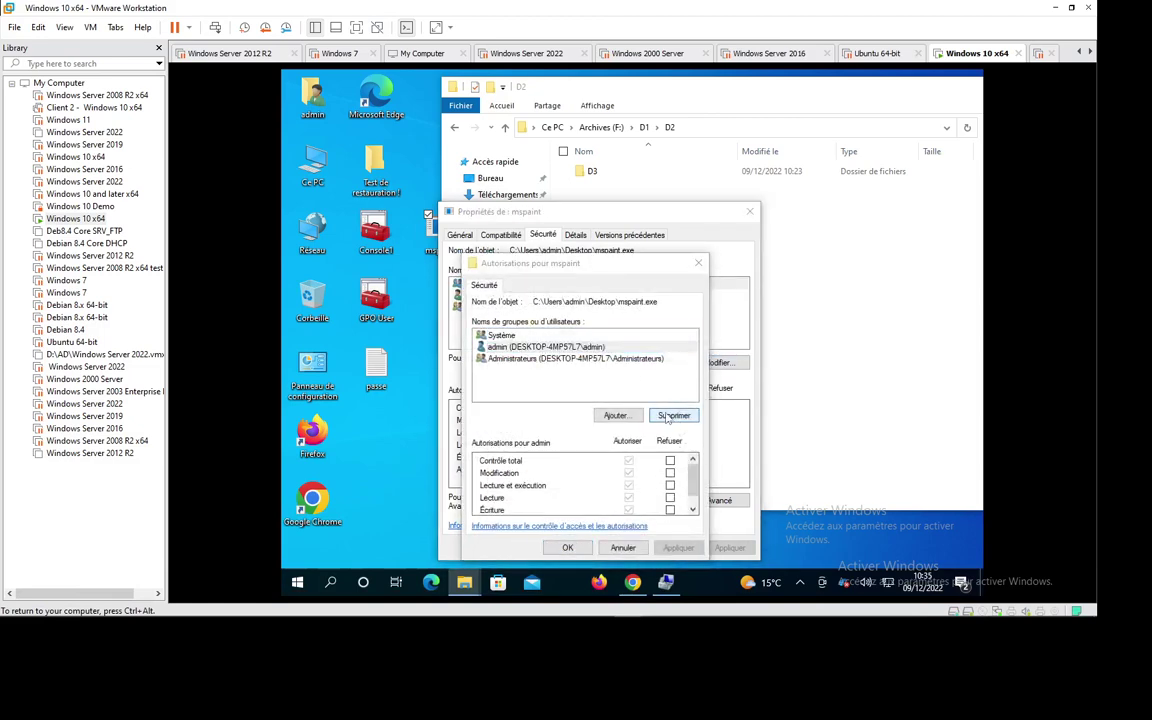
{"action": "left_click", "coordinate": [673, 415]}
{"action": "left_click", "coordinate": [740, 394]}
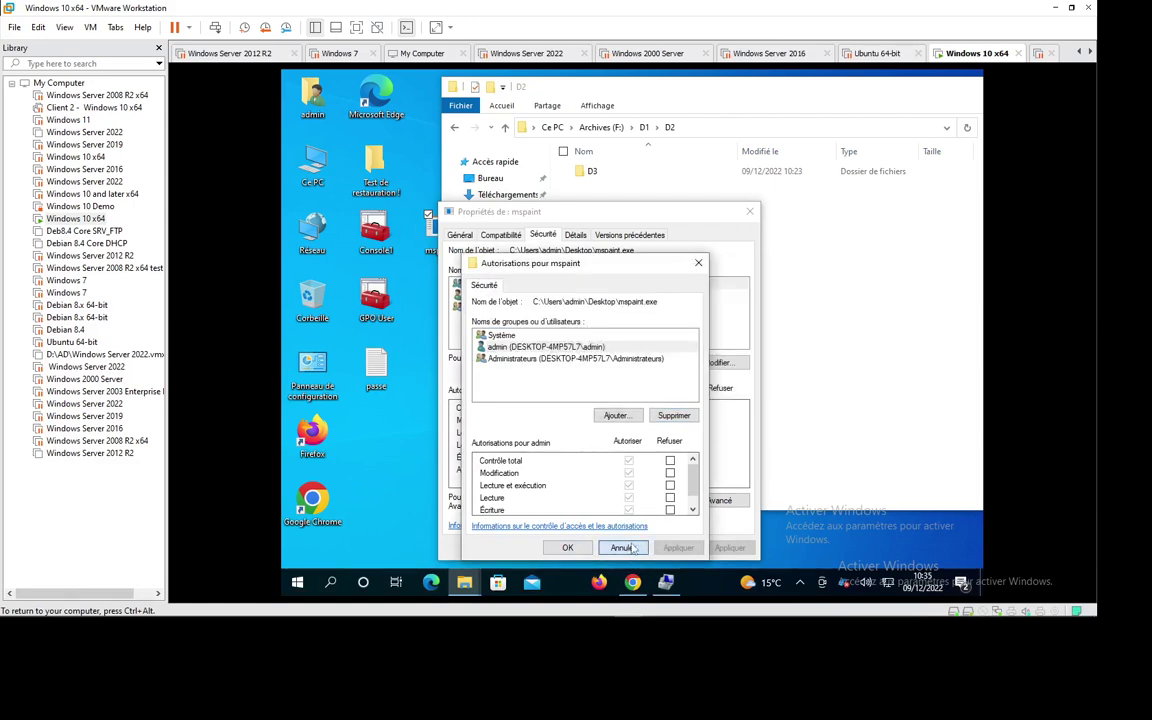
{"action": "left_click", "coordinate": [621, 547]}
Step: Disable inheritance on the desktop mspaint in the advanced security settings, removing all inherited permissions, and confirm and close its properties
{"action": "left_click", "coordinate": [719, 500]}
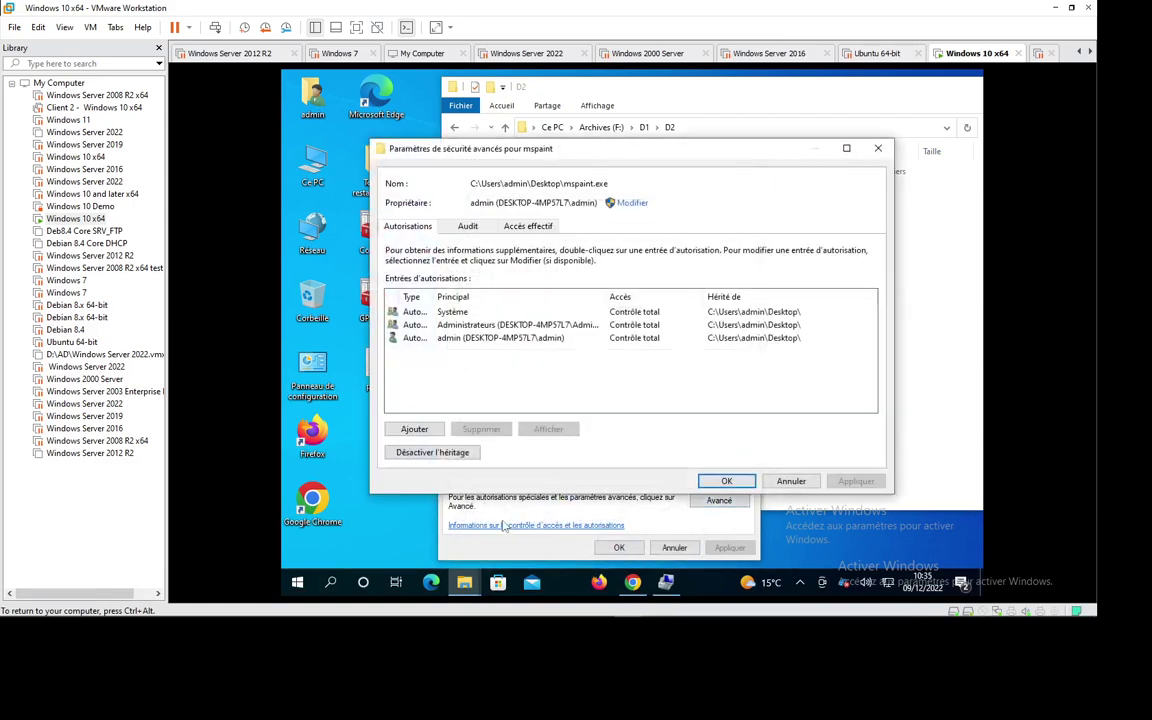
{"action": "left_click", "coordinate": [463, 458]}
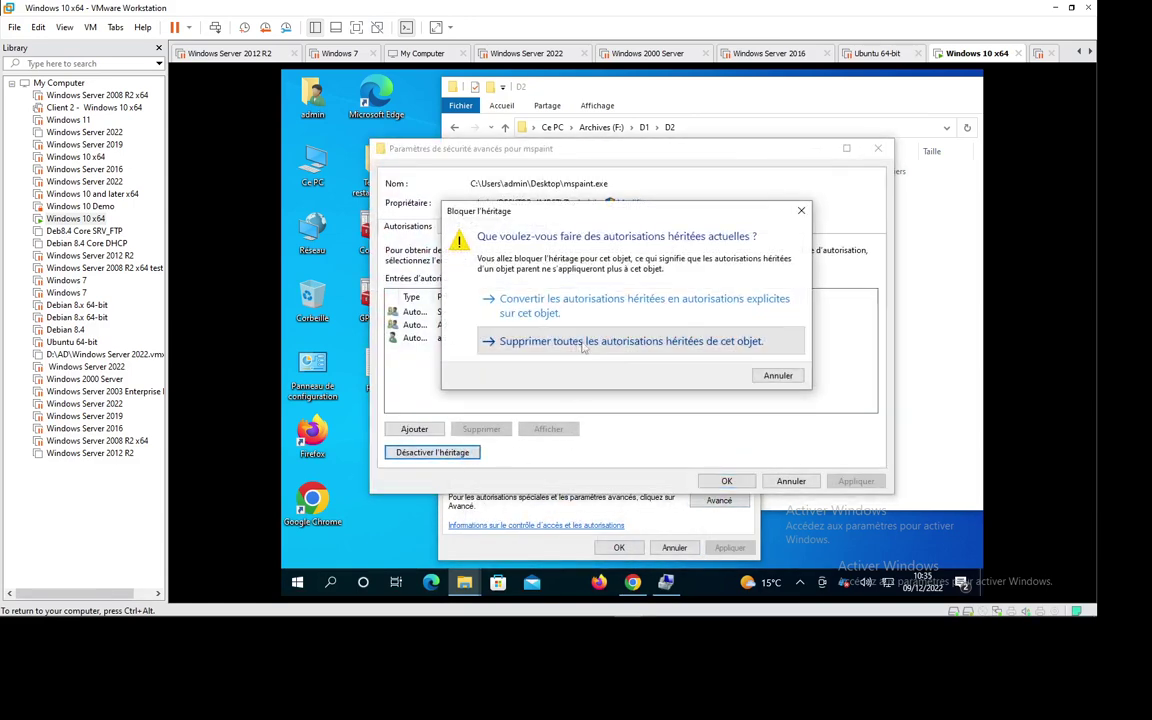
{"action": "left_click", "coordinate": [589, 340]}
{"action": "left_click", "coordinate": [727, 481]}
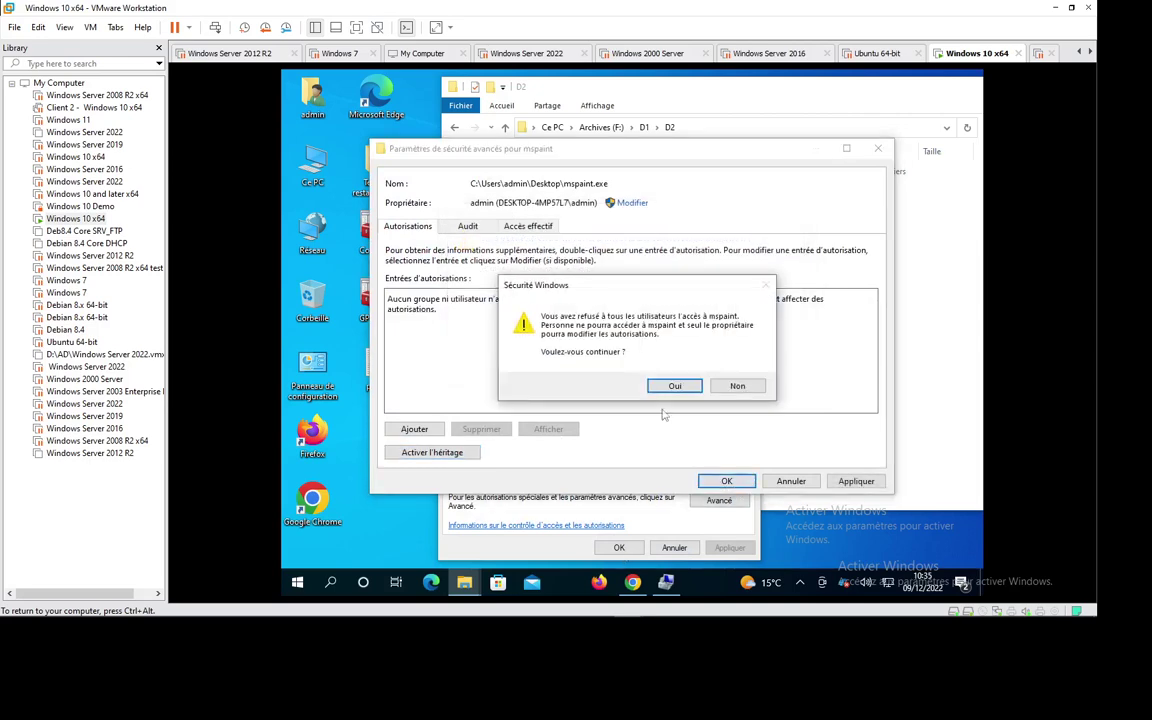
{"action": "left_click", "coordinate": [675, 385]}
{"action": "left_click", "coordinate": [619, 547]}
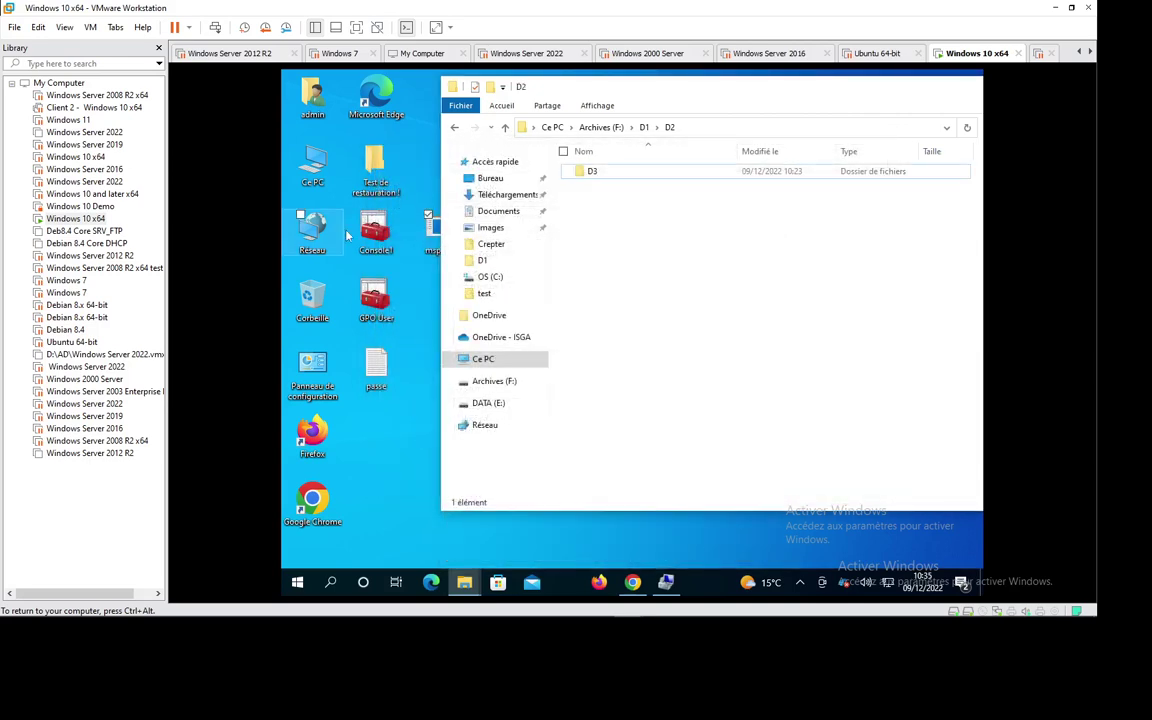
Step: Try launching the desktop mspaint, move the D2 folder window aside, and try launching it again, dismissing each error message
{"action": "left_click", "coordinate": [433, 233]}
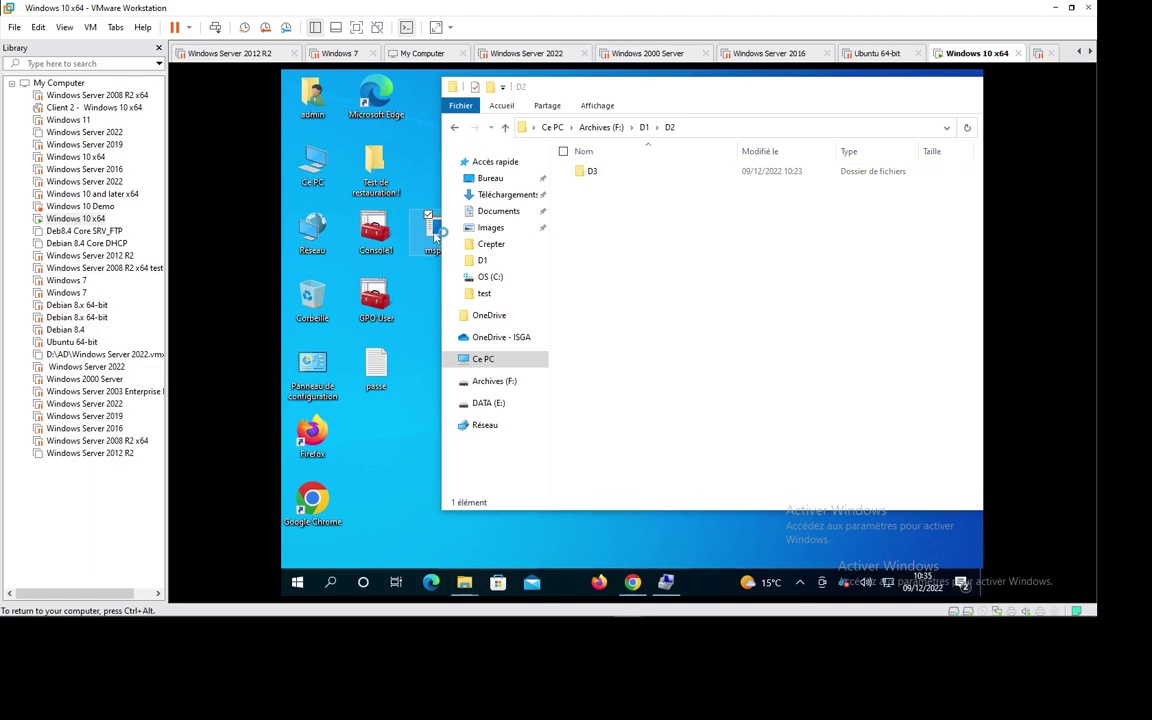
{"action": "double_click", "coordinate": [433, 232]}
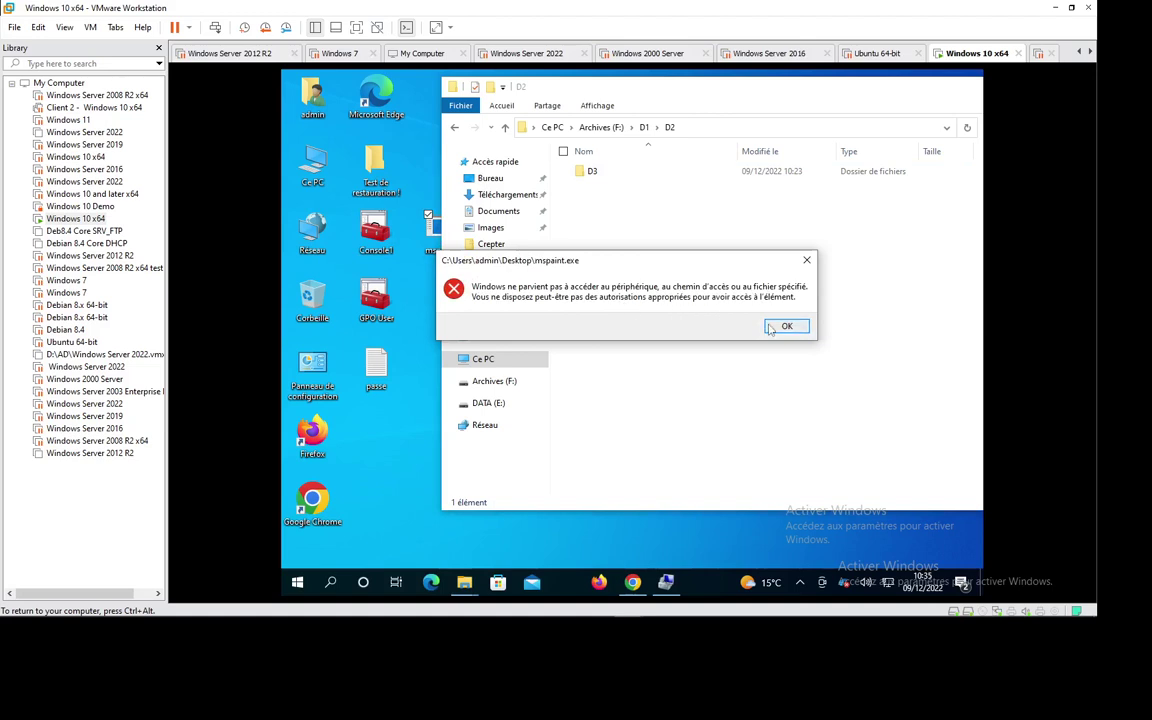
{"action": "key", "text": "Return"}
{"action": "left_click_drag", "start_coordinate": [700, 87], "coordinate": [763, 94]}
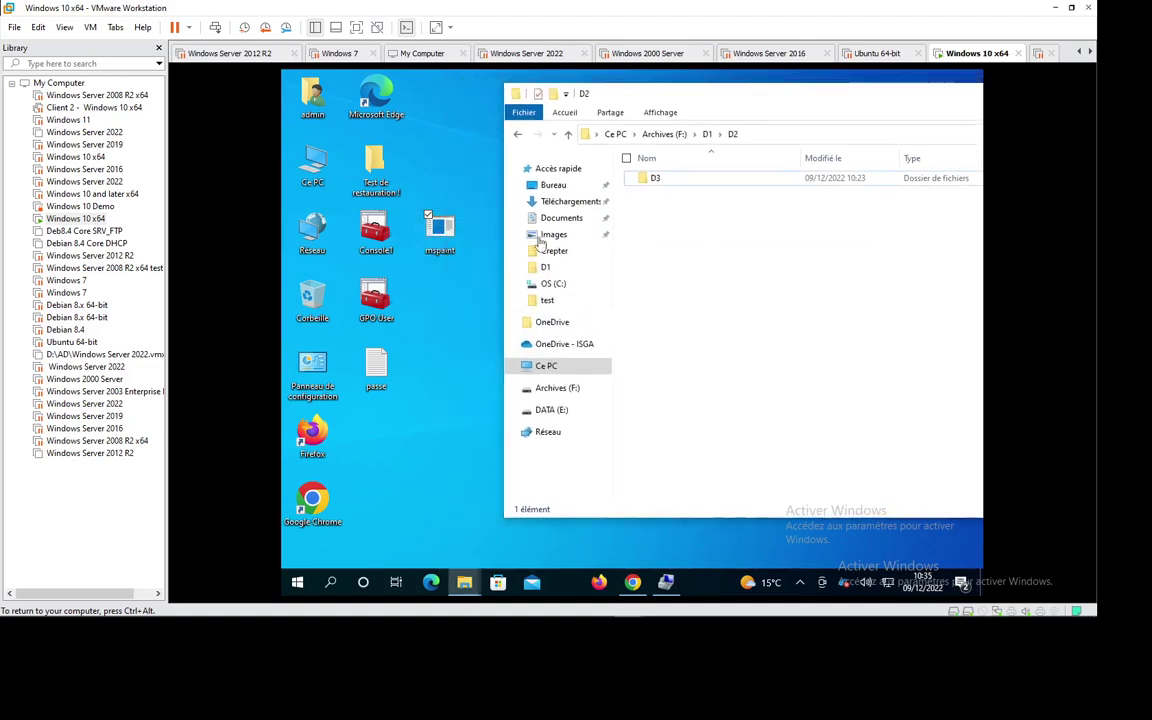
{"action": "left_click", "coordinate": [450, 237]}
{"action": "double_click", "coordinate": [450, 237]}
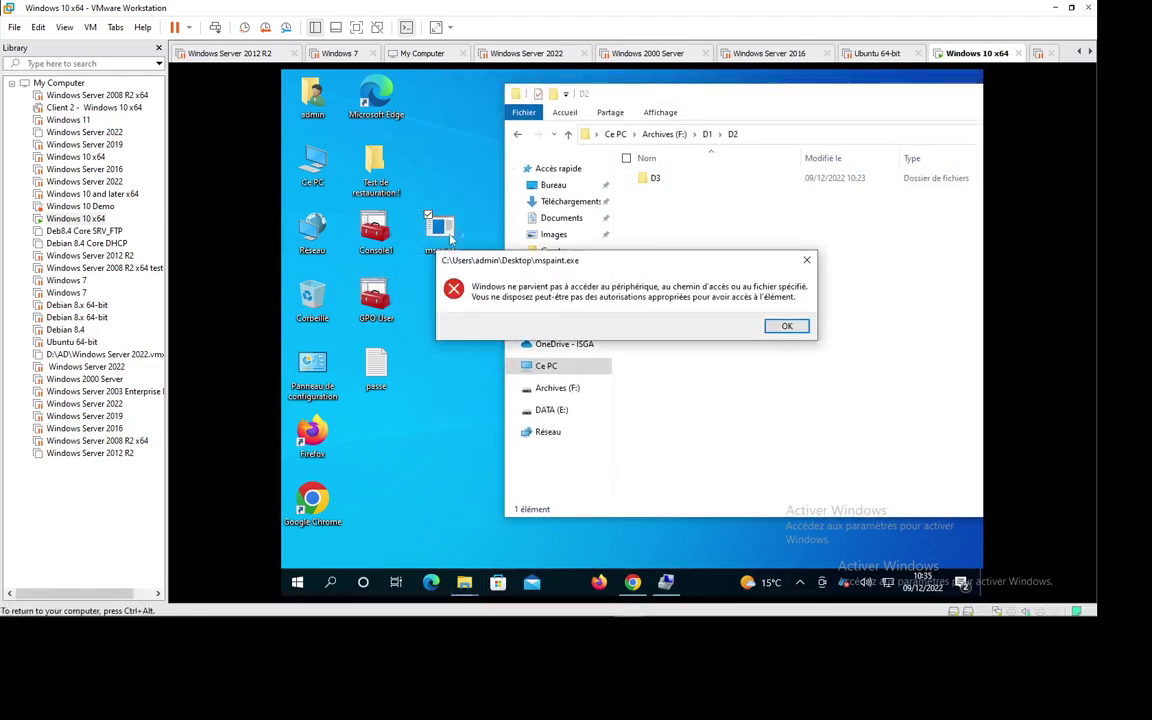
{"action": "key", "text": "Return"}
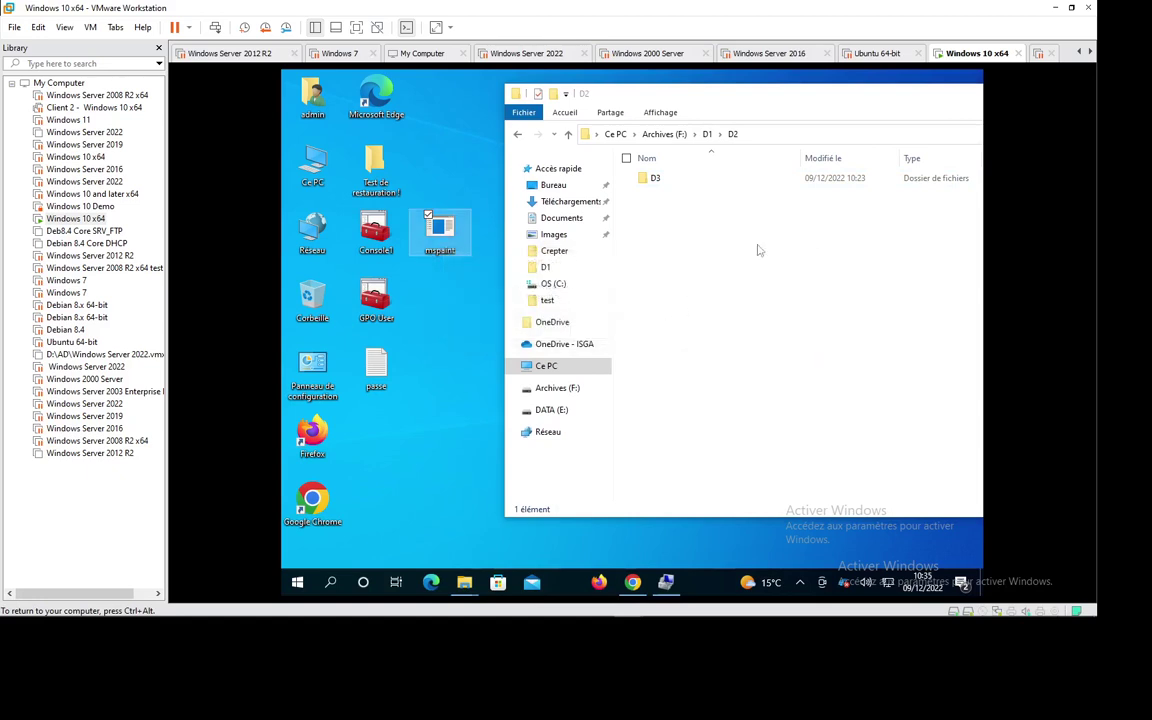
Step: Open the properties of folder D3, review admin's security permissions in the permission editor, and cancel without changes
{"action": "left_click_drag", "start_coordinate": [895, 99], "coordinate": [680, 118]}
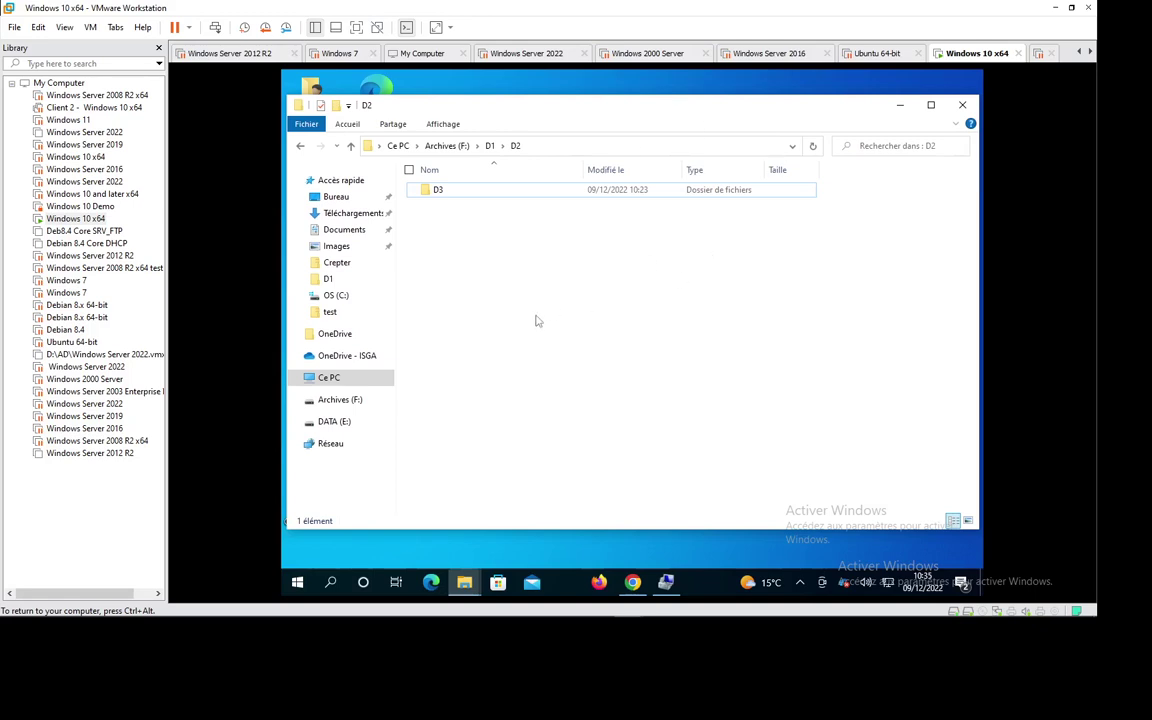
{"action": "right_click", "coordinate": [439, 199]}
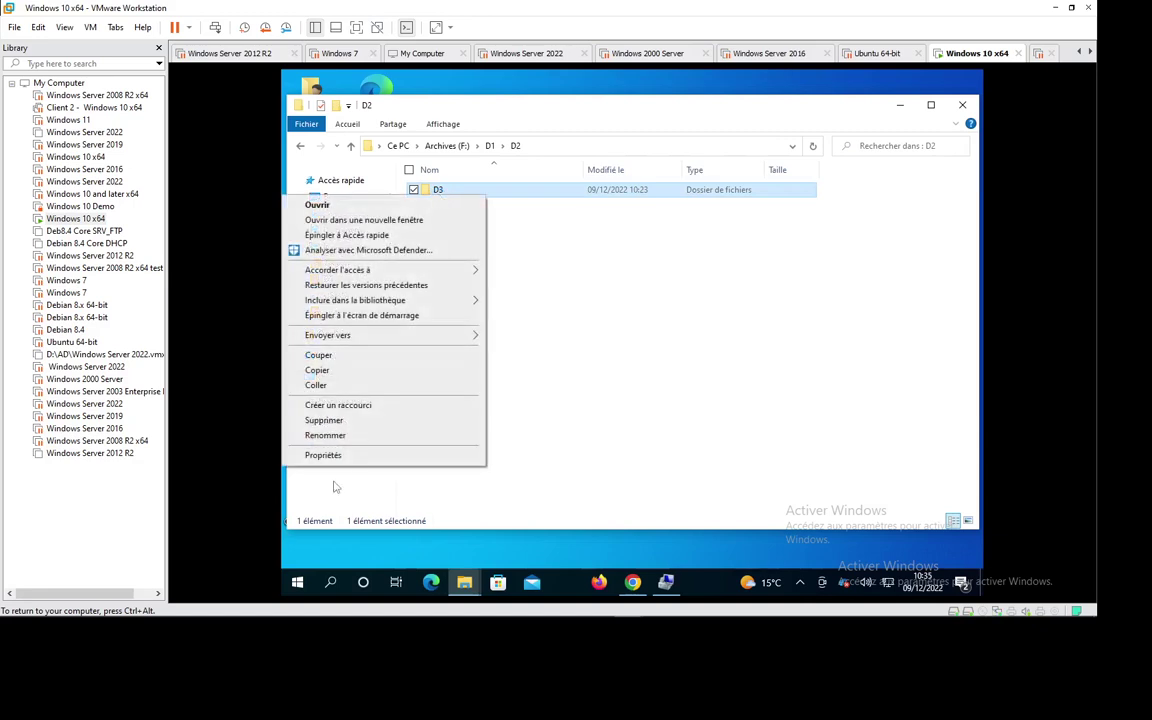
{"action": "left_click", "coordinate": [355, 456]}
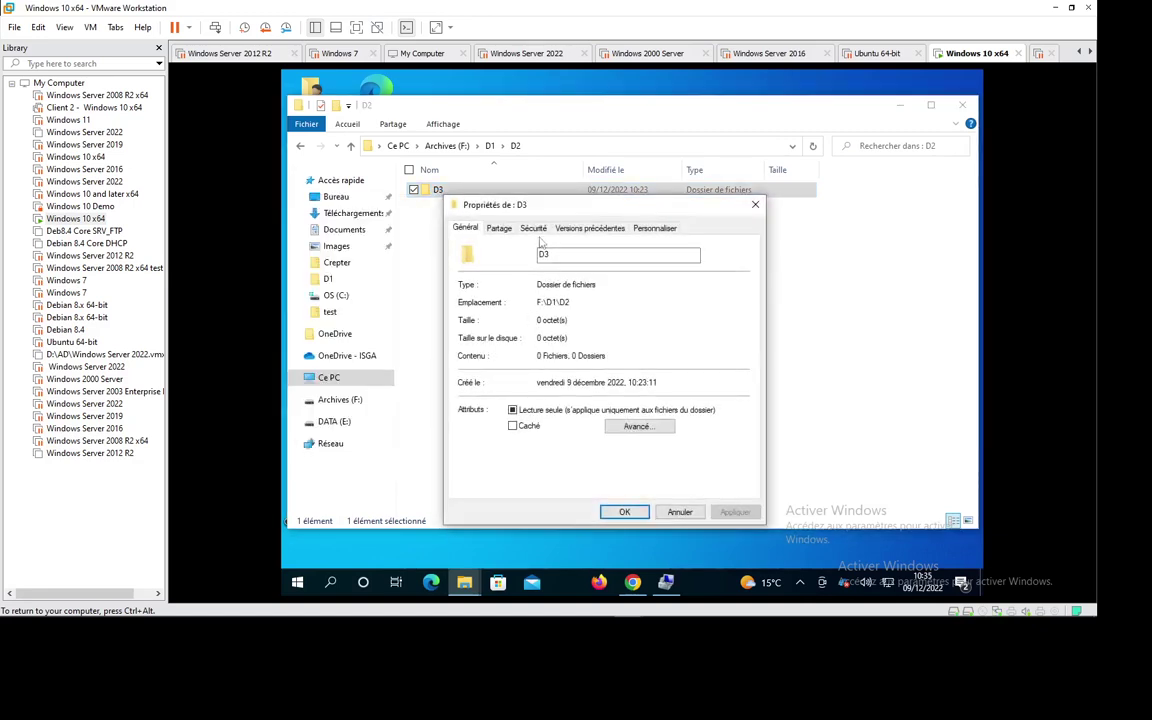
{"action": "left_click", "coordinate": [534, 228]}
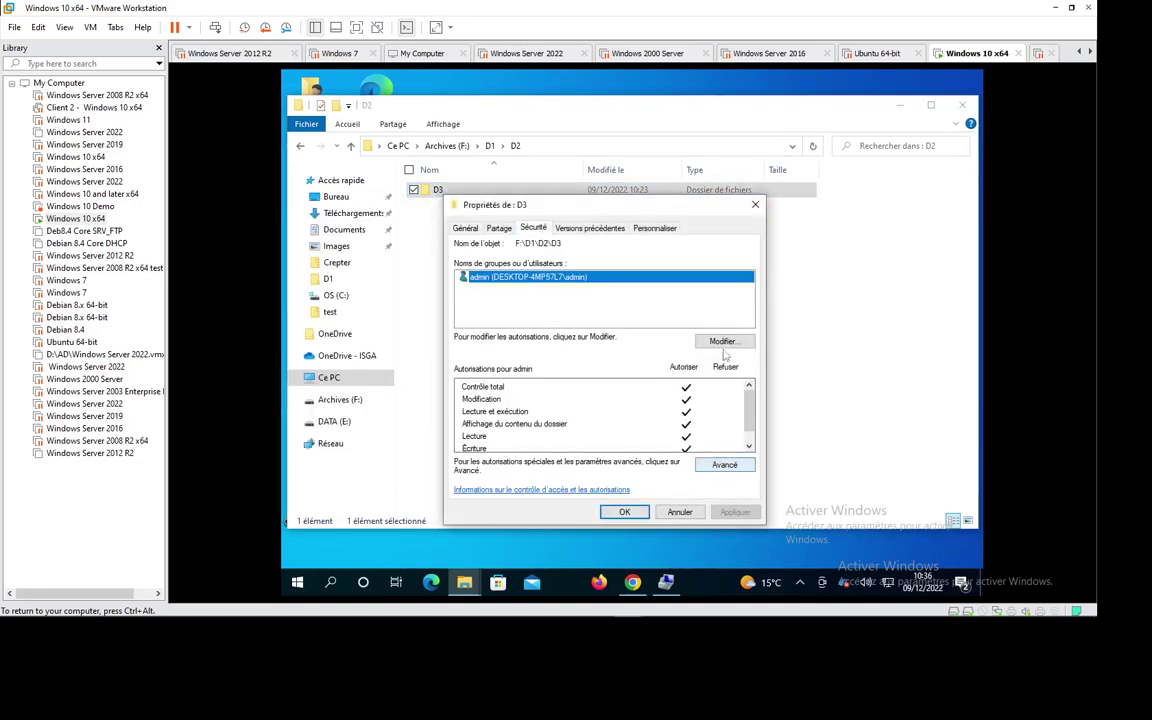
{"action": "left_click", "coordinate": [724, 342]}
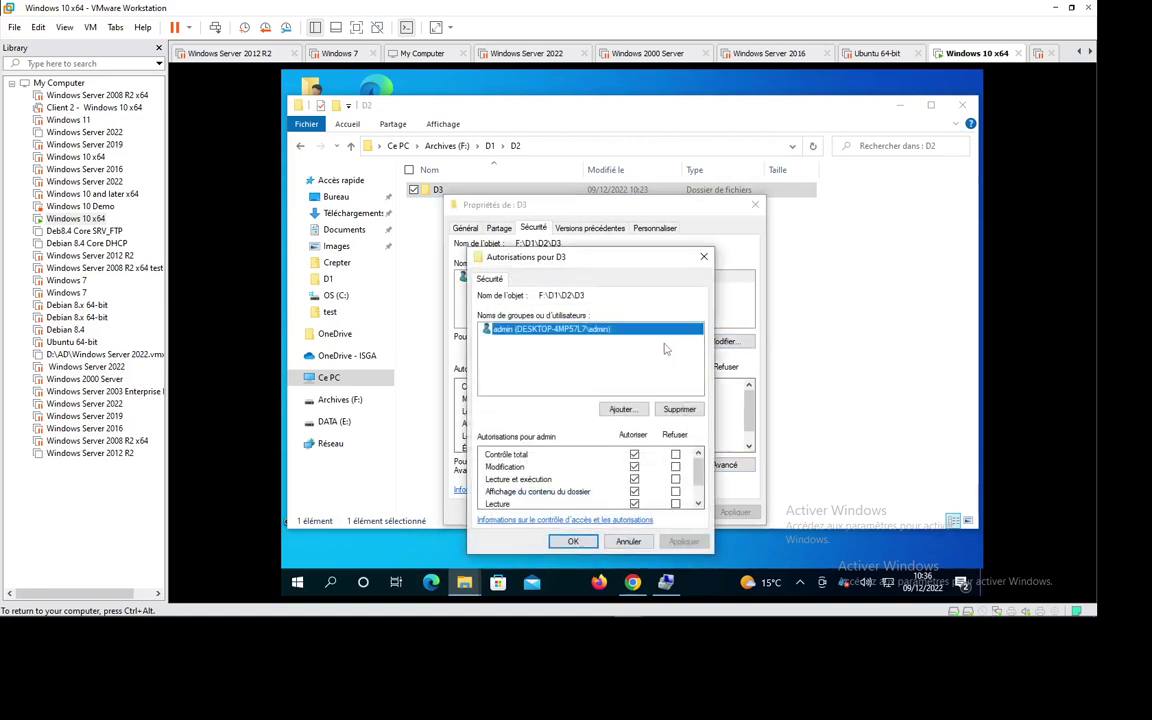
{"action": "scroll", "coordinate": [528, 472], "scroll_direction": "down", "scroll_amount": 1}
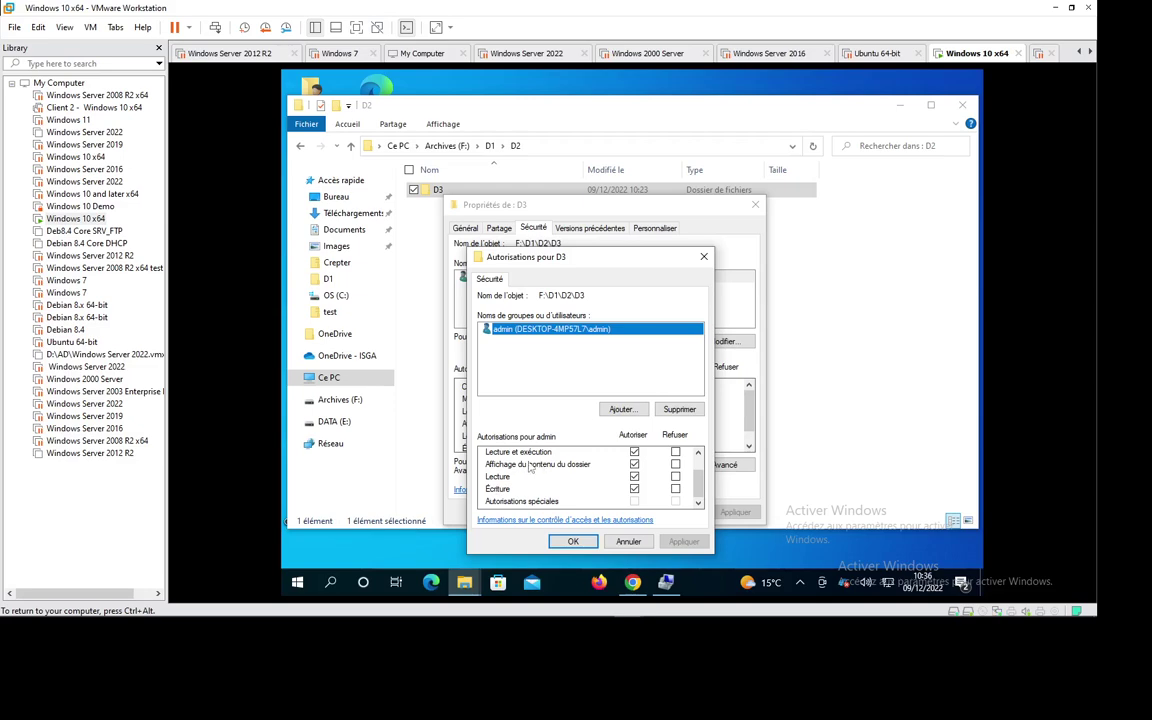
{"action": "left_click", "coordinate": [628, 541]}
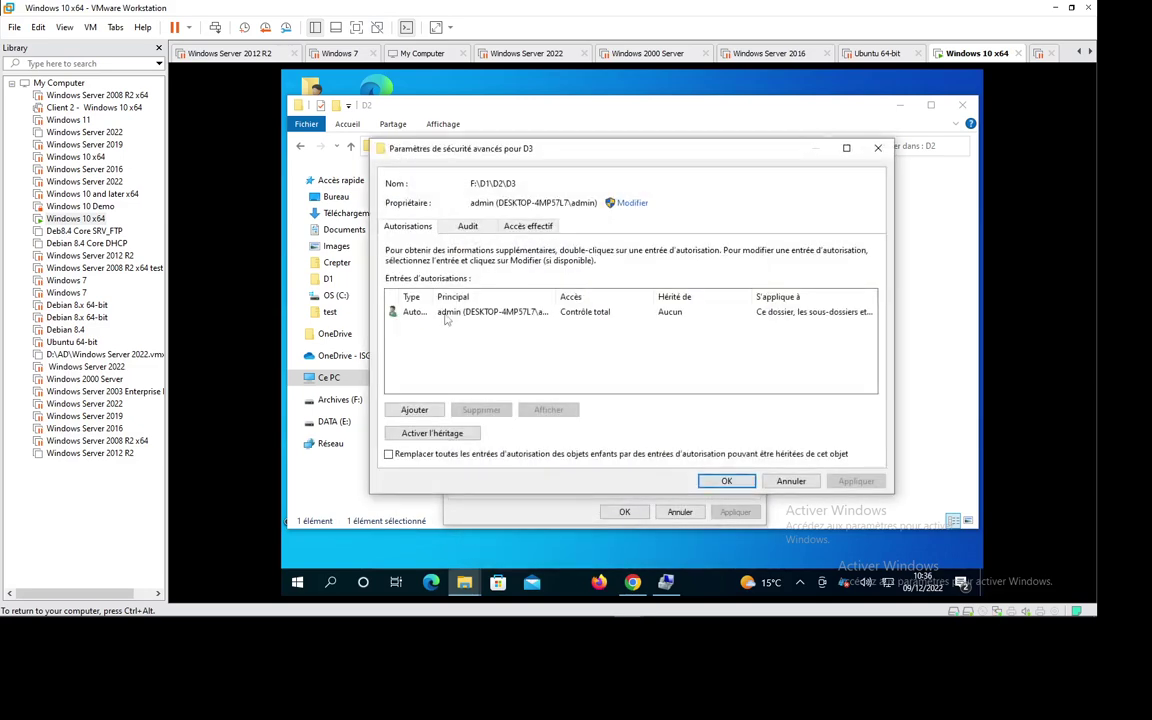
Step: Examine admin's basic and advanced permissions on D3 in the advanced security settings, then cancel back to its properties
{"action": "left_click", "coordinate": [446, 318]}
{"action": "left_click", "coordinate": [548, 410]}
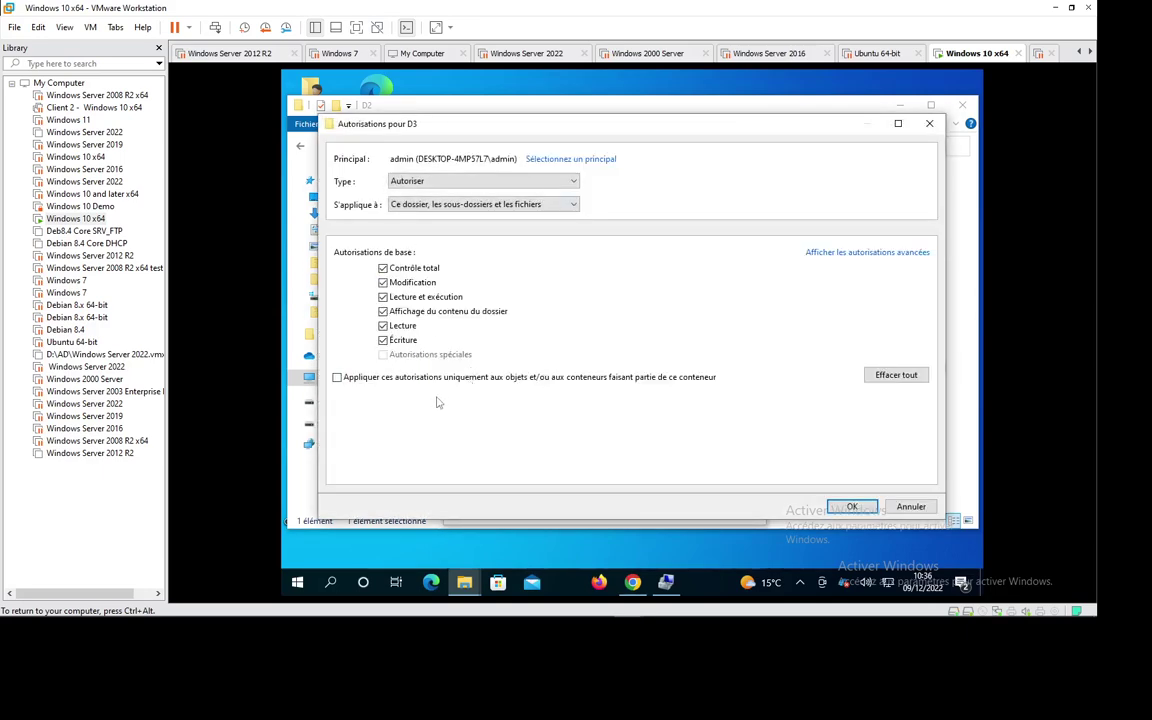
{"action": "left_click", "coordinate": [861, 256]}
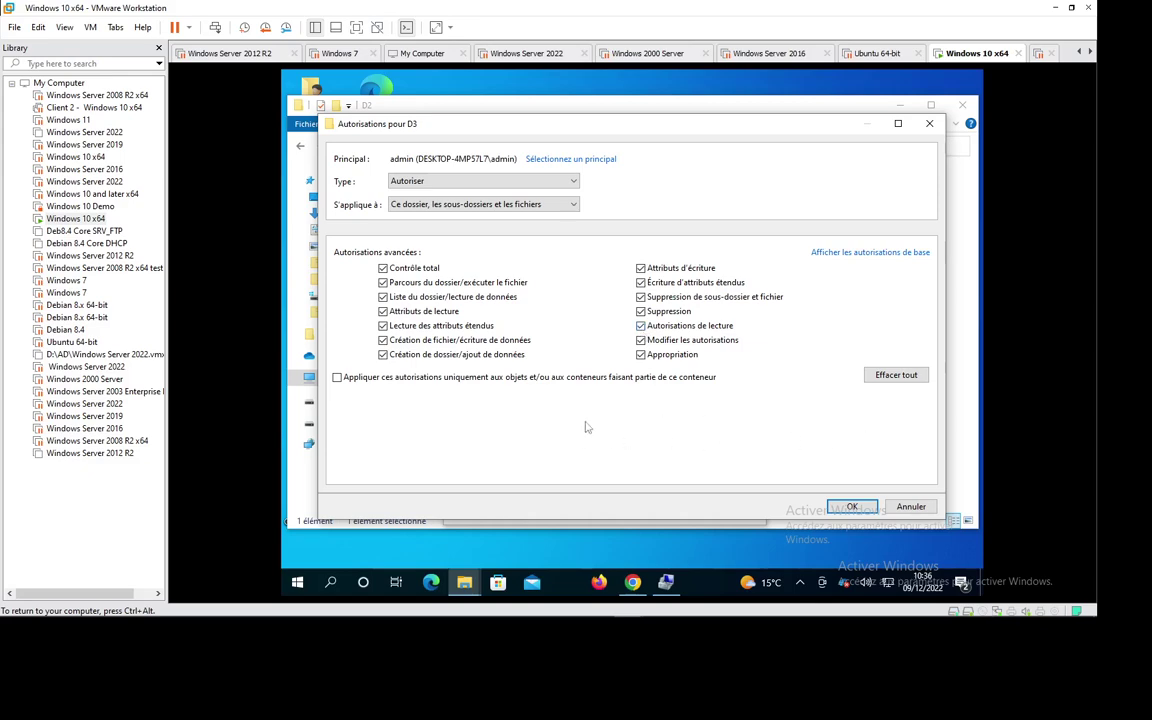
{"action": "left_click", "coordinate": [912, 507]}
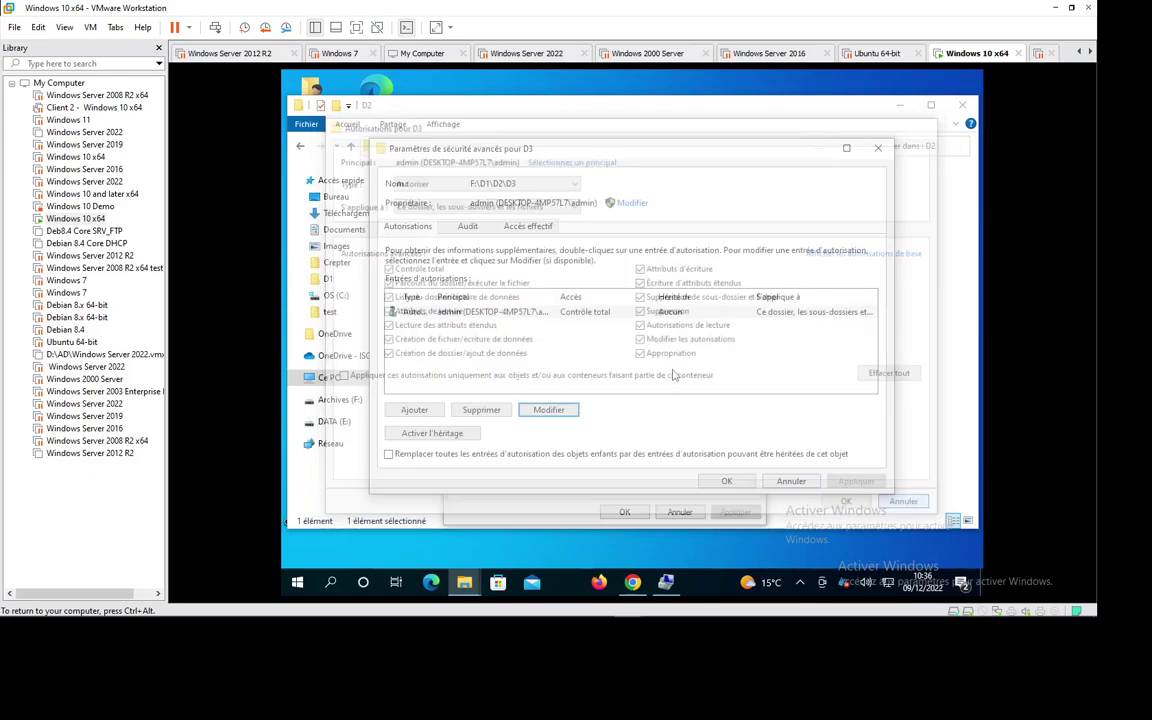
{"action": "left_click", "coordinate": [783, 484]}
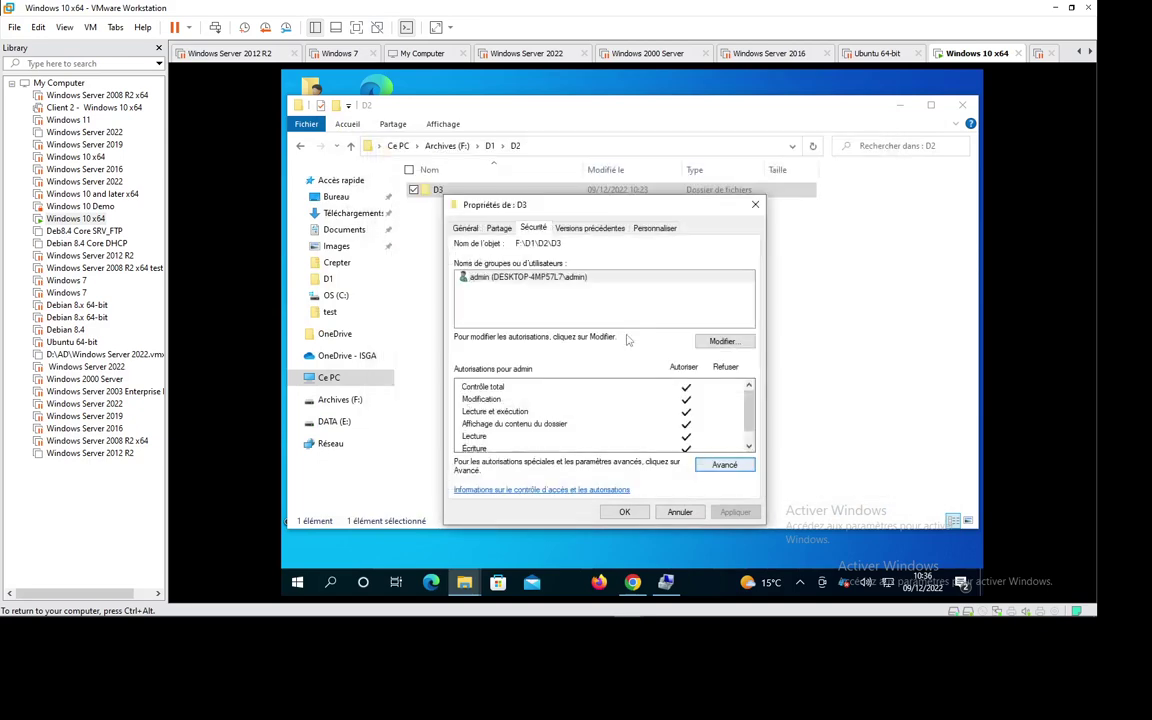
Step: Open D3's permissions for editing and review the list of permissions for admin
{"action": "left_click", "coordinate": [735, 343]}
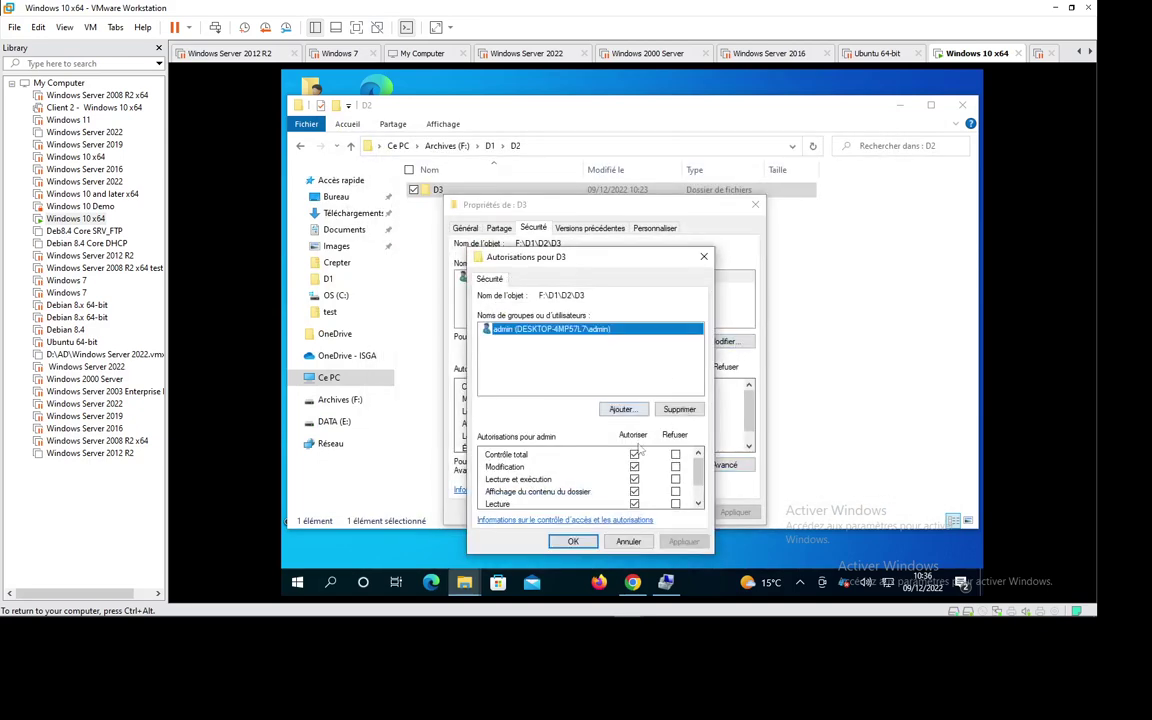
{"action": "left_click", "coordinate": [701, 503]}
{"action": "scroll", "coordinate": [635, 455], "scroll_direction": "up", "scroll_amount": 2}
Step: Try to add the user admin to D3's permissions after checking the name
{"action": "left_click", "coordinate": [621, 409]}
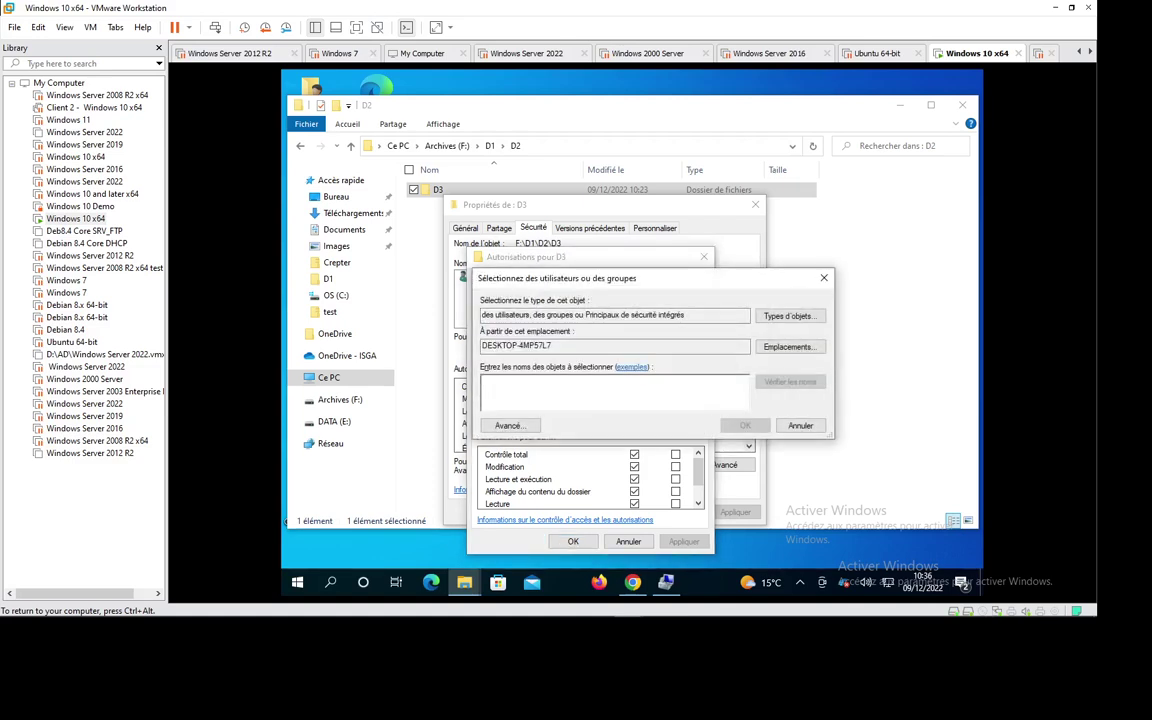
{"action": "type", "text": "adm"}
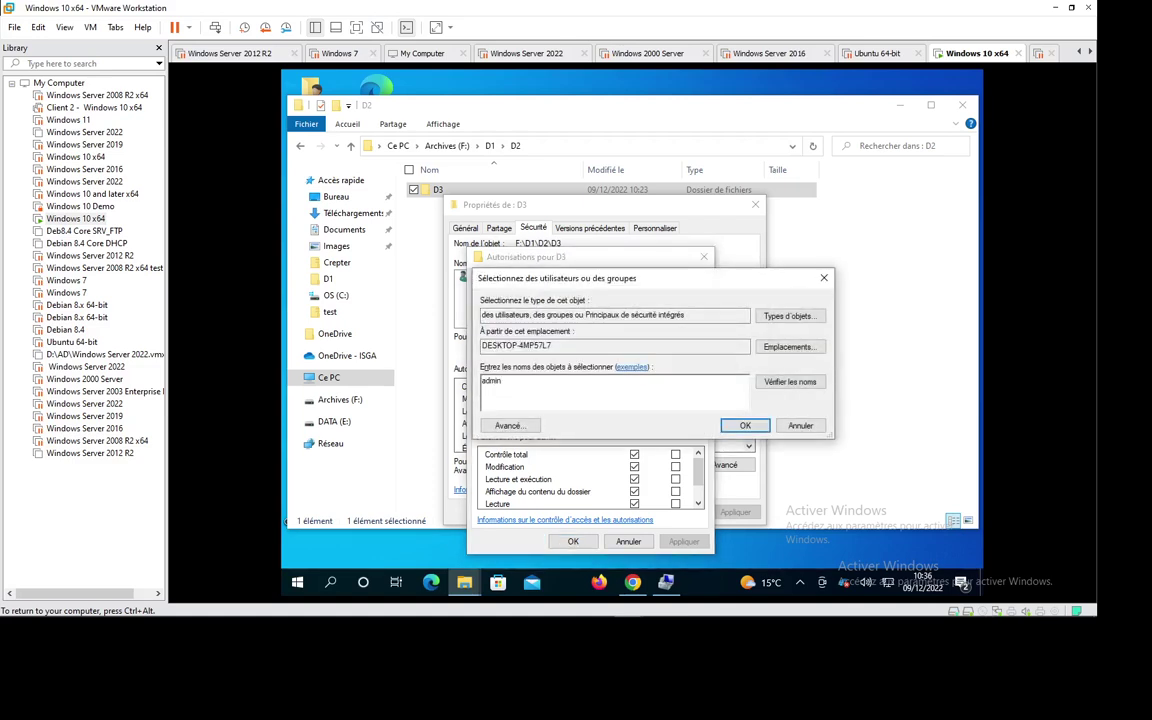
{"action": "type", "text": "in"}
{"action": "left_click", "coordinate": [790, 384]}
{"action": "left_click", "coordinate": [745, 425]}
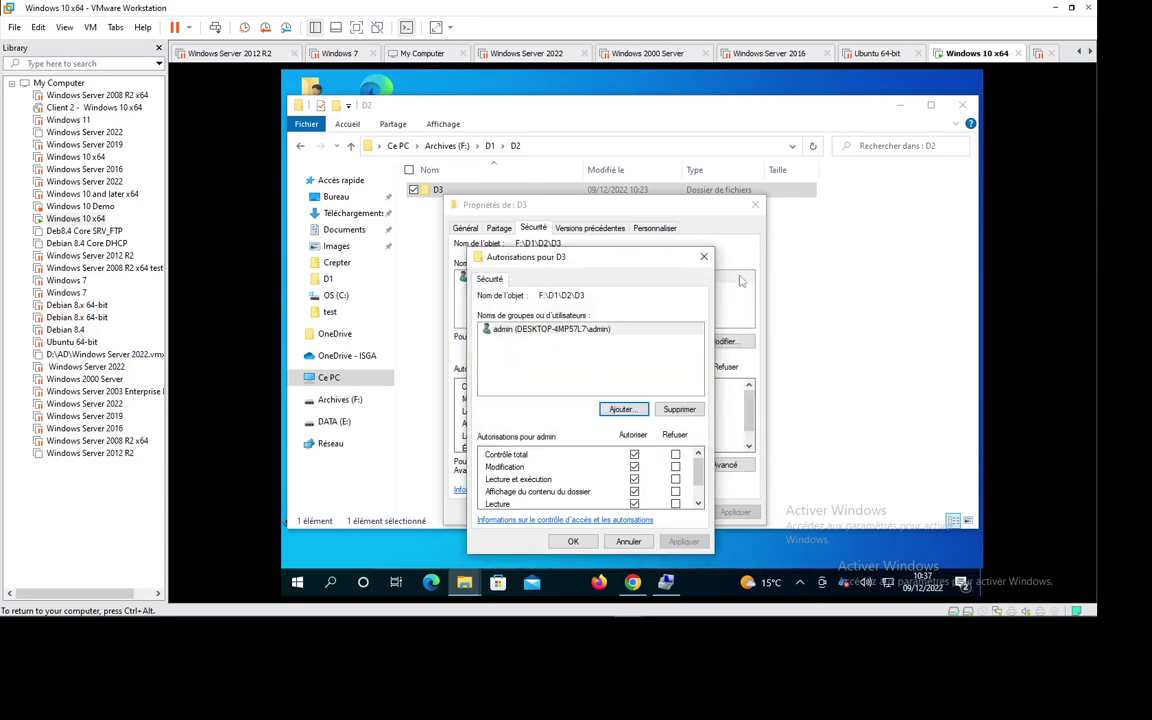
Step: Move D3's permissions window up and try checking the names admin and administra as accounts to add
{"action": "left_click_drag", "start_coordinate": [683, 264], "coordinate": [706, 174]}
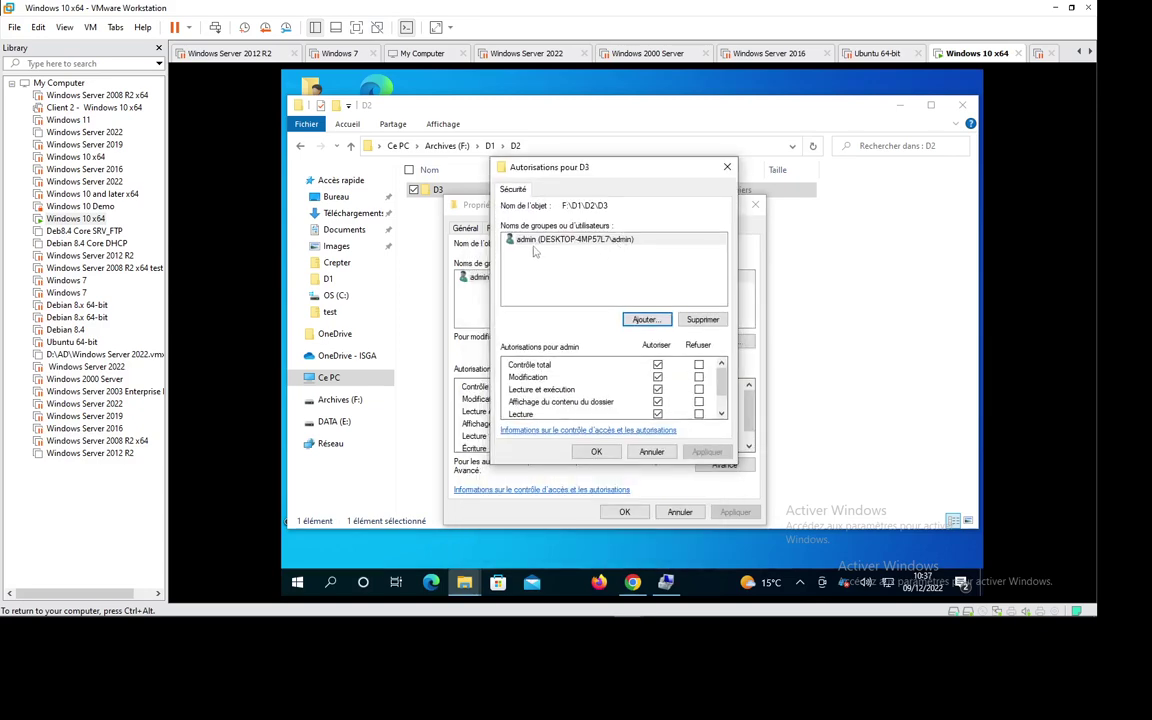
{"action": "left_click", "coordinate": [646, 320]}
{"action": "type", "text": "admin"}
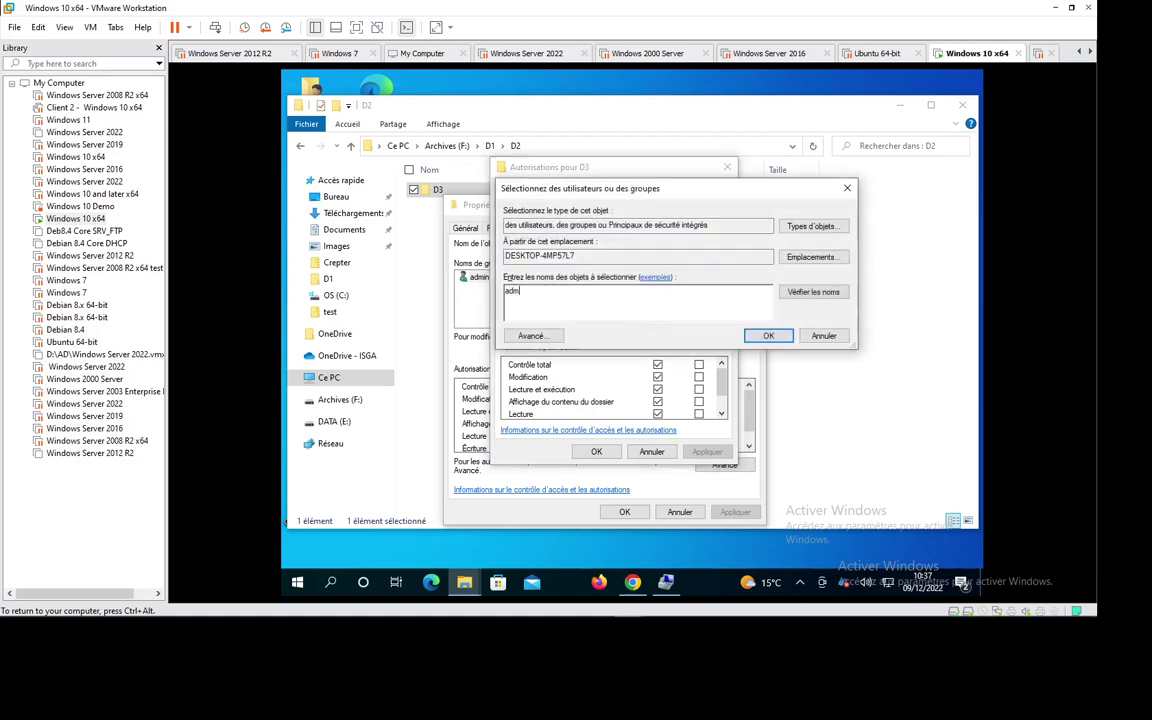
{"action": "left_click", "coordinate": [813, 292]}
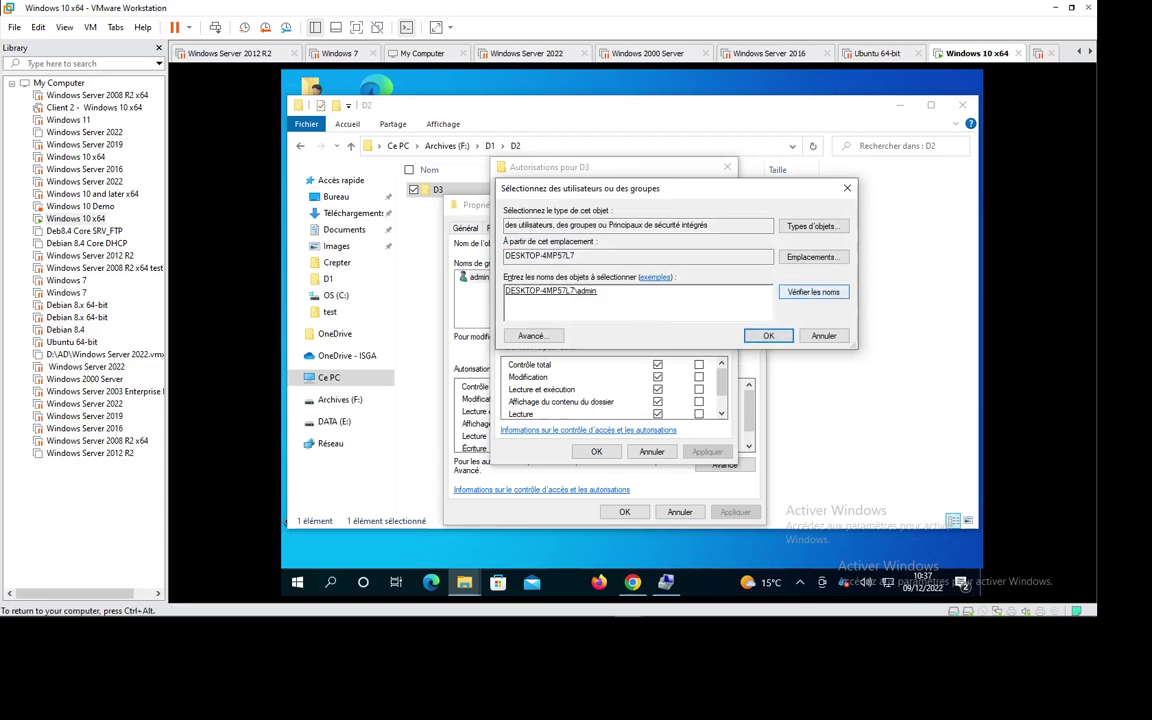
{"action": "type", "text": "administra"}
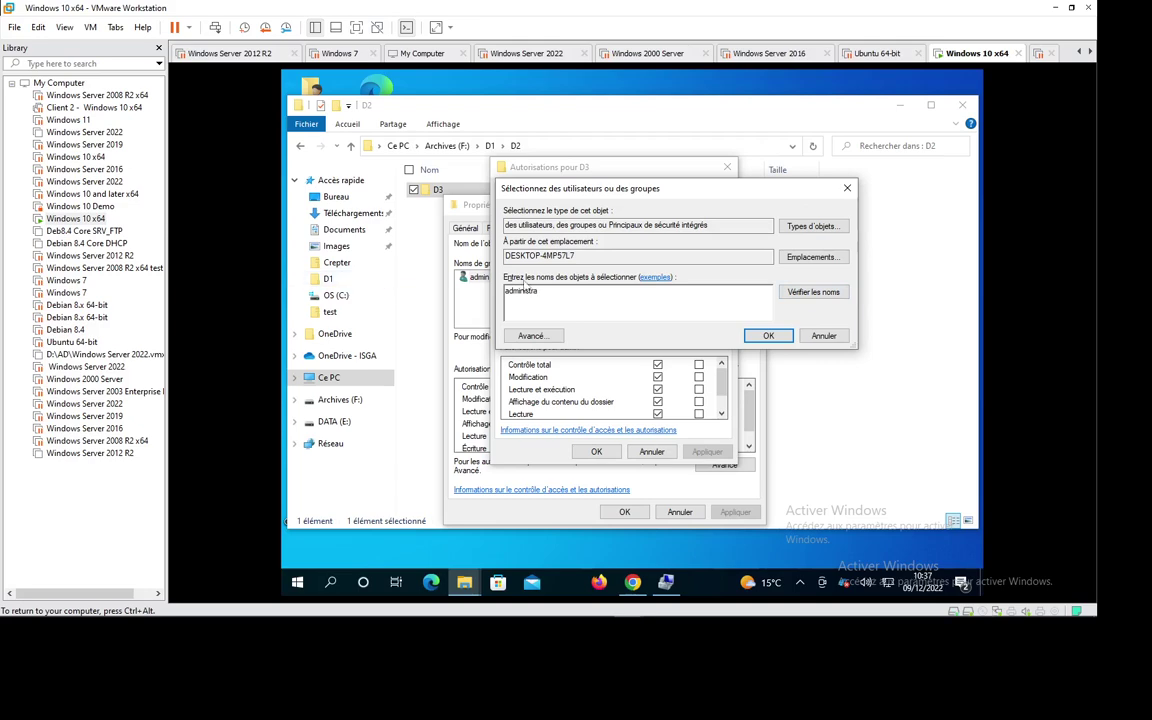
{"action": "left_click", "coordinate": [810, 294]}
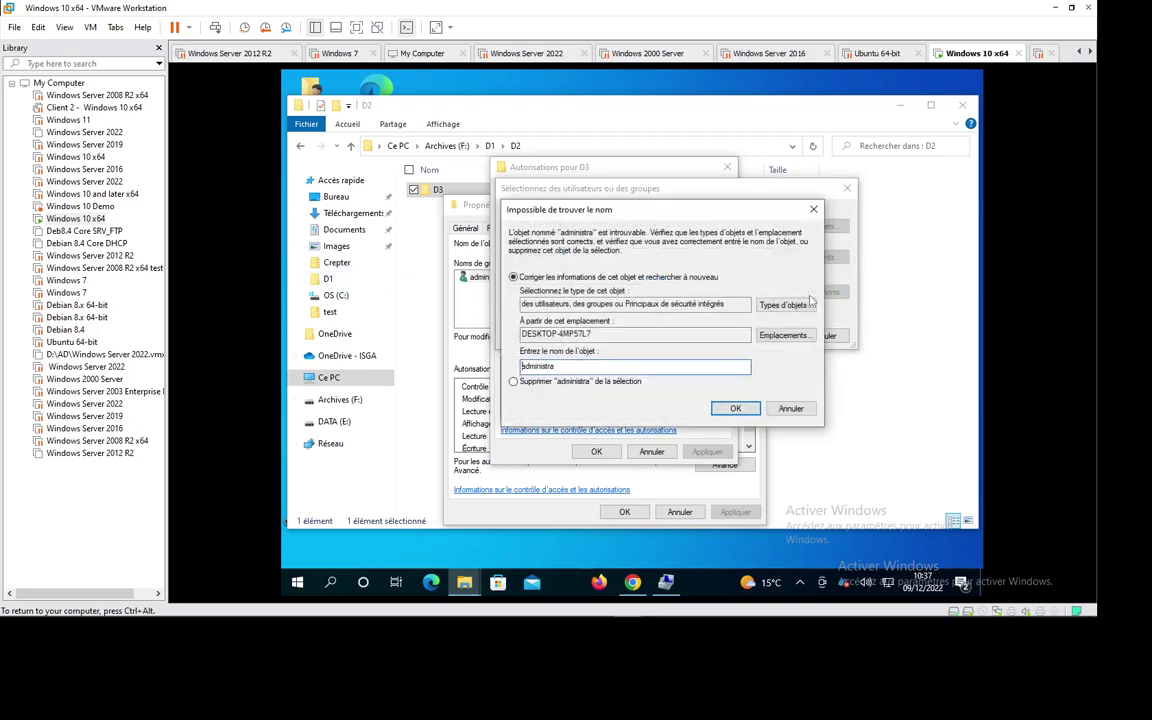
{"action": "left_click", "coordinate": [735, 408]}
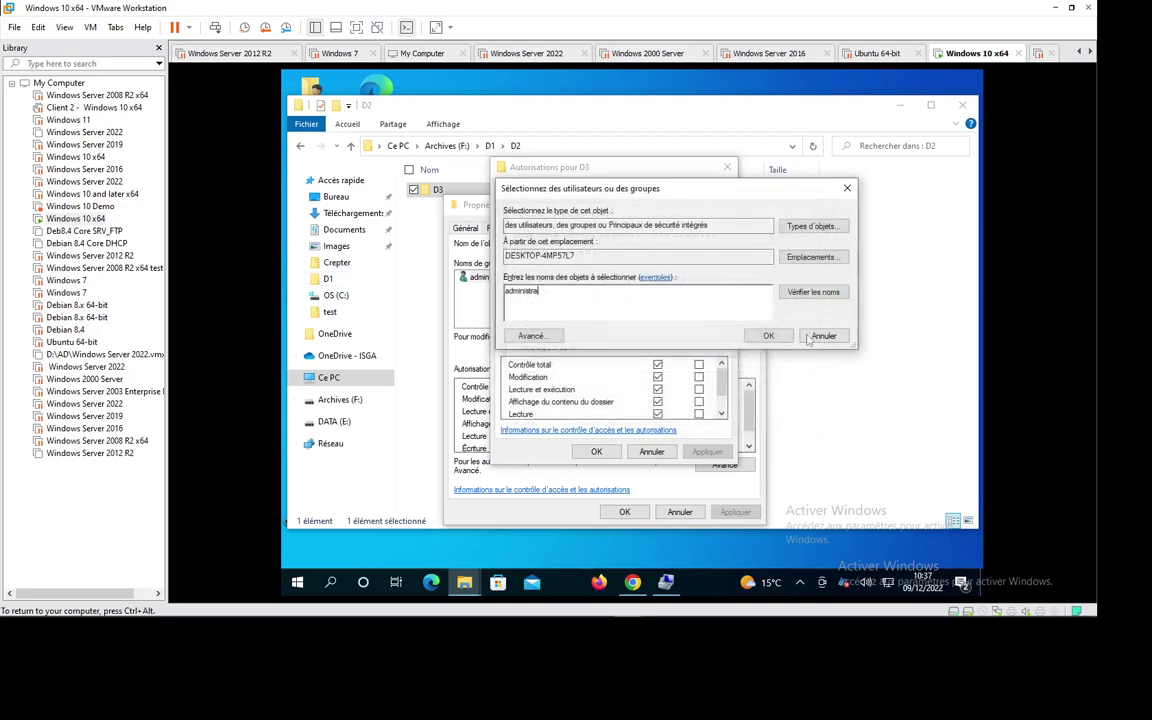
Step: Find the Administrateurs group with the advanced account search, add only it to D3's permissions, and allow it Contrôle total
{"action": "left_click", "coordinate": [531, 337]}
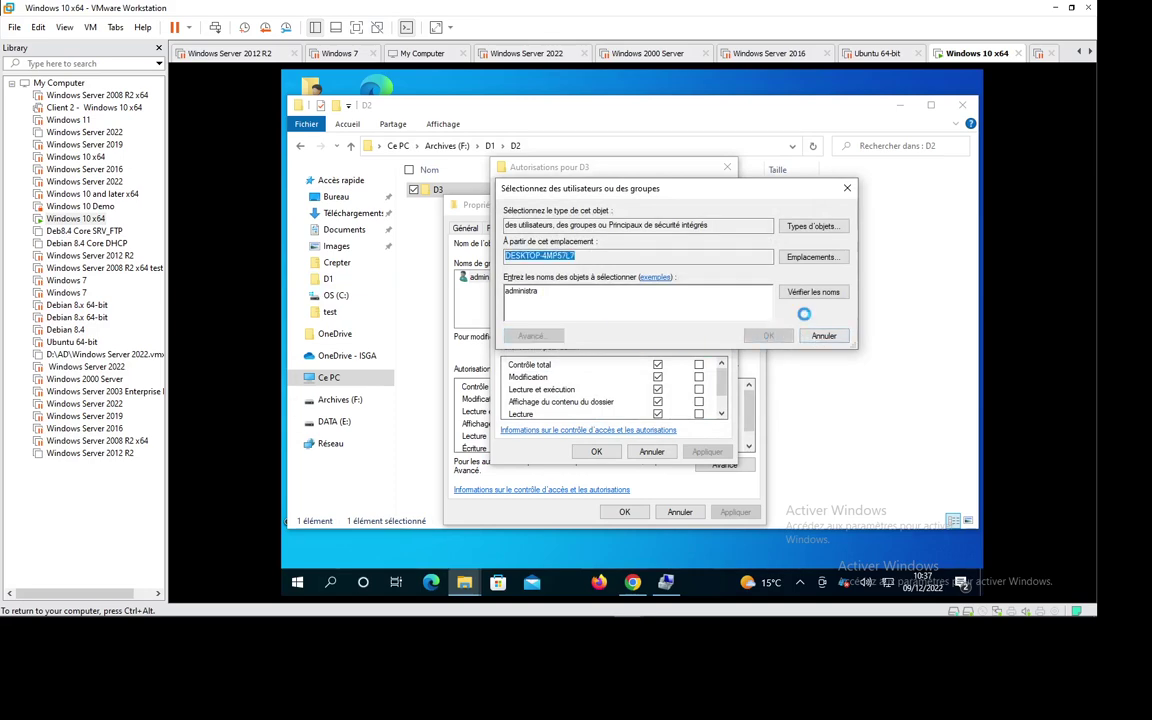
{"action": "left_click", "coordinate": [815, 307]}
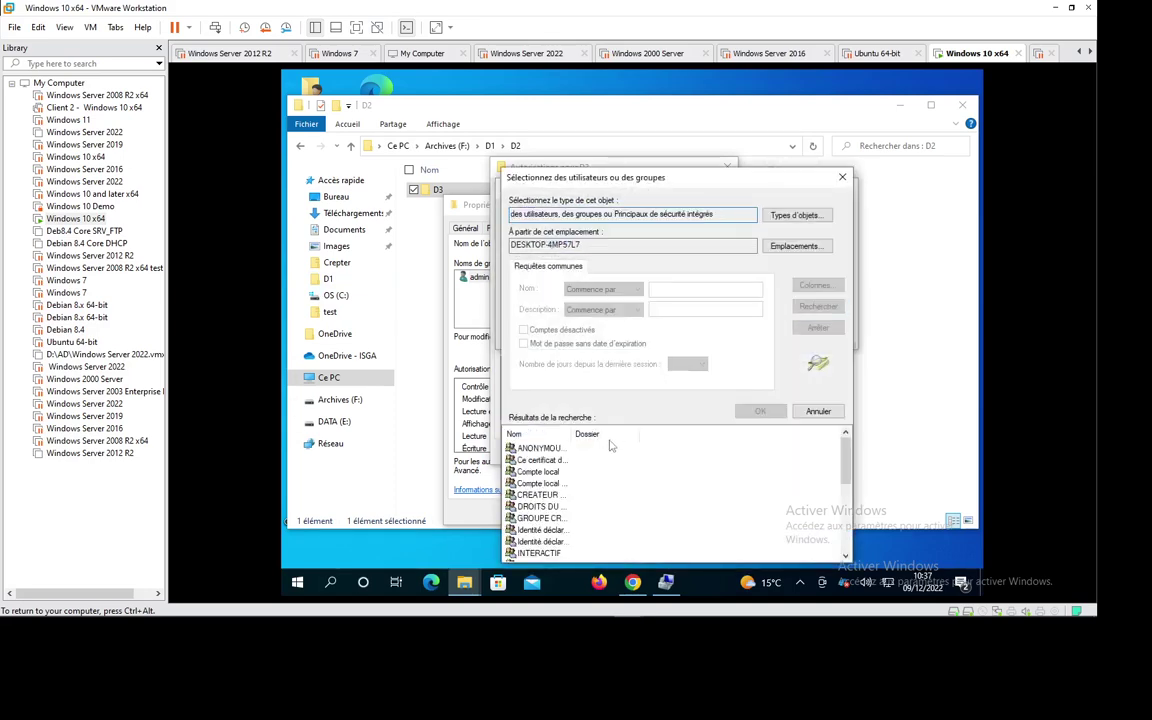
{"action": "double_click", "coordinate": [548, 481]}
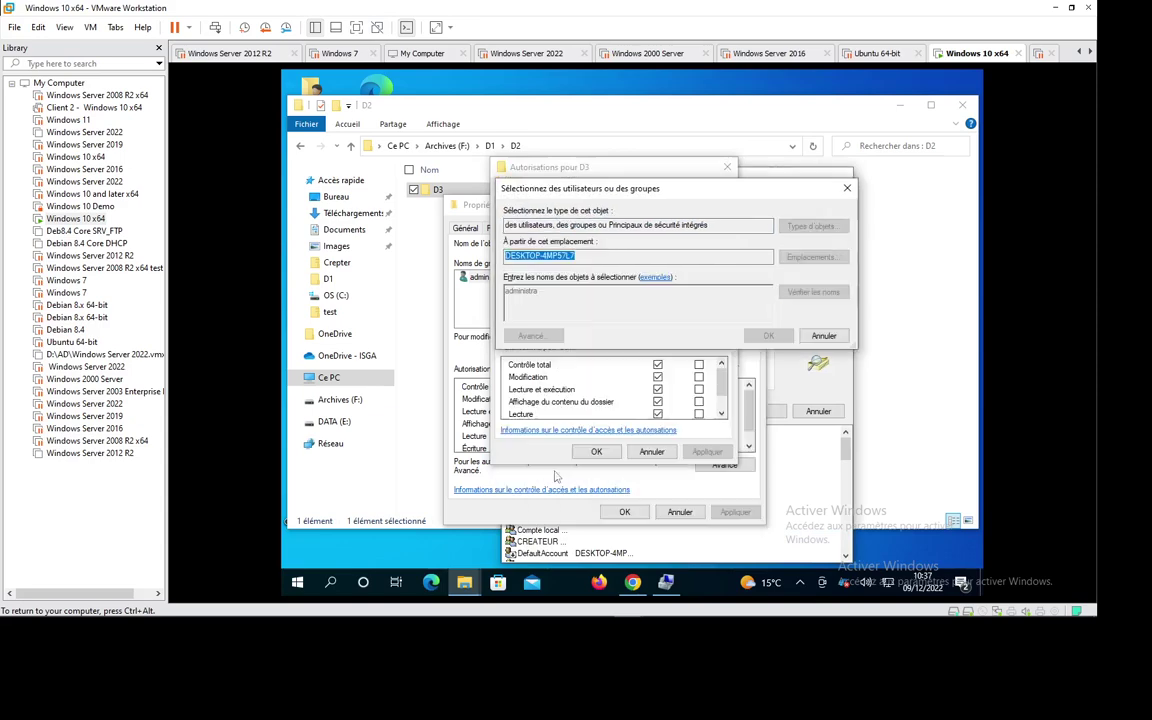
{"action": "left_click", "coordinate": [761, 332]}
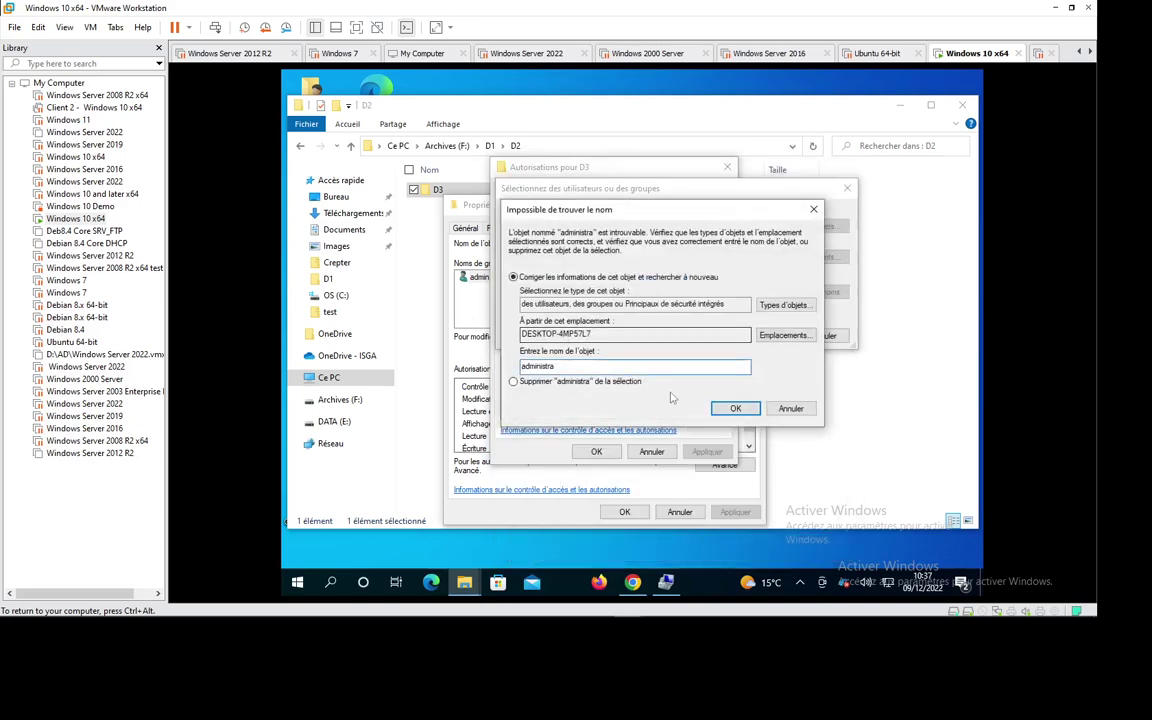
{"action": "key", "text": "Escape"}
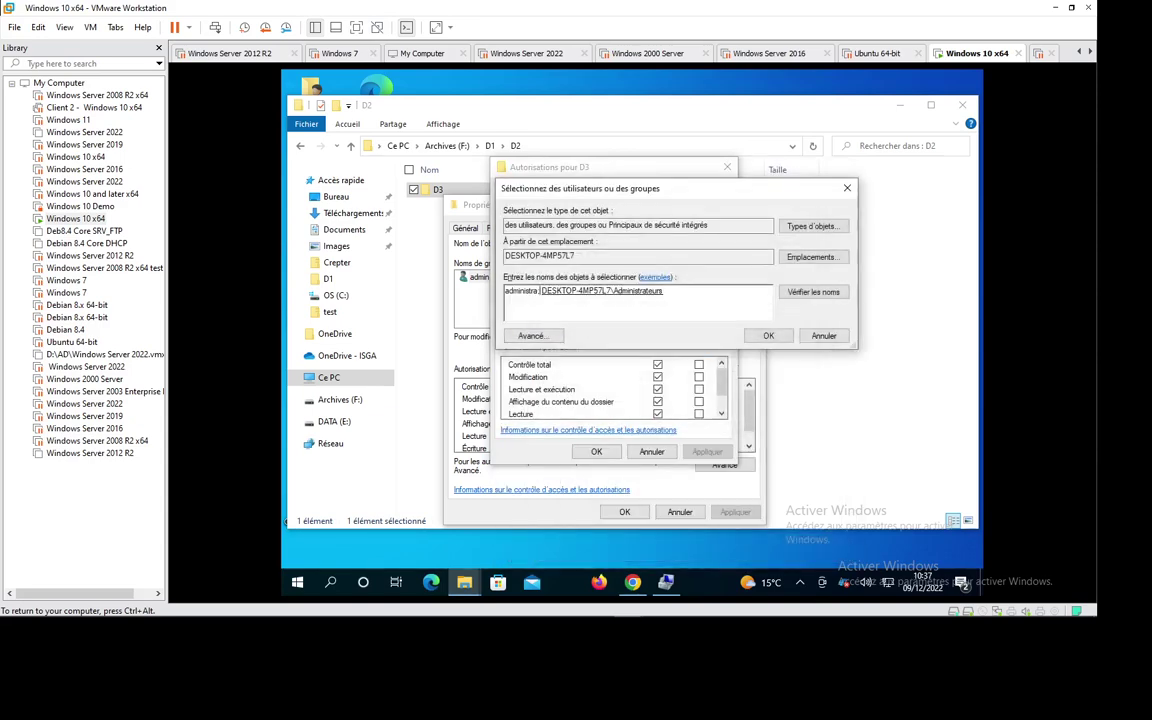
{"action": "key", "text": "Delete"}
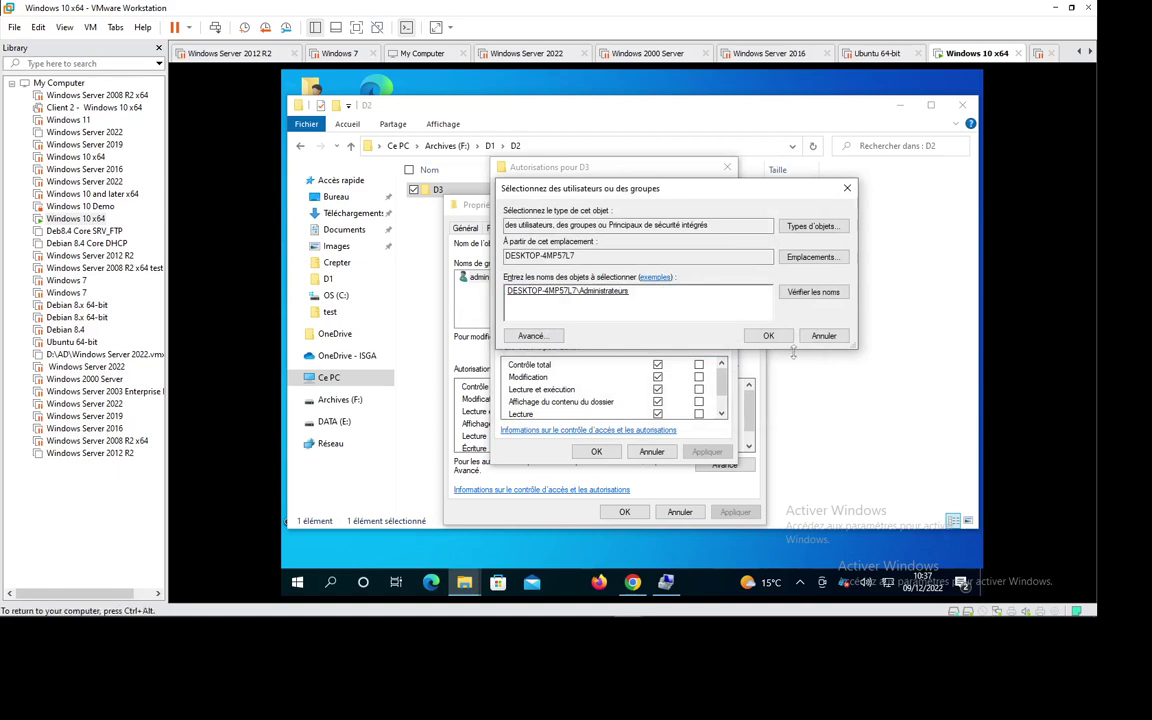
{"action": "left_click", "coordinate": [766, 335]}
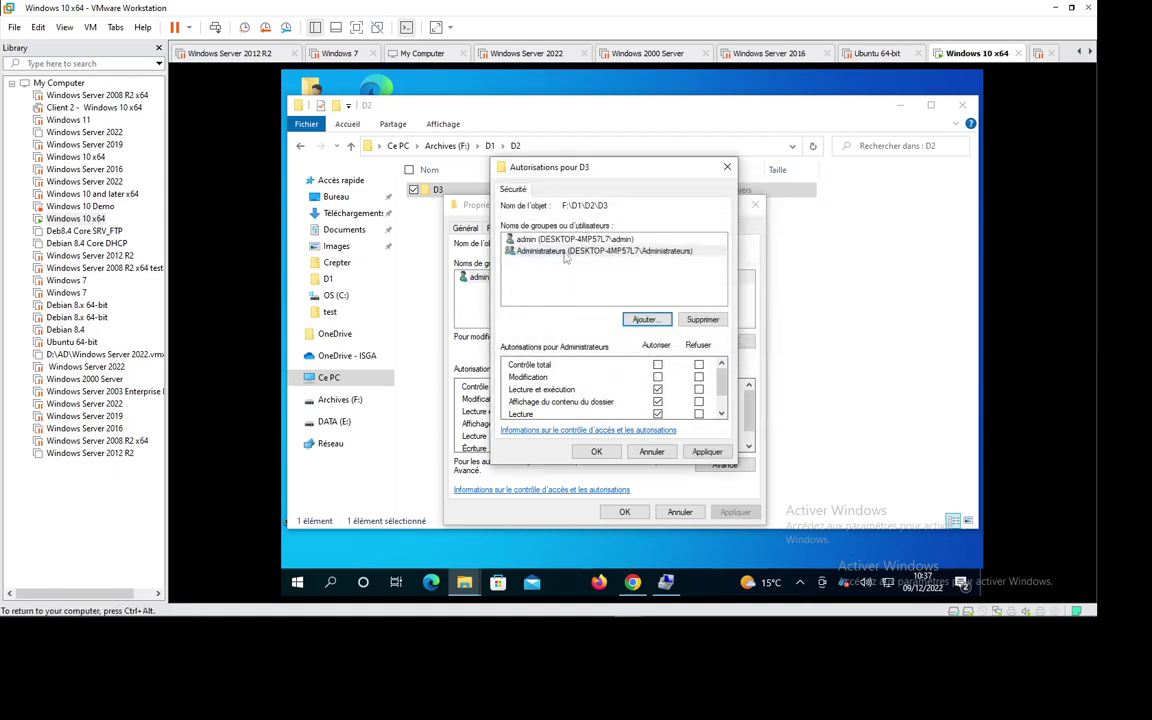
{"action": "left_click", "coordinate": [658, 364]}
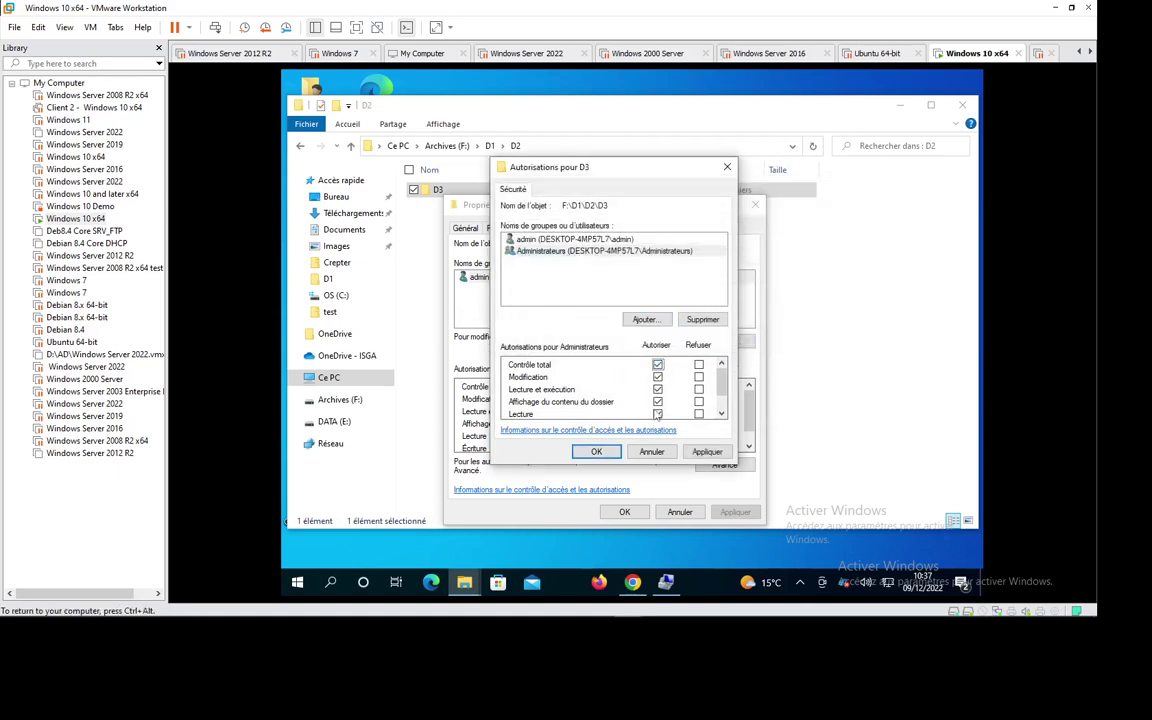
Step: Deny Contrôle total on D3 to the user admin, accept the deny warning, and close the folder's properties
{"action": "left_click", "coordinate": [548, 240]}
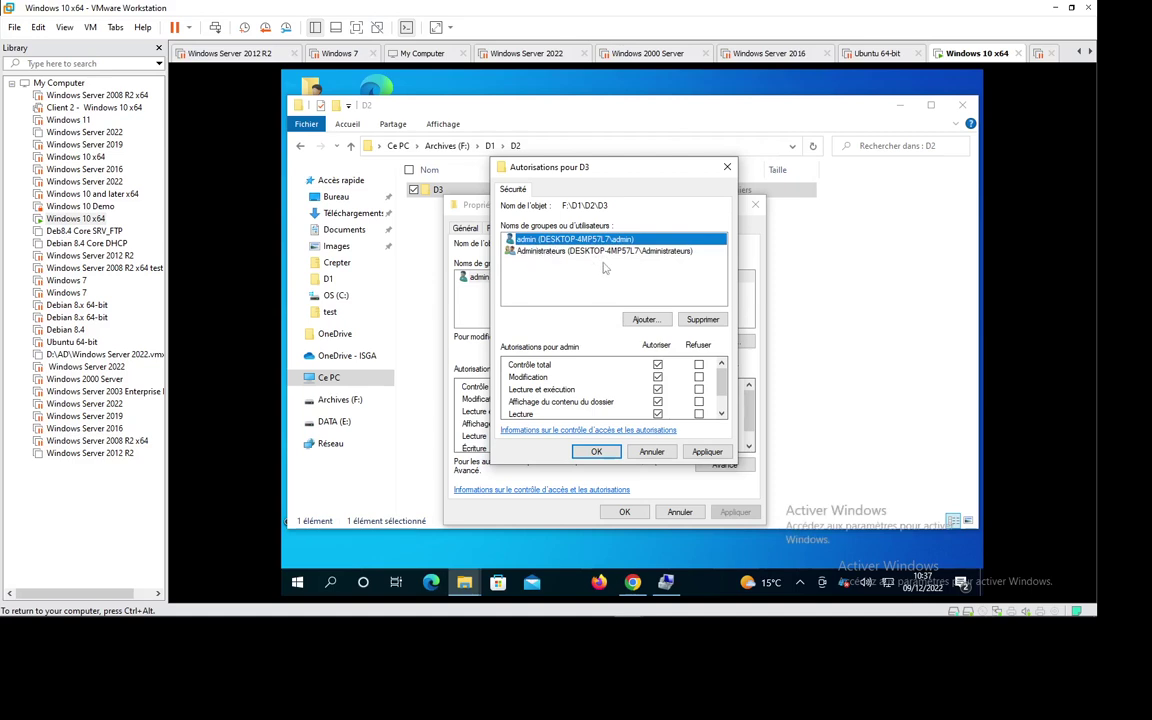
{"action": "left_click", "coordinate": [699, 364]}
{"action": "left_click", "coordinate": [705, 452]}
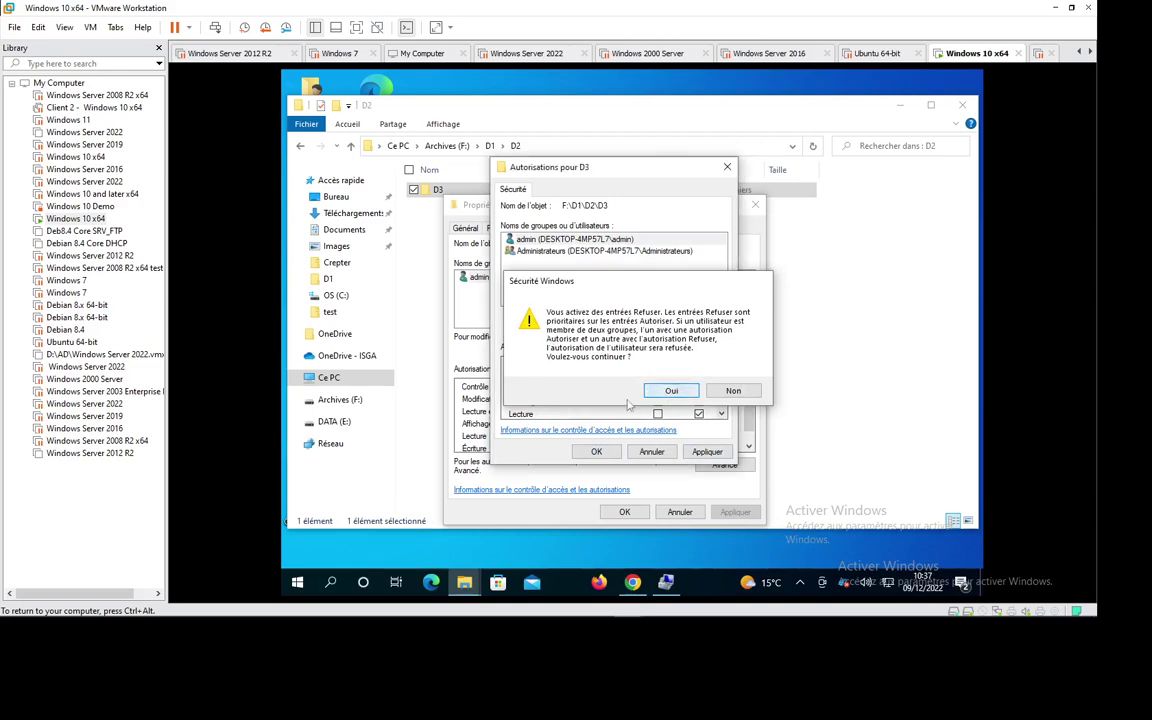
{"action": "left_click", "coordinate": [668, 391]}
{"action": "left_click", "coordinate": [596, 452]}
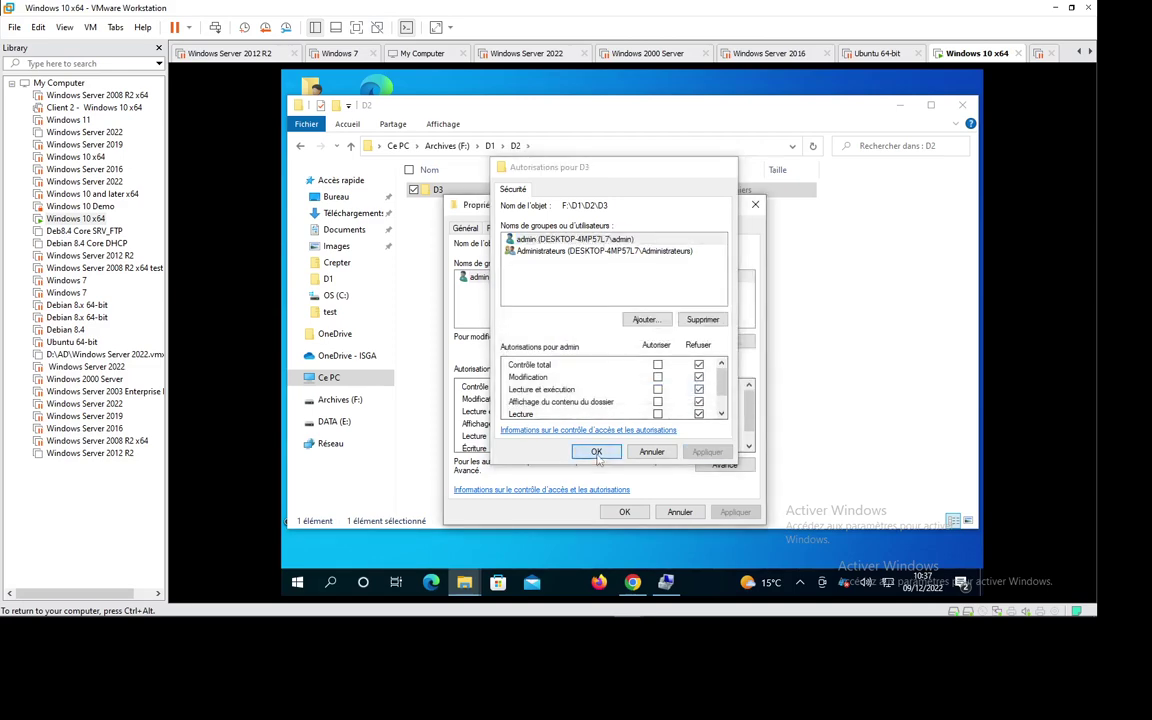
{"action": "left_click", "coordinate": [624, 512]}
Step: Try to open folder D3 in D2, then cancel the request for permanent access
{"action": "left_click", "coordinate": [476, 257]}
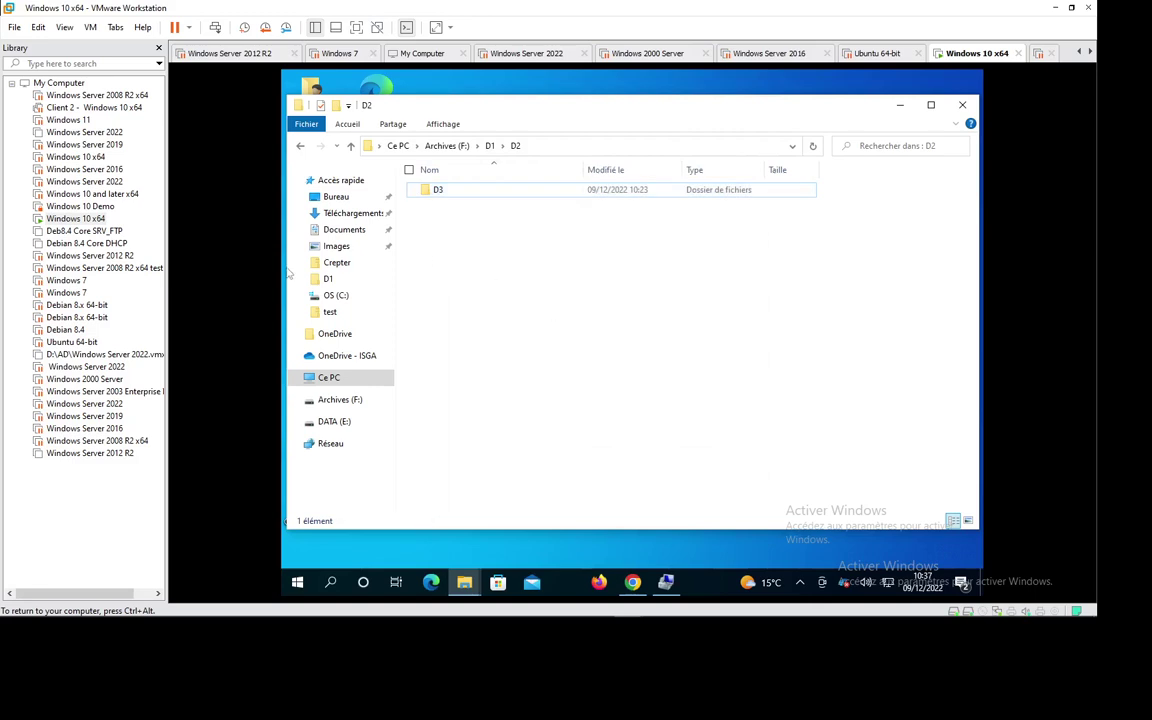
{"action": "double_click", "coordinate": [434, 192]}
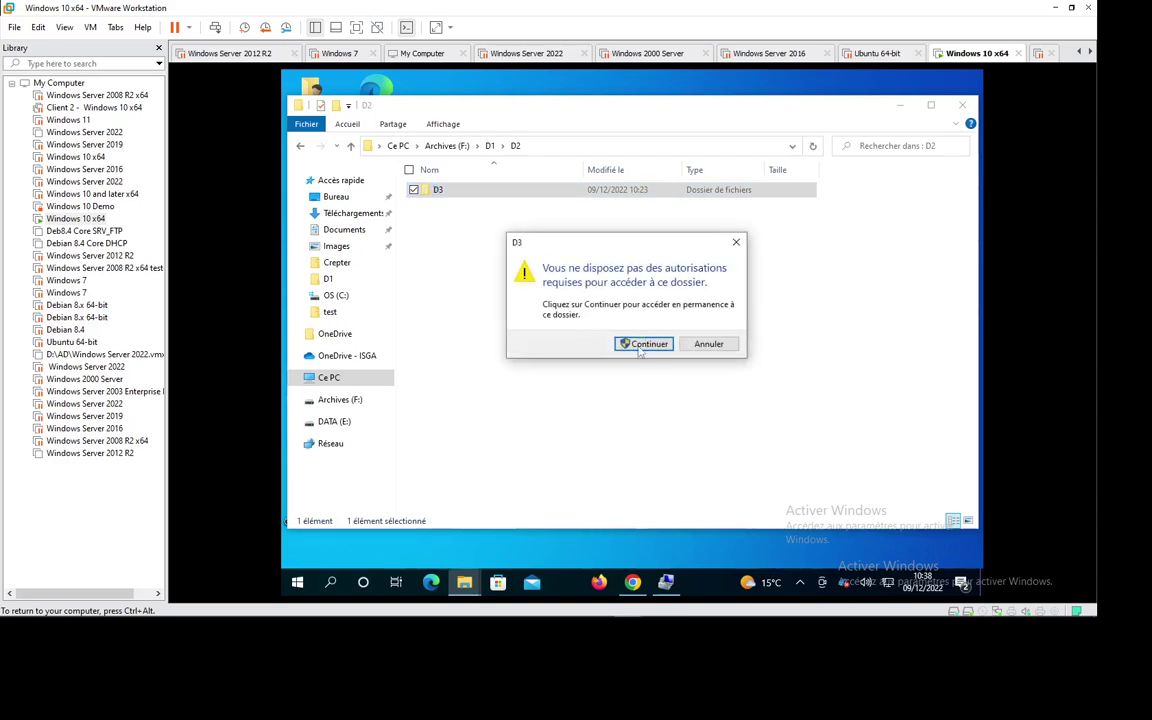
{"action": "left_click", "coordinate": [707, 345]}
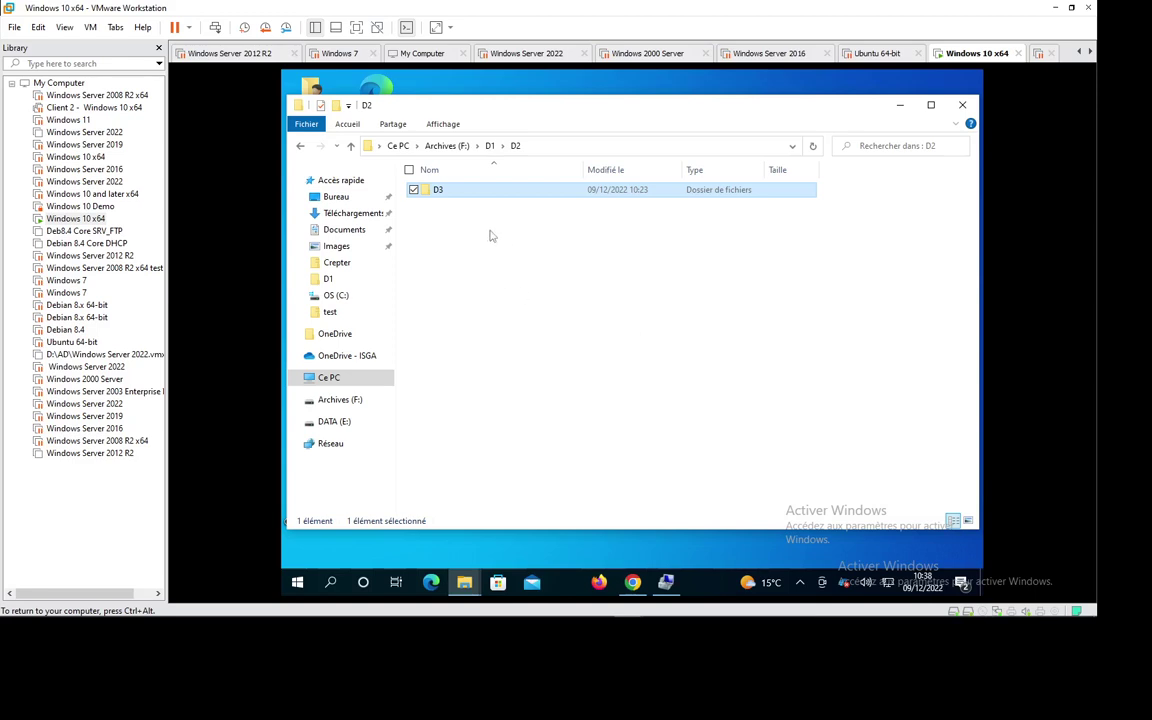
Step: Go back up to the root of Archives (F:) and create a folder named D4 there
{"action": "left_click", "coordinate": [489, 145]}
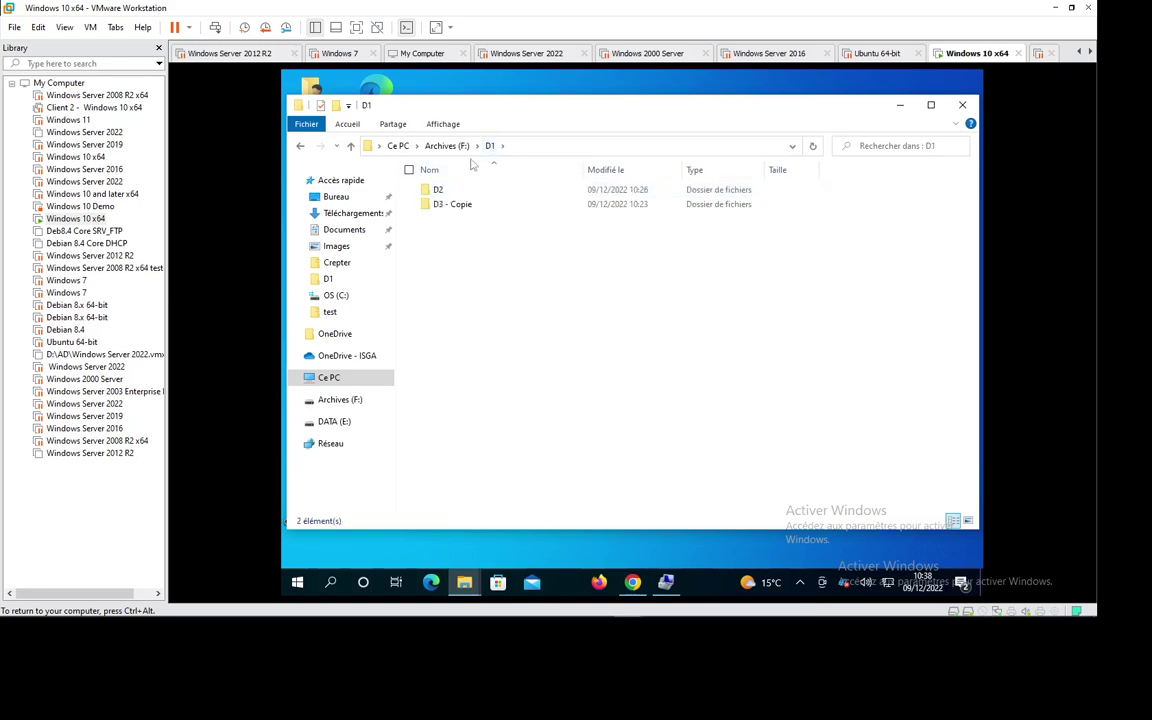
{"action": "left_click", "coordinate": [446, 145]}
{"action": "right_click", "coordinate": [443, 259]}
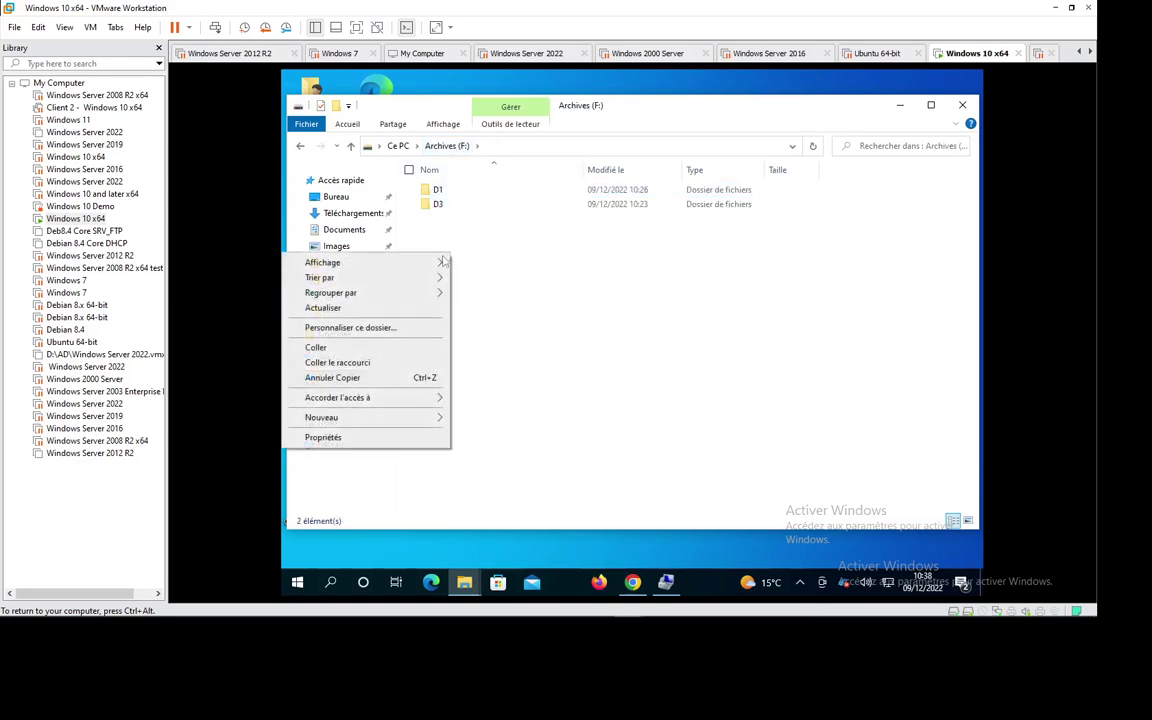
{"action": "mouse_move", "coordinate": [420, 418]}
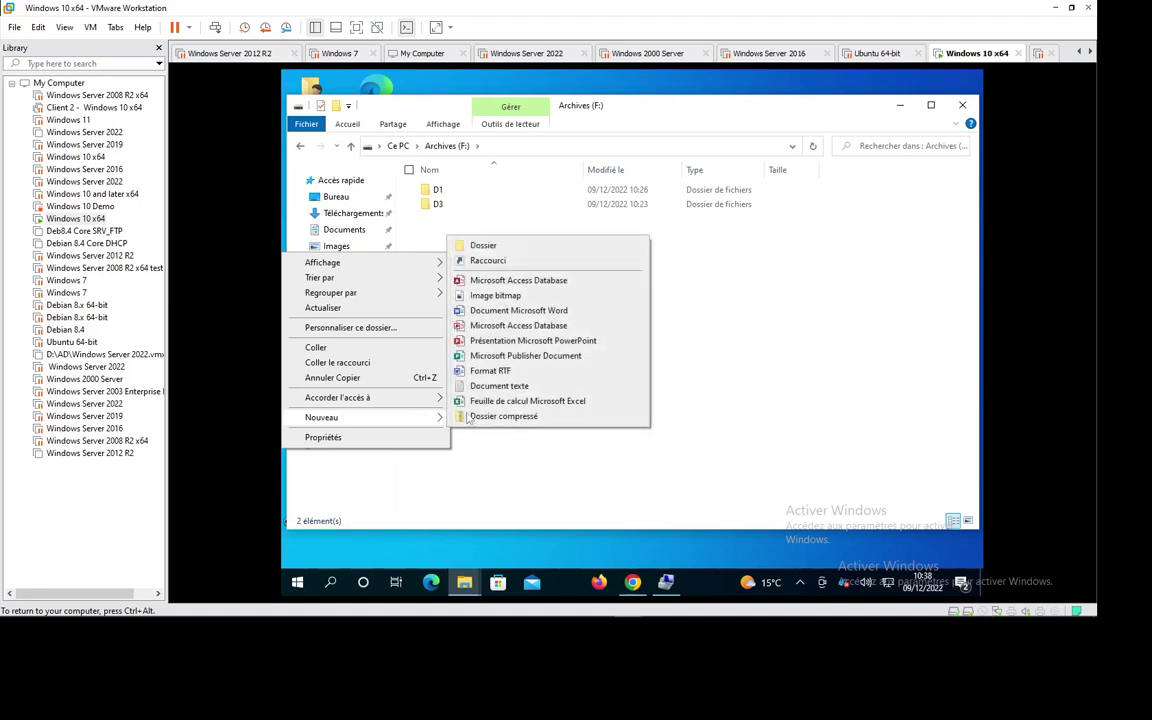
{"action": "left_click", "coordinate": [484, 246]}
{"action": "type", "text": "D4"}
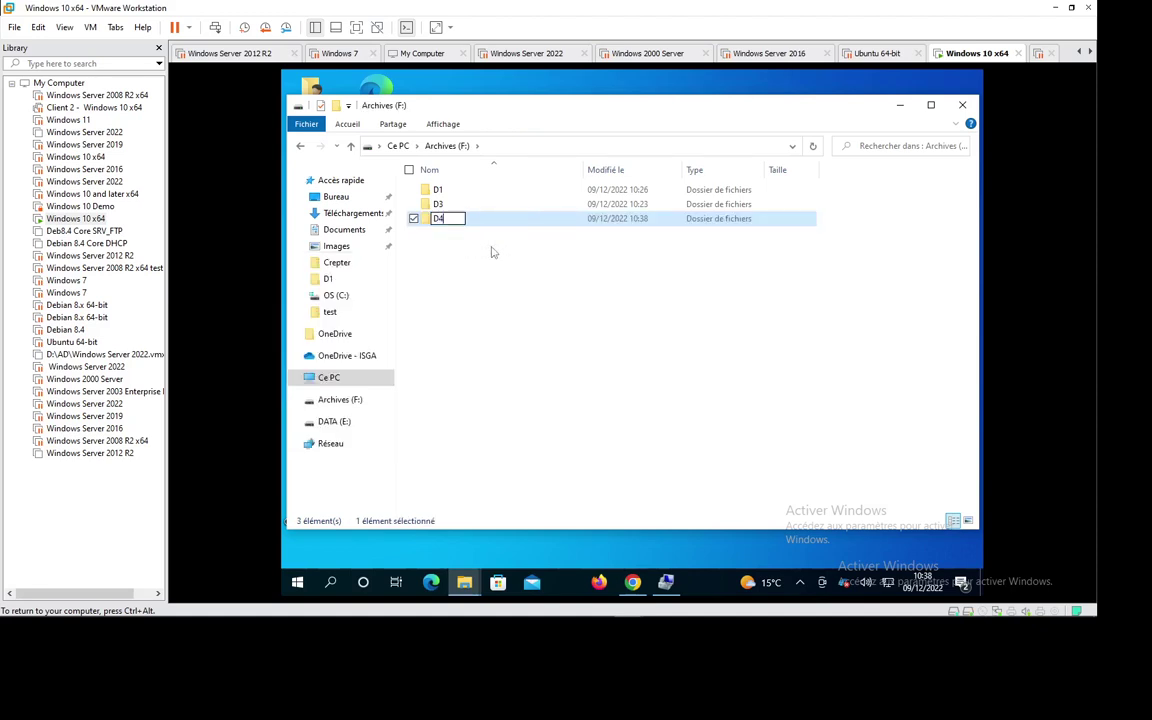
{"action": "key", "text": "Return"}
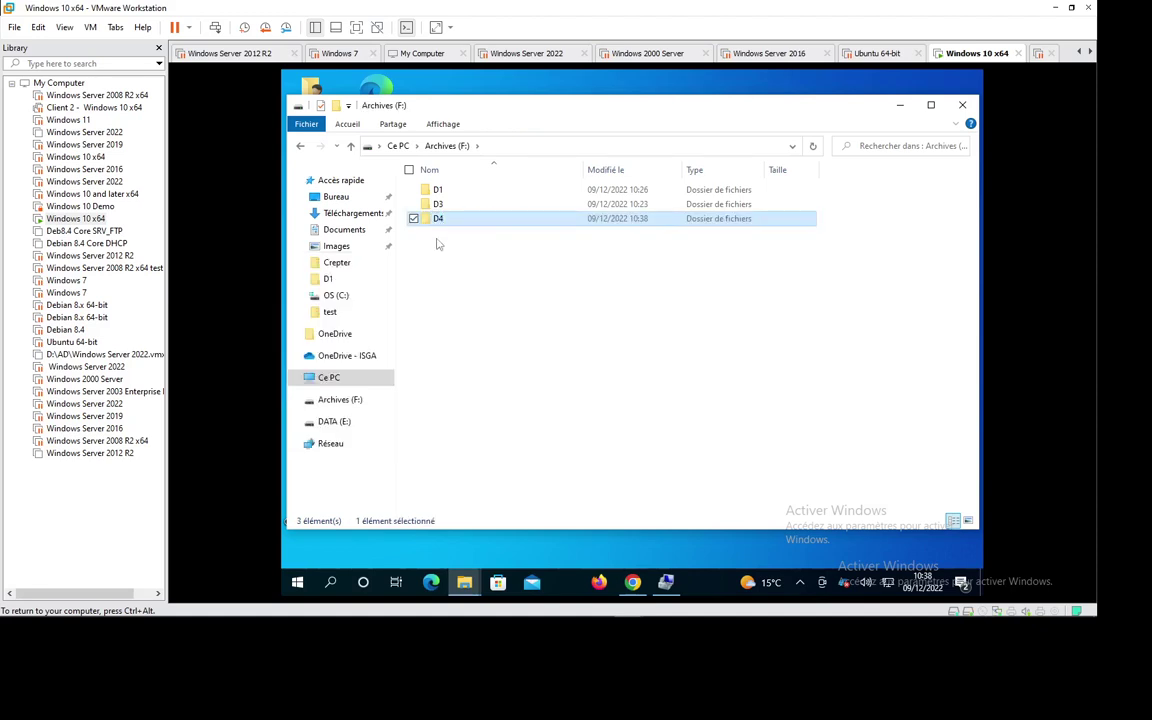
Step: Create a text document named test1 at the root of Archives (F:)
{"action": "right_click", "coordinate": [445, 261]}
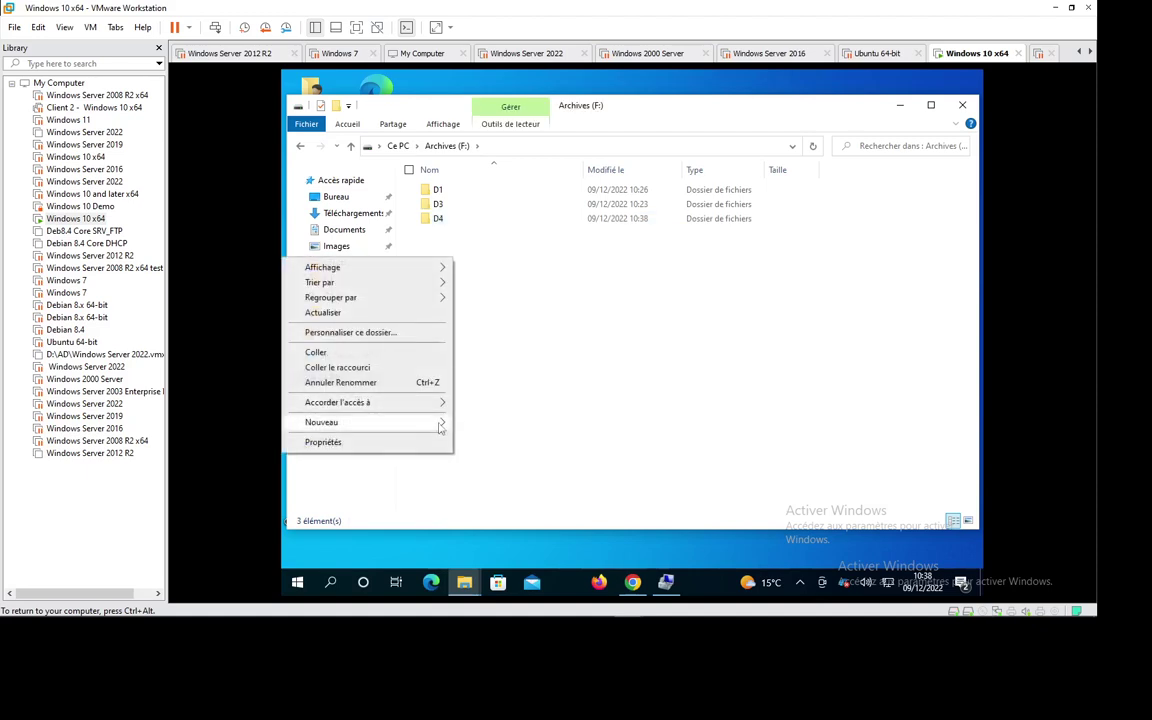
{"action": "mouse_move", "coordinate": [449, 422]}
{"action": "left_click", "coordinate": [501, 391]}
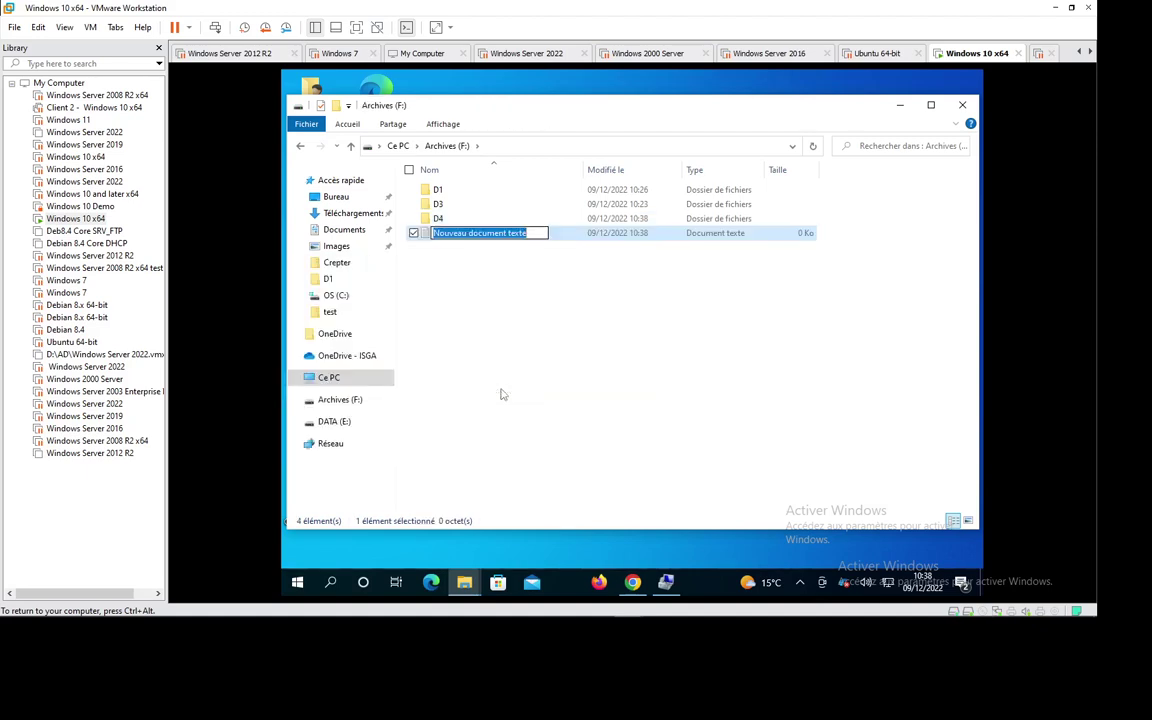
{"action": "type", "text": "test"}
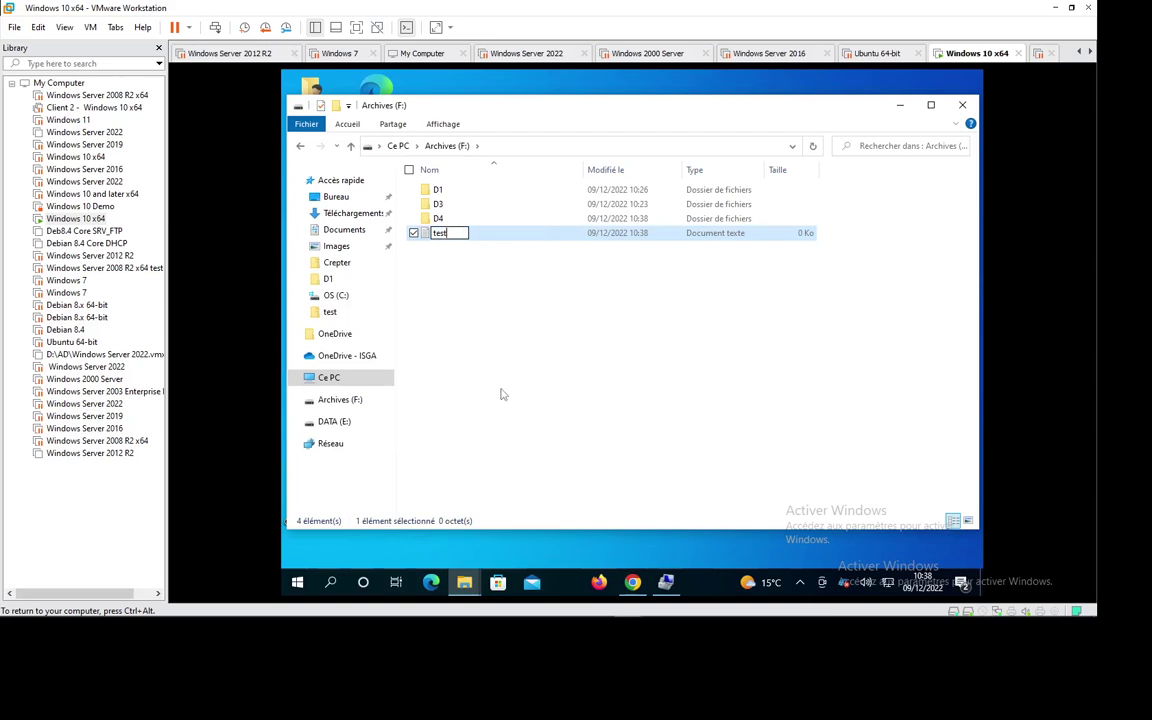
{"action": "type", "text": "1"}
{"action": "key", "text": "Return"}
Step: Disable inheritance on the test1 file, converting its inherited permissions into explicit ones, and close its properties
{"action": "double_click", "coordinate": [439, 233]}
{"action": "right_click", "coordinate": [439, 233]}
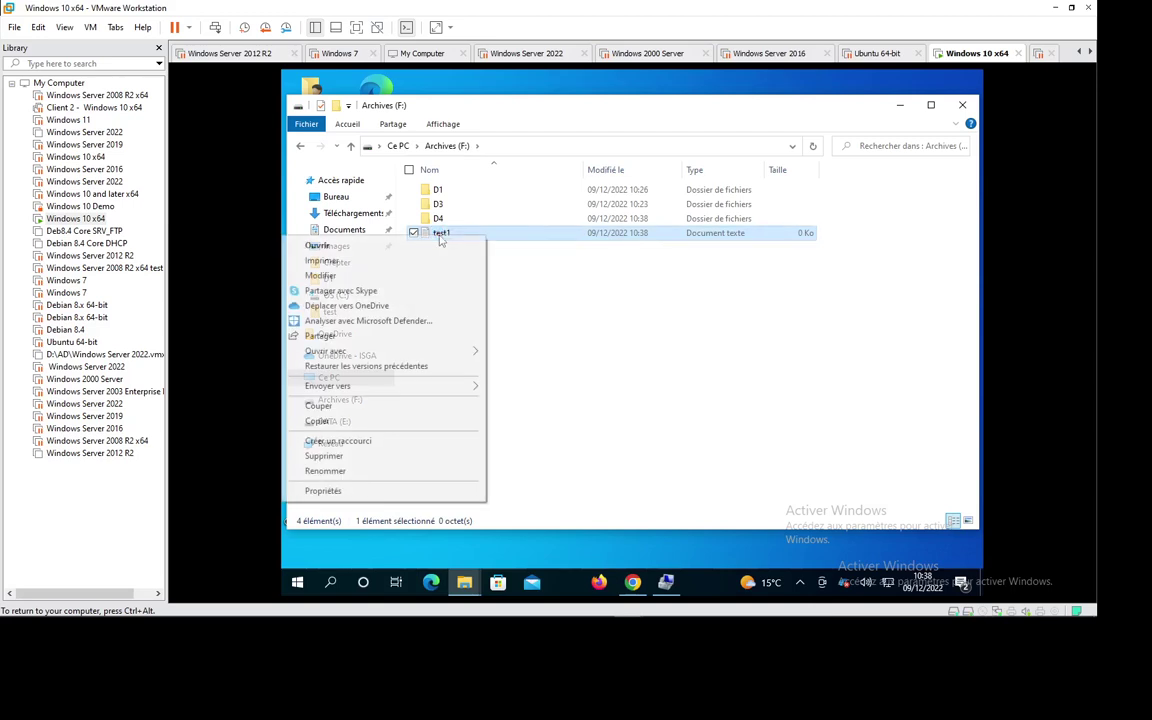
{"action": "left_click", "coordinate": [323, 490]}
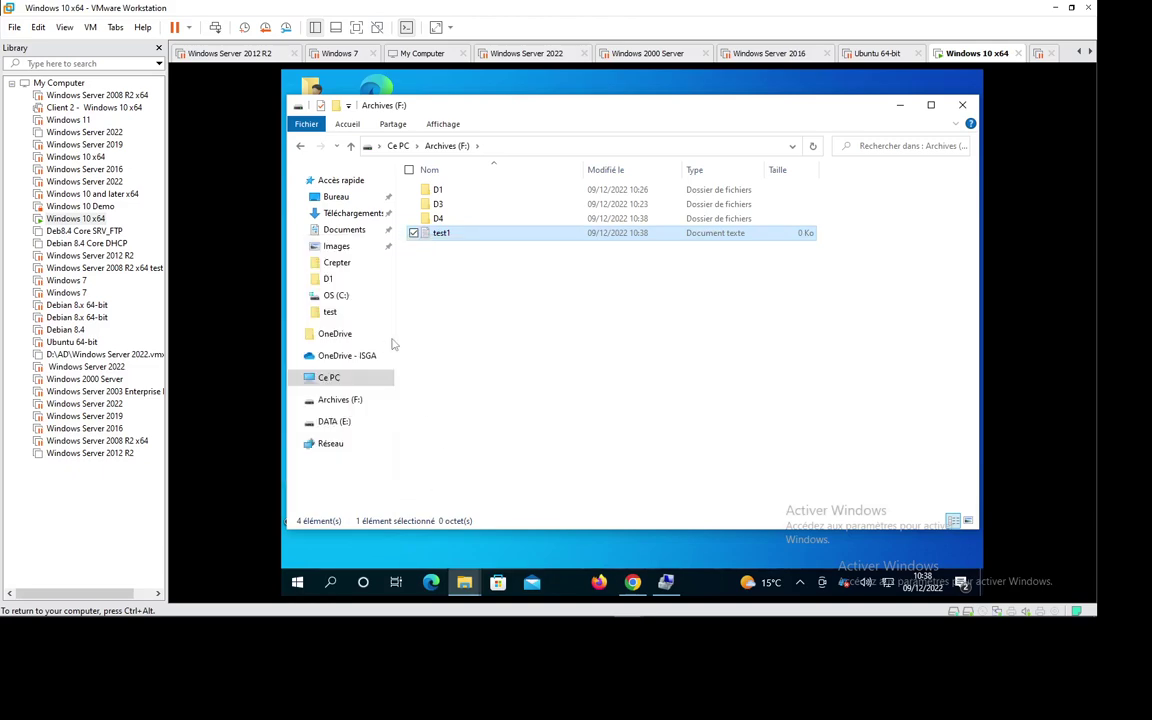
{"action": "left_click", "coordinate": [501, 246]}
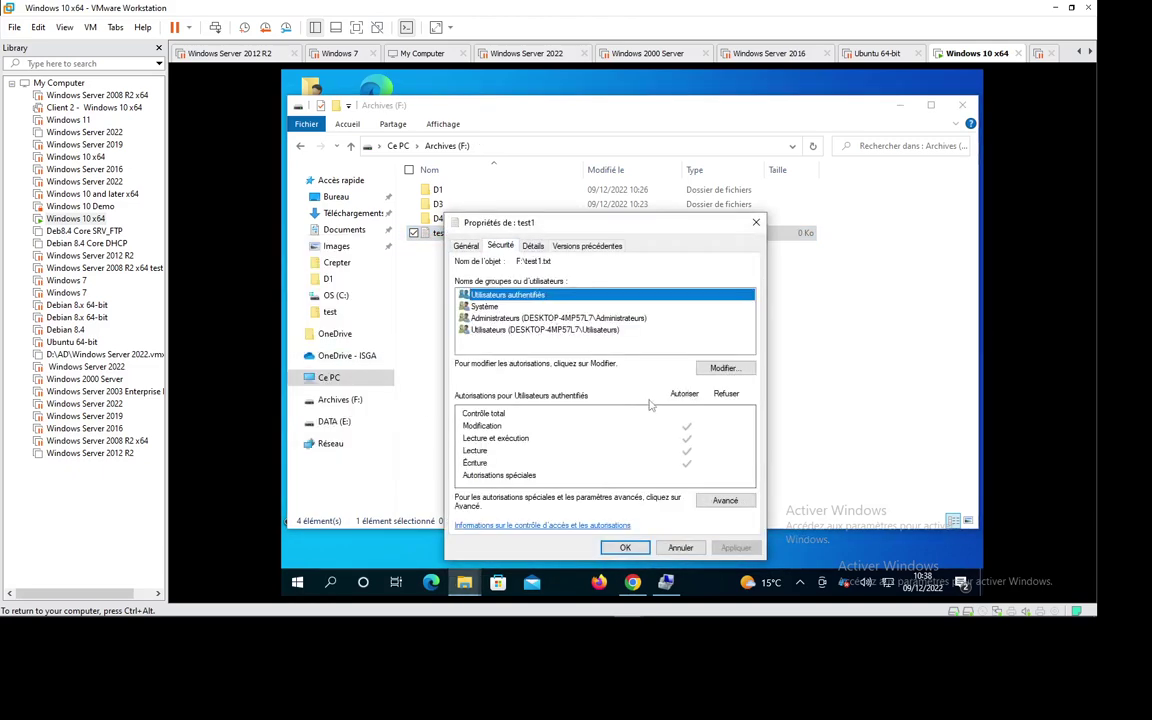
{"action": "left_click", "coordinate": [725, 500]}
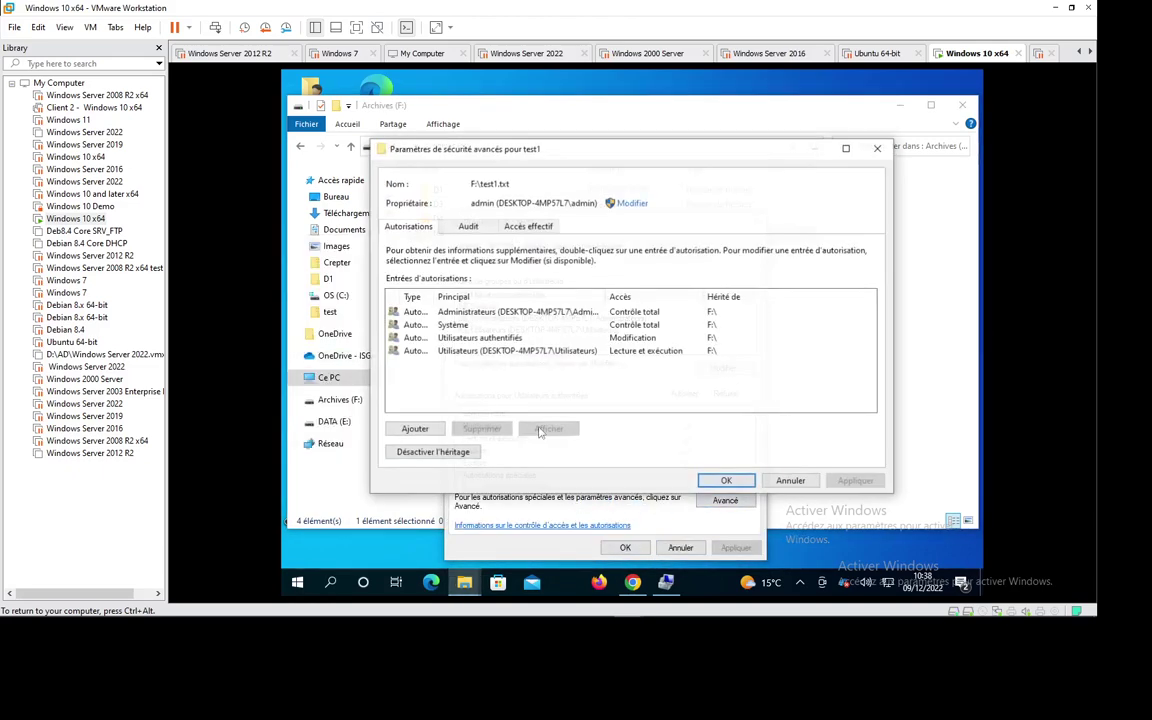
{"action": "left_click", "coordinate": [432, 452]}
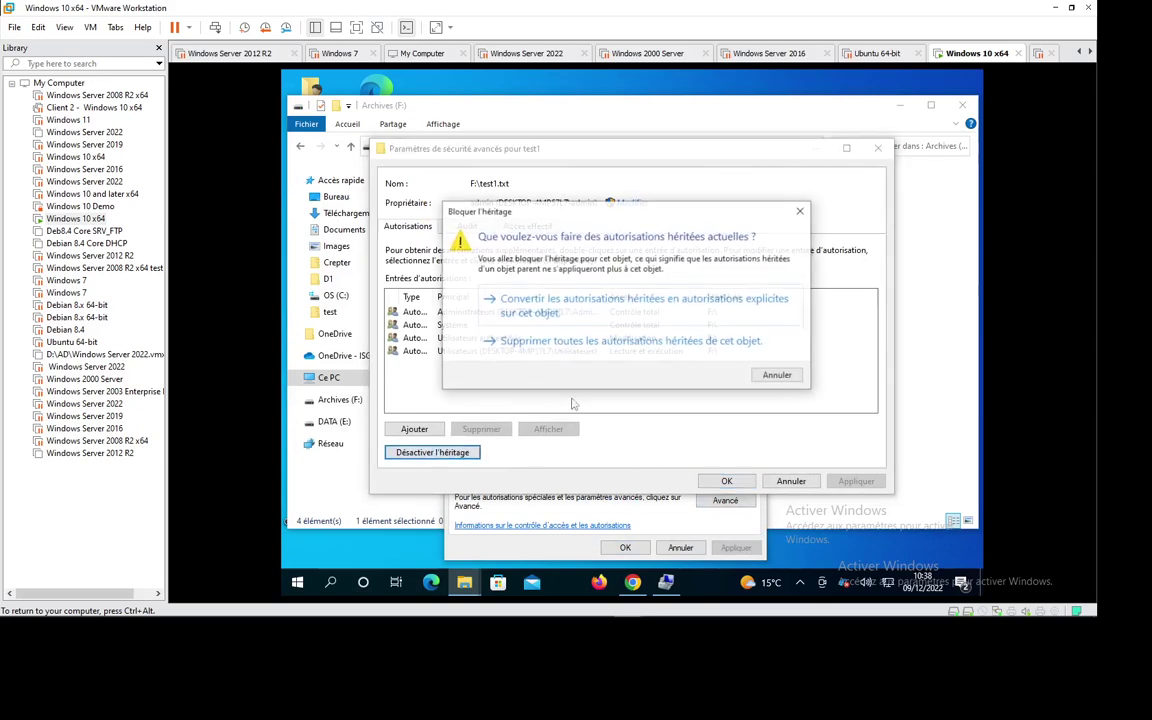
{"action": "left_click", "coordinate": [544, 312]}
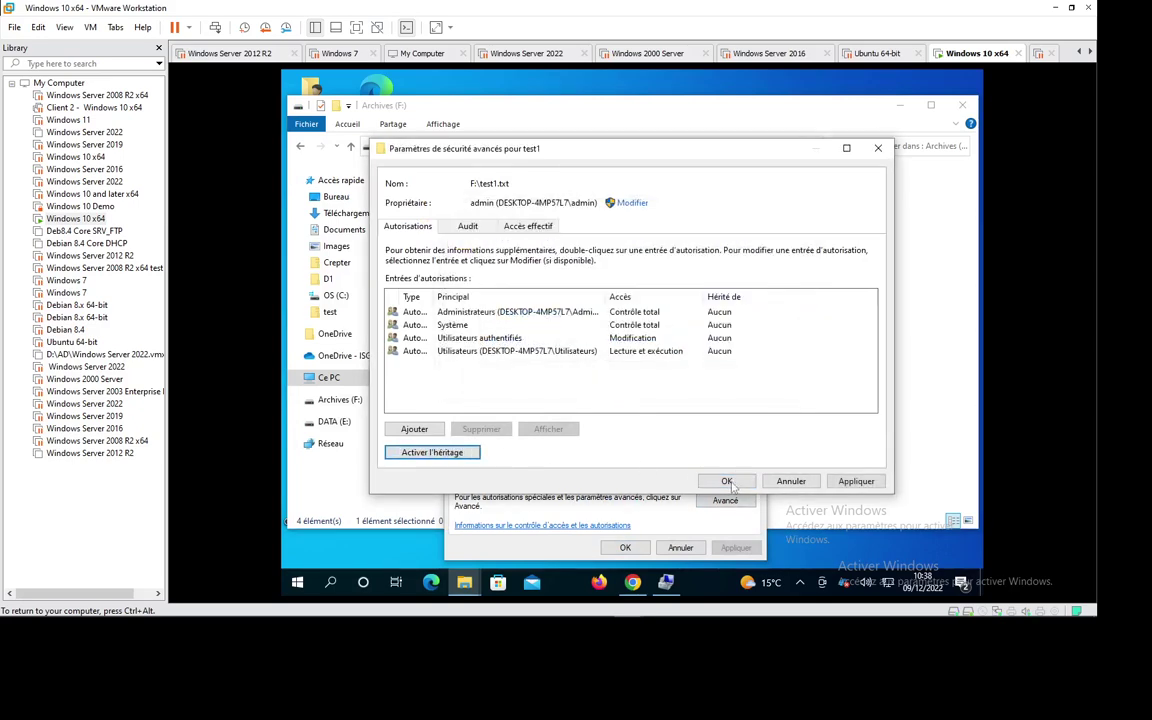
{"action": "left_click", "coordinate": [731, 485]}
{"action": "left_click", "coordinate": [624, 548]}
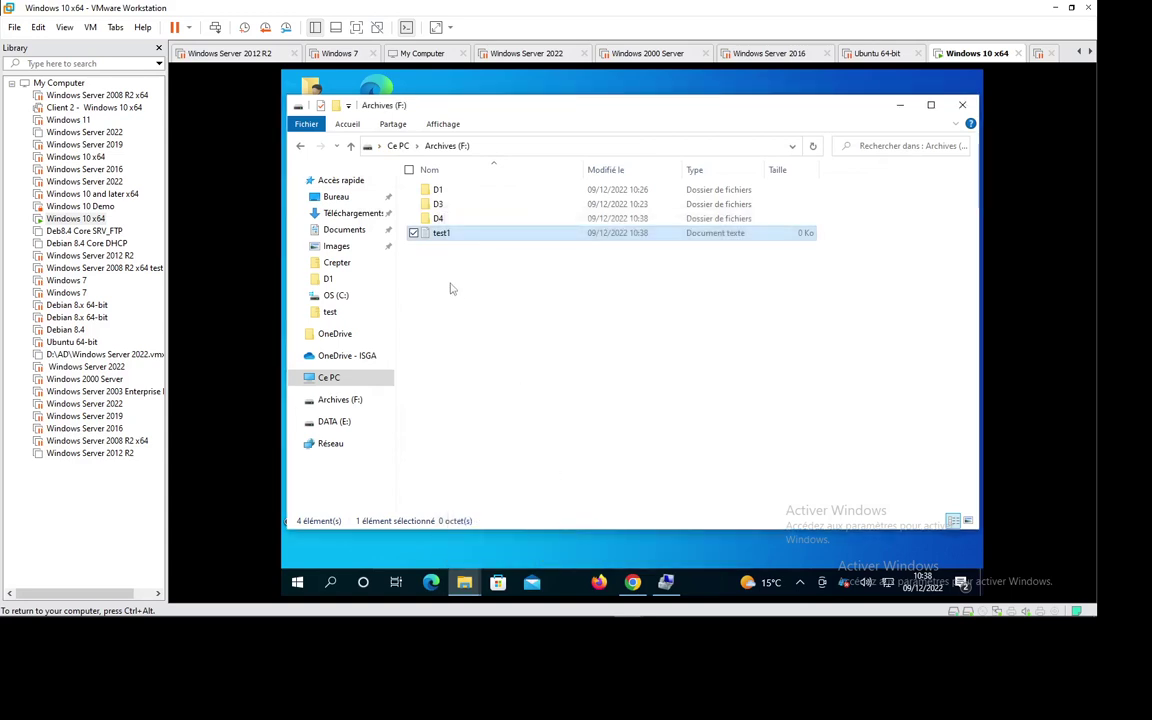
Step: Reopen test1's security properties for editing and remove the Utilisateurs group from its permissions
{"action": "right_click", "coordinate": [447, 233]}
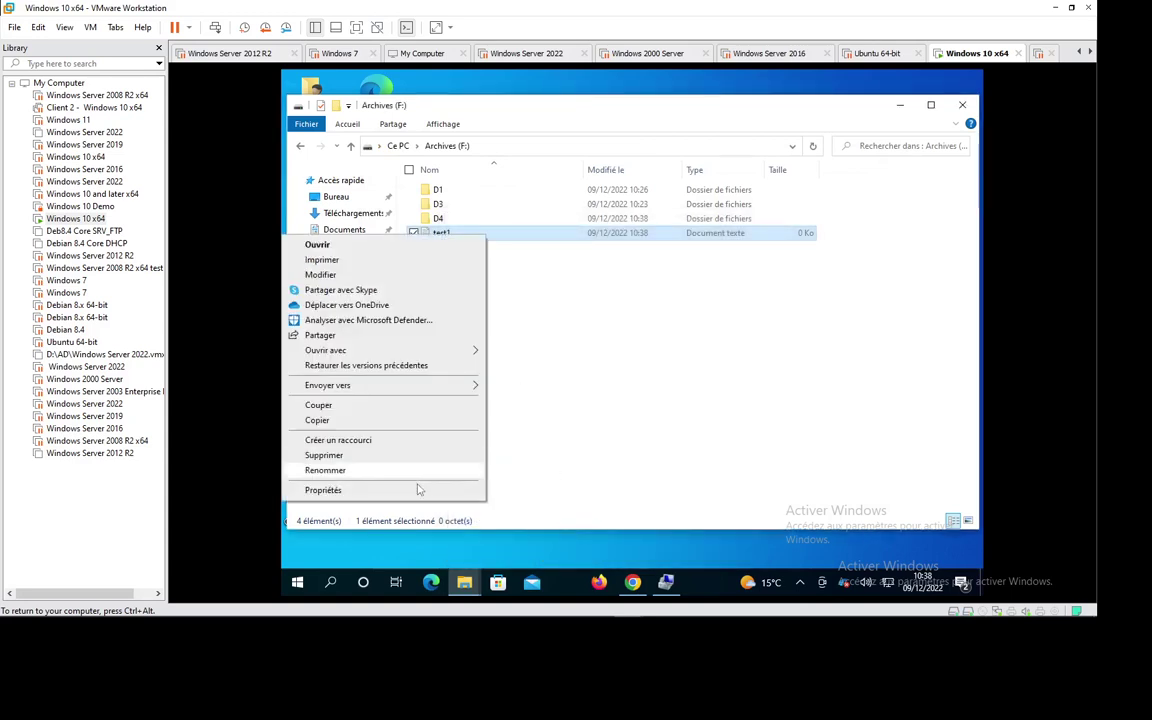
{"action": "left_click", "coordinate": [437, 442]}
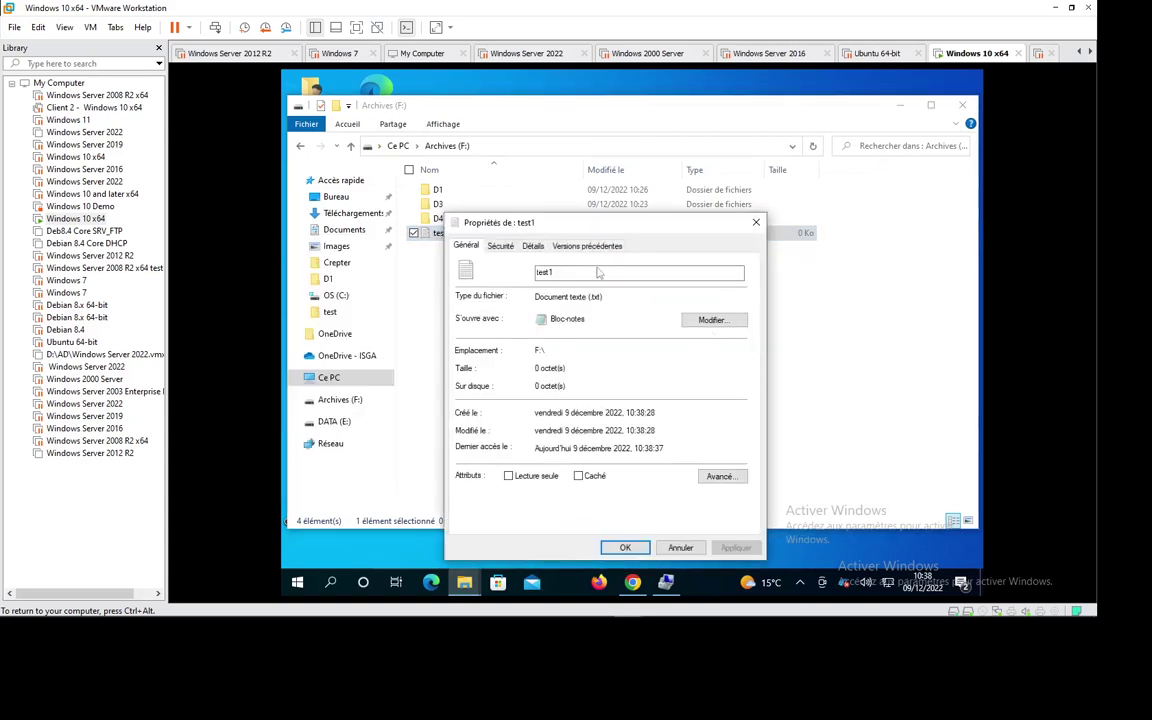
{"action": "left_click", "coordinate": [501, 246]}
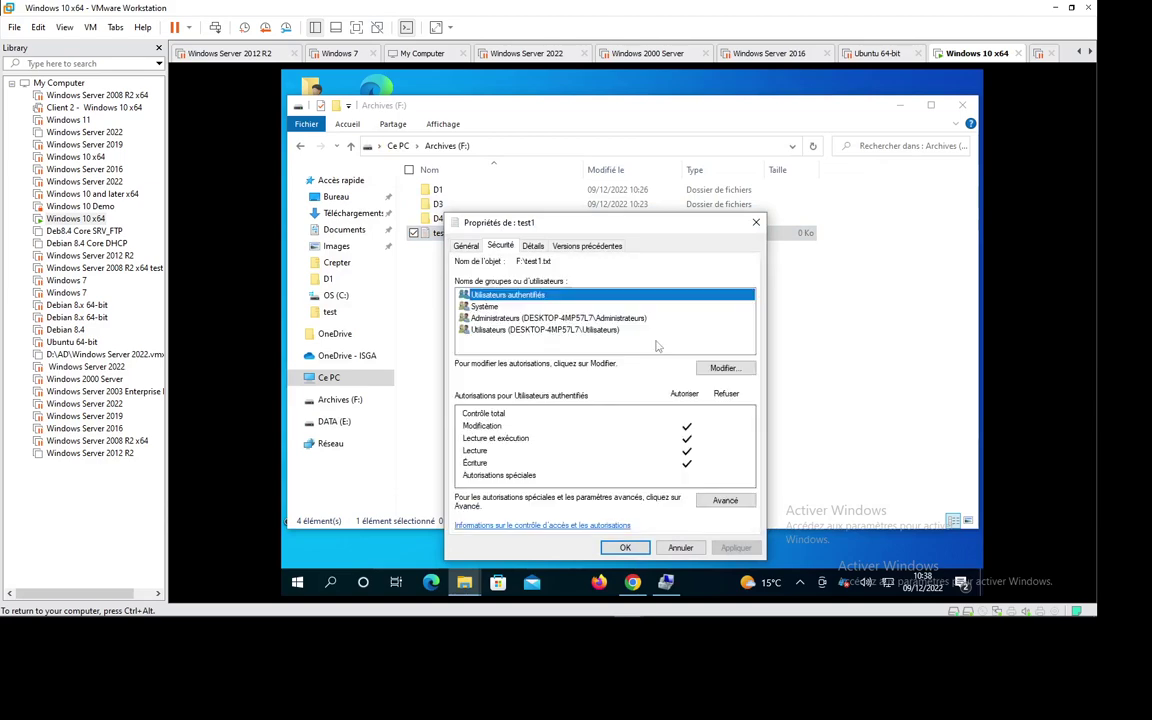
{"action": "left_click", "coordinate": [723, 368]}
{"action": "left_click", "coordinate": [574, 547]}
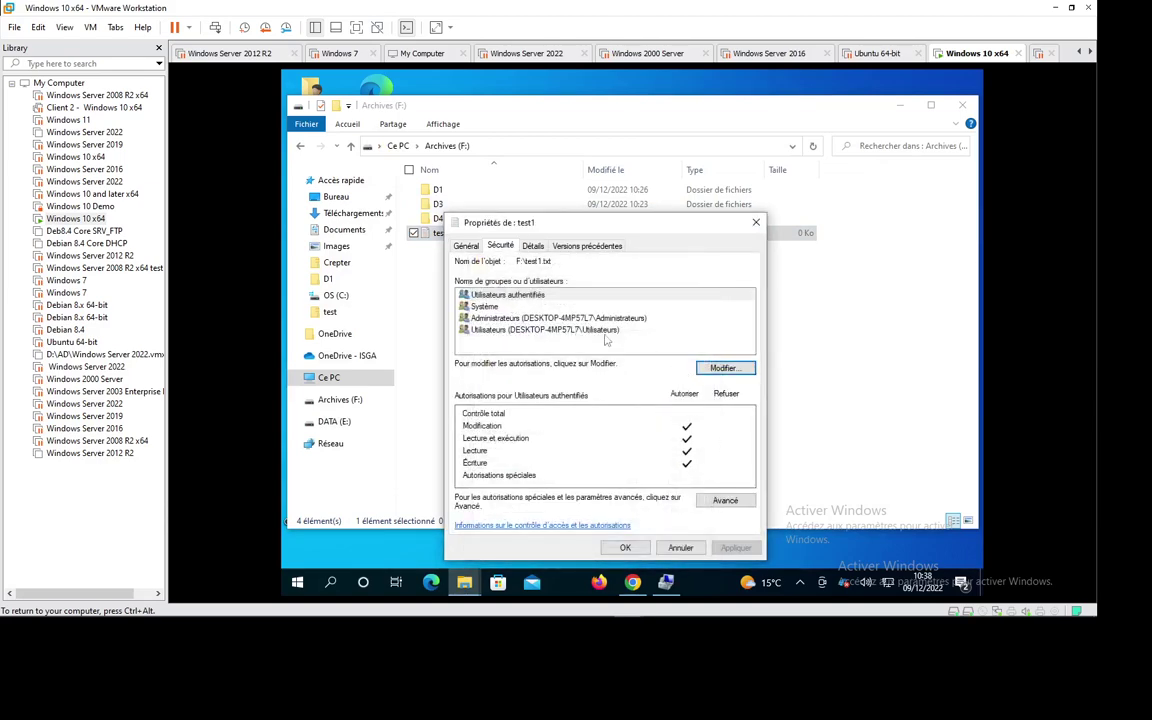
{"action": "key", "text": "Return"}
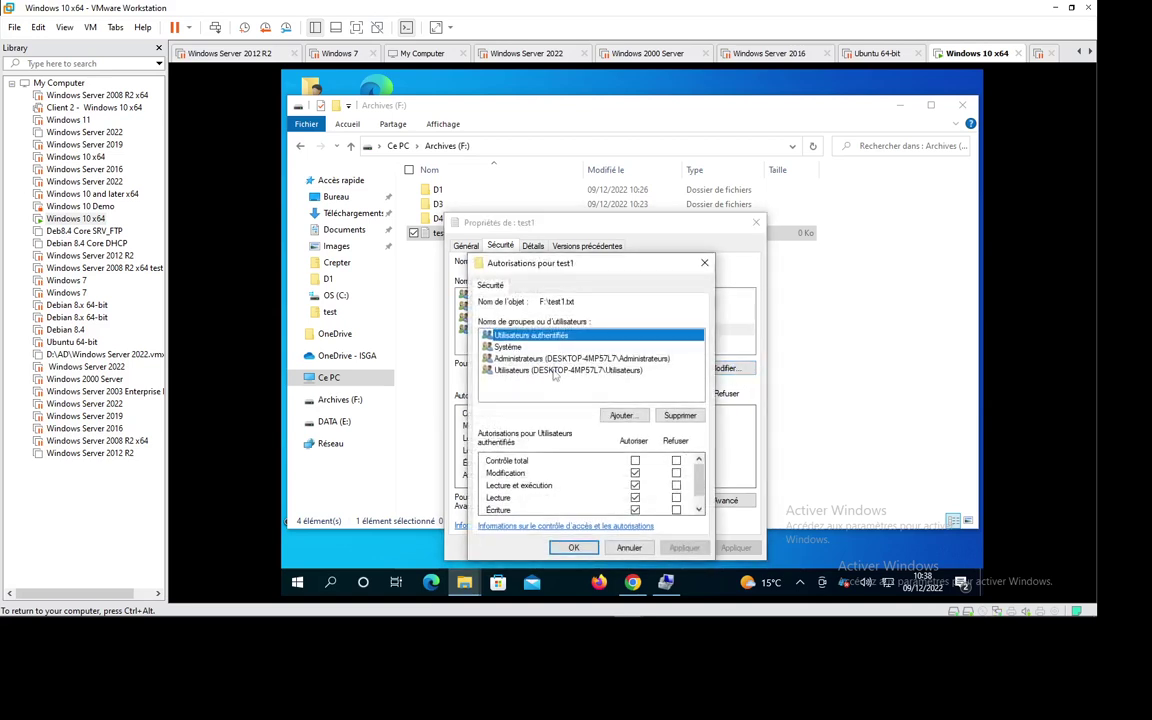
{"action": "left_click", "coordinate": [555, 371]}
{"action": "key", "text": "Delete"}
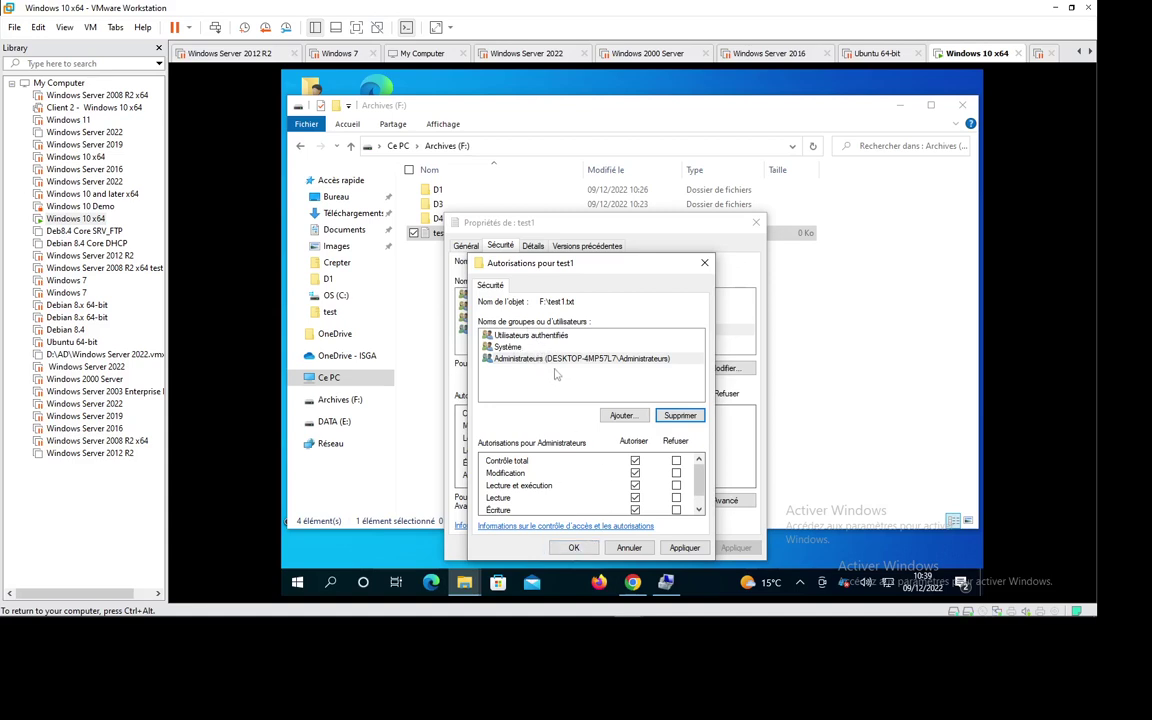
Step: Remove Utilisateurs authentifiés from test1's permissions, apply the change, and close the file's properties
{"action": "left_click", "coordinate": [547, 338]}
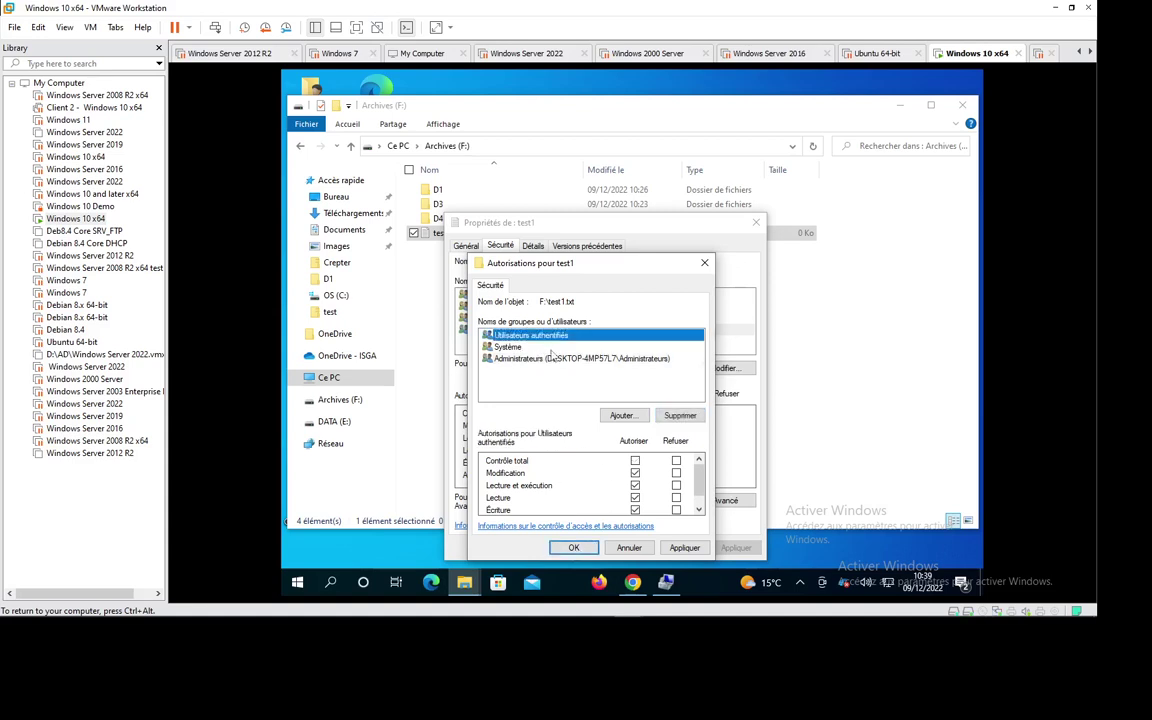
{"action": "left_click", "coordinate": [681, 416]}
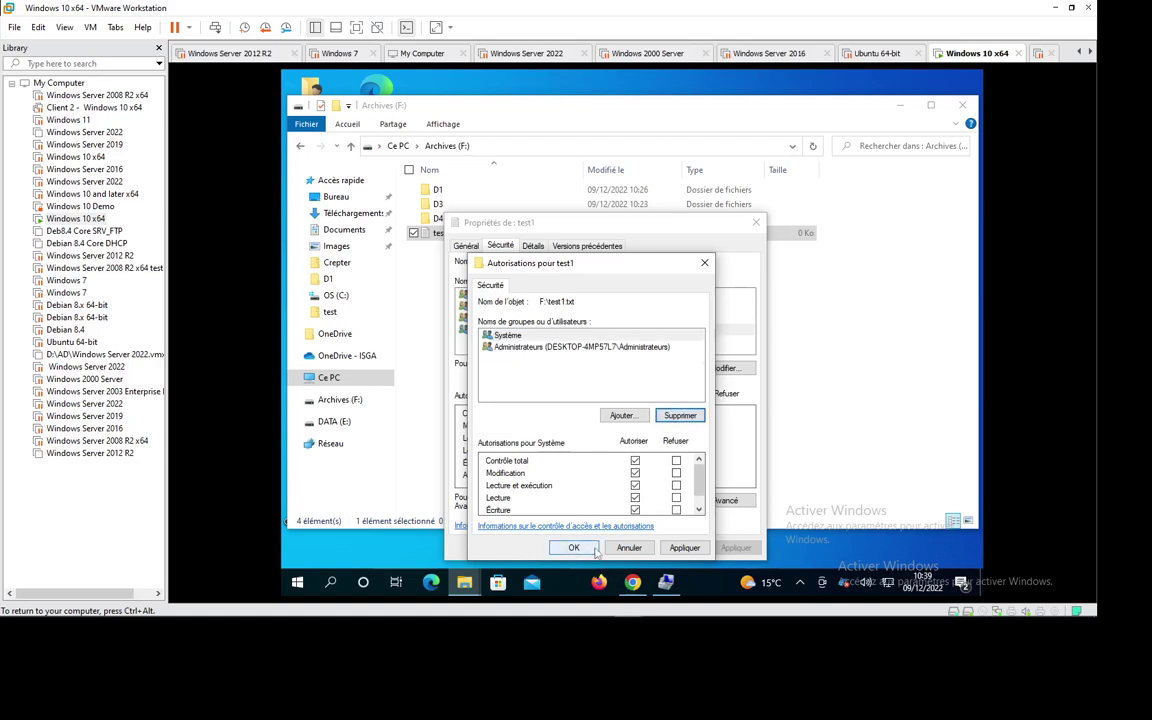
{"action": "left_click", "coordinate": [685, 548]}
{"action": "left_click", "coordinate": [574, 548]}
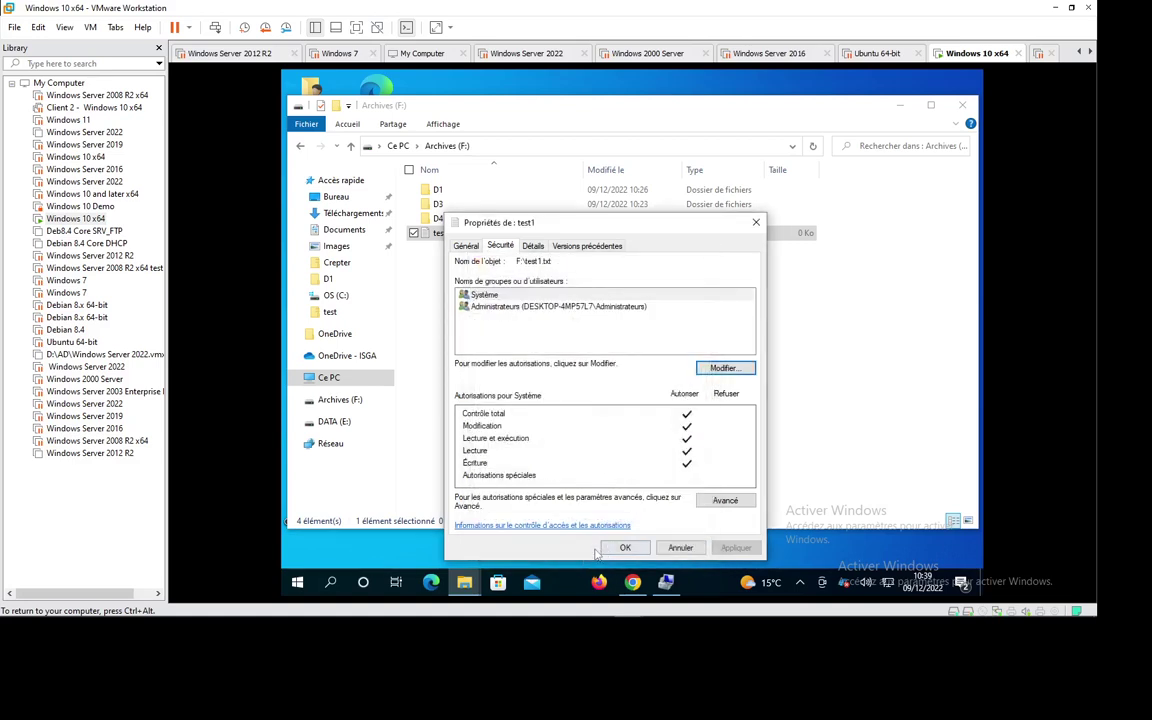
{"action": "left_click", "coordinate": [624, 546]}
{"action": "left_click", "coordinate": [506, 365]}
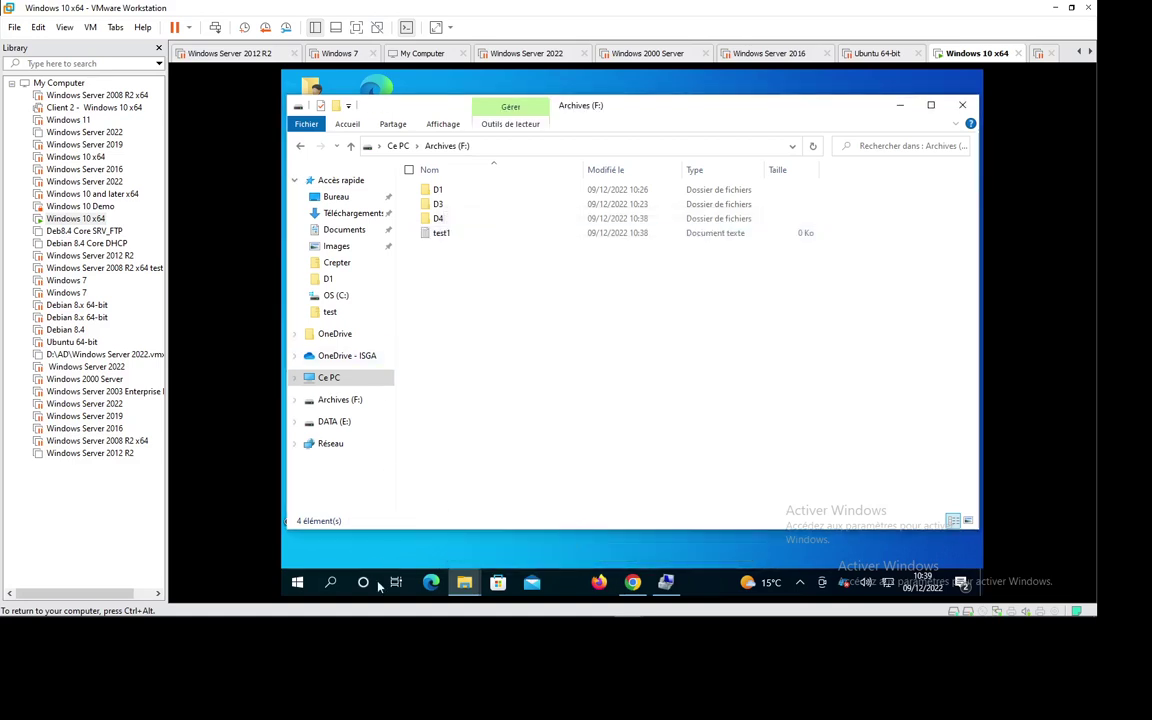
Step: Switch the virtual machine's Windows session from the account admin to the account user
{"action": "left_click", "coordinate": [302, 585]}
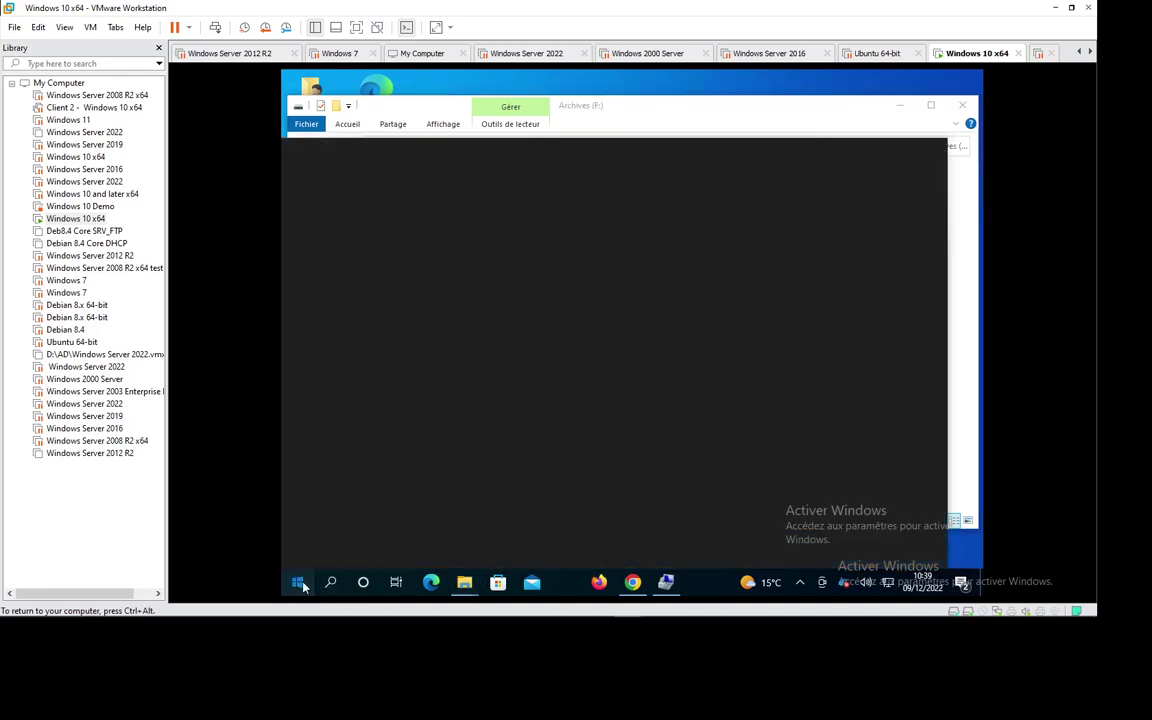
{"action": "mouse_move", "coordinate": [312, 421]}
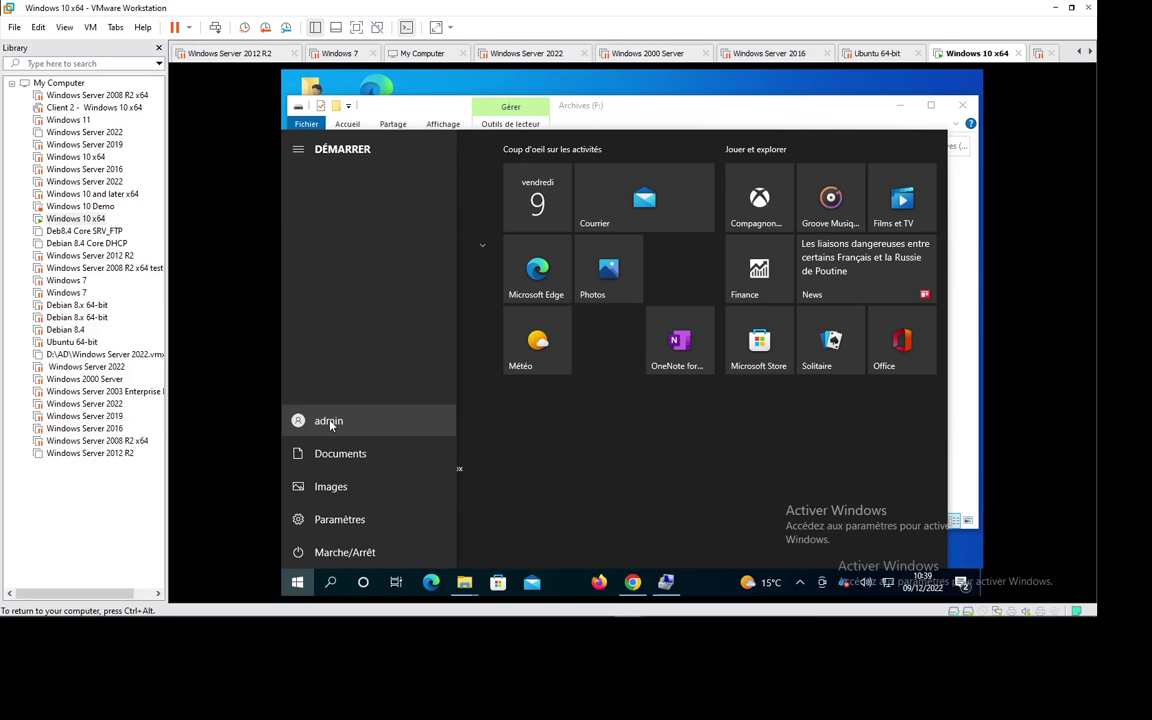
{"action": "left_click", "coordinate": [330, 422]}
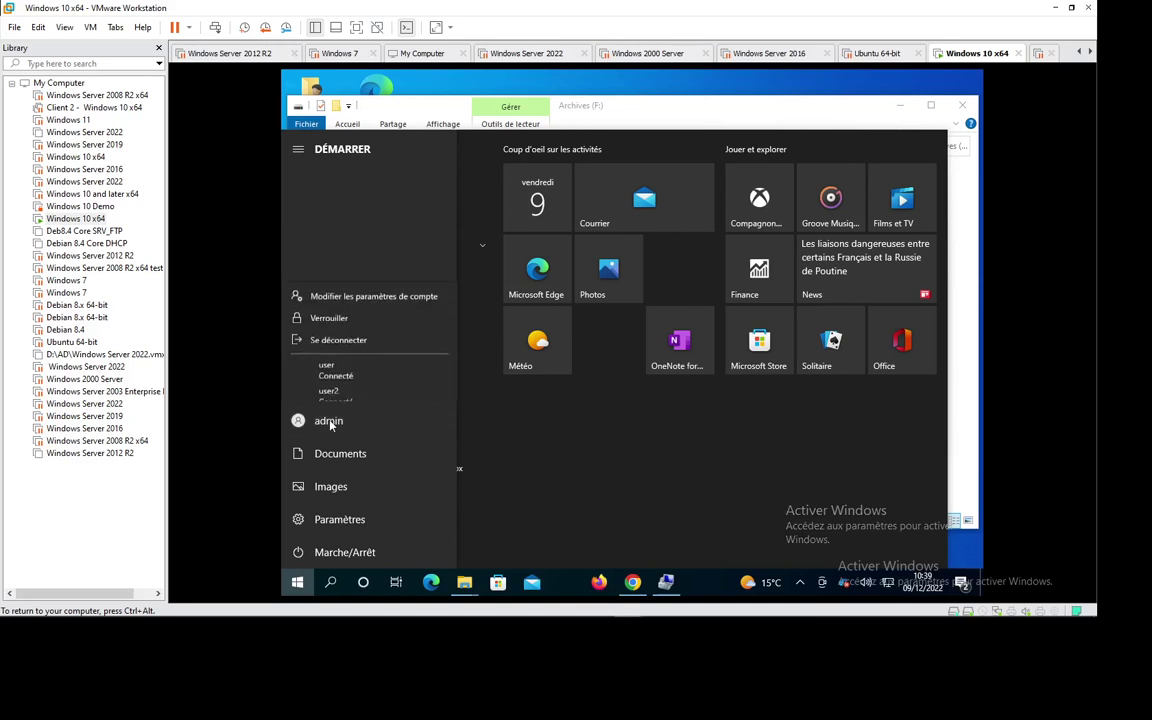
{"action": "left_click", "coordinate": [340, 358]}
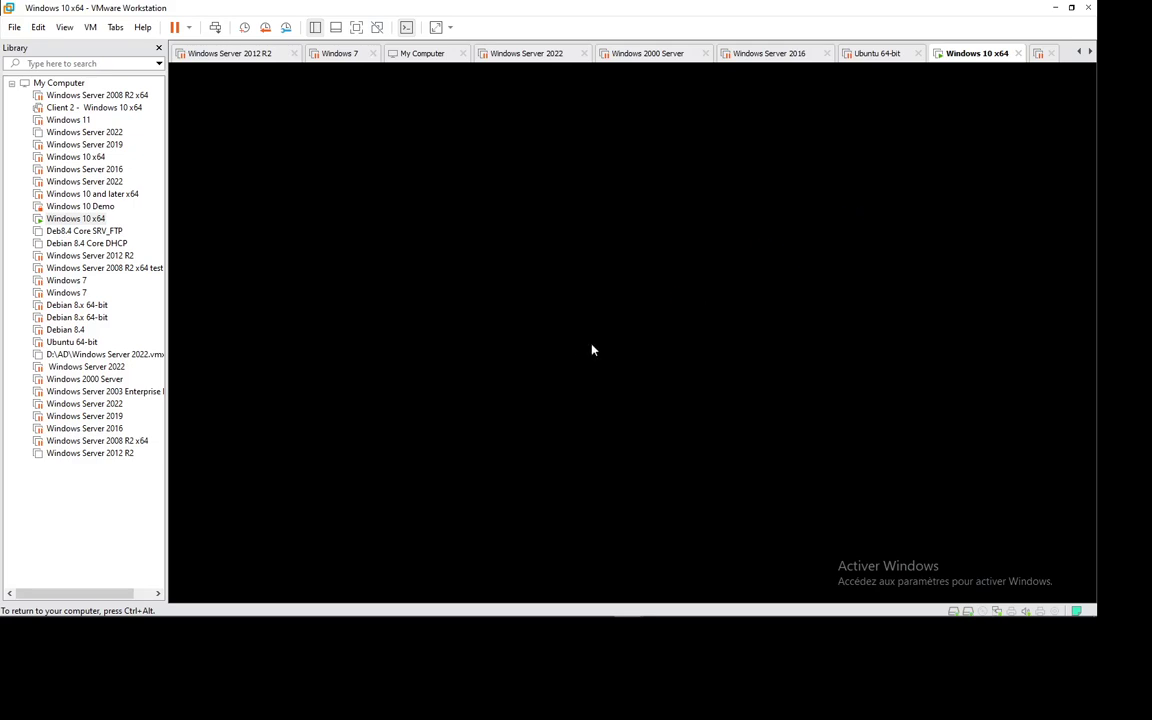
{"action": "mouse_move", "coordinate": [1045, 615]}
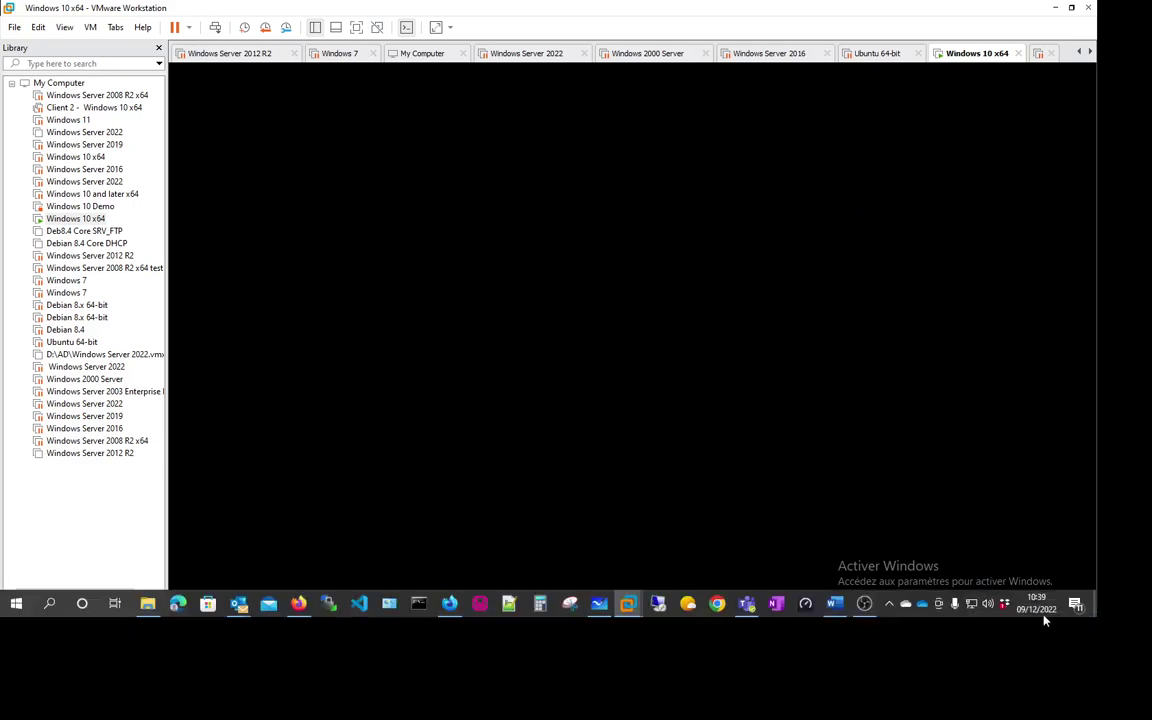
{"action": "left_click", "coordinate": [888, 605]}
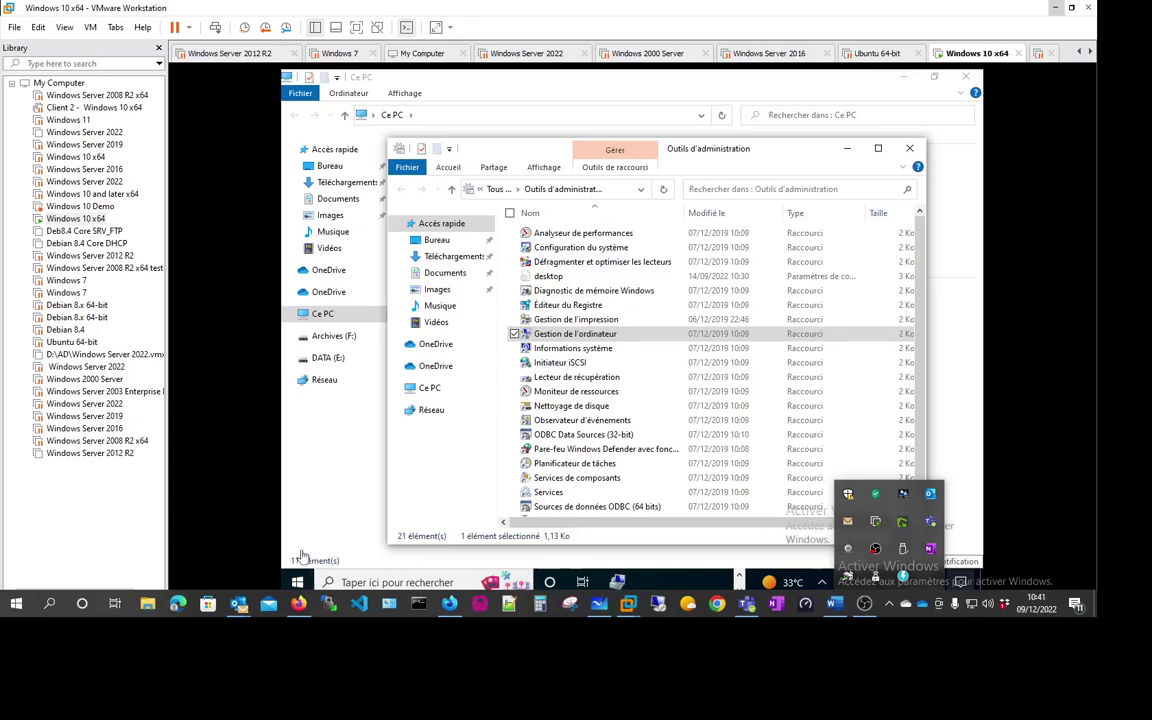
{"action": "left_click", "coordinate": [302, 556]}
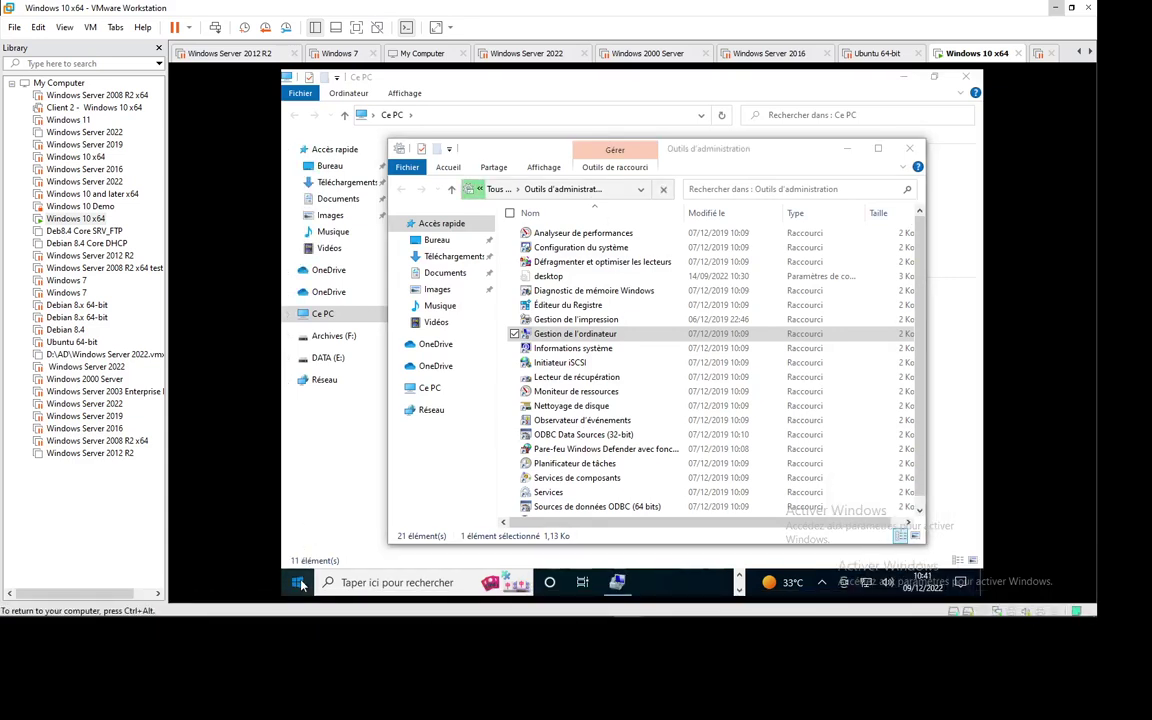
Step: Check which account is signed in to the session, and minimize the Outils d'administration window
{"action": "left_click", "coordinate": [300, 583]}
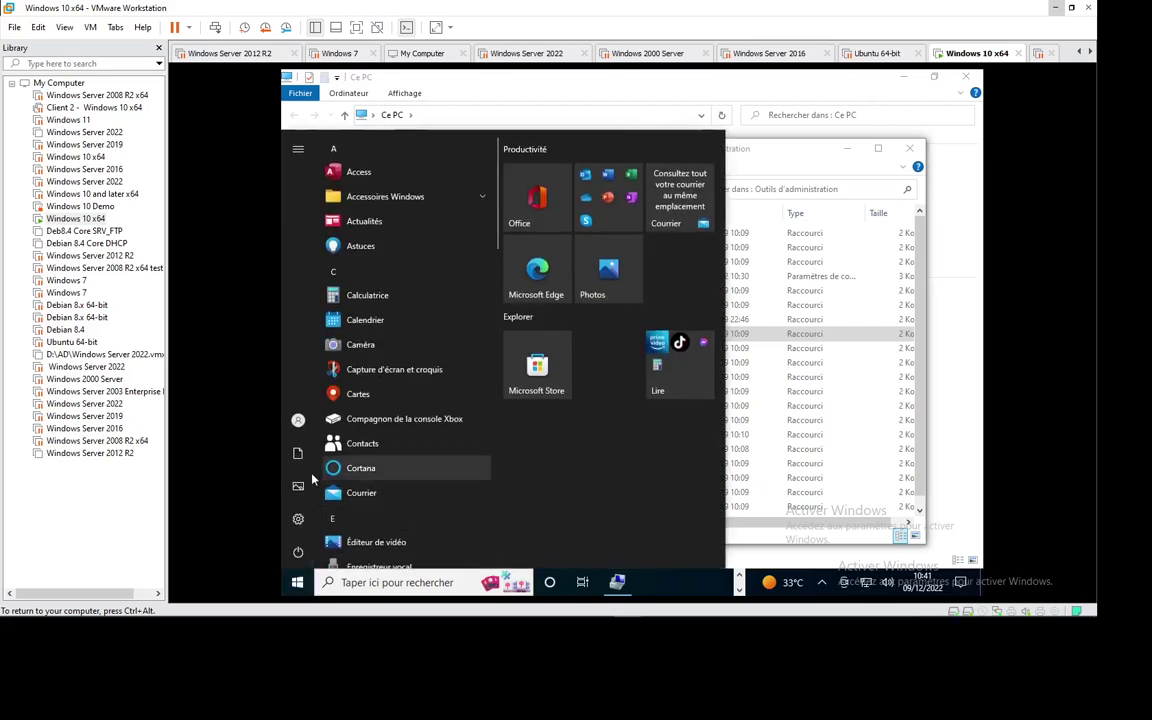
{"action": "mouse_move", "coordinate": [298, 420]}
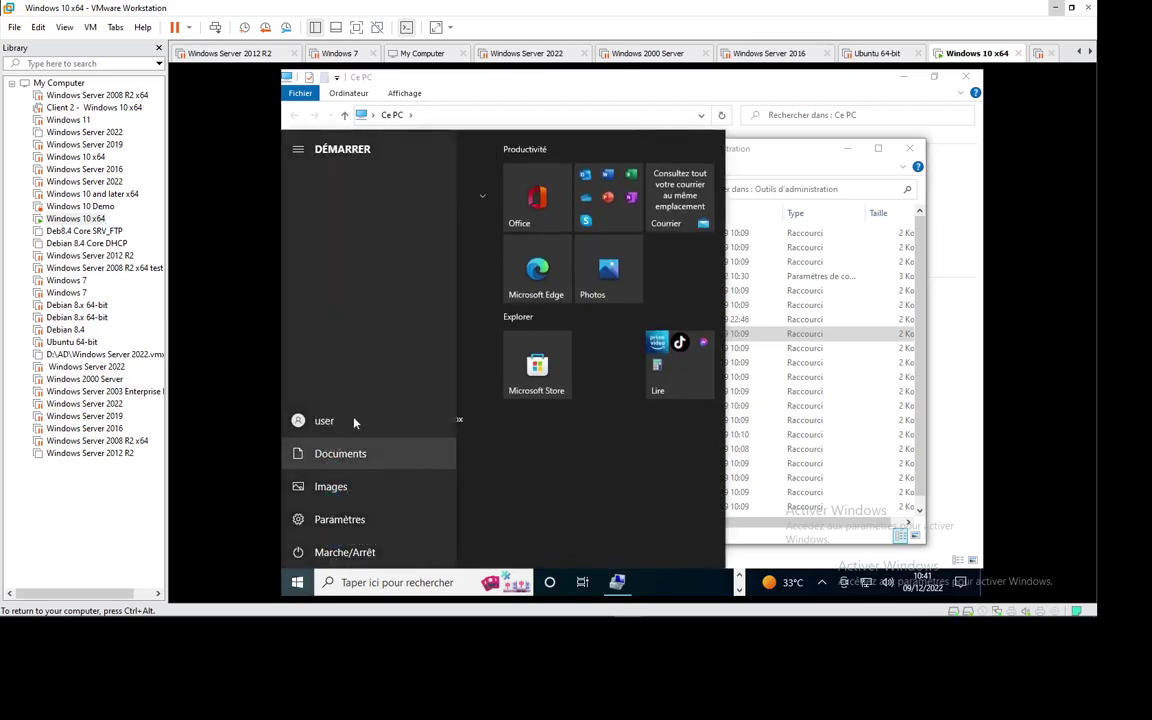
{"action": "left_click", "coordinate": [846, 149]}
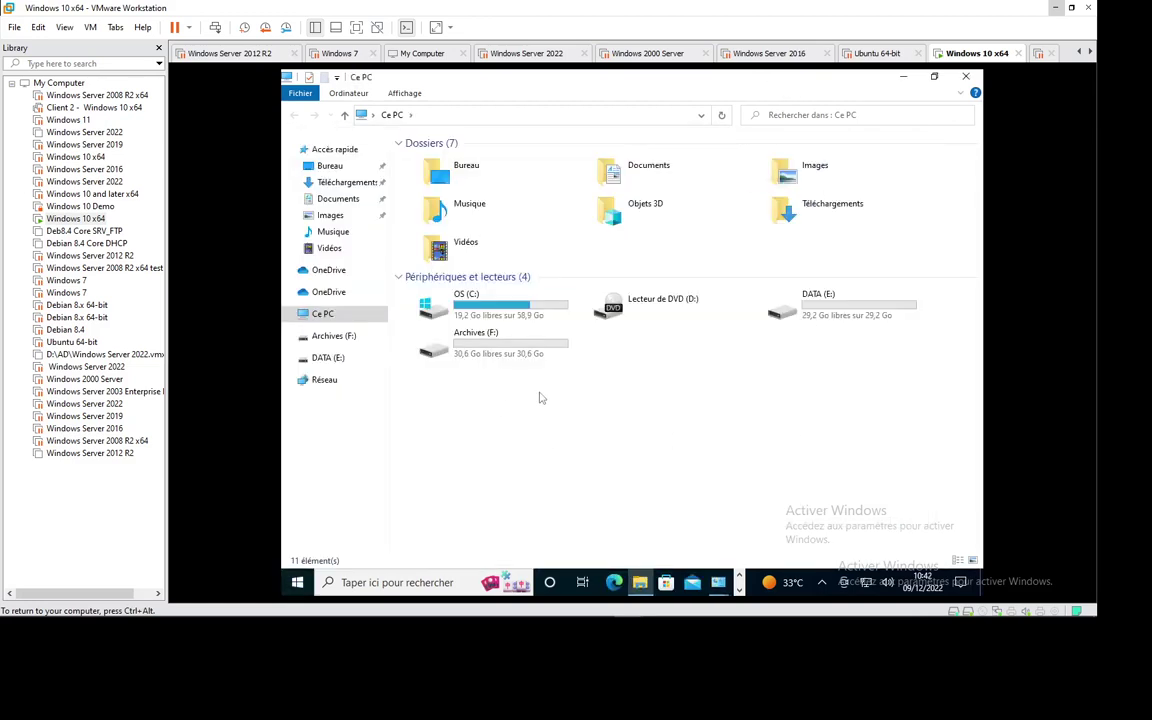
Step: Browse to the Archives (F:) drive, try to open the test1 text file, and close the empty Notepad window
{"action": "double_click", "coordinate": [808, 307]}
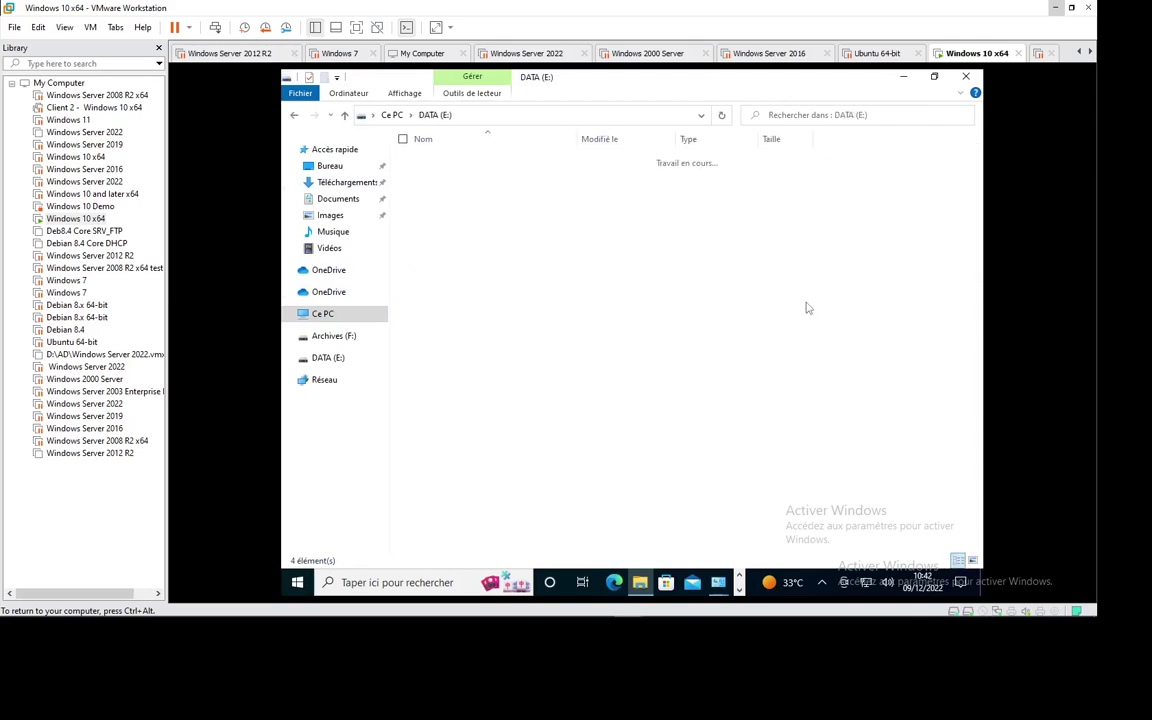
{"action": "left_click", "coordinate": [398, 117]}
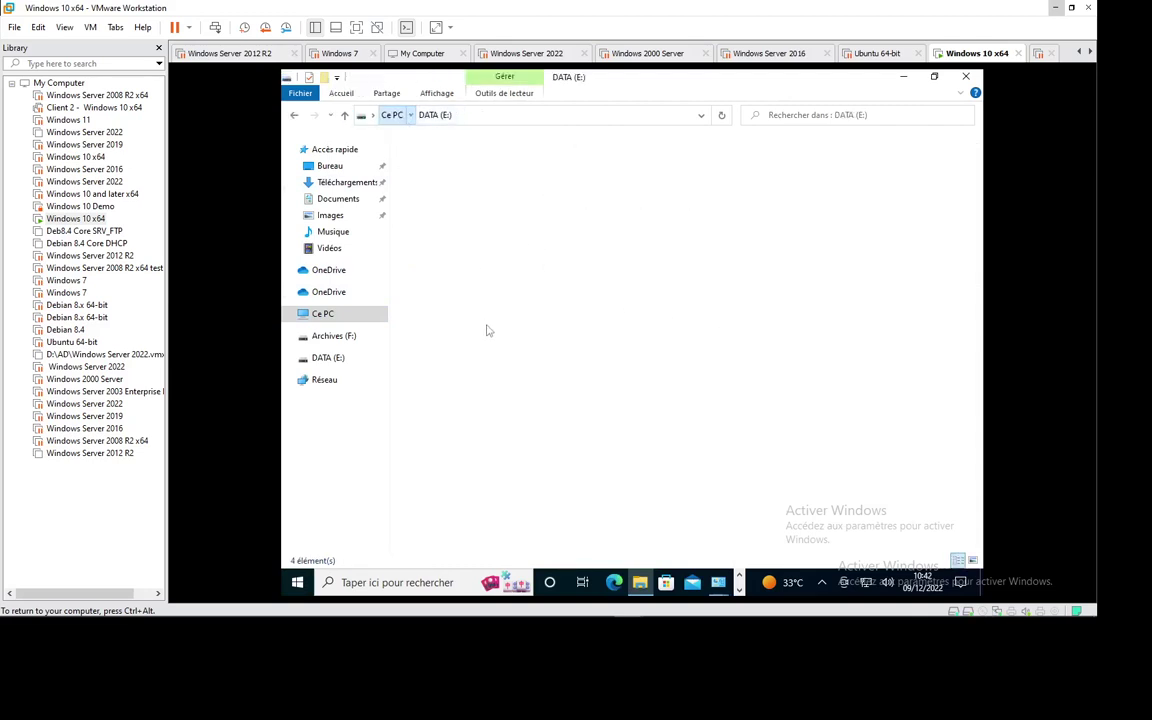
{"action": "left_click", "coordinate": [466, 352]}
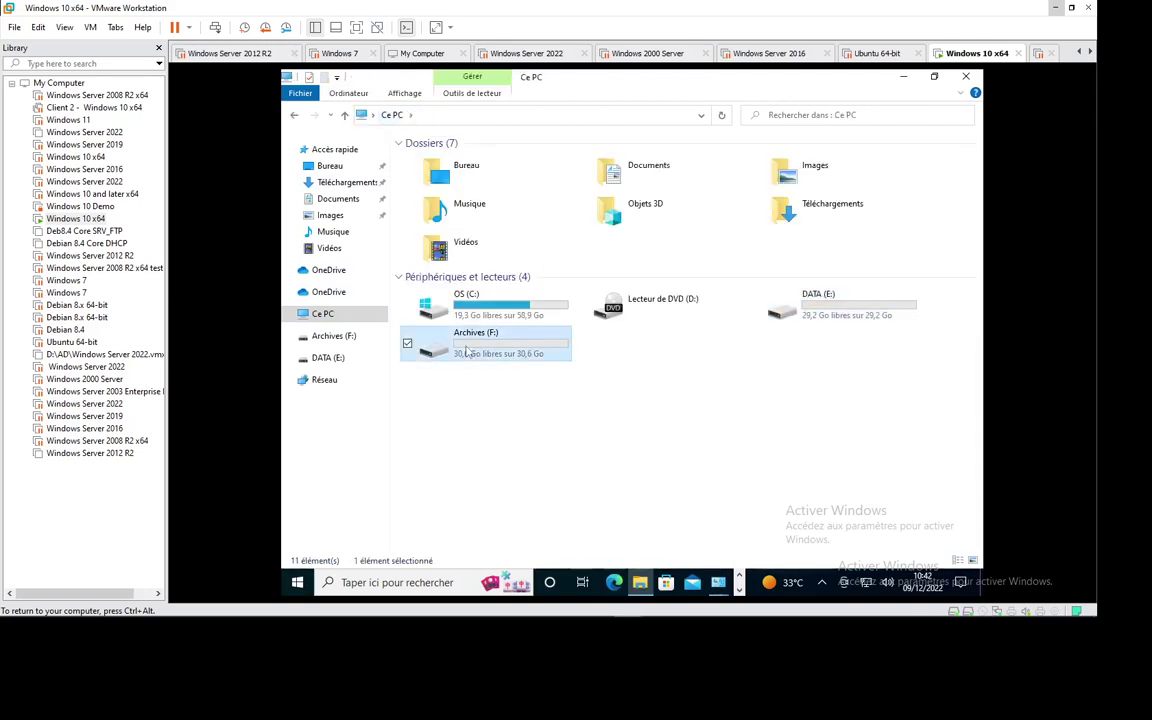
{"action": "double_click", "coordinate": [466, 352]}
{"action": "left_click", "coordinate": [440, 233]}
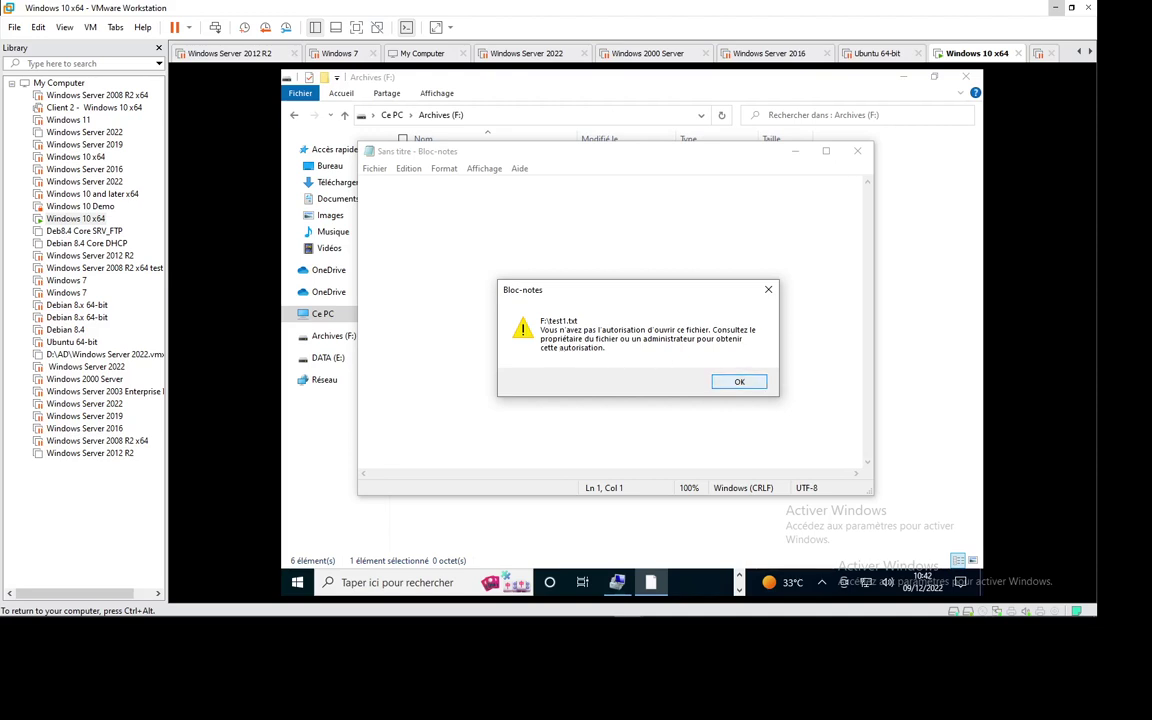
{"action": "key", "text": "Return"}
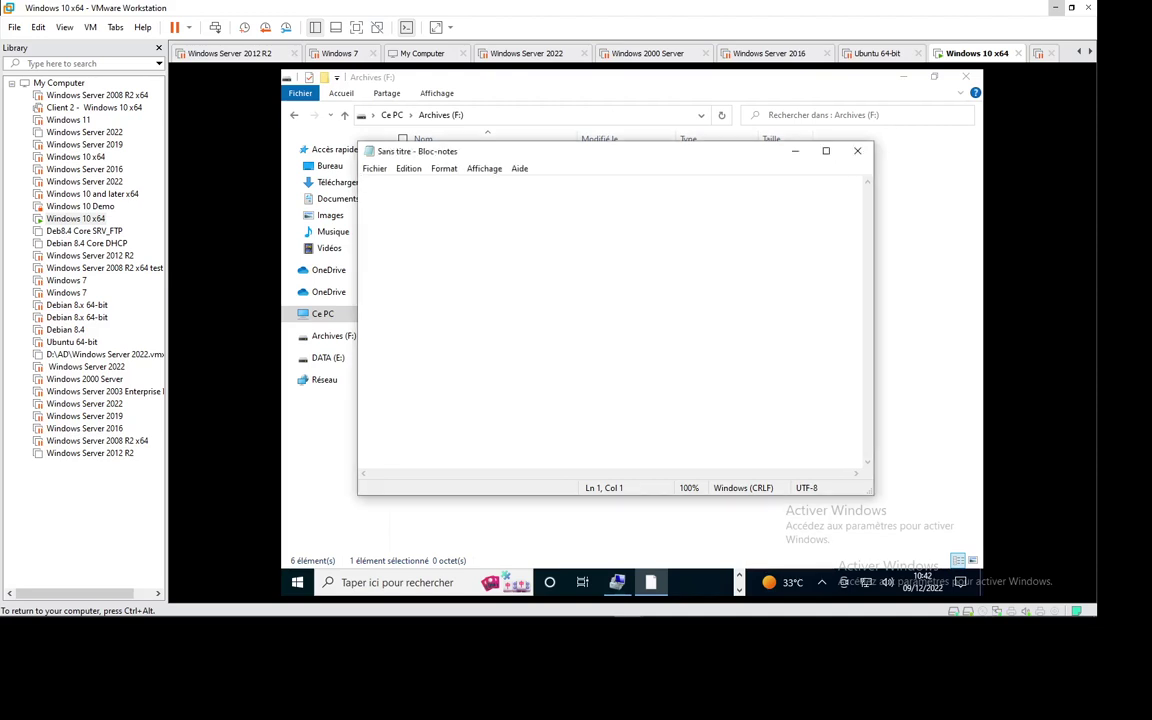
{"action": "left_click", "coordinate": [857, 153]}
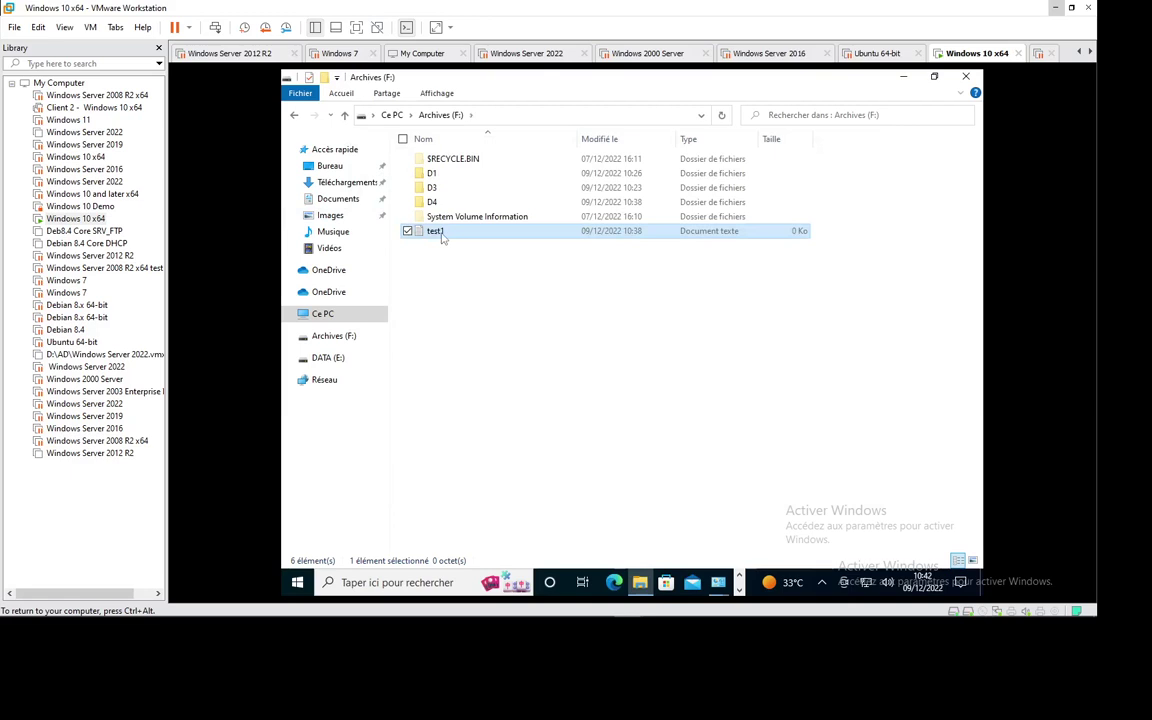
Step: Try to open test1 again, and write dssdsdsdsd in the blank Notepad document
{"action": "double_click", "coordinate": [443, 236]}
{"action": "left_click", "coordinate": [700, 358]}
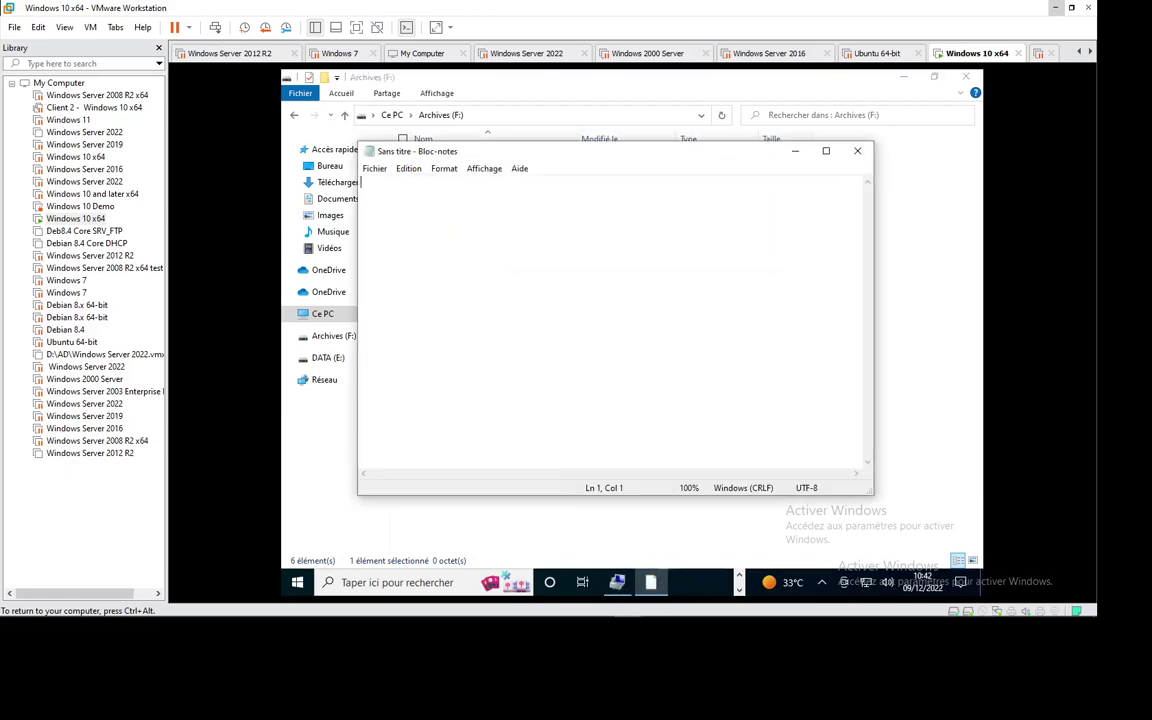
{"action": "type", "text": "dssdsdsdsd"}
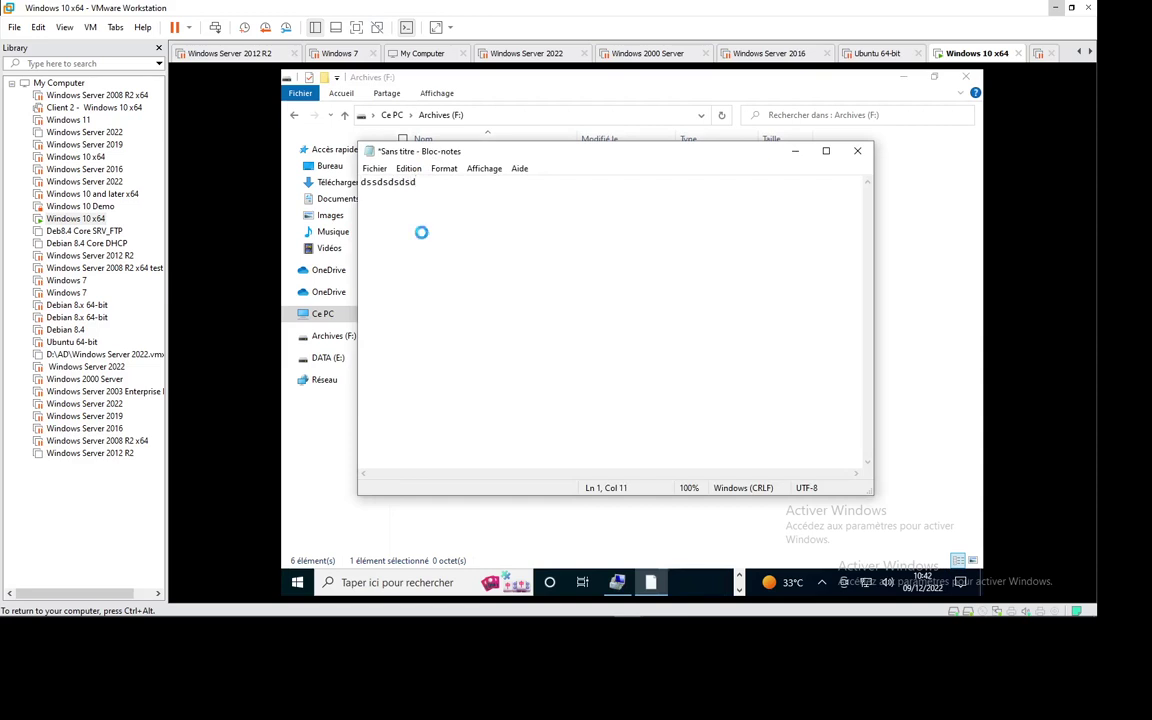
Step: Save the Notepad text as test2 on the Archives (F:) drive and close the document
{"action": "key", "text": "ctrl+s"}
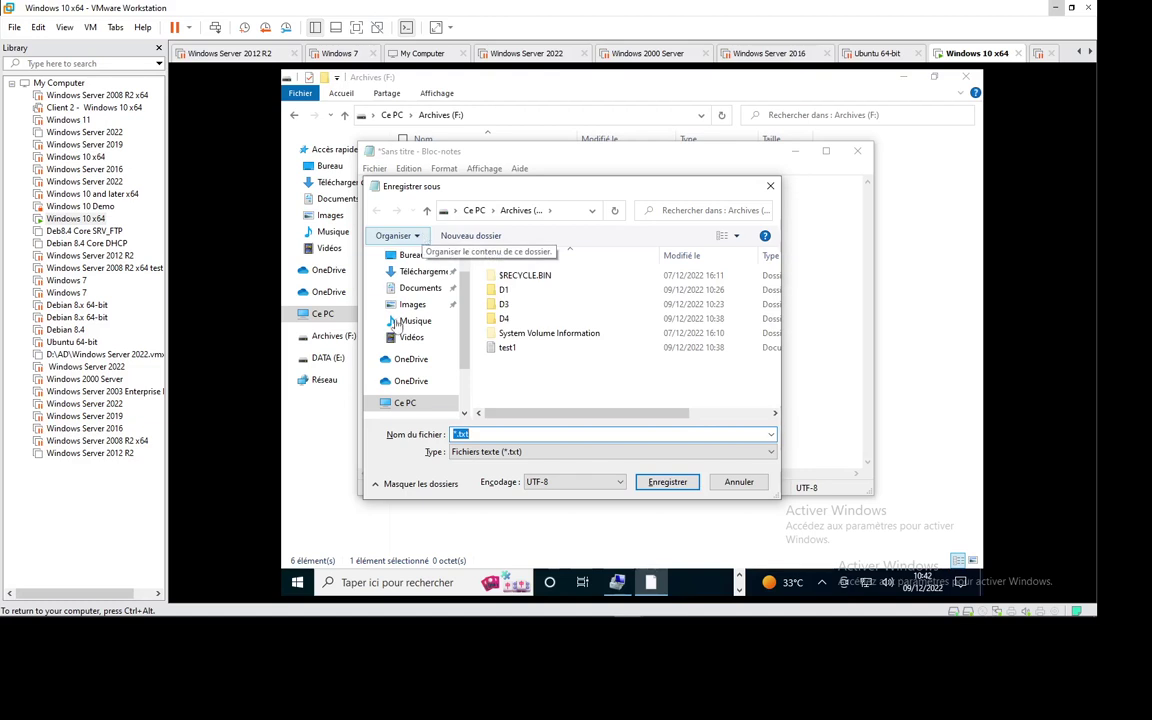
{"action": "left_click", "coordinate": [455, 434]}
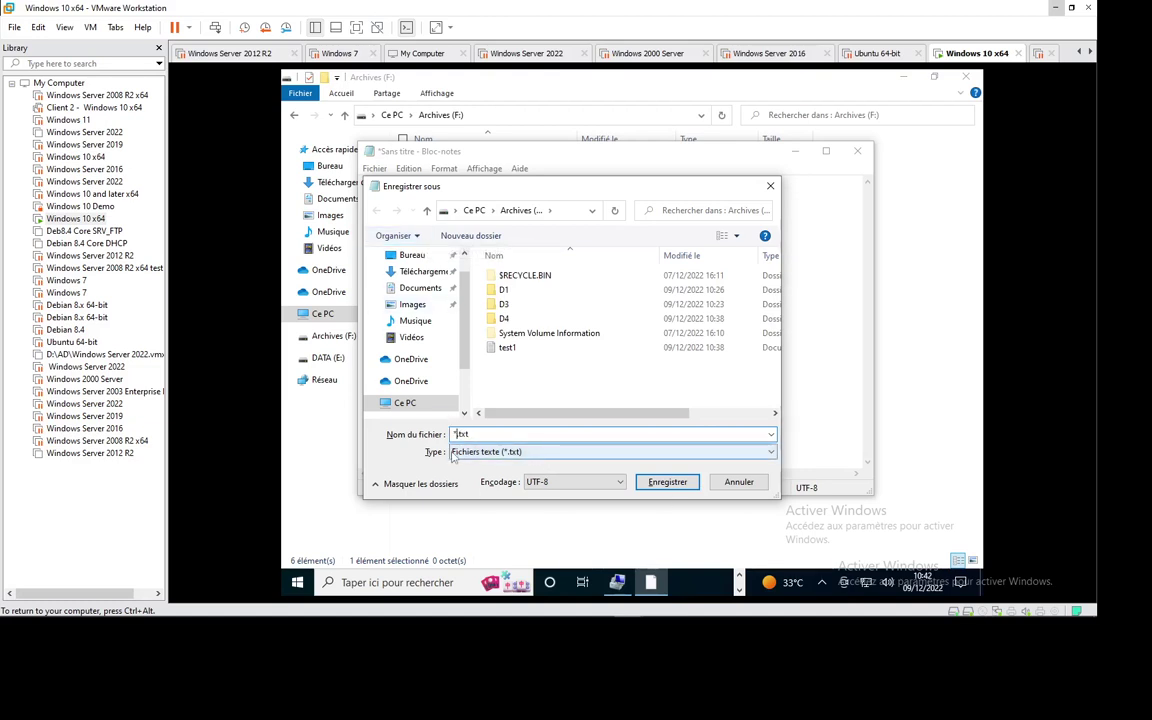
{"action": "key", "text": "Delete"}
{"action": "type", "text": "tzes"}
{"action": "key", "text": "BackSpace"}
{"action": "key", "text": "BackSpace"}
{"action": "key", "text": "BackSpace"}
{"action": "type", "text": "est2"}
{"action": "key", "text": "Return"}
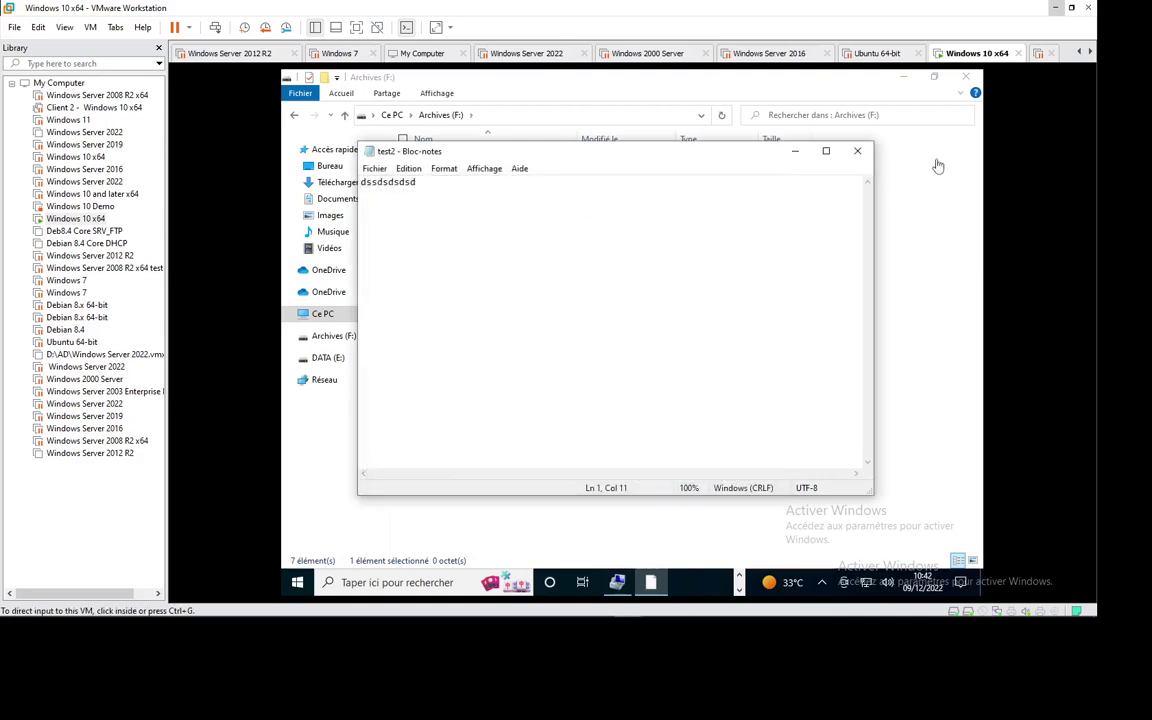
{"action": "left_click", "coordinate": [858, 152]}
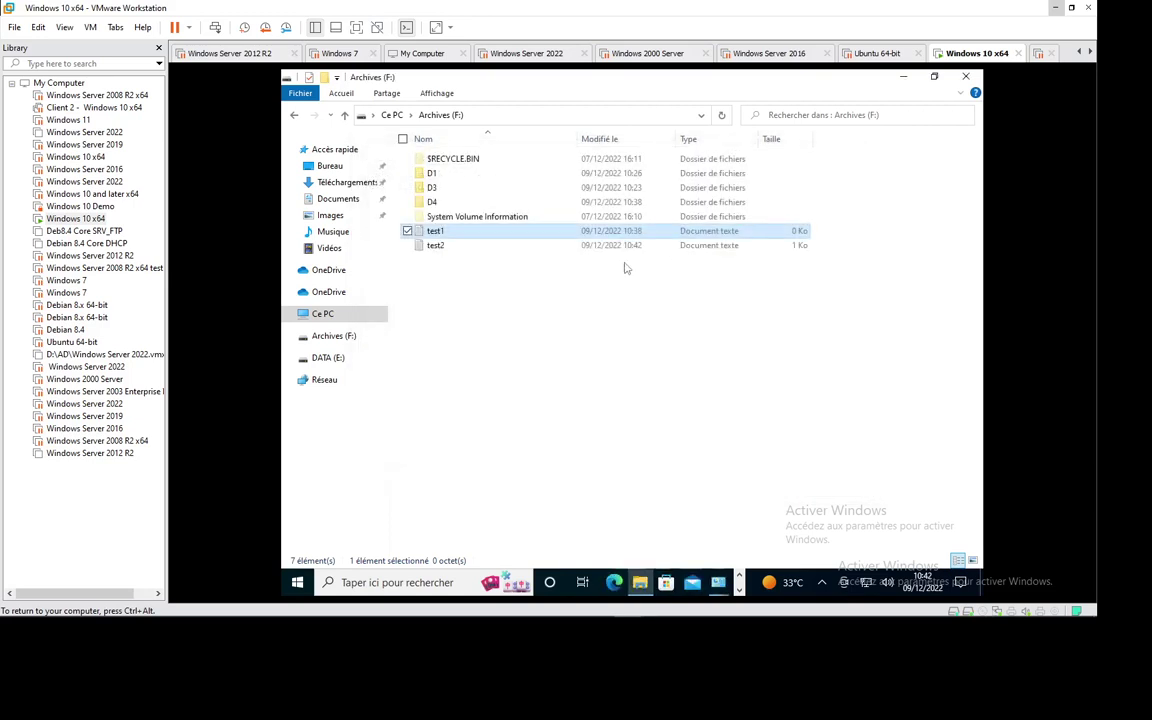
Step: Test once more whether this account can open test1 beside the new test2 file, and close Notepad
{"action": "double_click", "coordinate": [436, 234]}
{"action": "left_click", "coordinate": [738, 381]}
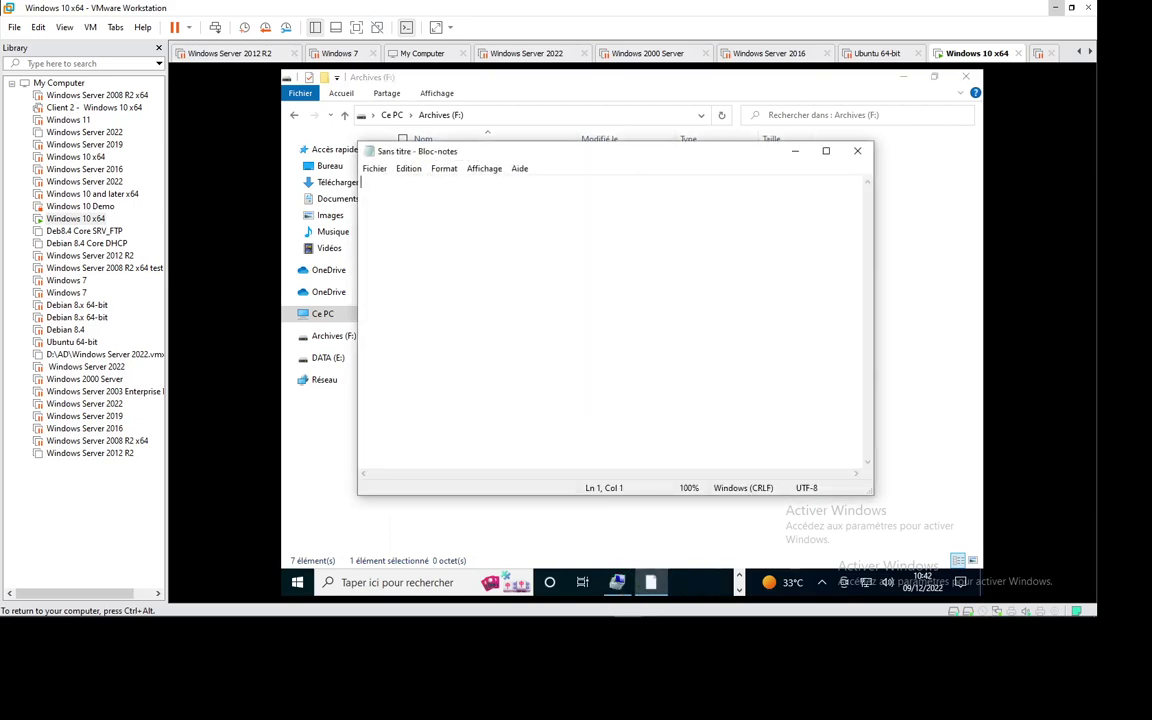
{"action": "mouse_move", "coordinate": [978, 617]}
{"action": "left_click", "coordinate": [889, 604]}
{"action": "left_click", "coordinate": [858, 152]}
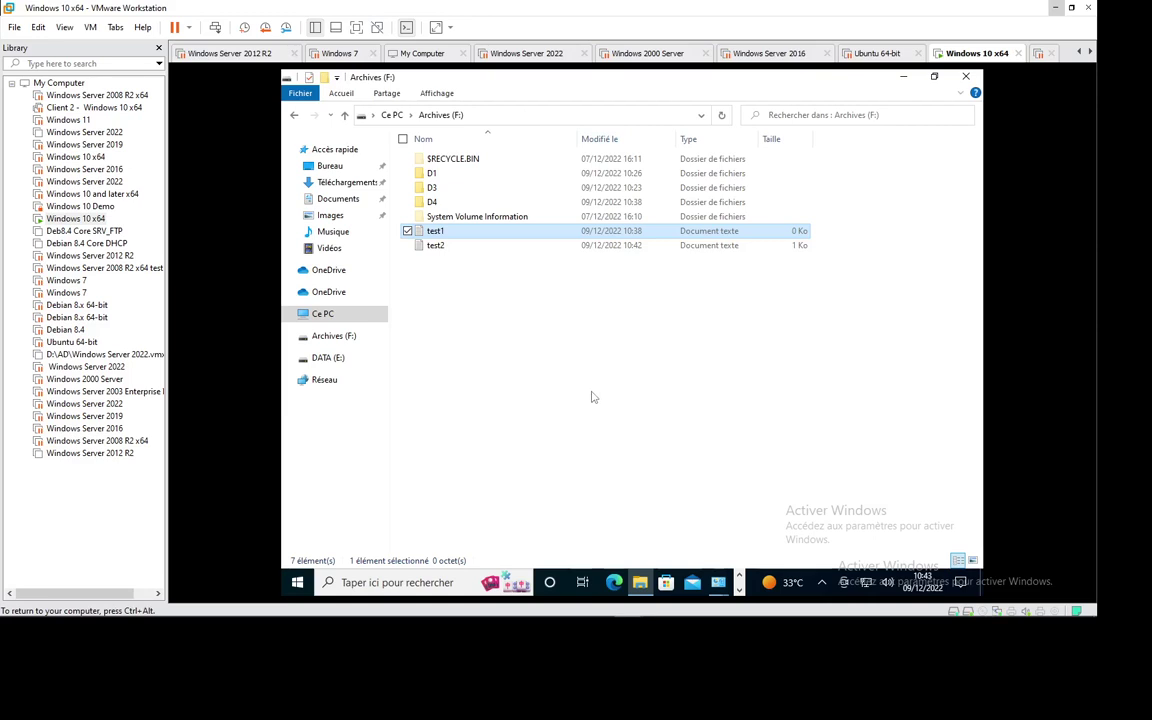
{"action": "mouse_move", "coordinate": [913, 616]}
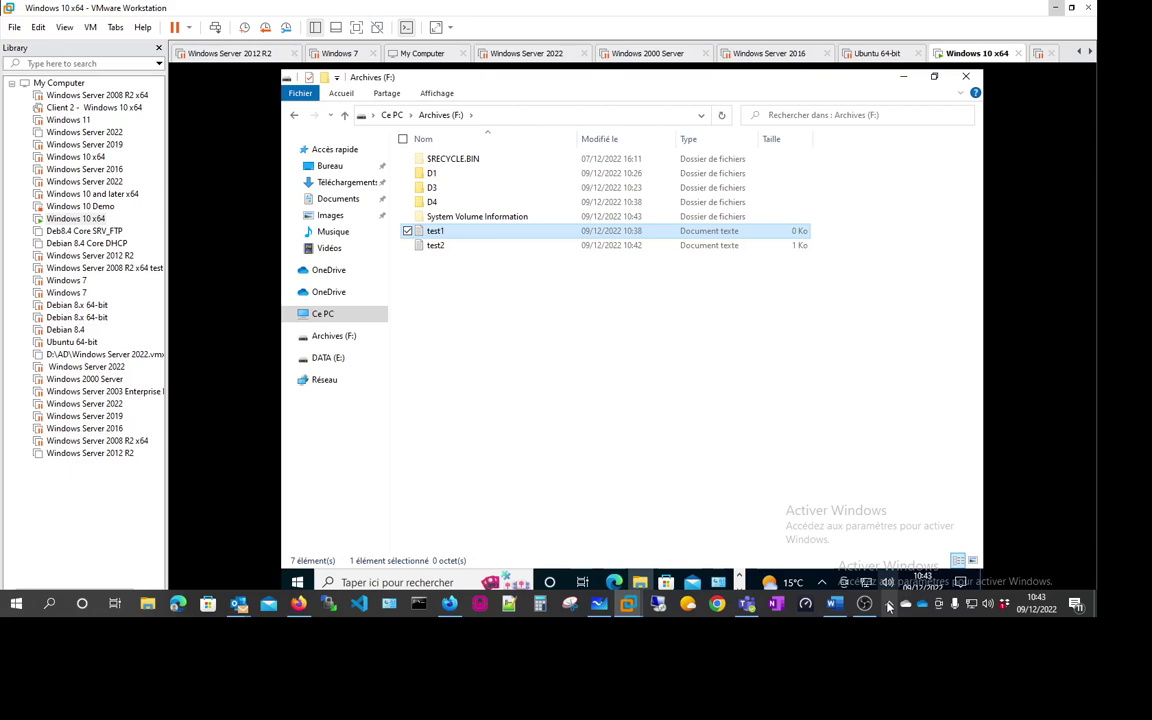
{"action": "left_click", "coordinate": [889, 604]}
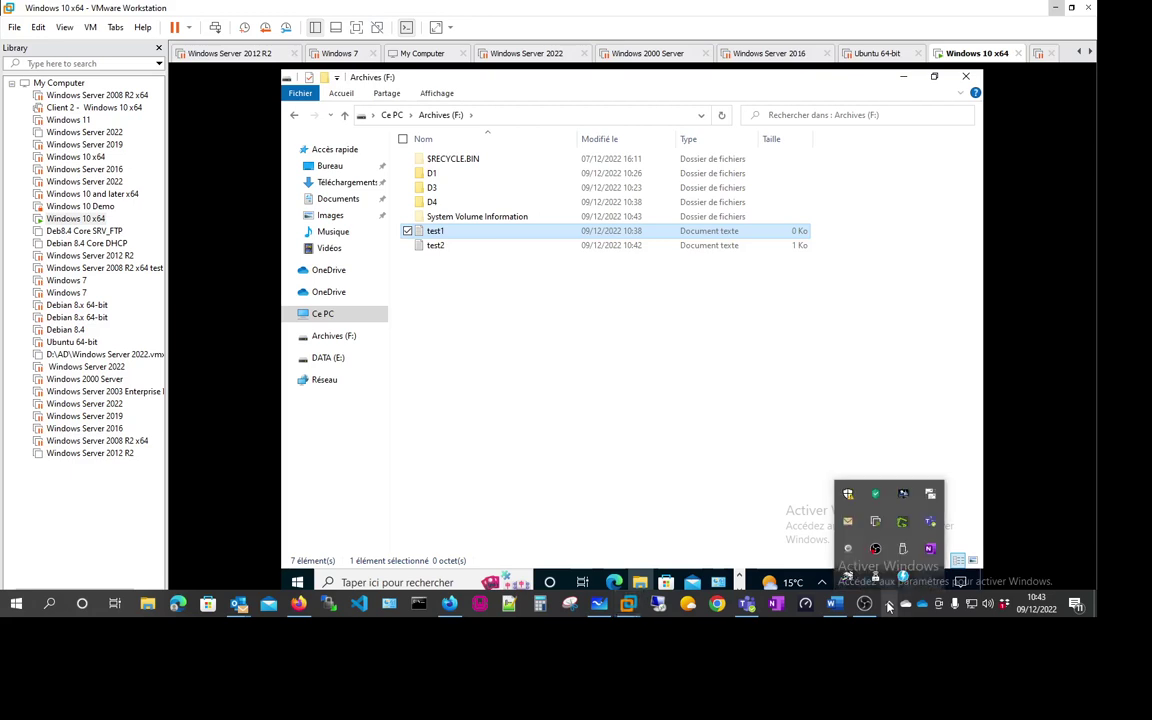